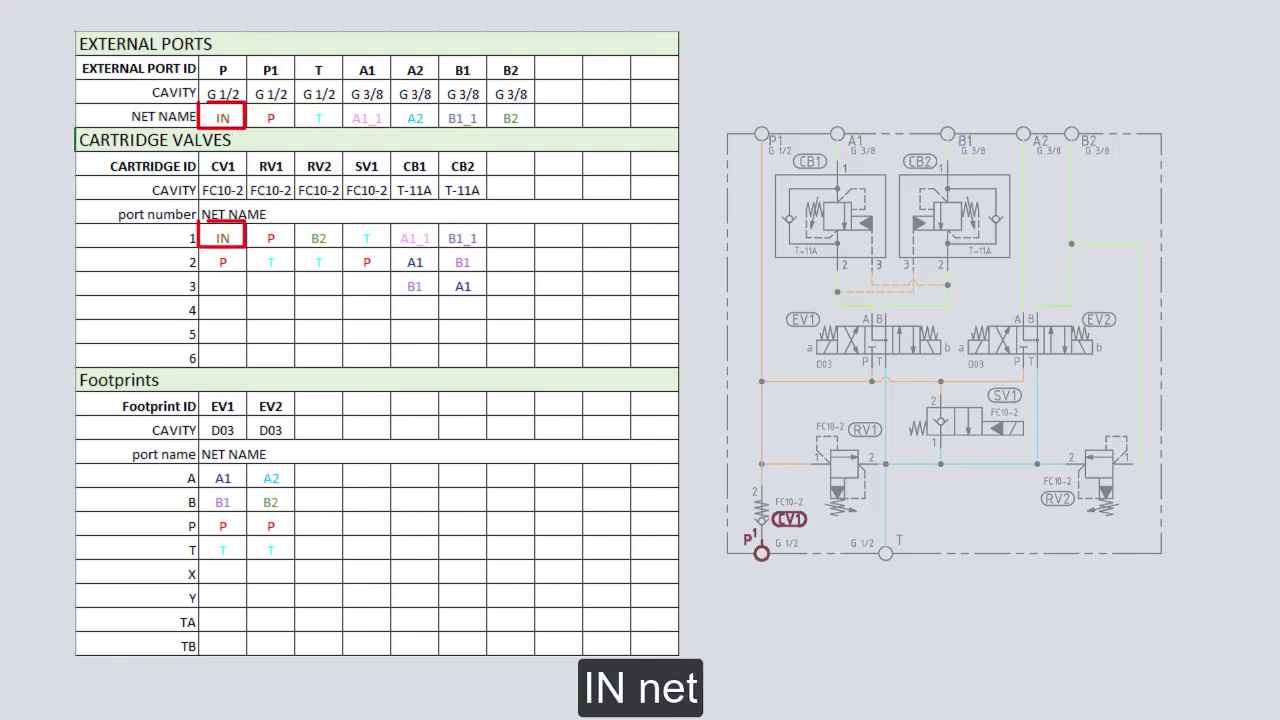
Create an aluminum manifold block measuring 200 x 100 x 100 mm.
left_click(13, 20)
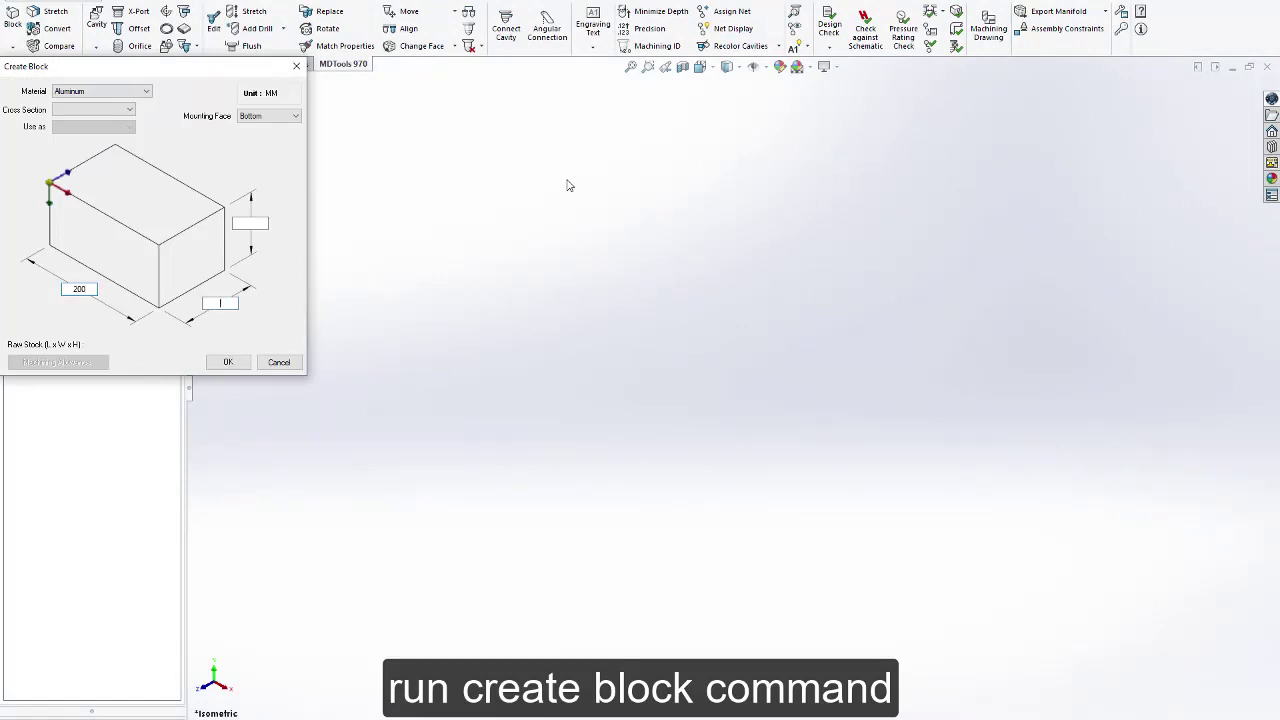
key("Tab")
type("100")
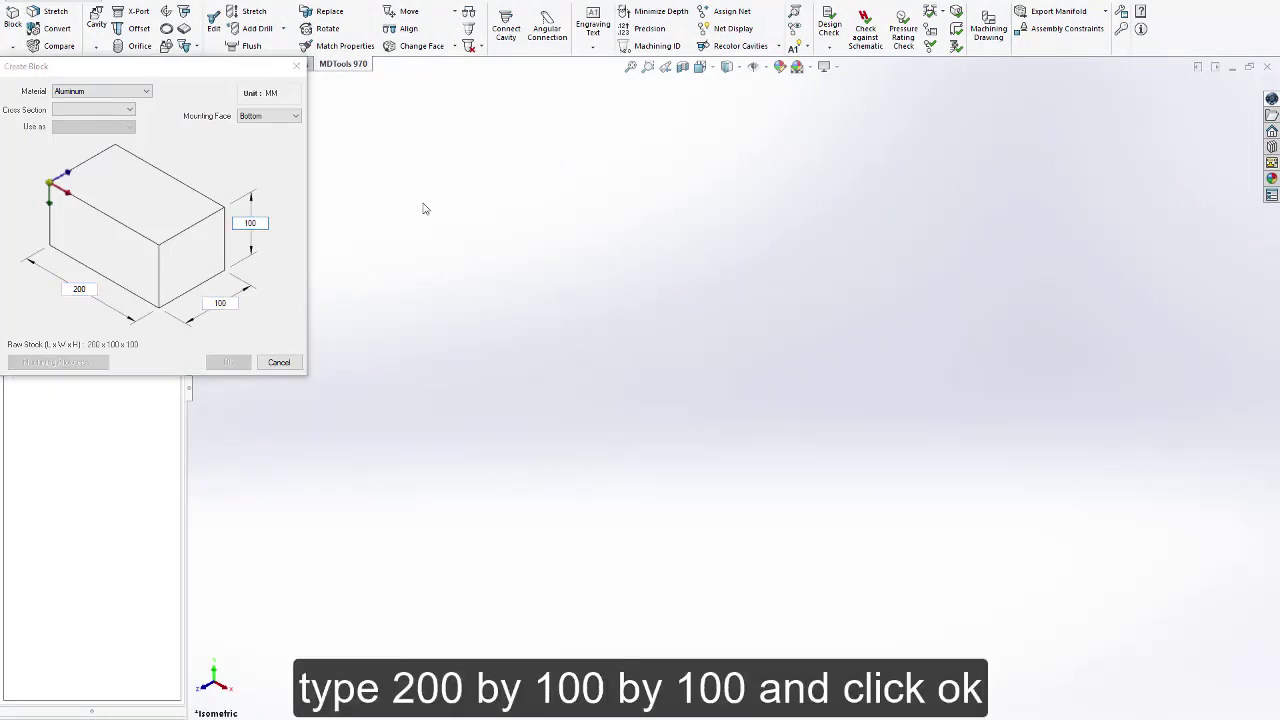
key("Return")
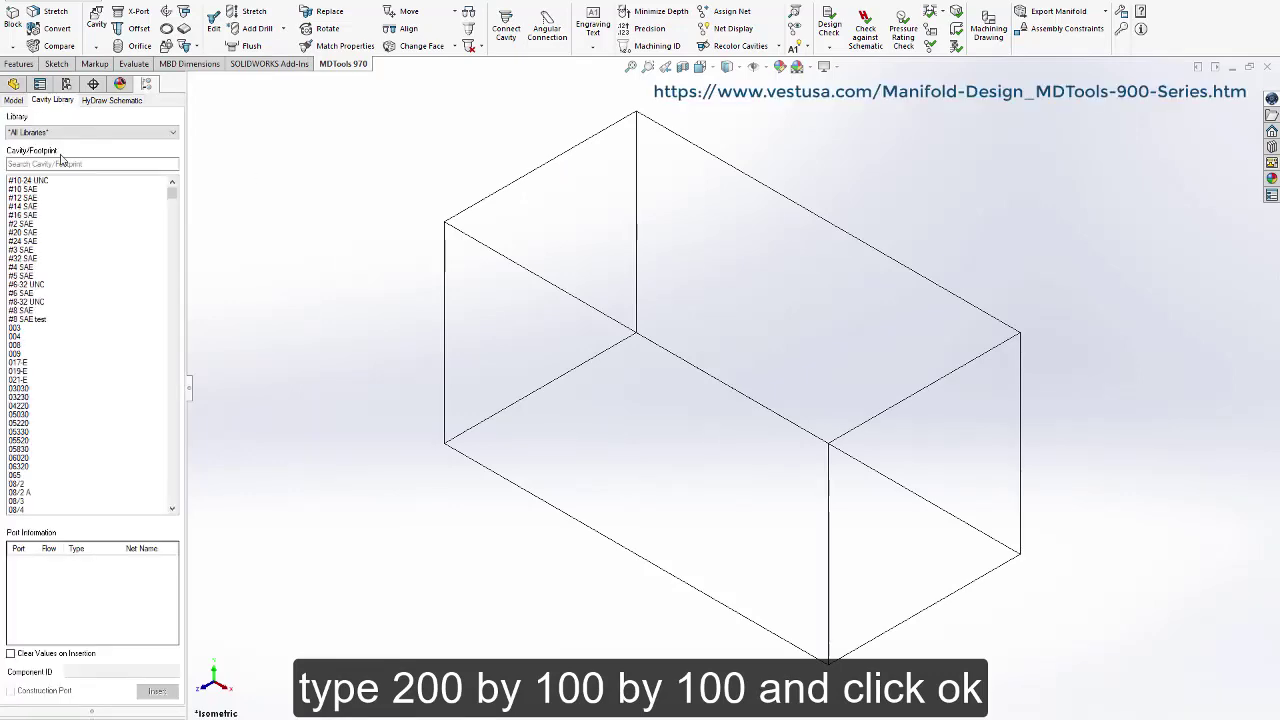
Choose the D03 footprint from the cavity library and assign nets A1, B1, P and T to its ports A, B, P and T.
left_click(62, 163)
type("d03")
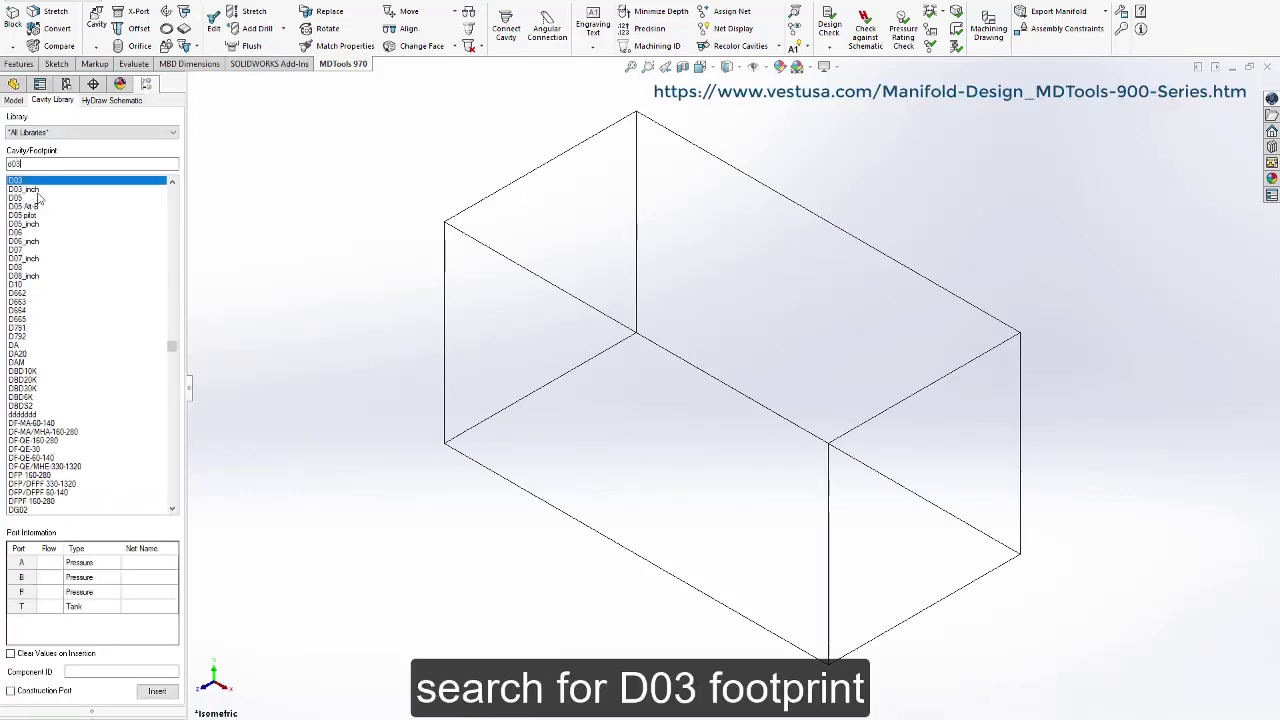
left_click(141, 564)
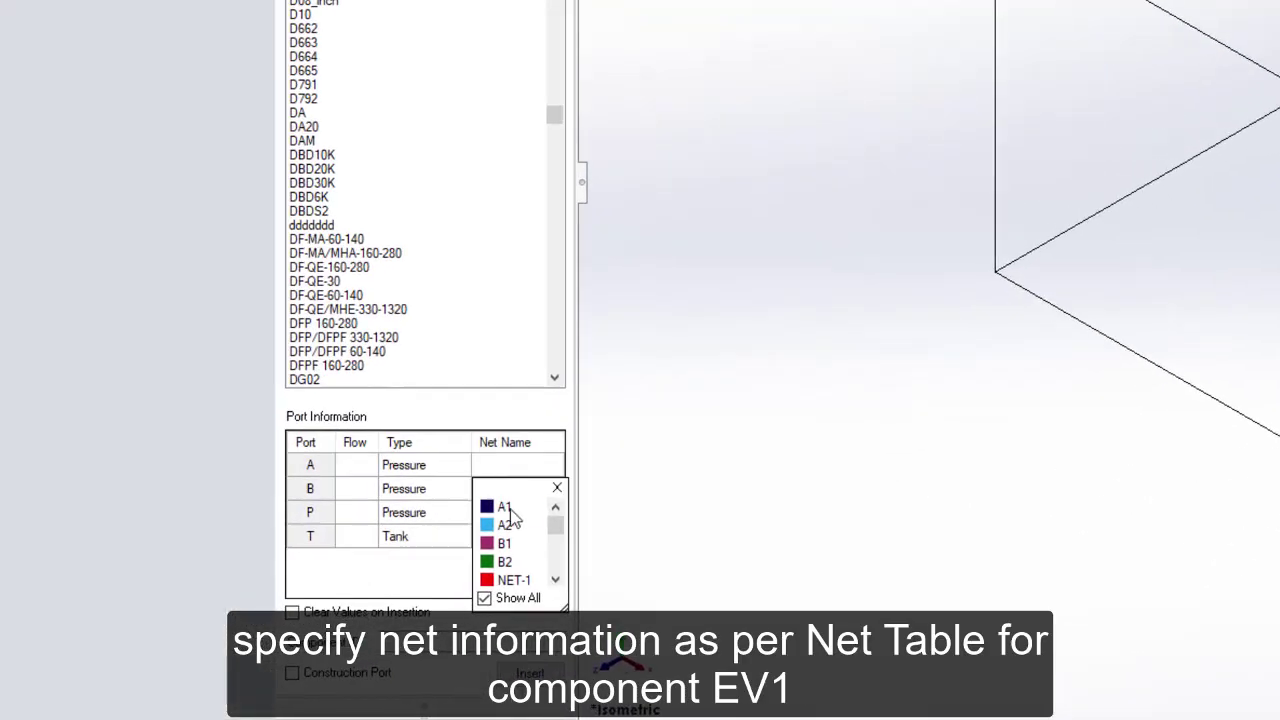
left_click(504, 507)
left_click(511, 486)
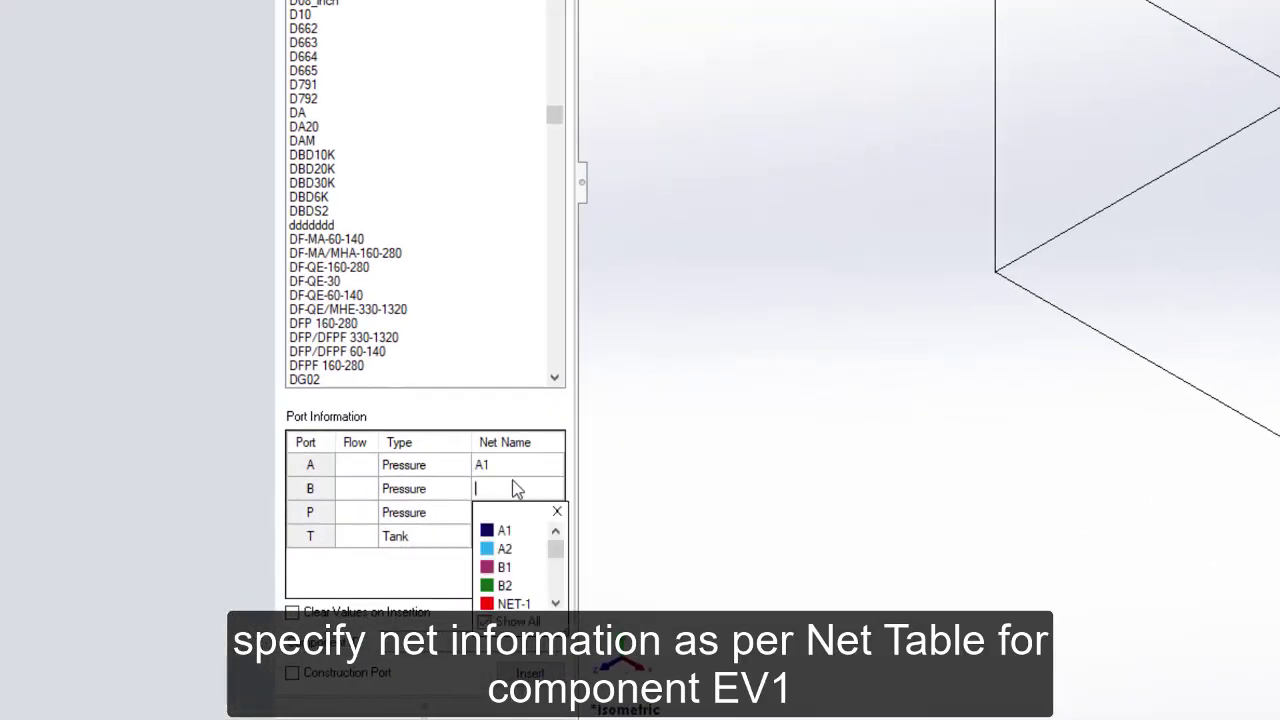
left_click(504, 567)
left_click(510, 509)
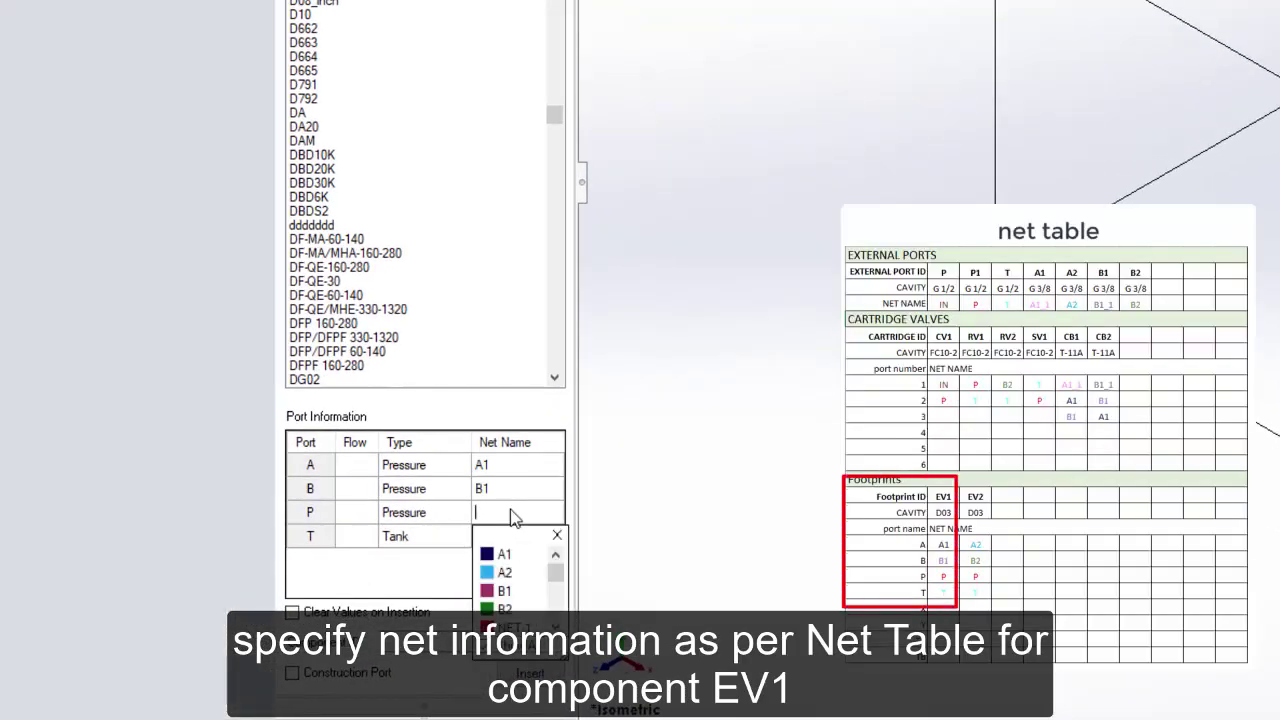
left_click_drag(558, 587, 556, 618)
left_click(503, 593)
left_click(515, 537)
left_click(508, 645)
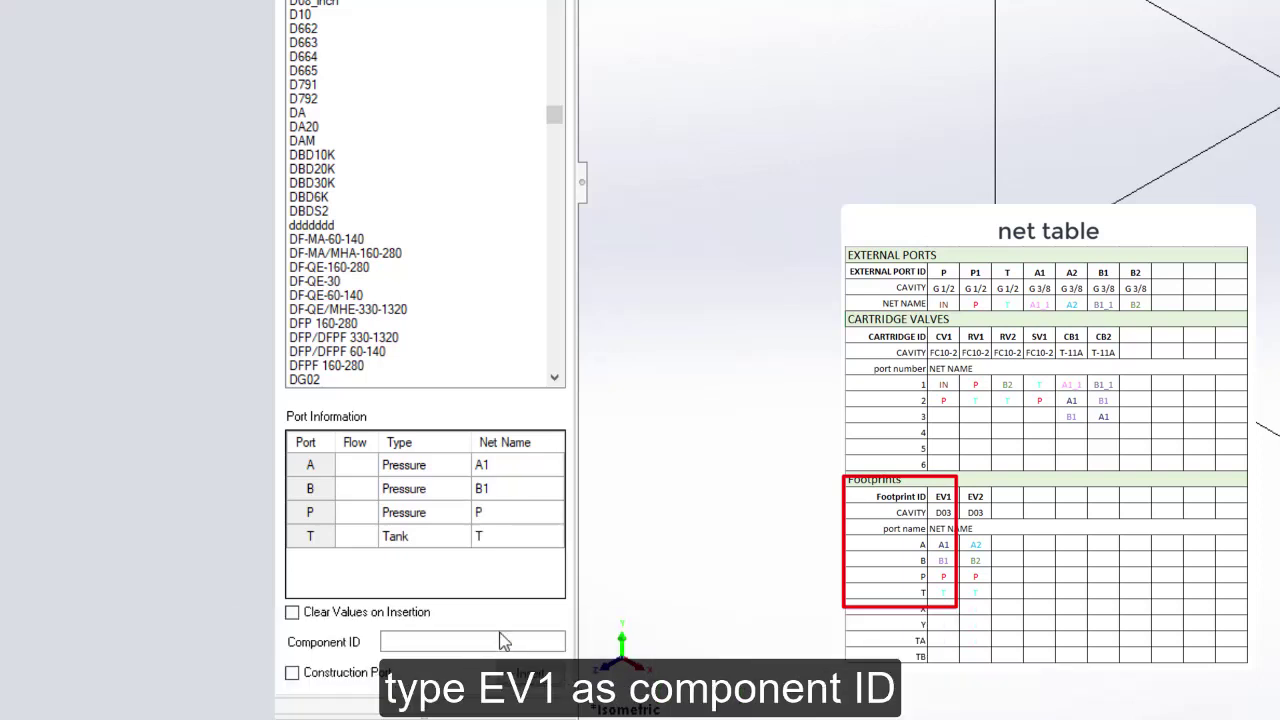
Enter EV1 as the component ID for the D03 footprint.
left_click(442, 641)
type("ev")
left_click_drag(442, 641, 381, 647)
type("EV1")
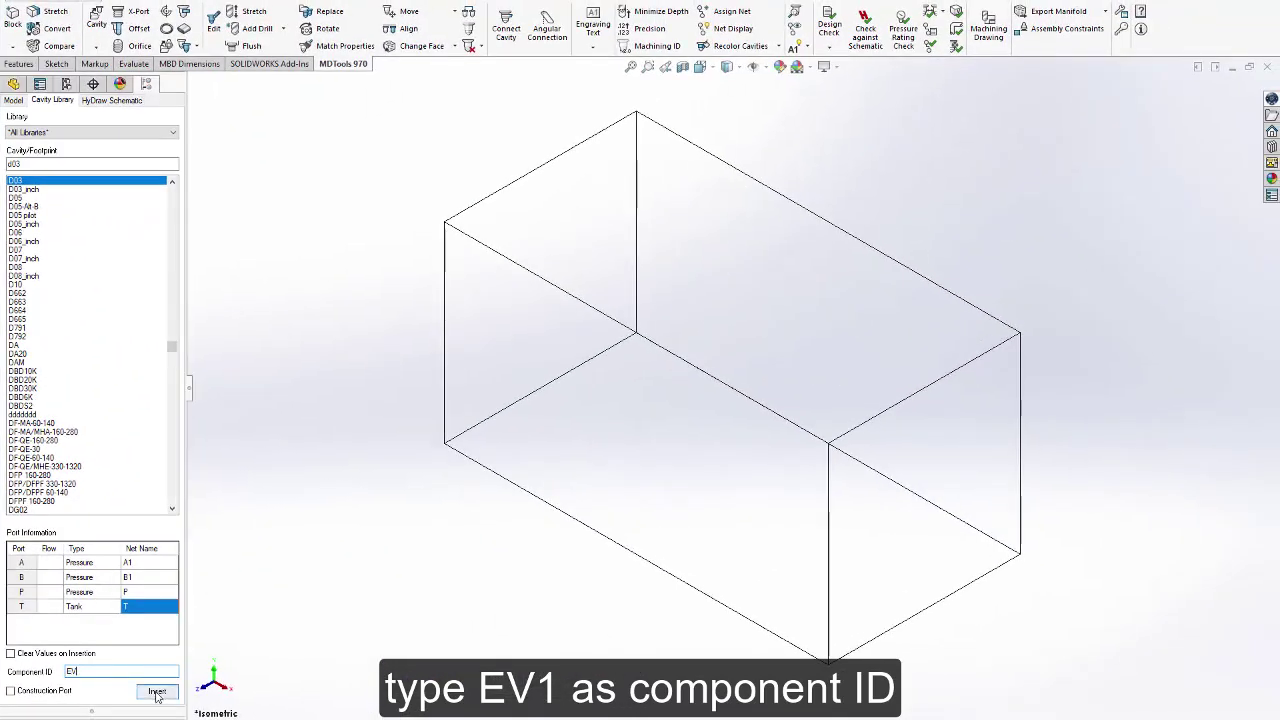
Insert footprint EV1 on the block's top face, rotated, at X 80 and Y 30.
left_click(157, 691)
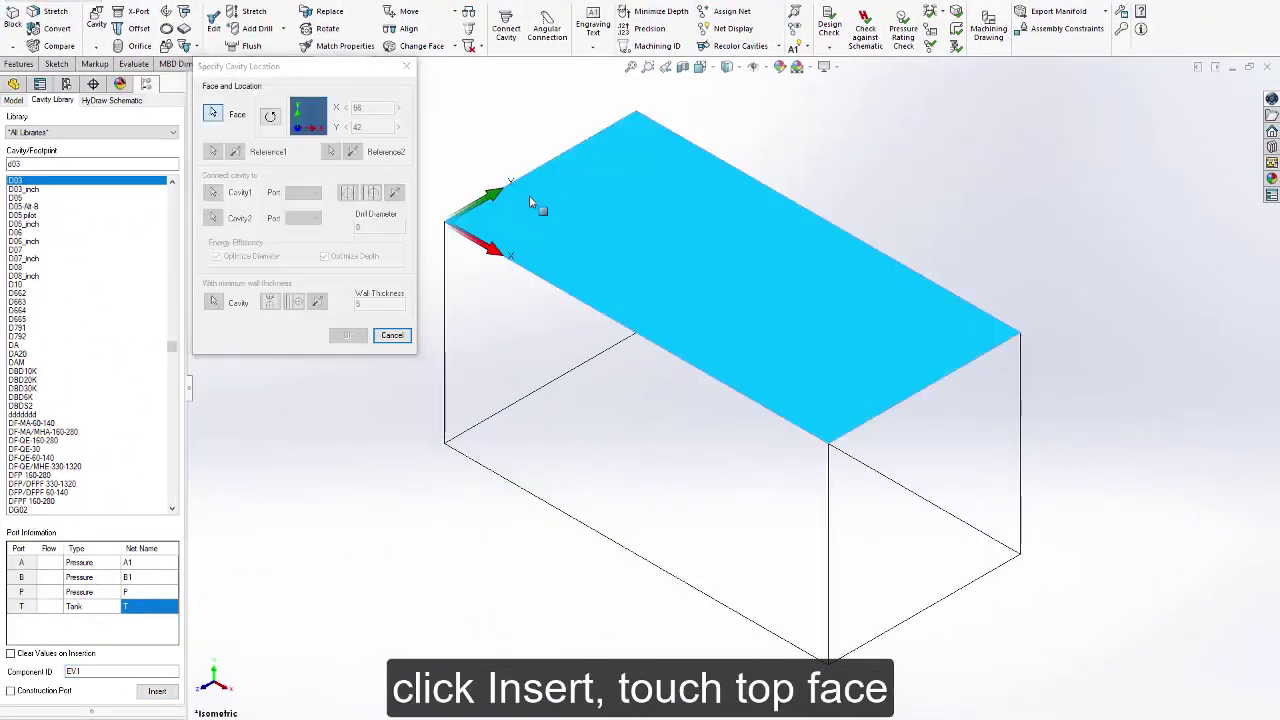
left_click(529, 195)
left_click(270, 116)
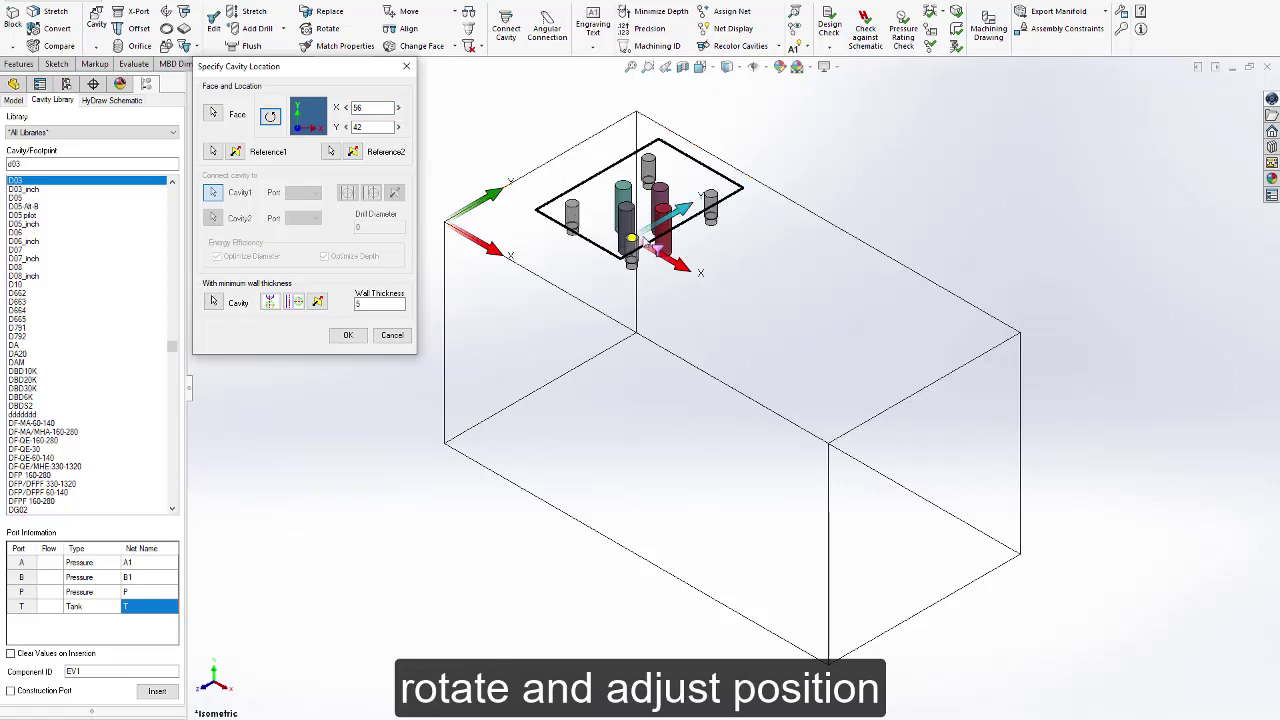
left_click_drag(630, 238, 637, 266)
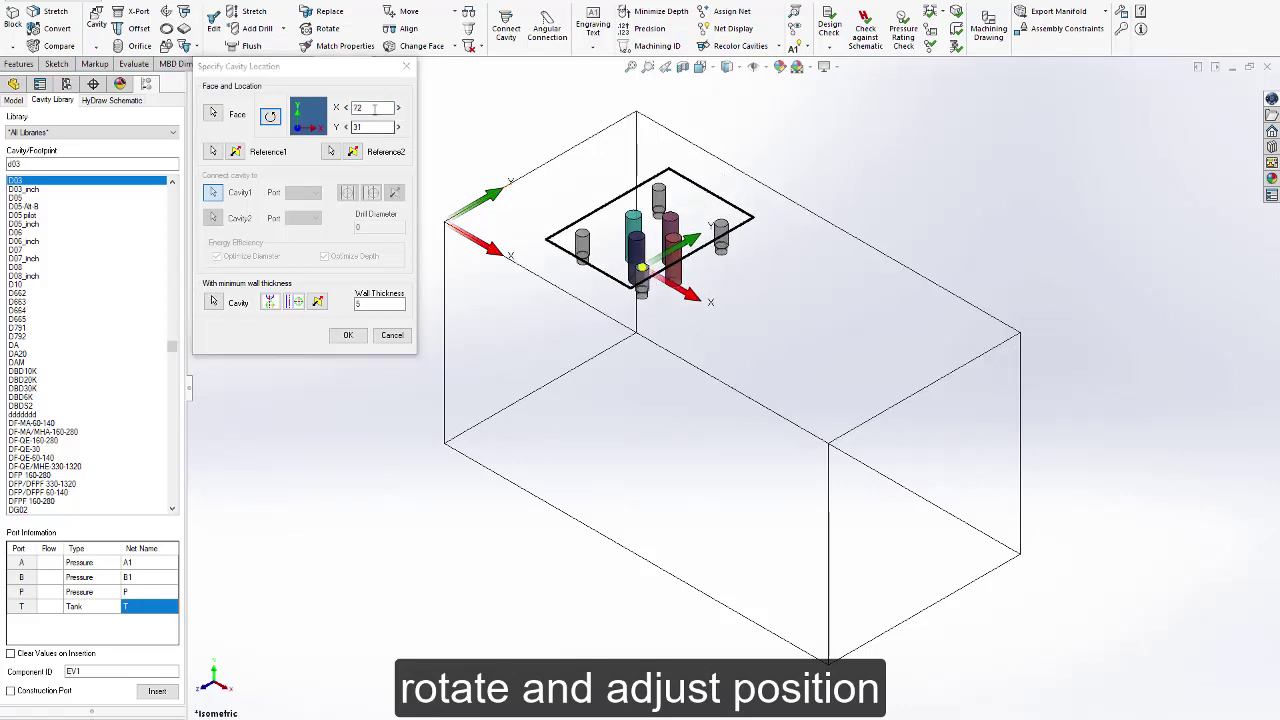
double_click(373, 108)
key("Tab")
type("30")
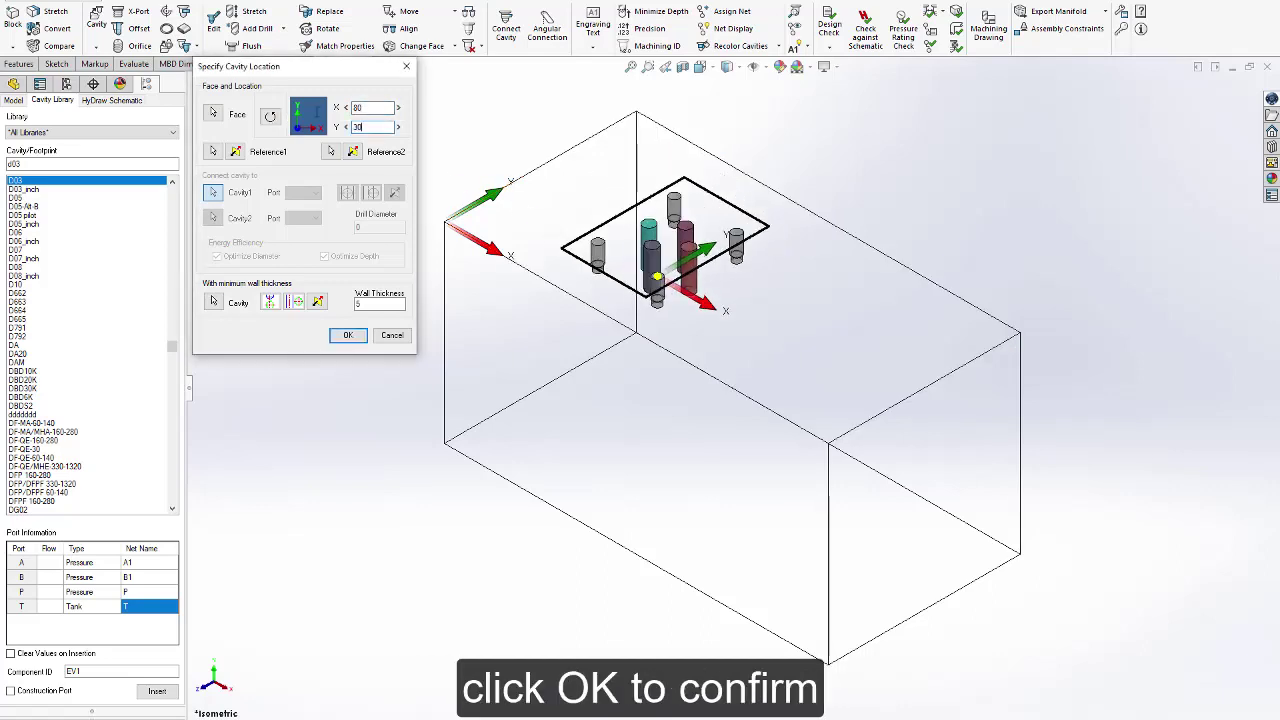
key("Return")
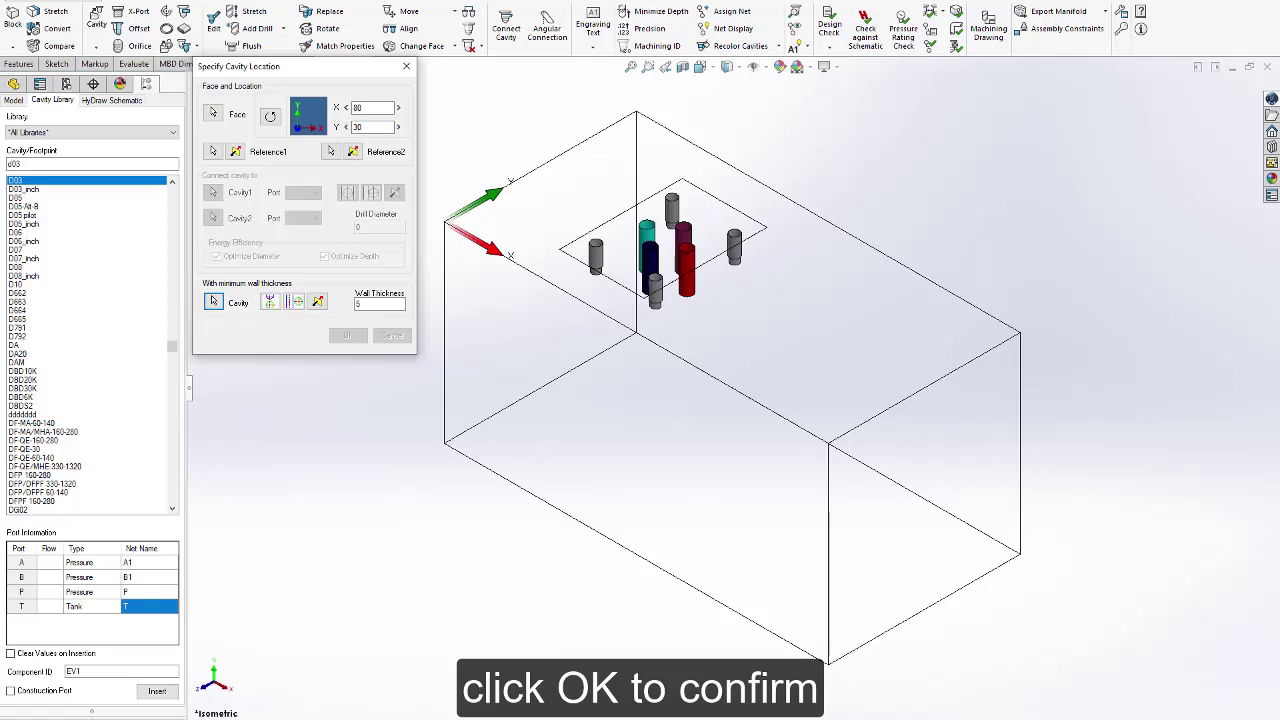
Change the D03 footprint's port A net to A2 and port B net to B2, with component ID EV2.
left_click(142, 566)
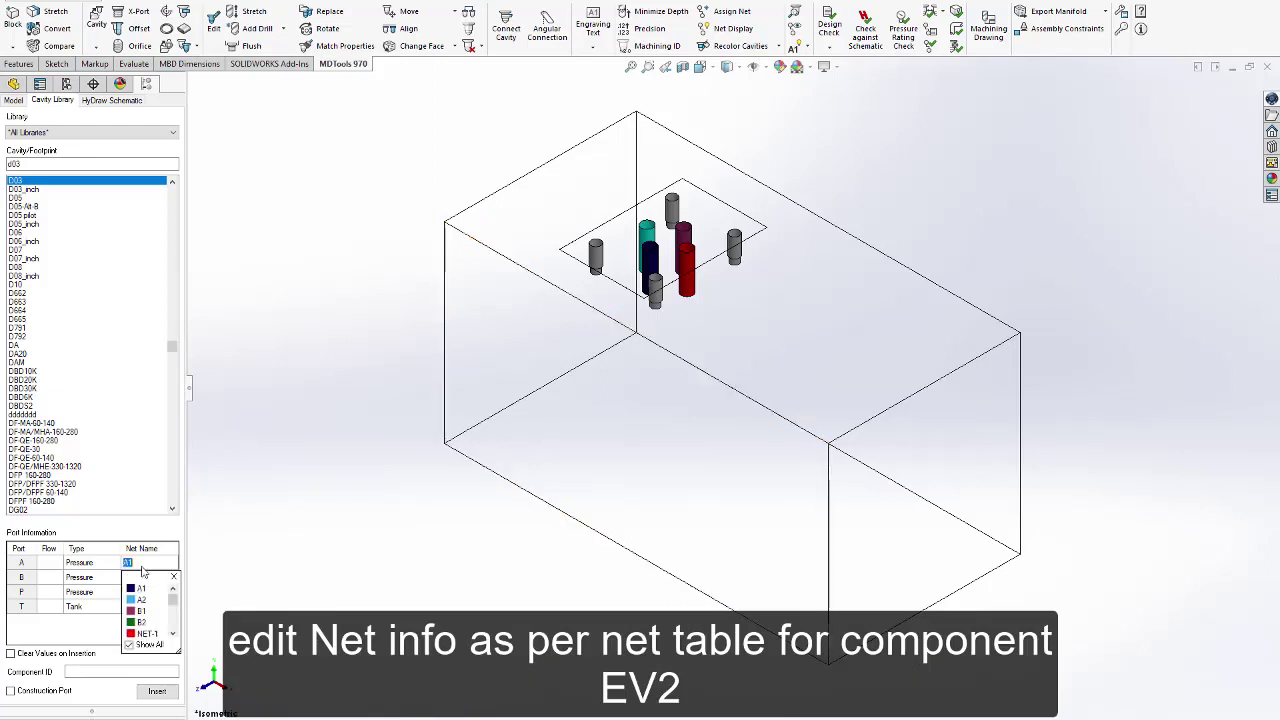
type("AB2")
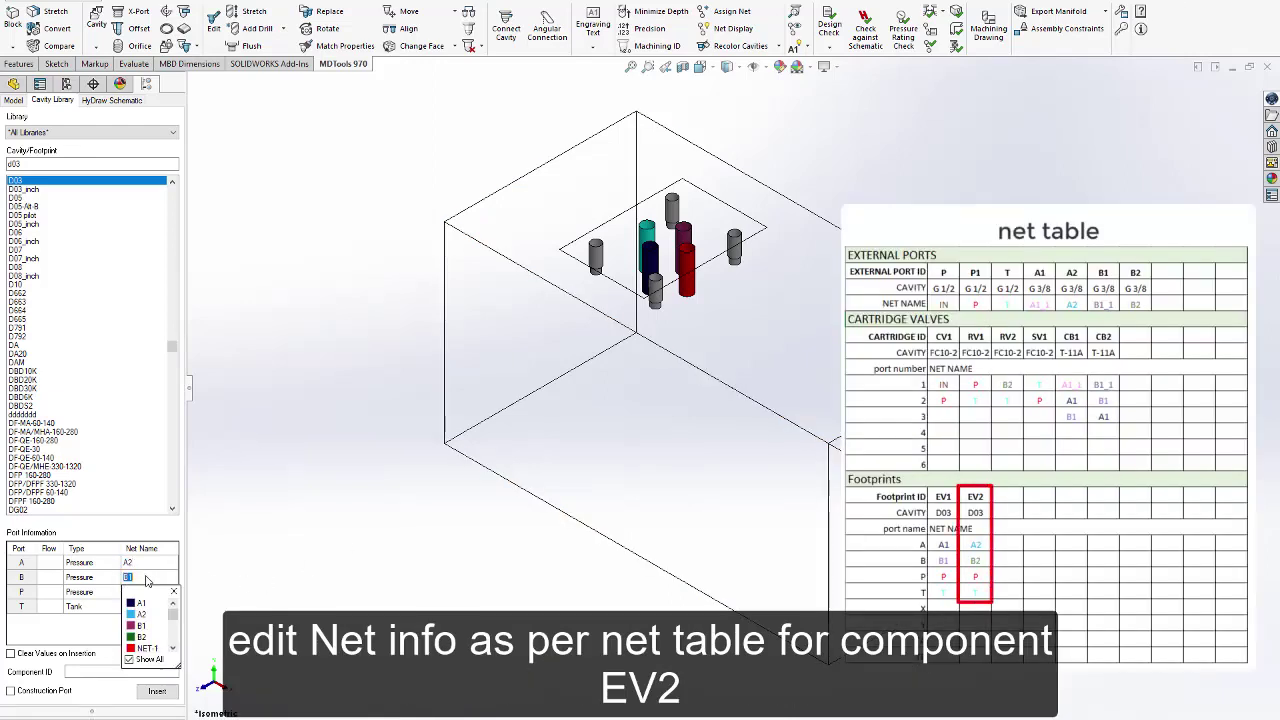
left_click(116, 675)
type("EV")
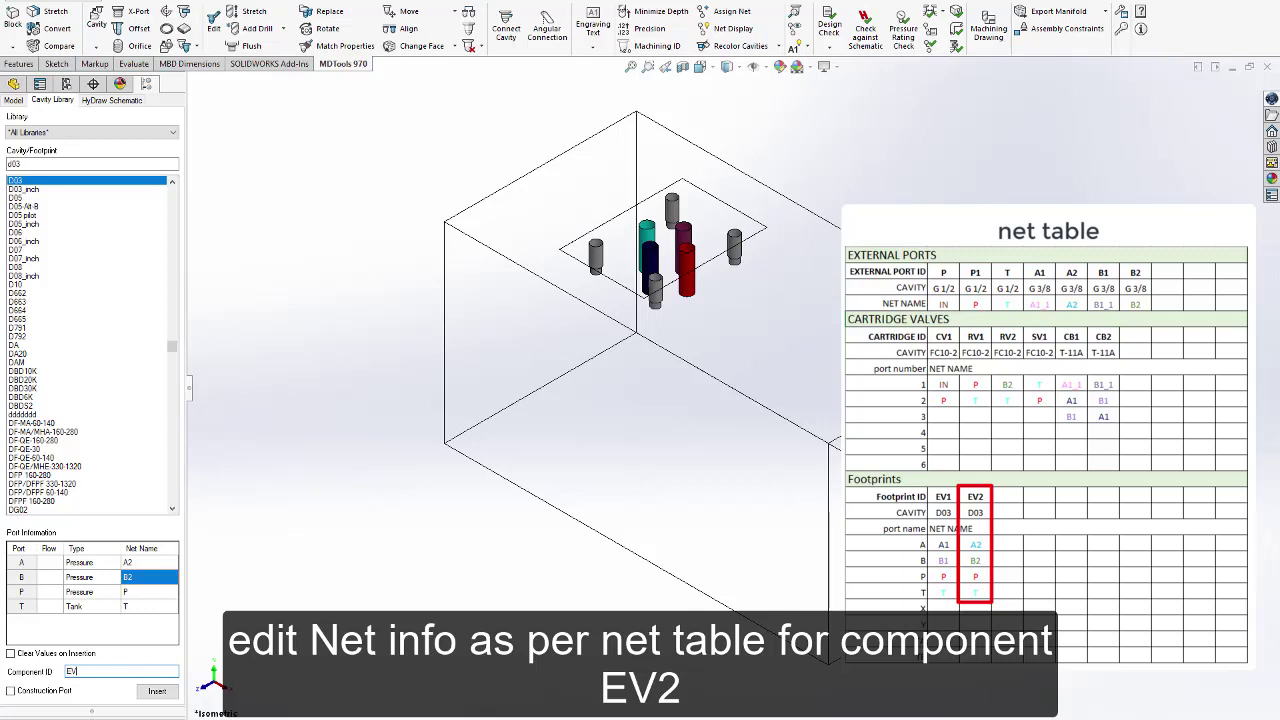
type("2")
Insert footprint EV2 on the top face, rotated and offset X 50, Y 0 from EV1 as the reference.
left_click(157, 691)
left_click(755, 322)
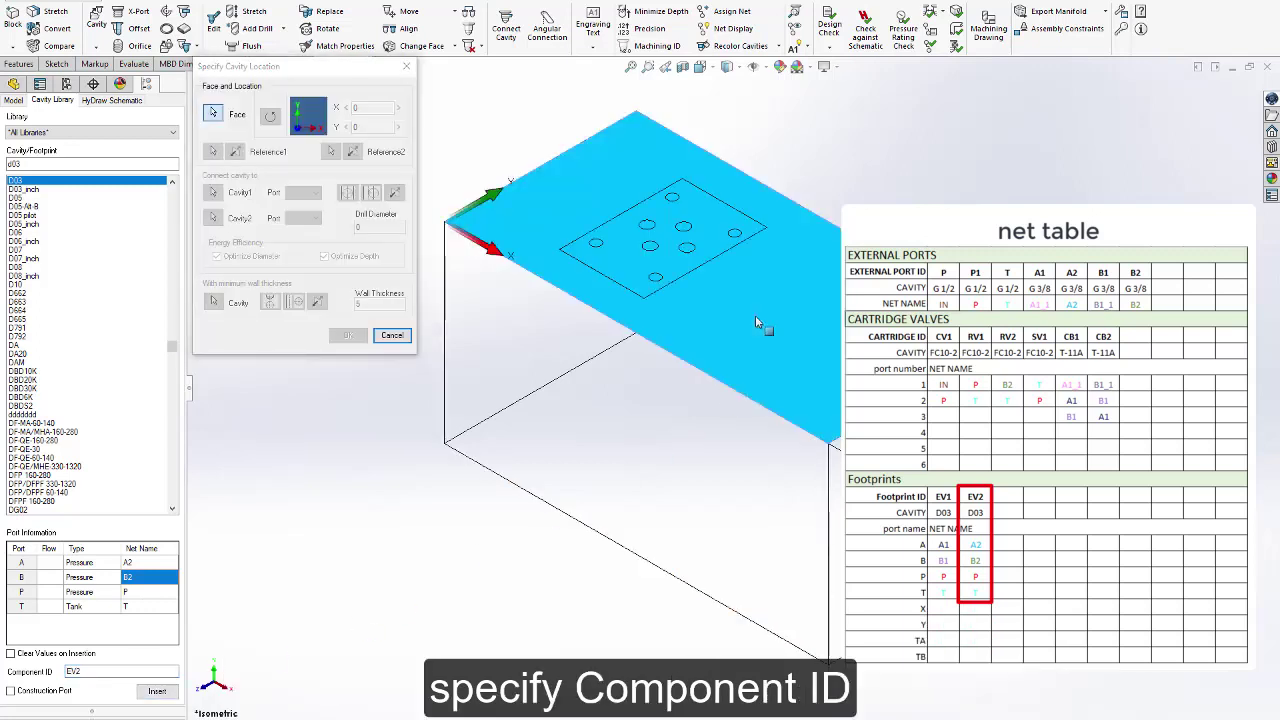
left_click(270, 120)
left_click(213, 152)
left_click(656, 282)
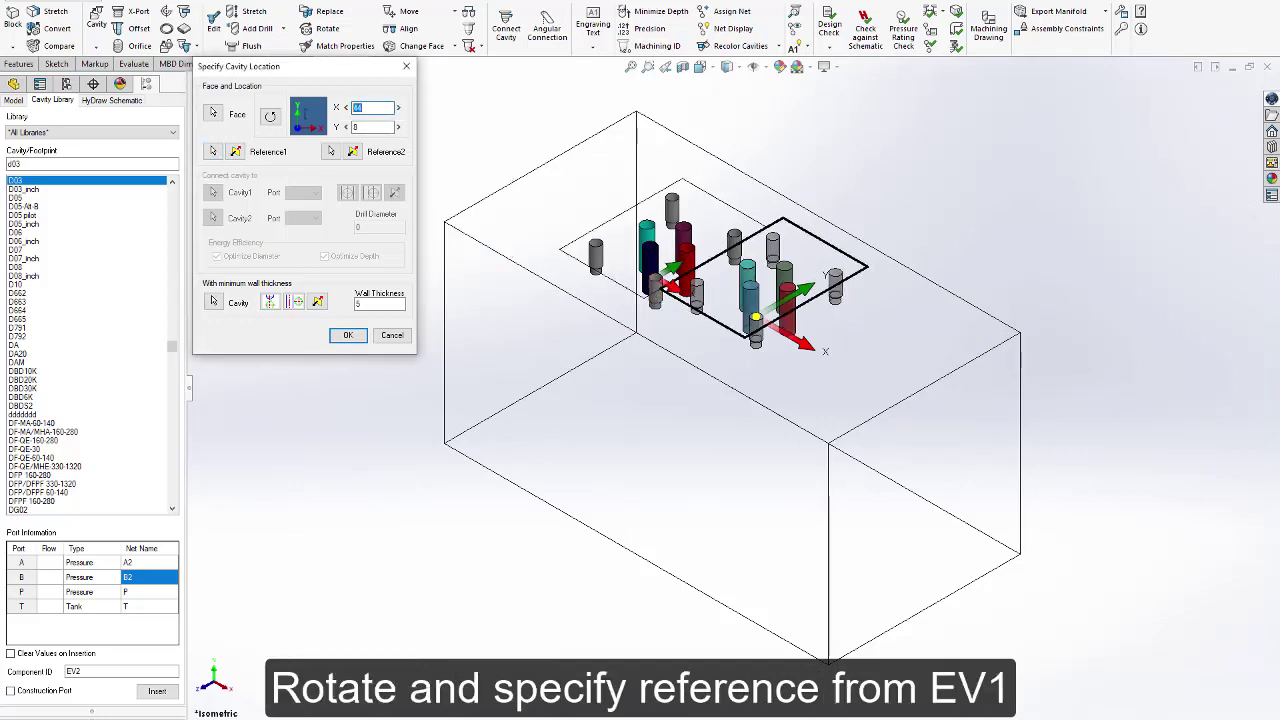
key("Tab")
type("0")
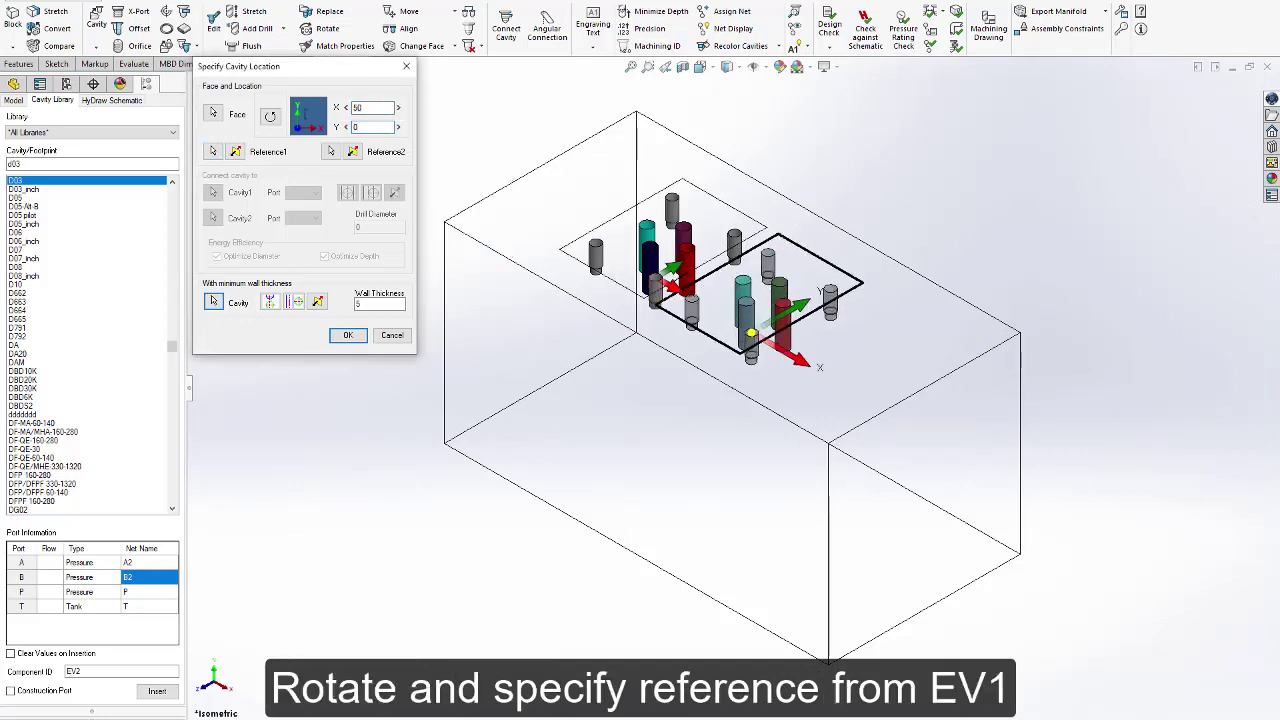
left_click(348, 335)
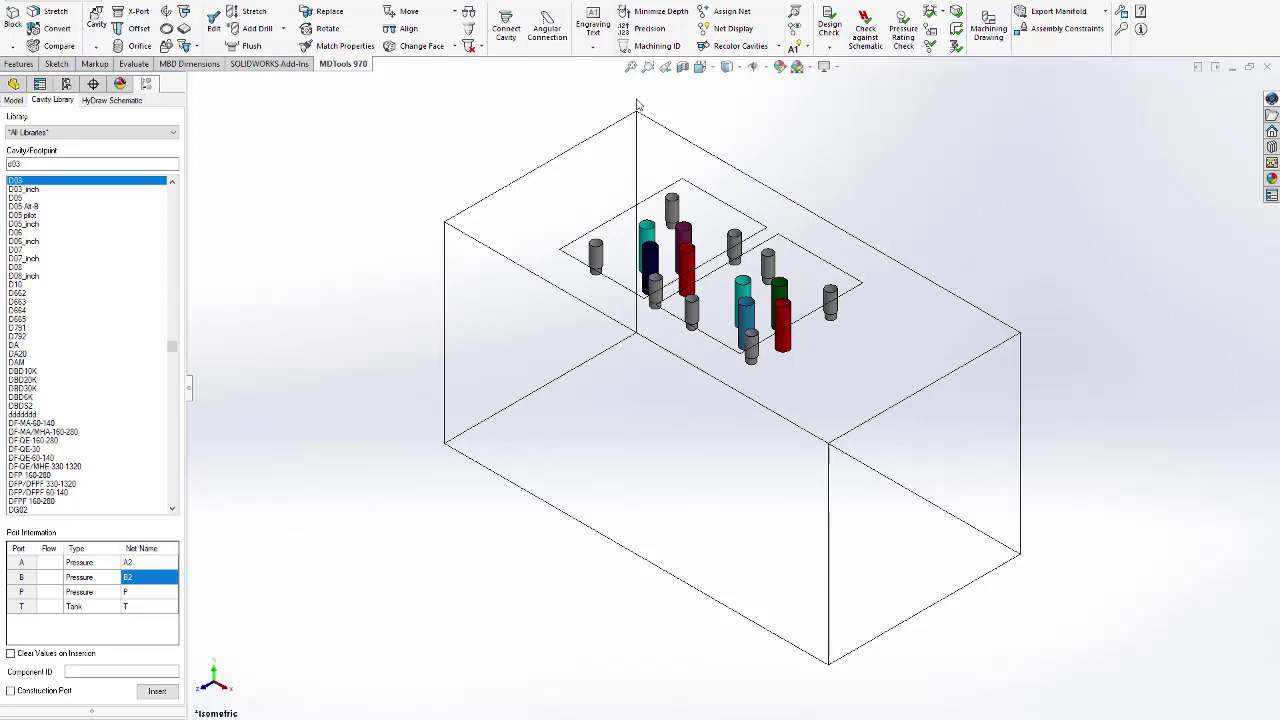
Find the T-11A cavity in the cavity library.
key("ctrl+1")
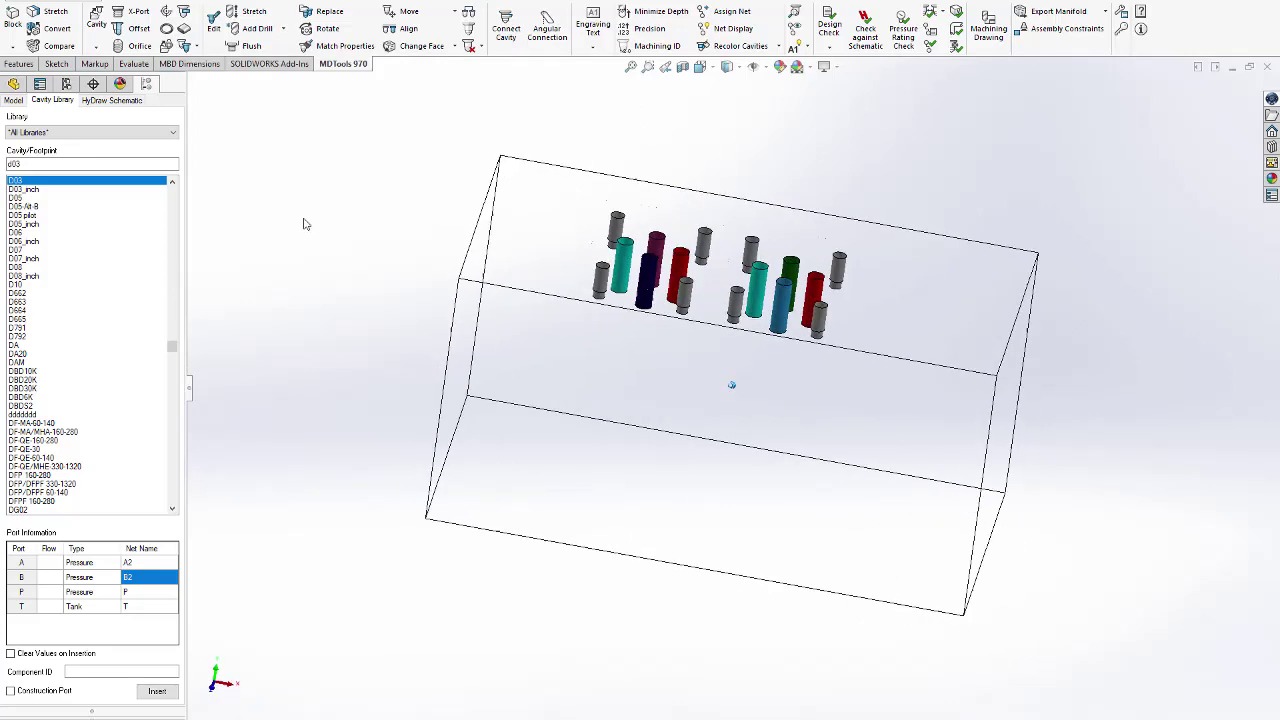
double_click(40, 163)
type("T-")
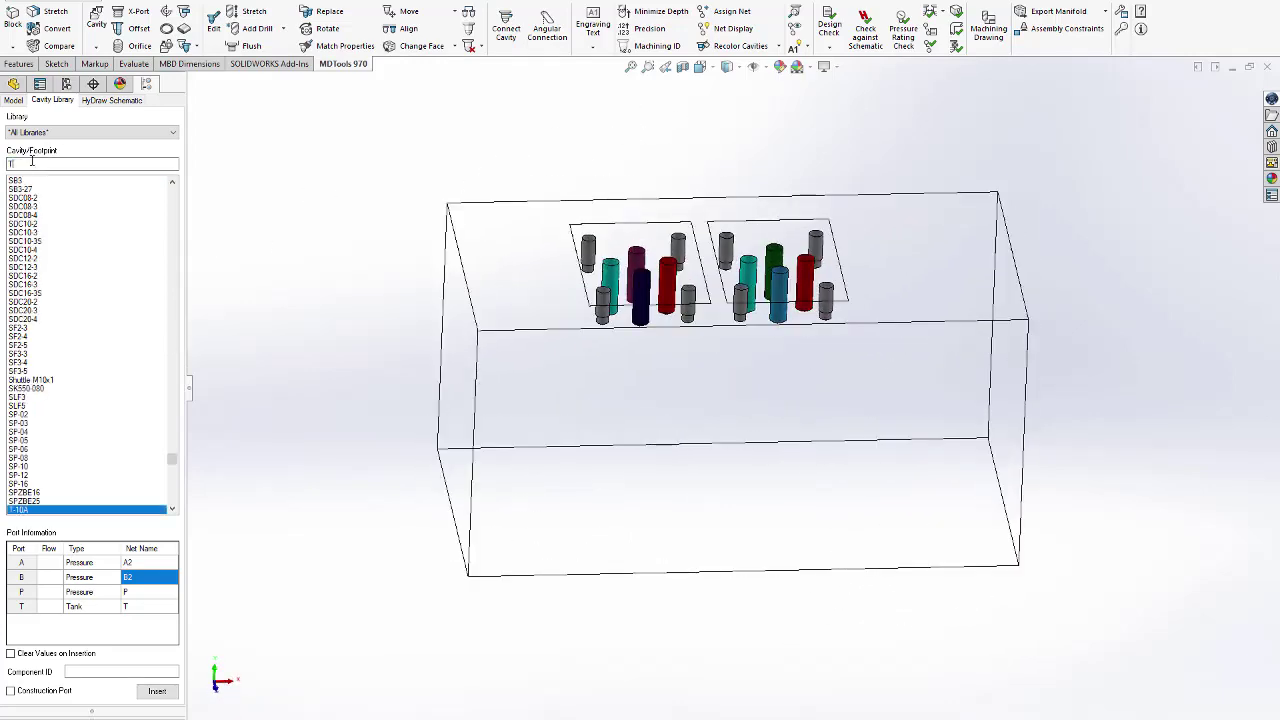
type("11")
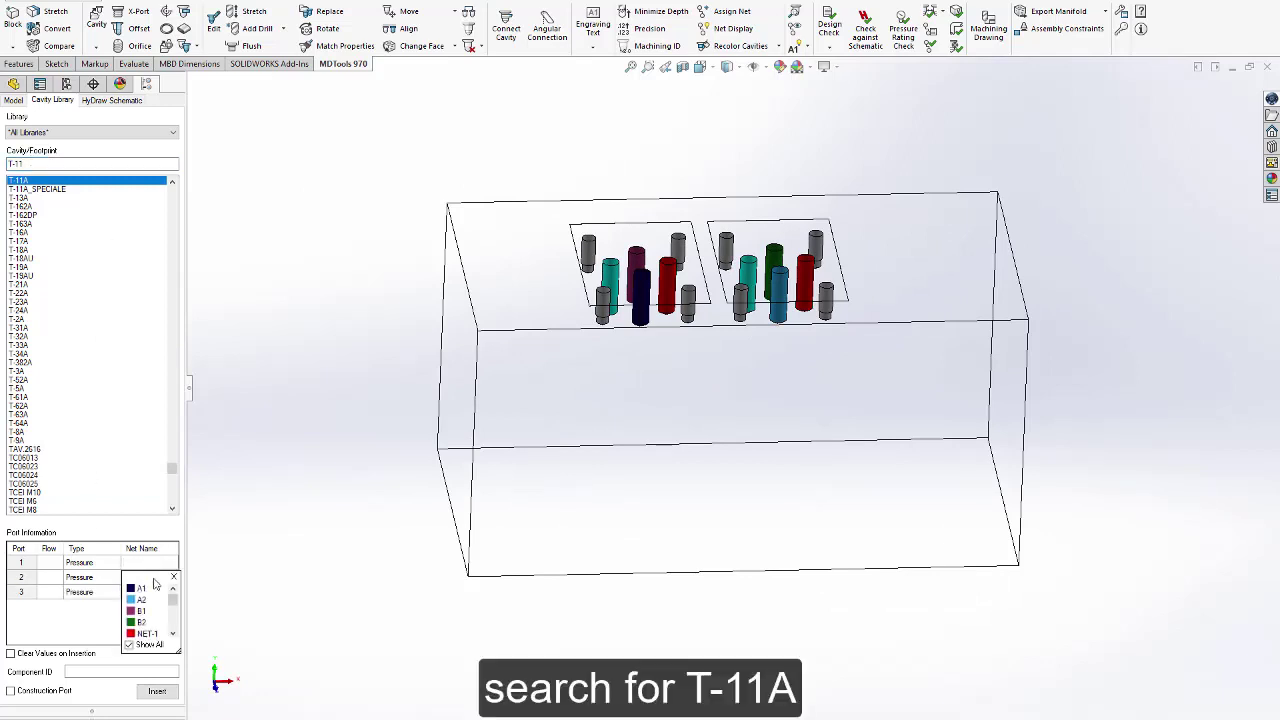
Assign nets A1_1, A1 and B1 to the T-11A cavity's ports 1, 2 and 3, and set its component ID to CB1.
left_click(145, 562)
left_click(128, 565)
type("A1_1")
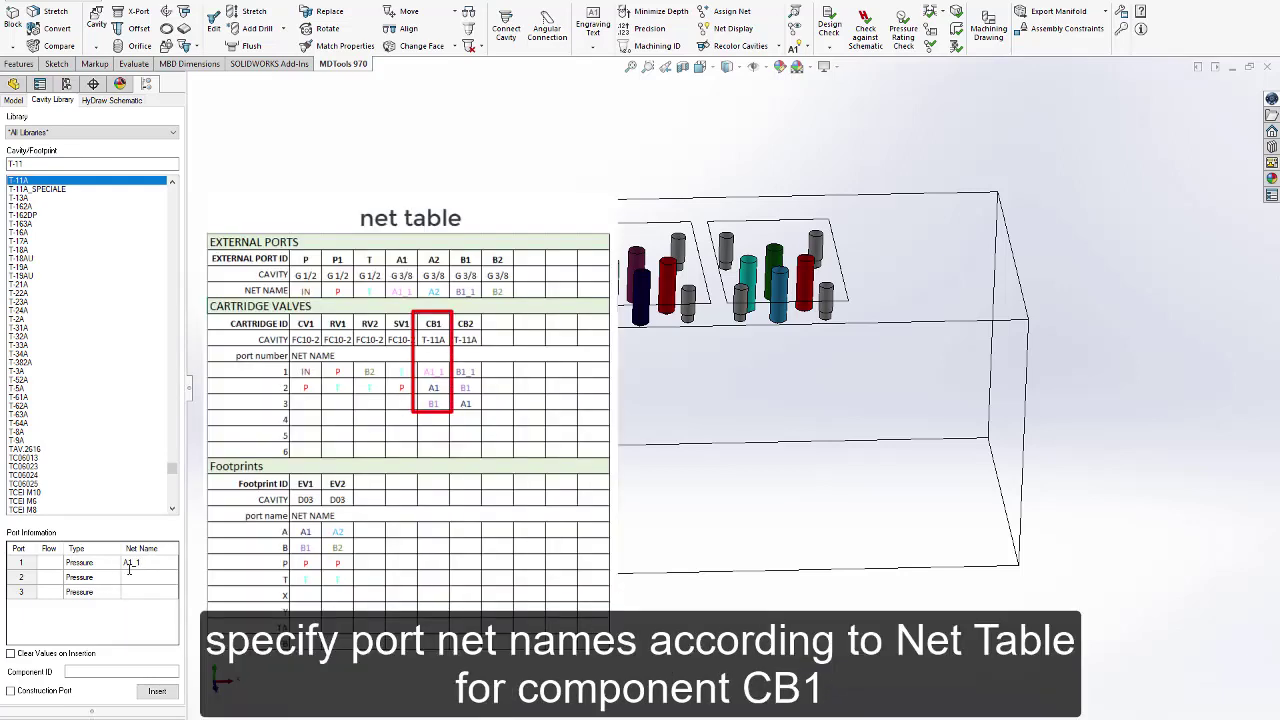
left_click(135, 579)
left_click(141, 602)
left_click(143, 593)
left_click(146, 634)
left_click(125, 671)
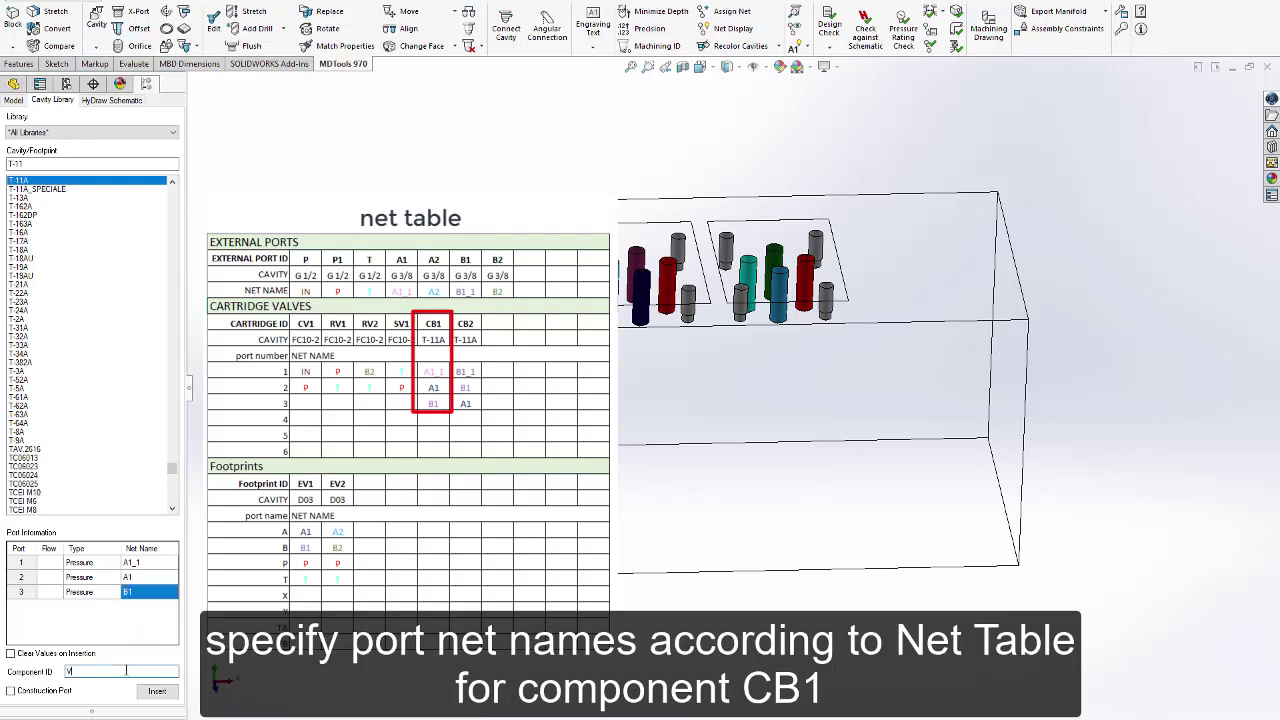
type("CB1")
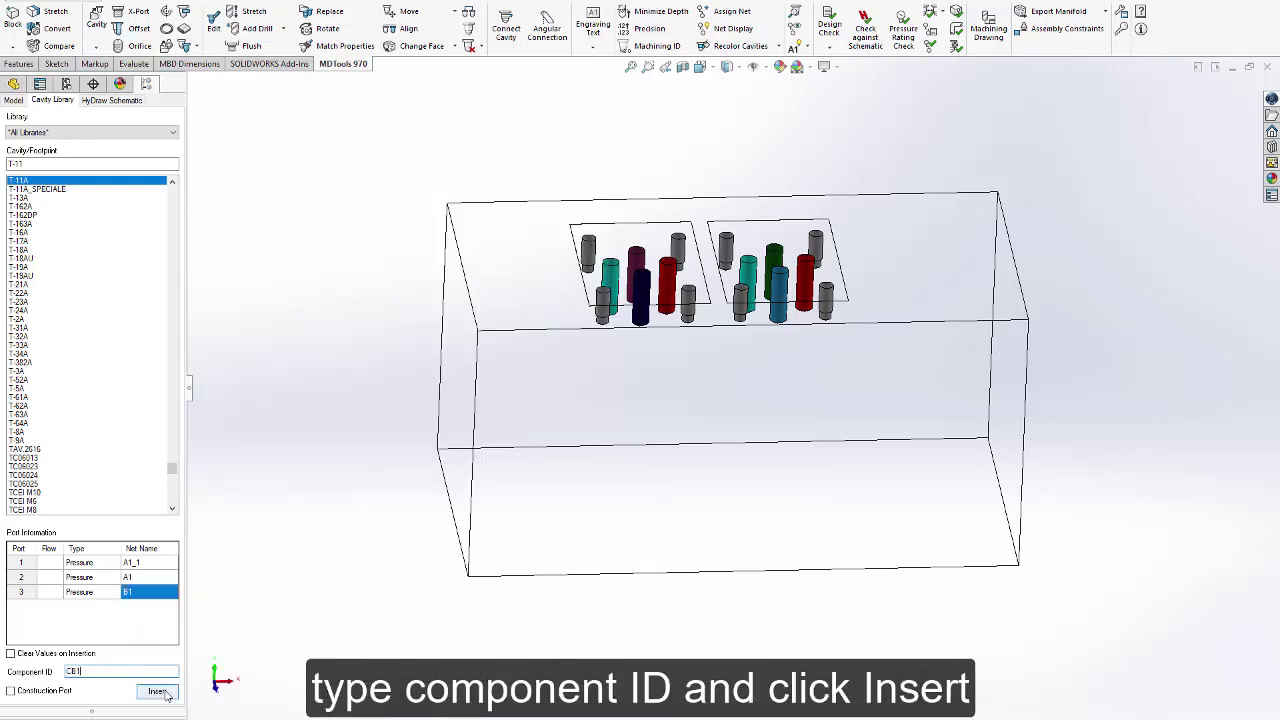
Insert cavity CB1 on the block's top face beside EV1 at X 30 and Y 30.
left_click(157, 691)
left_click(516, 243)
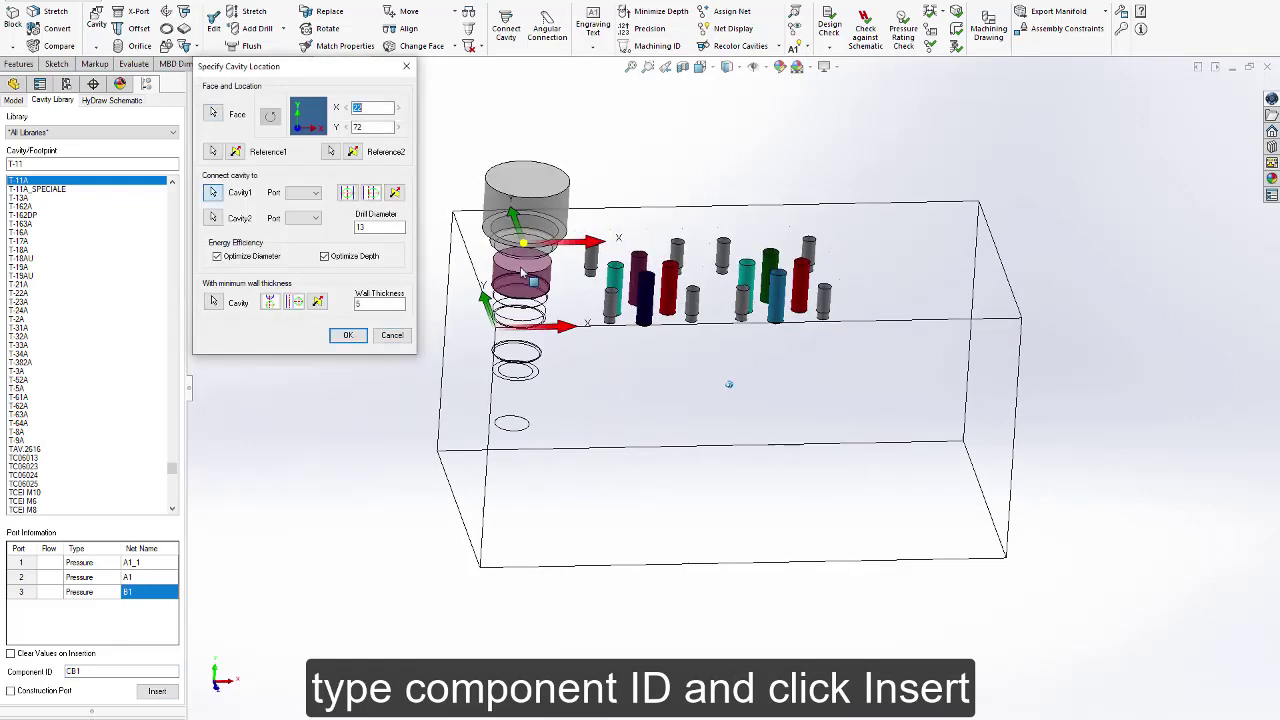
left_click(781, 434)
left_click_drag(774, 442, 783, 438)
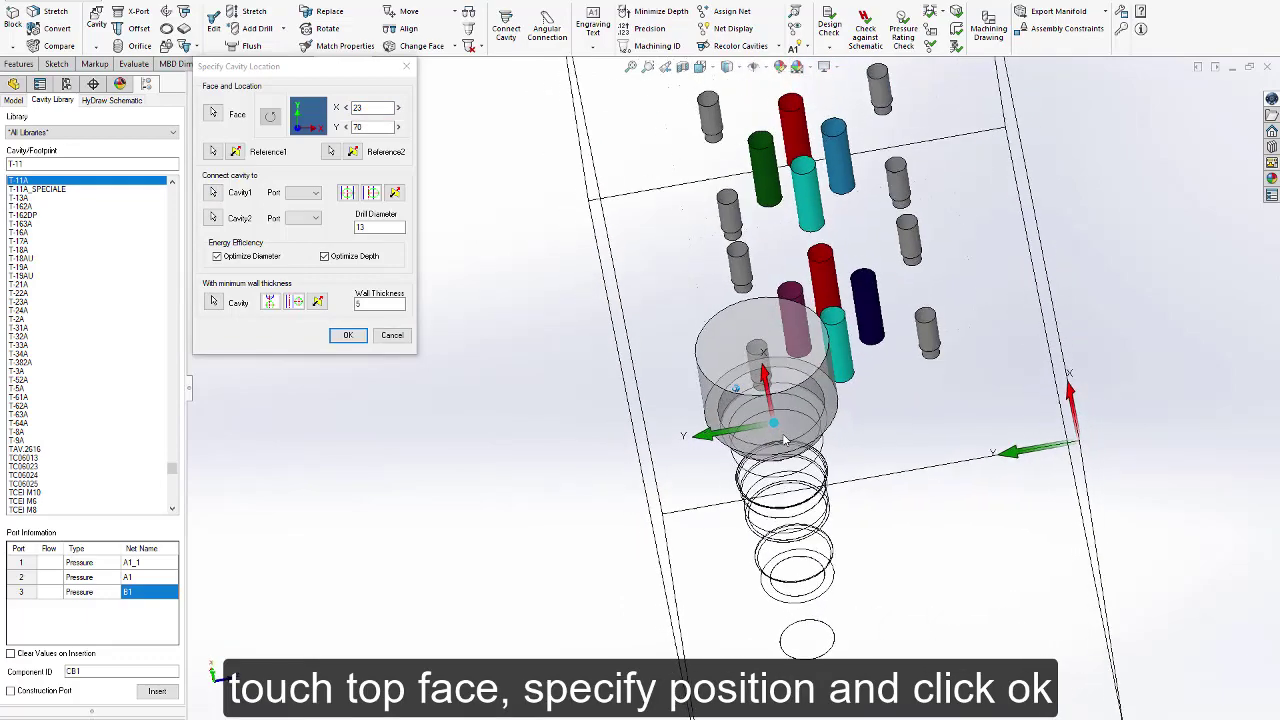
left_click_drag(767, 407, 930, 394)
middle_click_drag(1000, 392, 1064, 404)
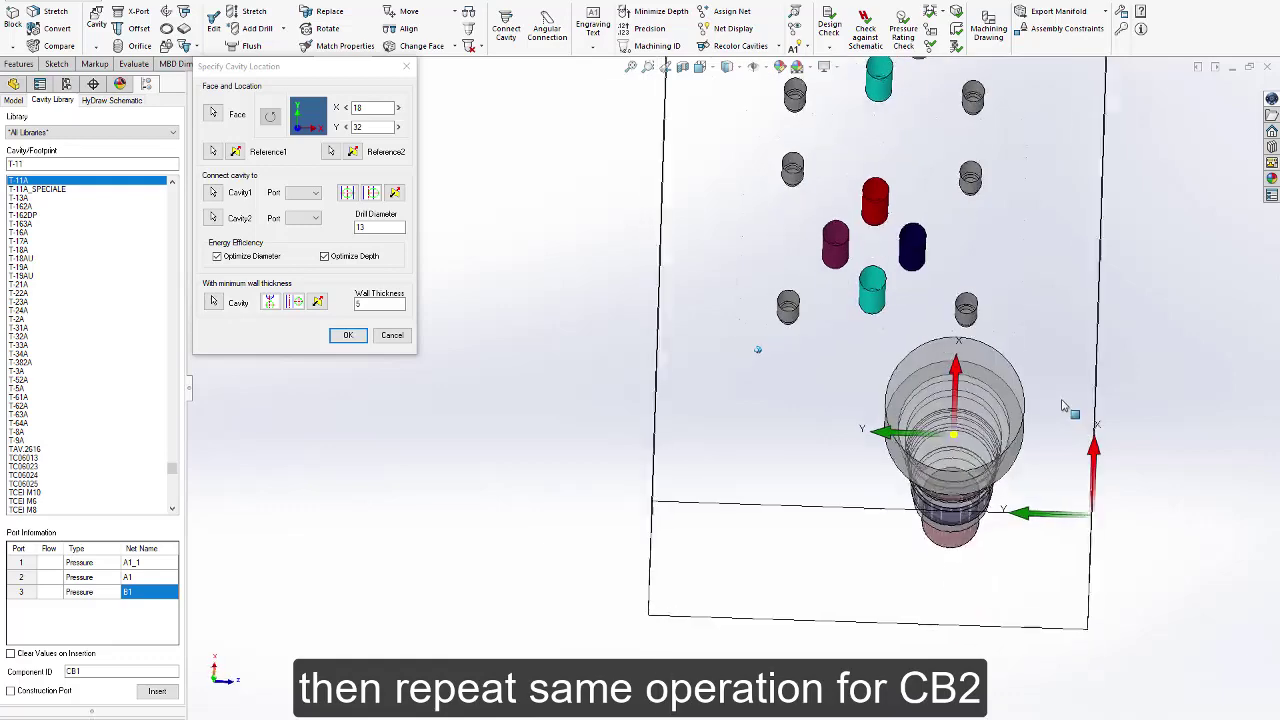
left_click_drag(955, 434, 959, 391)
left_click(277, 190)
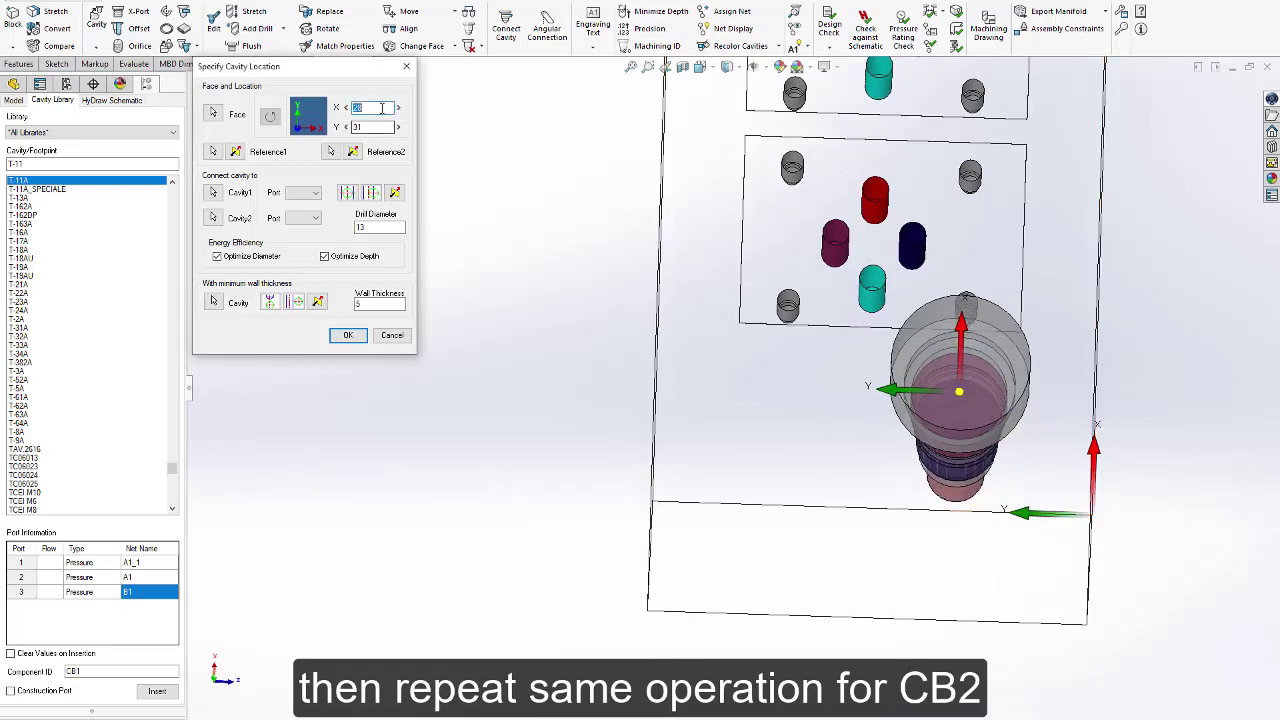
key("Tab")
type("30")
key("Tab")
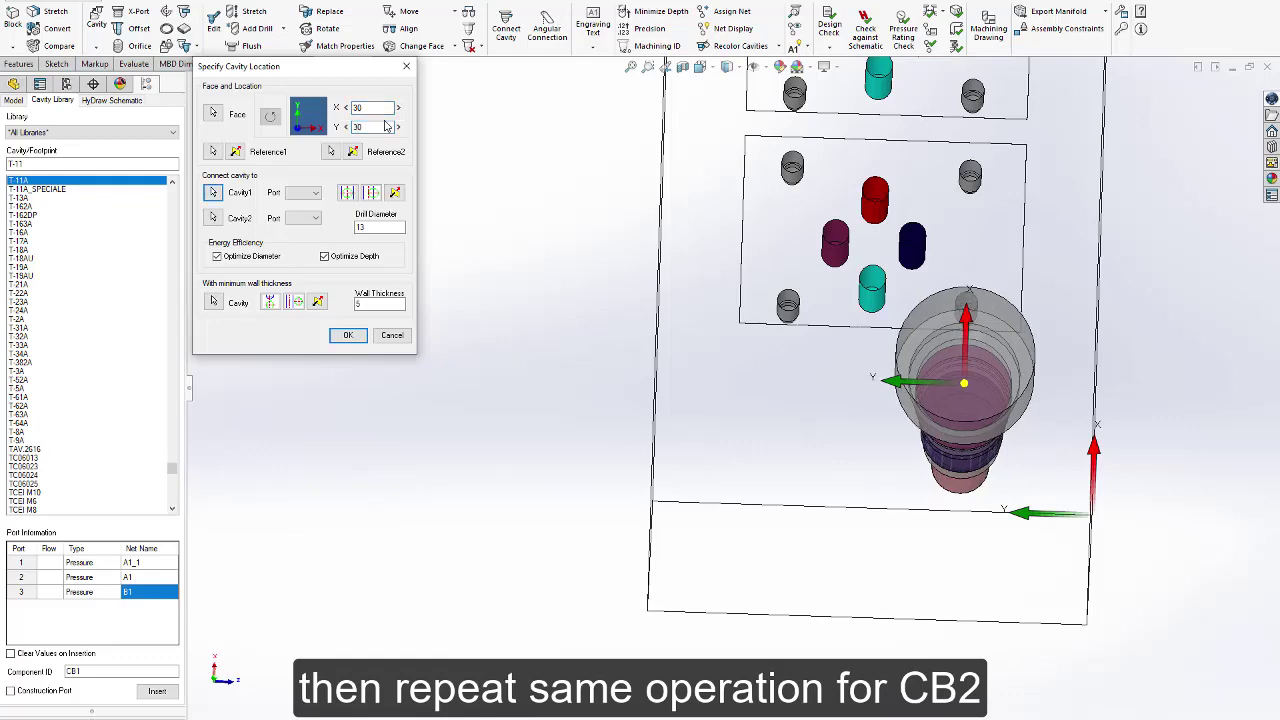
key("Return")
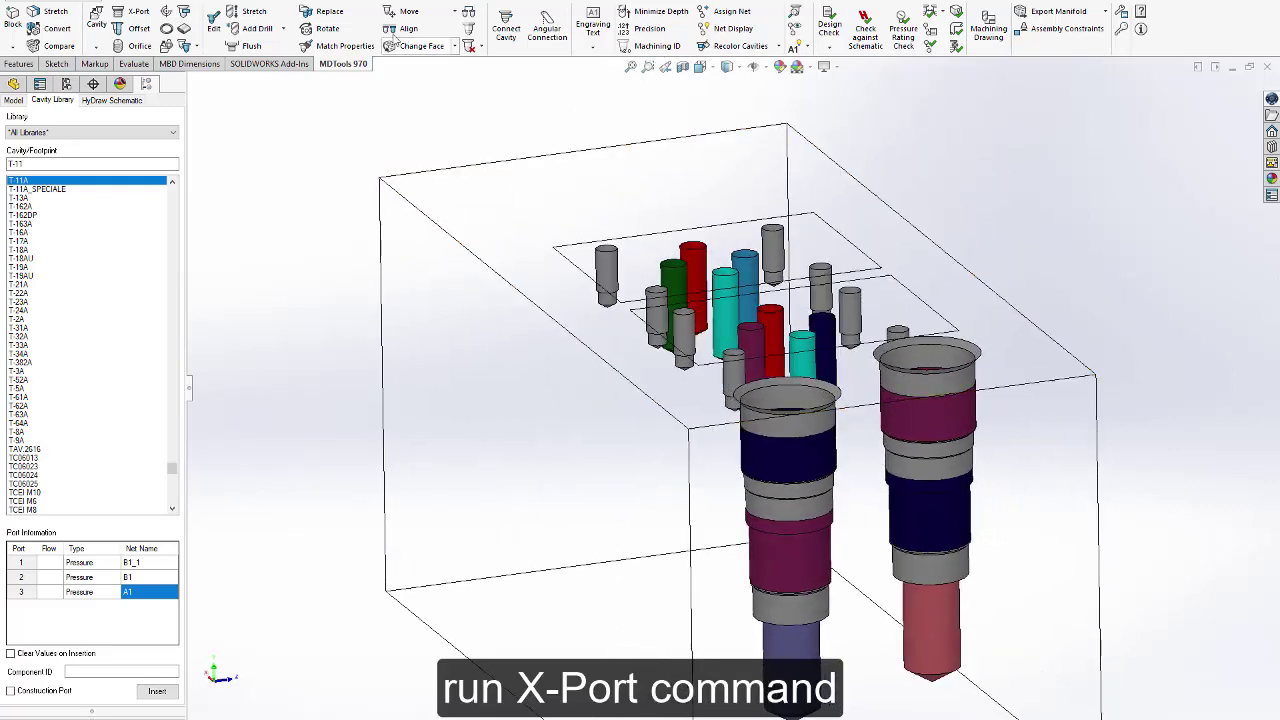
Start an XG18 construction port PLUG1 connected to EV1 port B and place it on the block's left face.
left_click(128, 10)
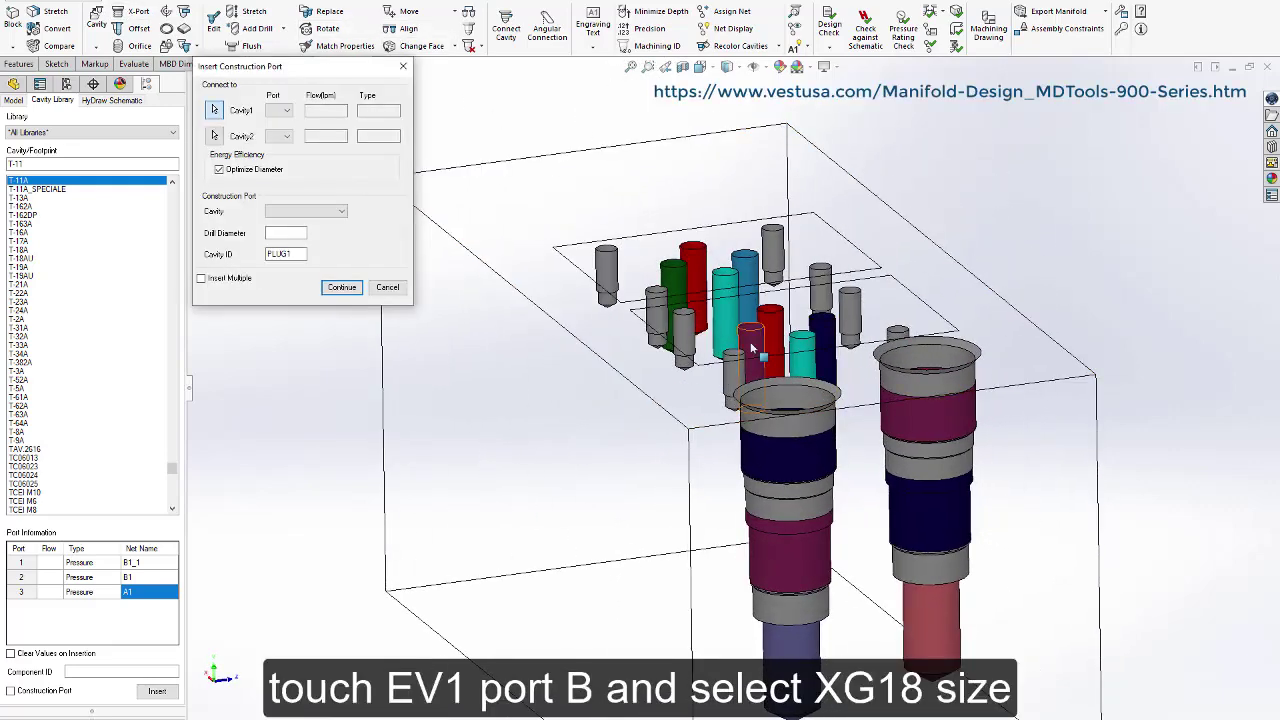
left_click_drag(286, 233, 233, 234)
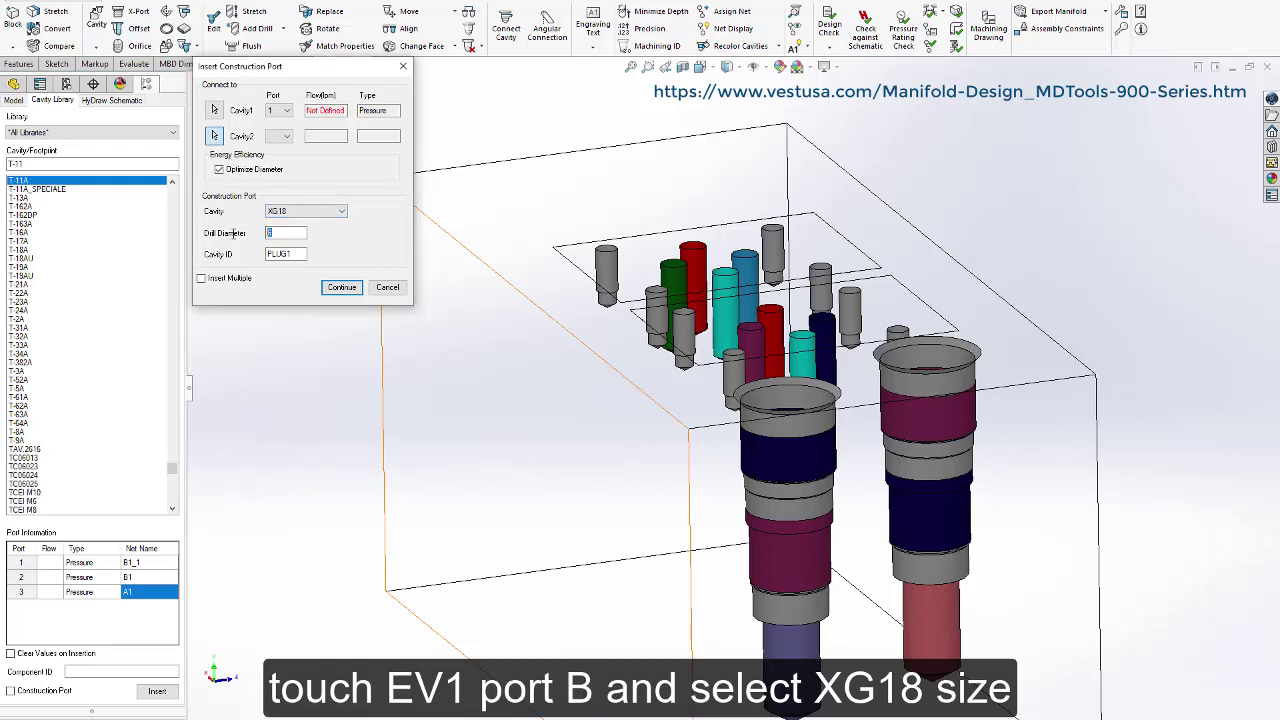
left_click(342, 287)
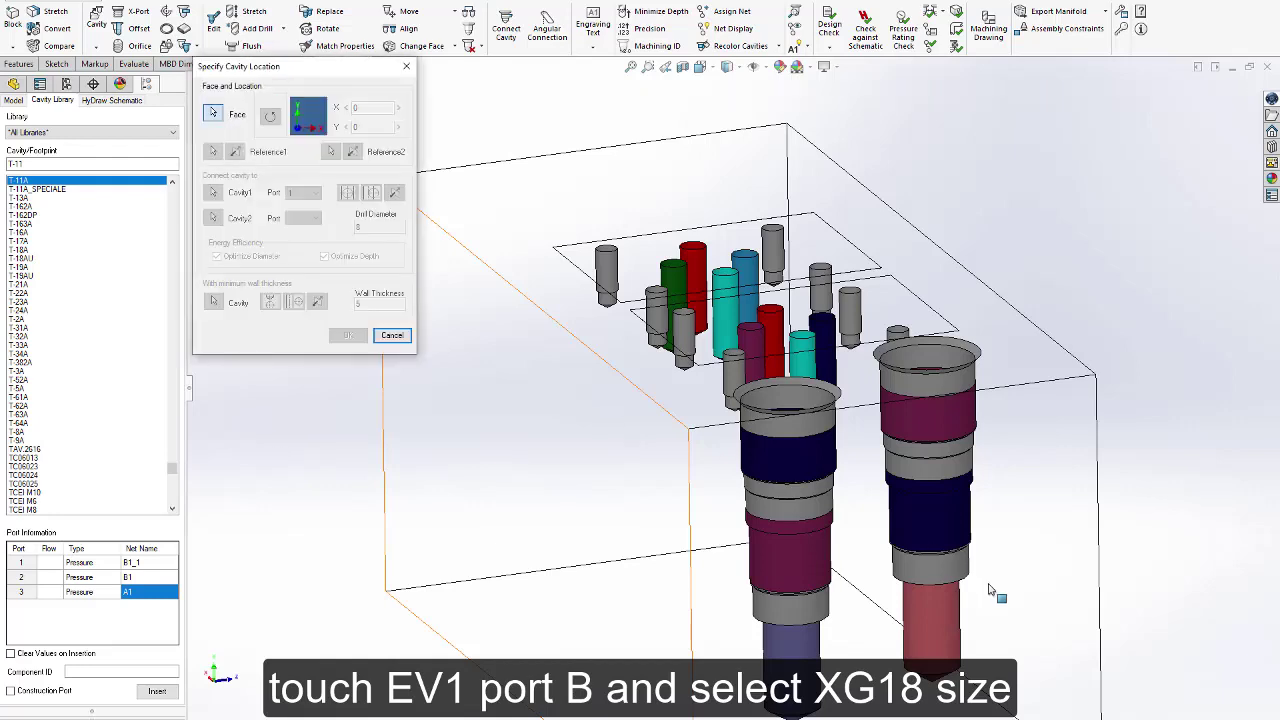
left_click(1046, 627)
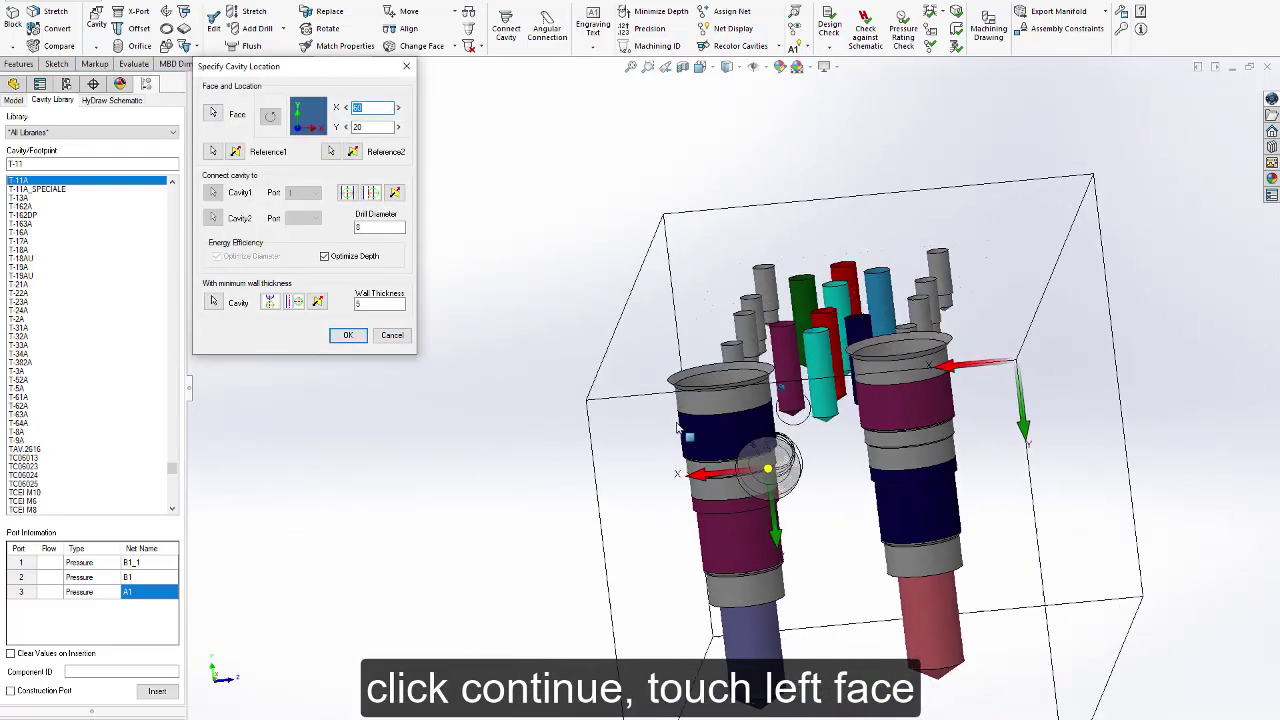
Line PLUG1 up with EV1 port B at X 63, lower it to meet CB2 port 2, and insert it.
left_click(372, 193)
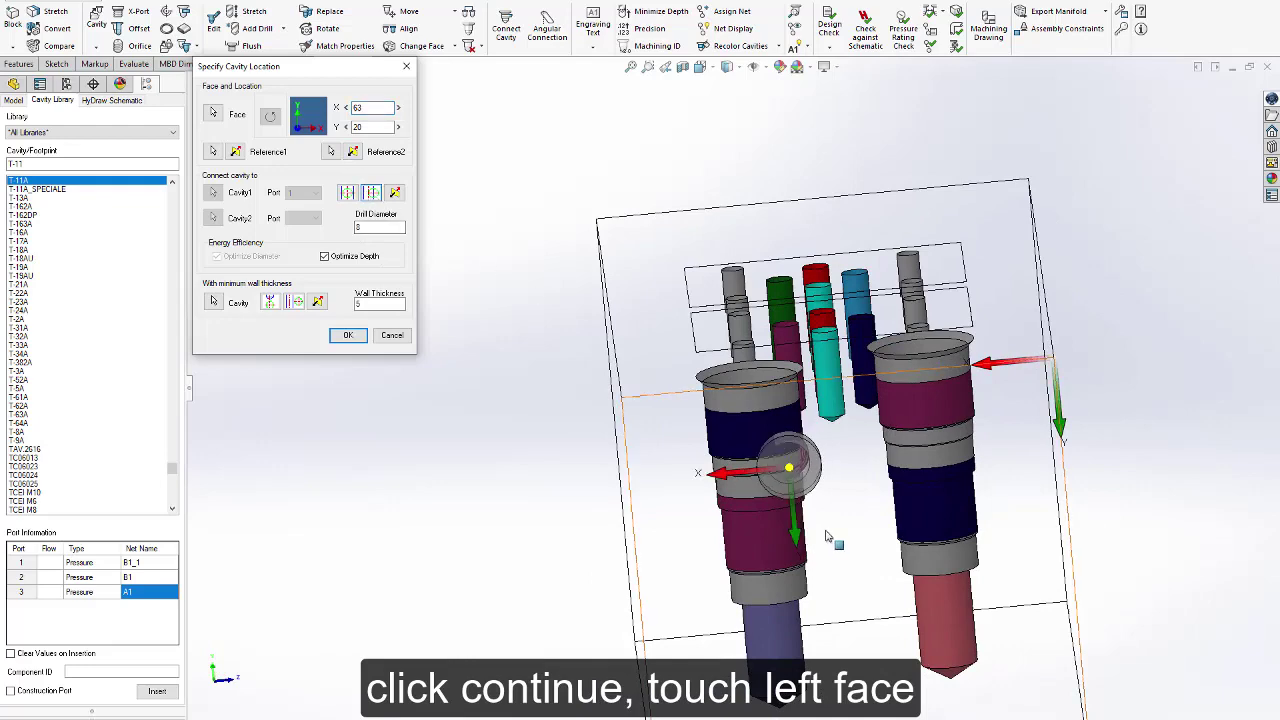
left_click_drag(798, 549, 806, 649)
middle_click_drag(848, 590, 842, 558)
scroll(842, 558, "down", 1)
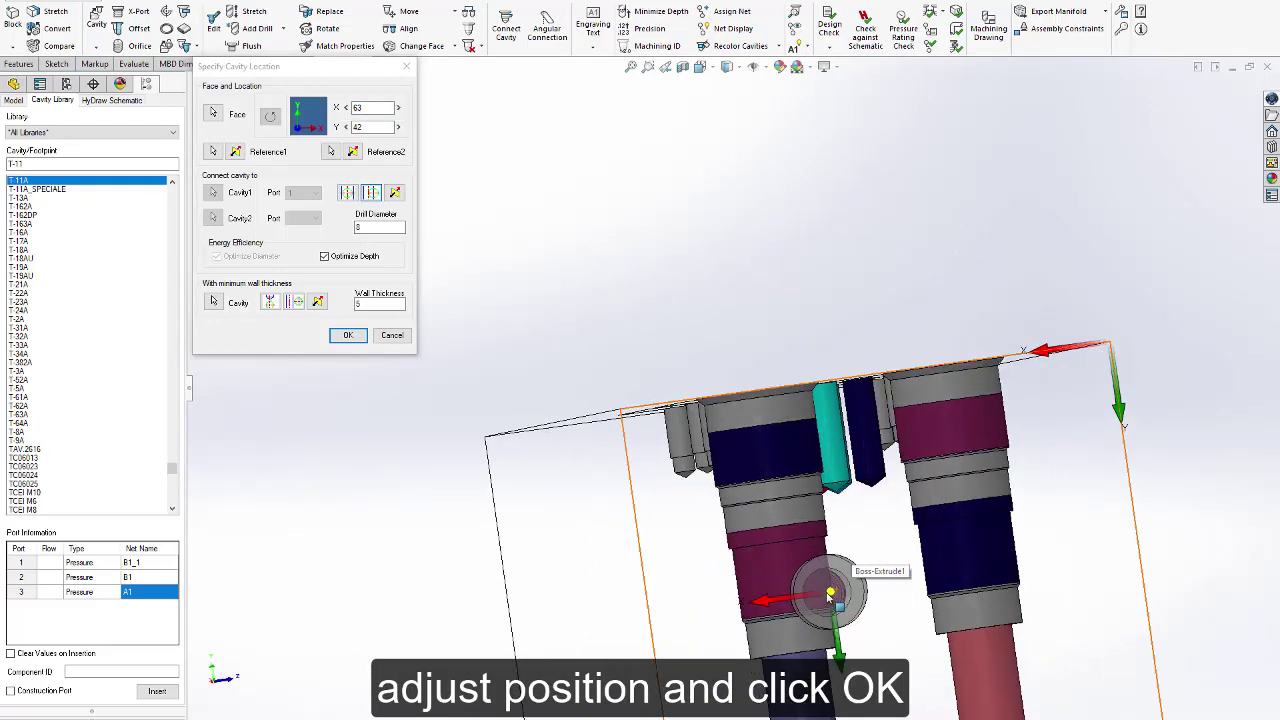
left_click_drag(833, 595, 839, 648)
left_click_drag(845, 700, 836, 610)
left_click(348, 336)
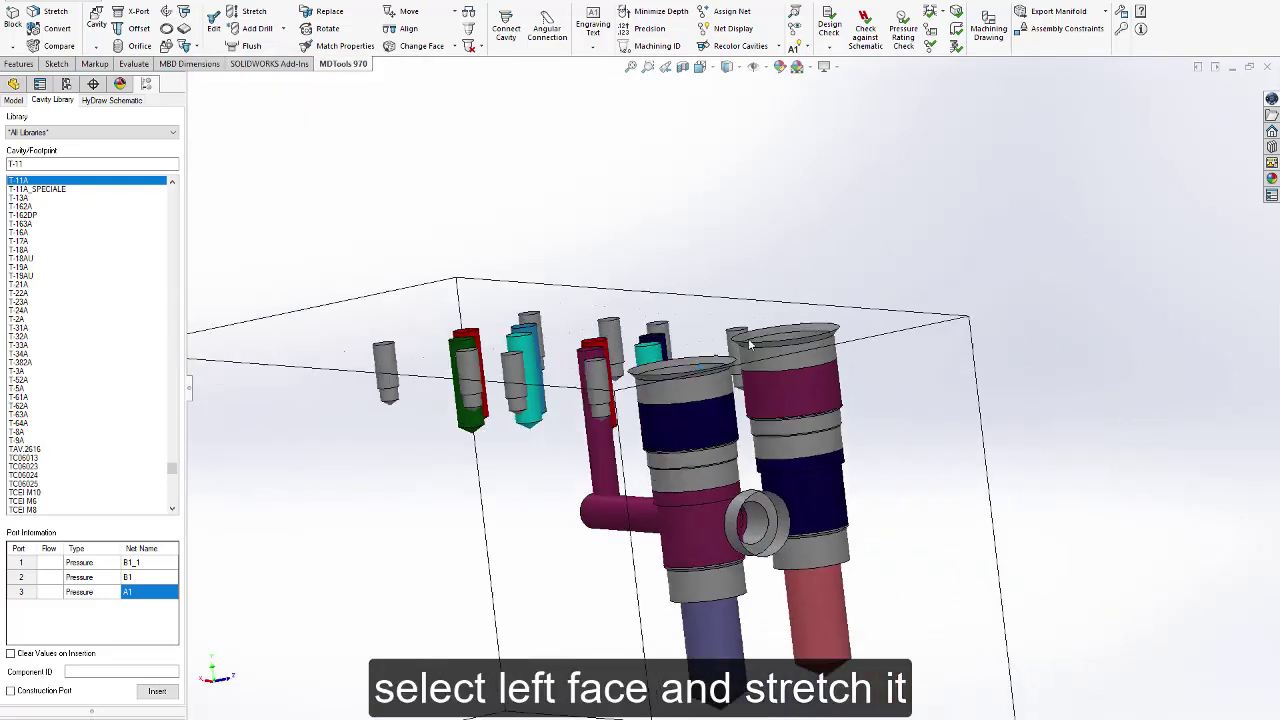
Stretch the block at its left face to a length of 210 mm.
scroll(750, 344, "up", 1)
middle_click_drag(750, 344, 721, 277)
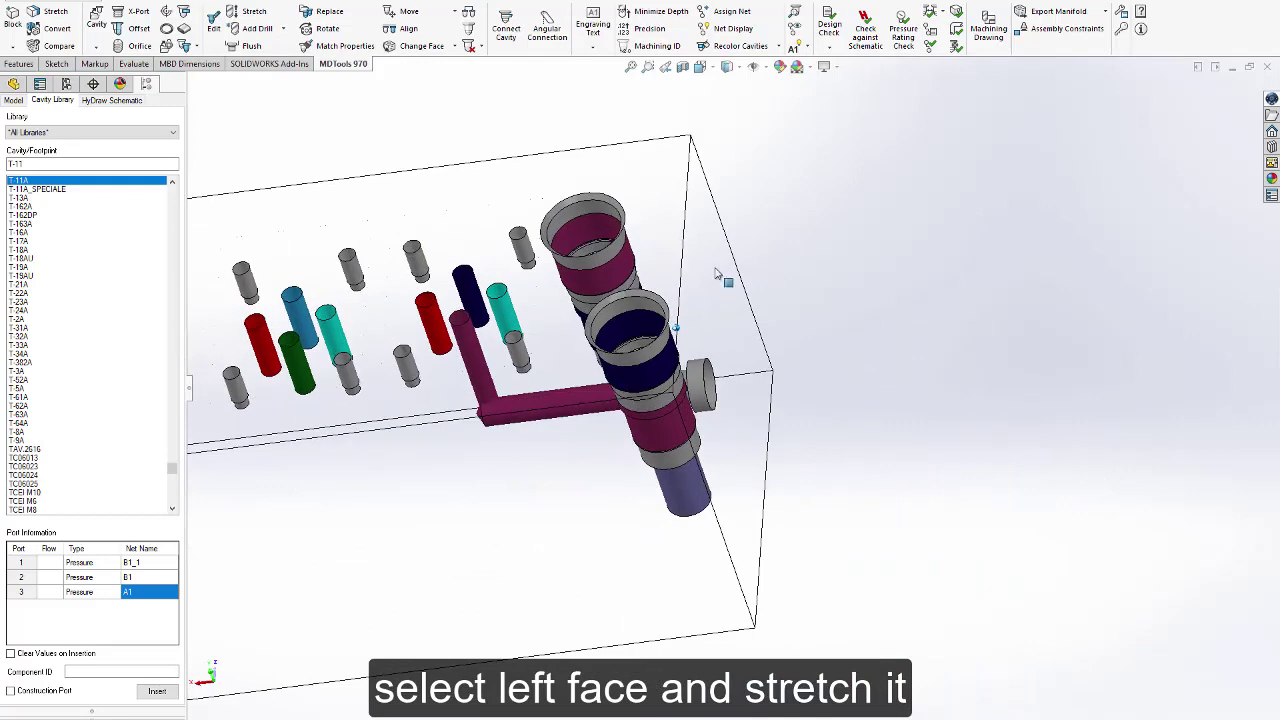
left_click(706, 256)
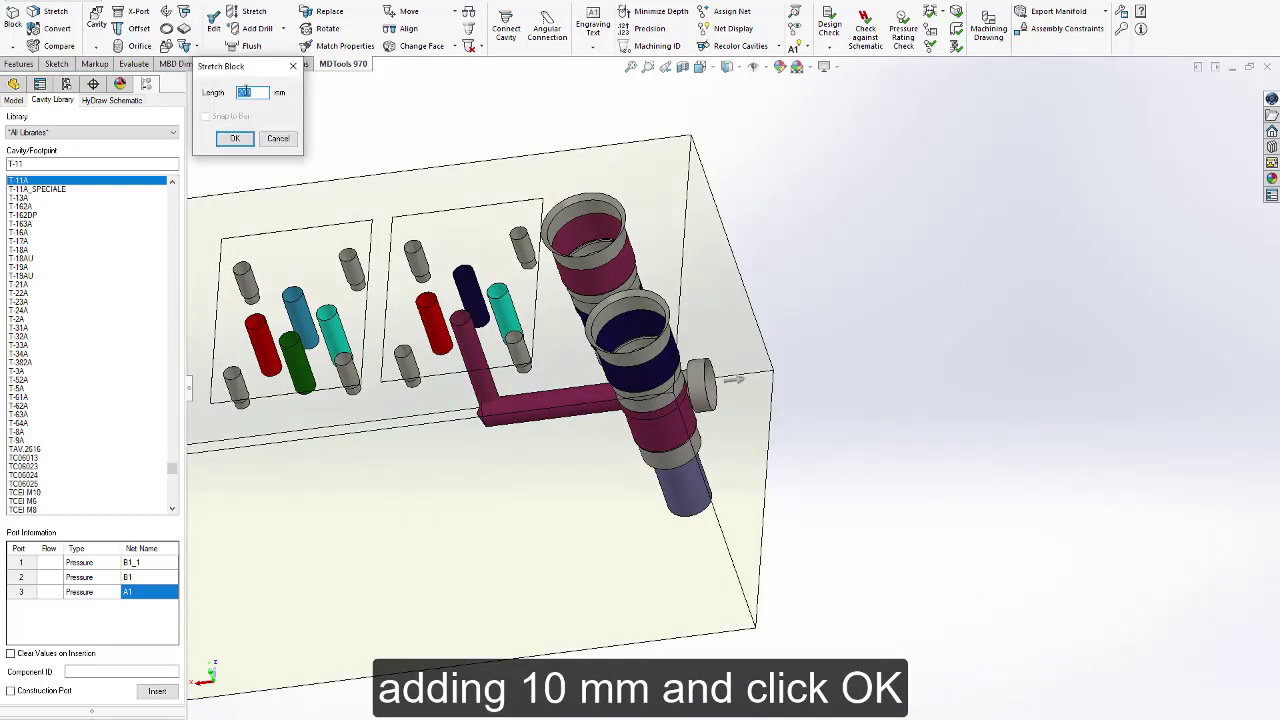
type("21")
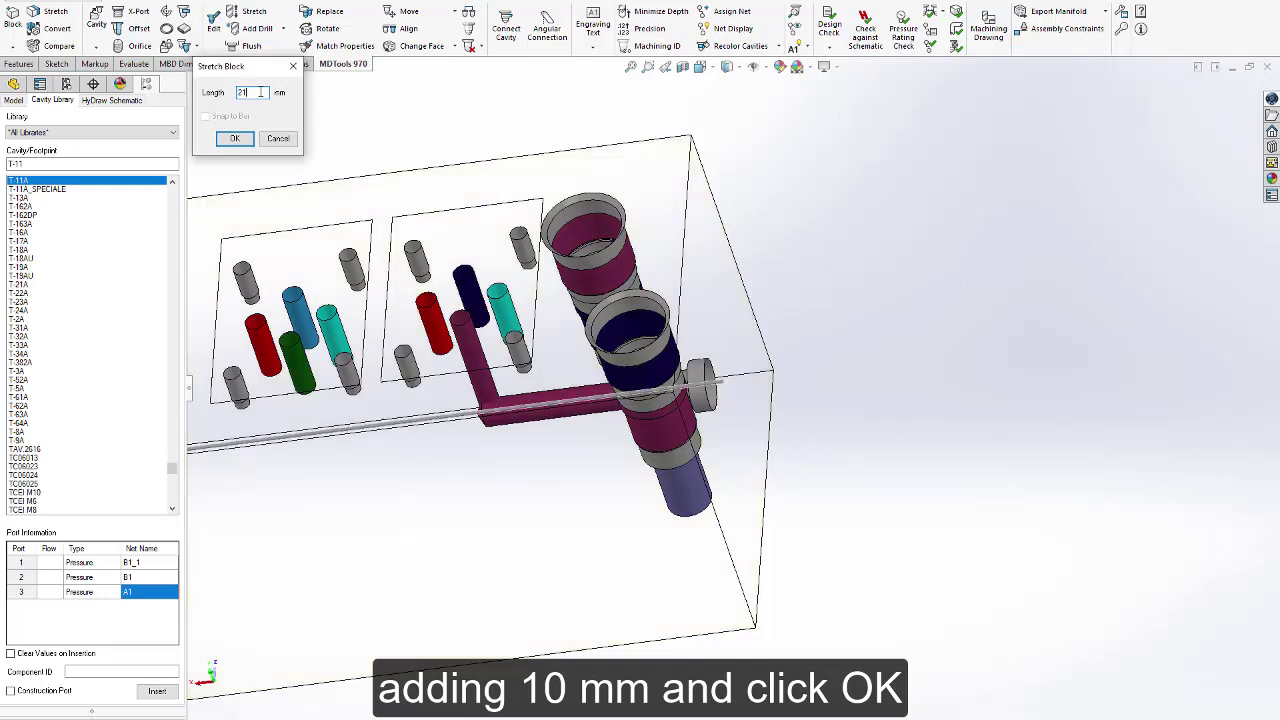
type("0")
key("Return")
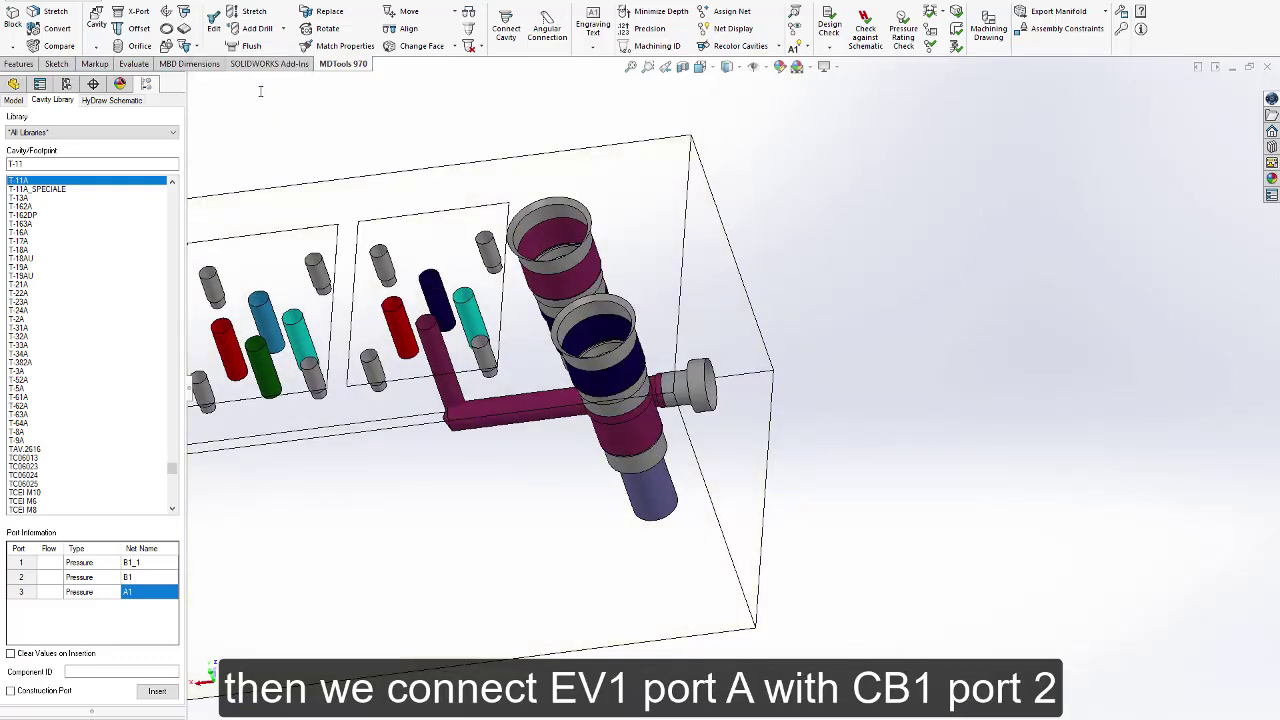
Start an XG18 construction port PLUG2 connected to EV1 port A and place it on the same face as PLUG1.
middle_click_drag(378, 100, 426, 155)
left_click(140, 12)
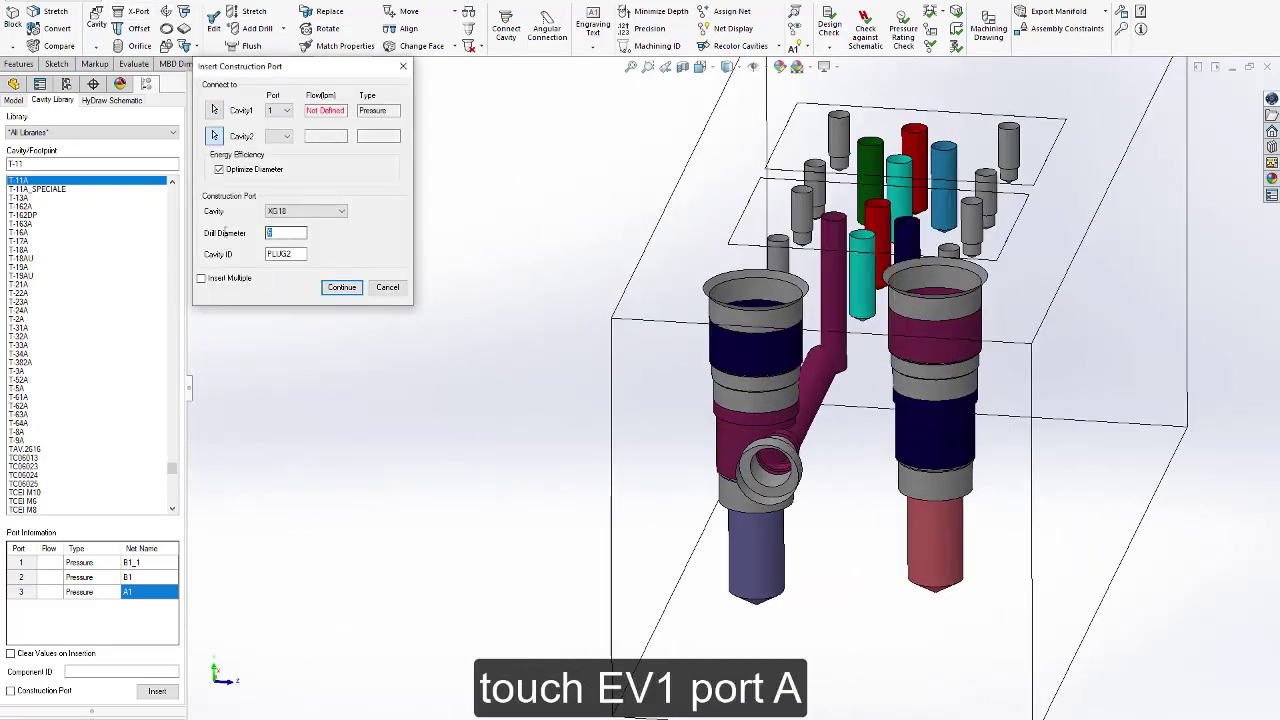
left_click(341, 287)
left_click(865, 540)
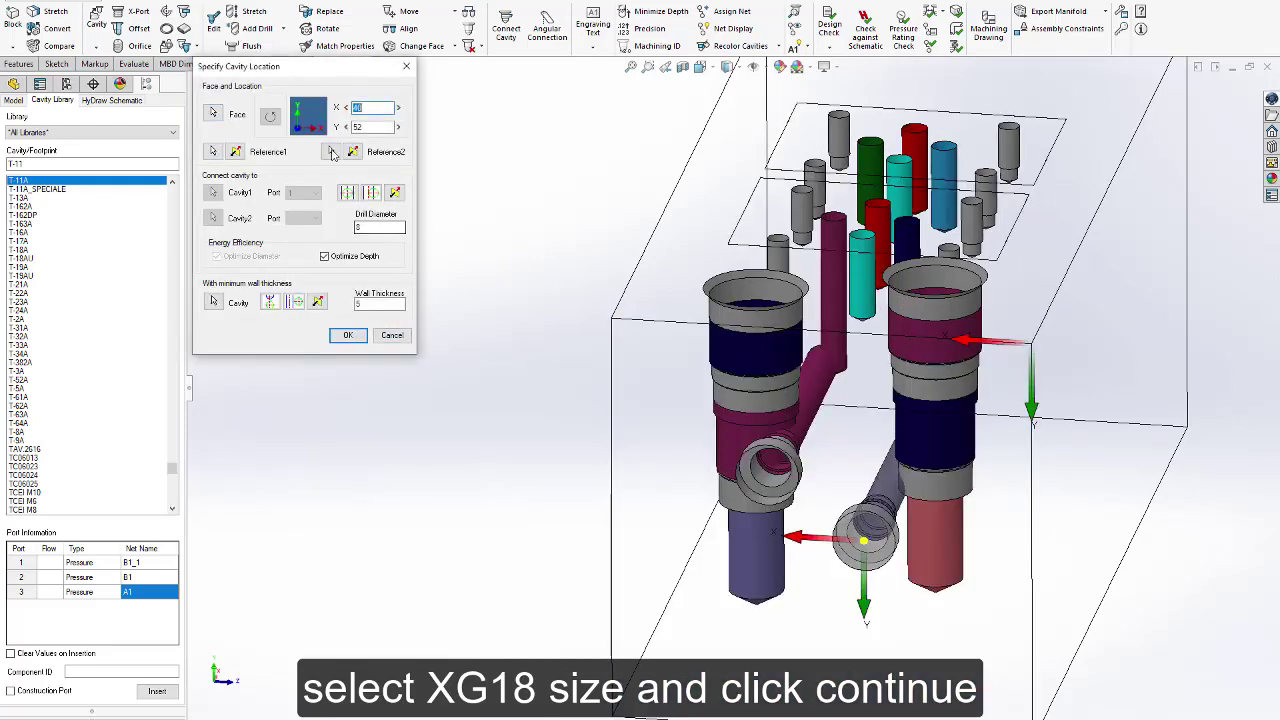
Align PLUG2 with EV1 port A, reference it to PLUG1 with a Y offset of 0, and insert it.
left_click(370, 192)
left_click(397, 192)
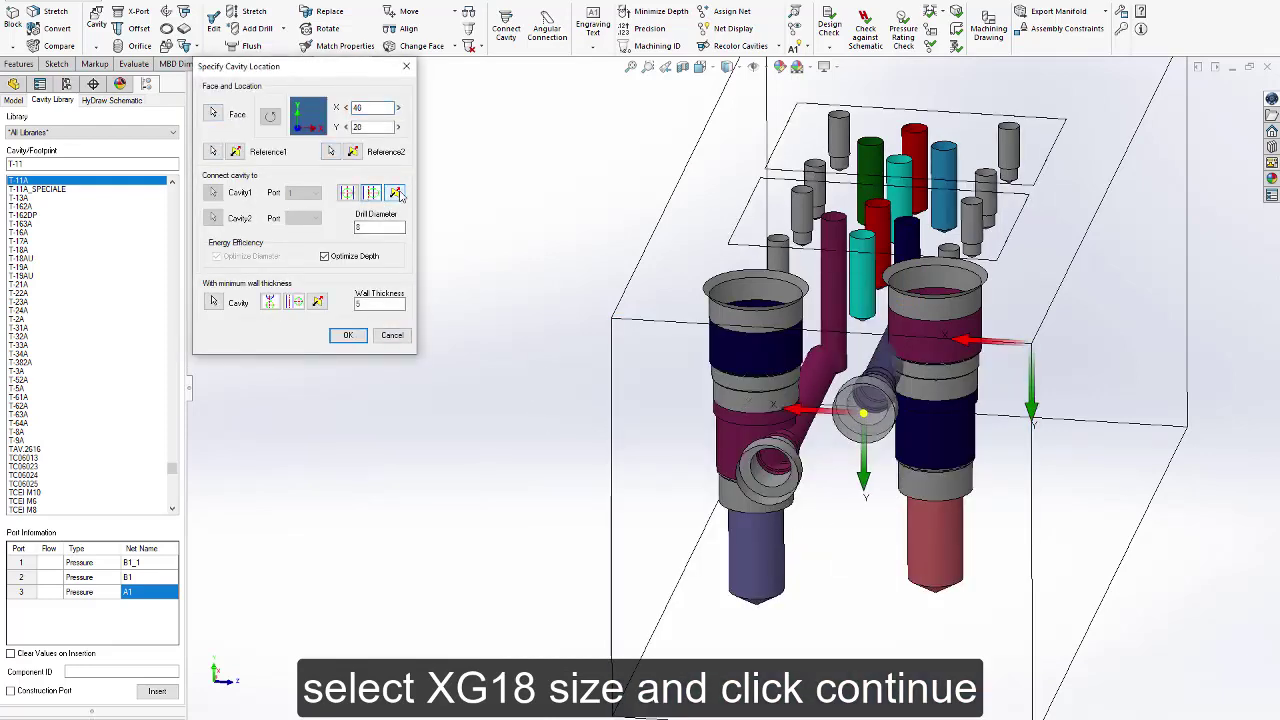
middle_click_drag(531, 247, 507, 254)
left_click(213, 151)
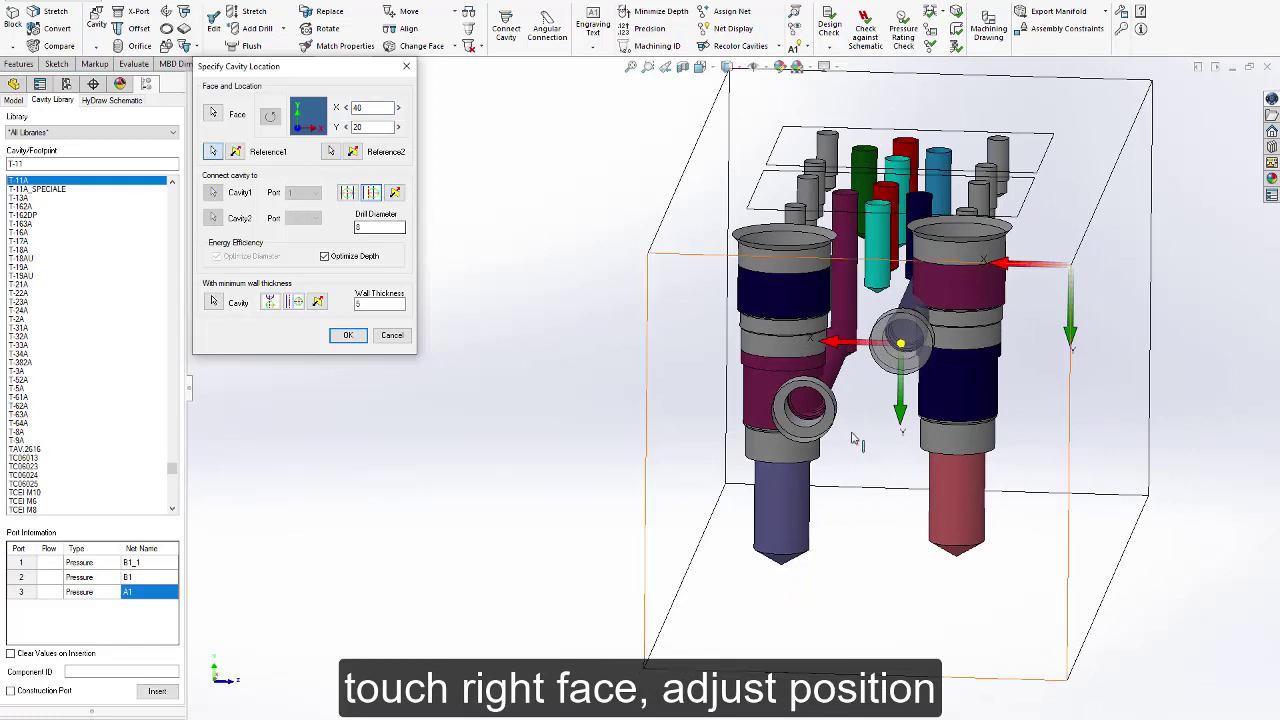
left_click(805, 405)
double_click(375, 127)
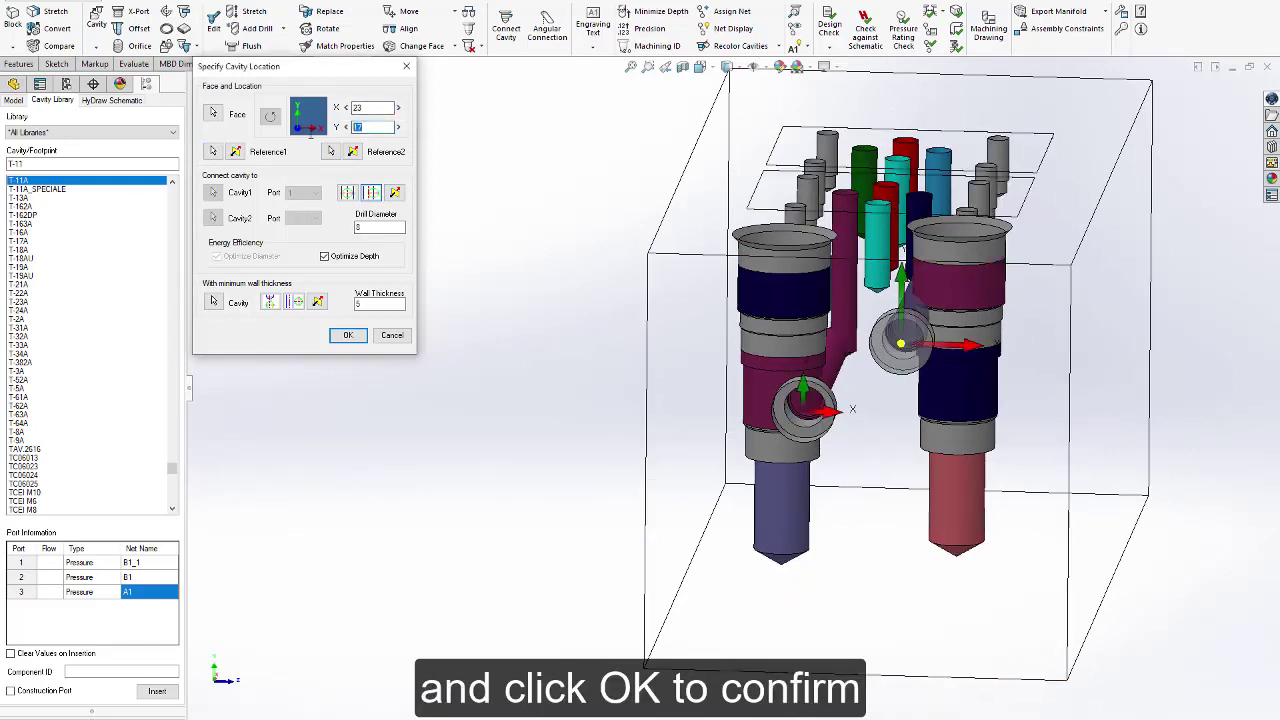
type("0")
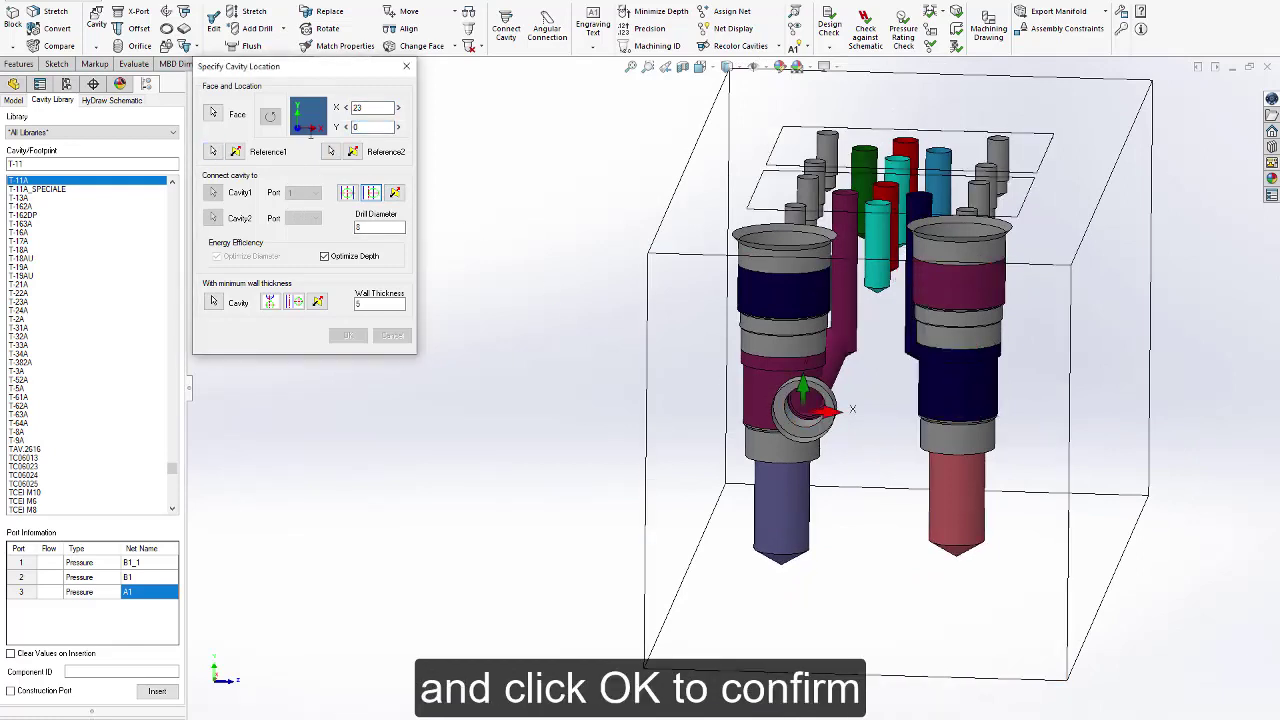
left_click(348, 335)
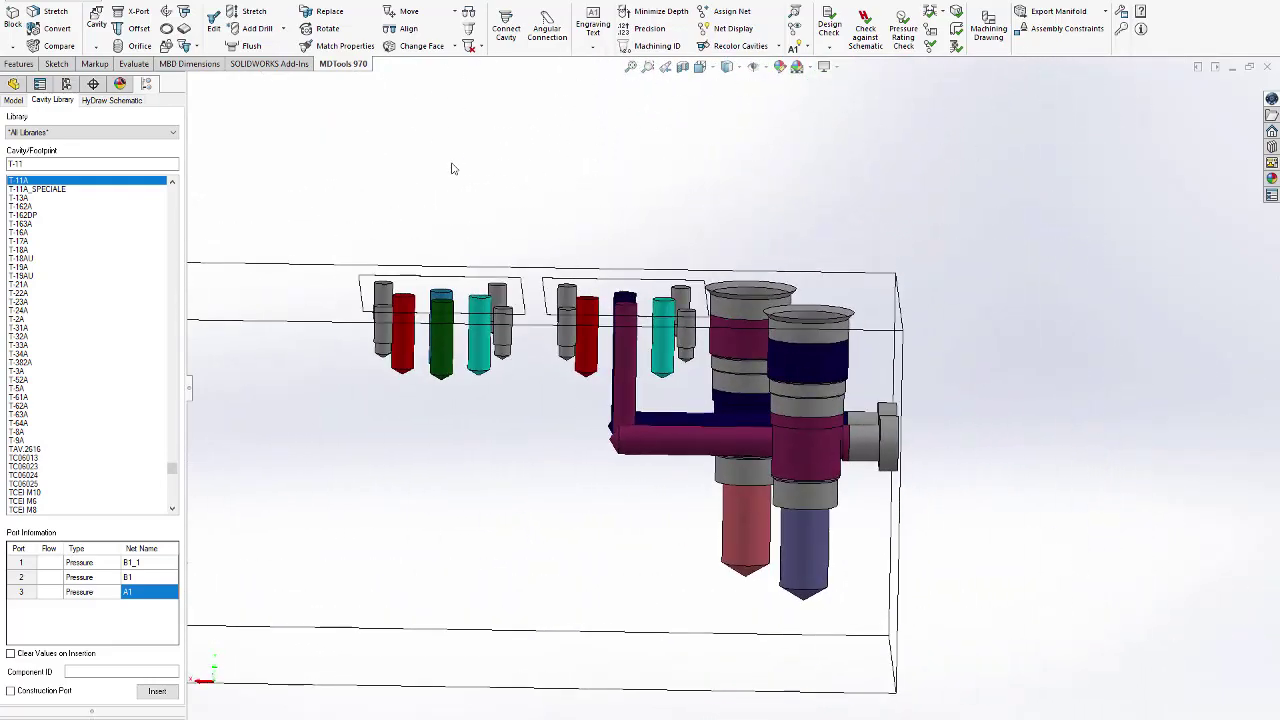
Find the G 3/8-19 cavity in the cavity library.
double_click(38, 162)
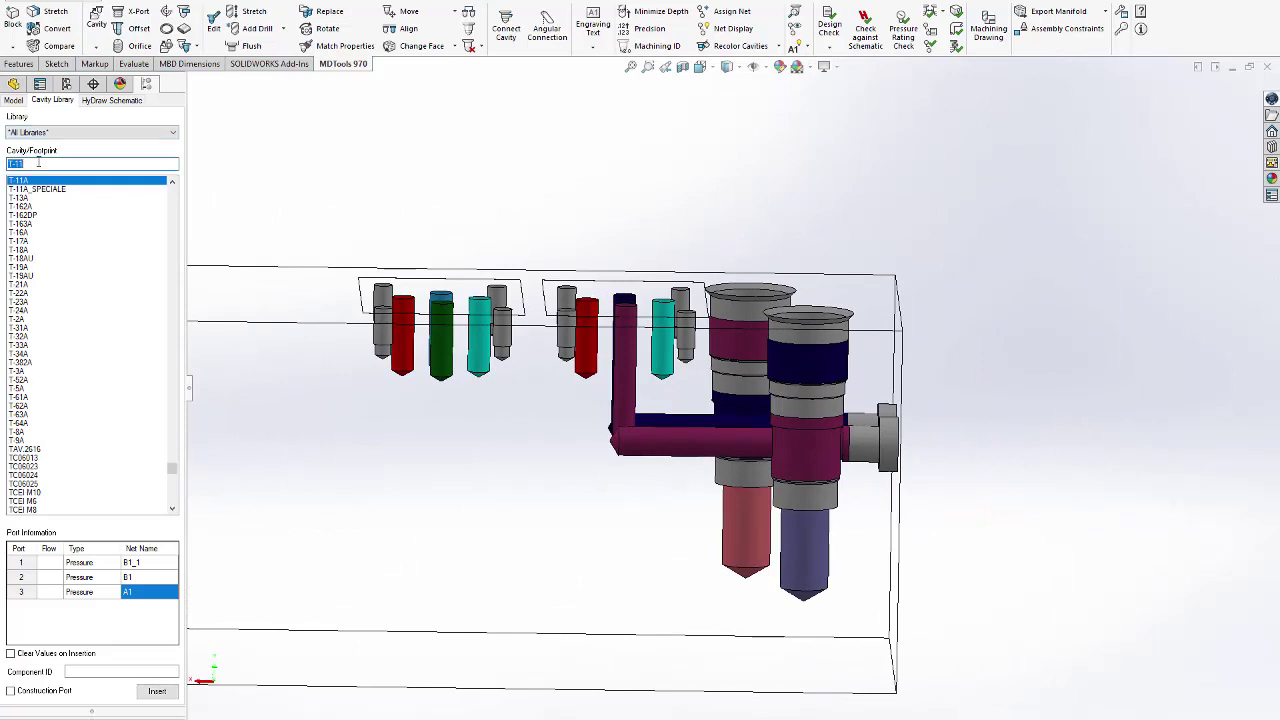
type("G 1")
key("BackSpace")
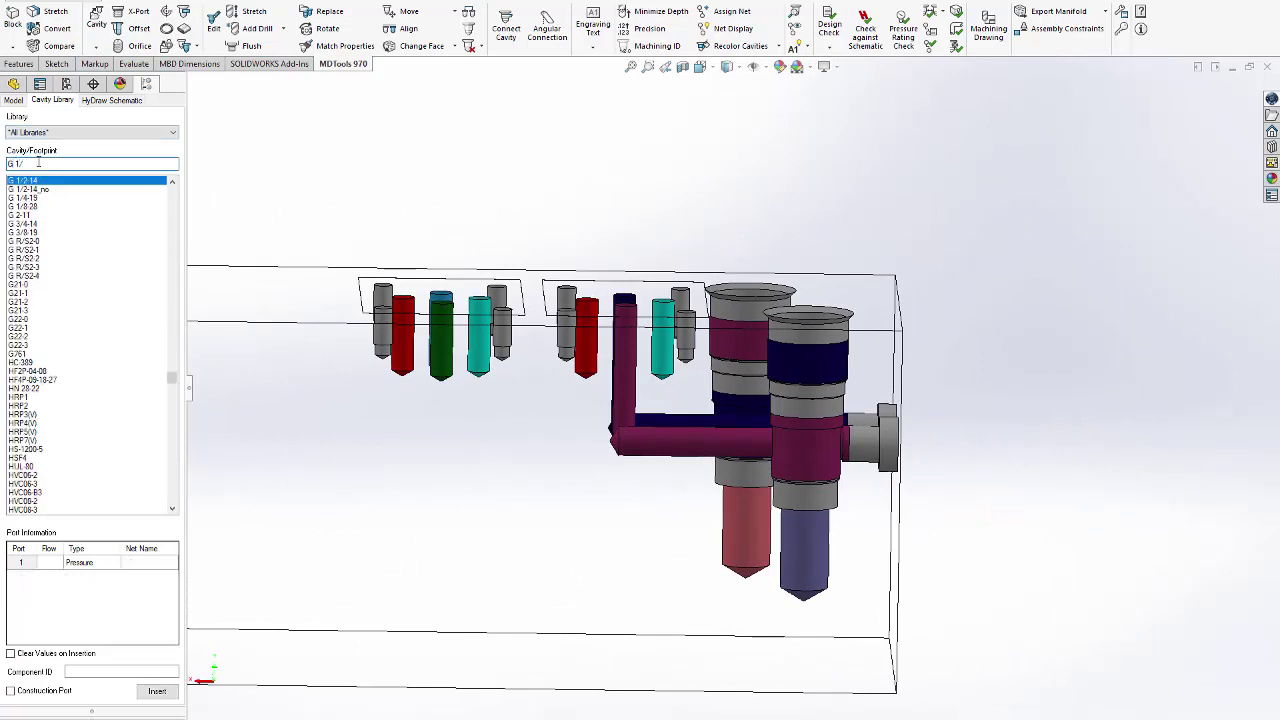
type("3/8")
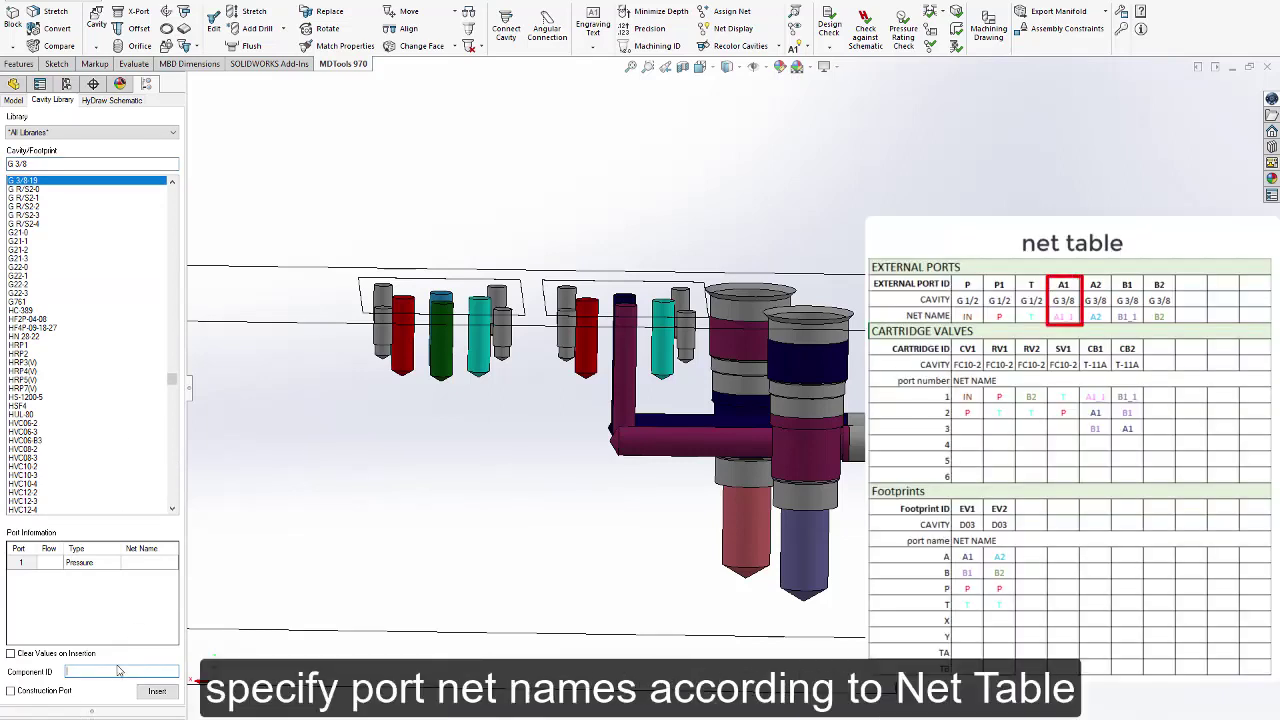
Assign net A1_1 to the G 3/8-19 cavity's port and set its component ID to A1.
left_click(149, 565)
type("A1")
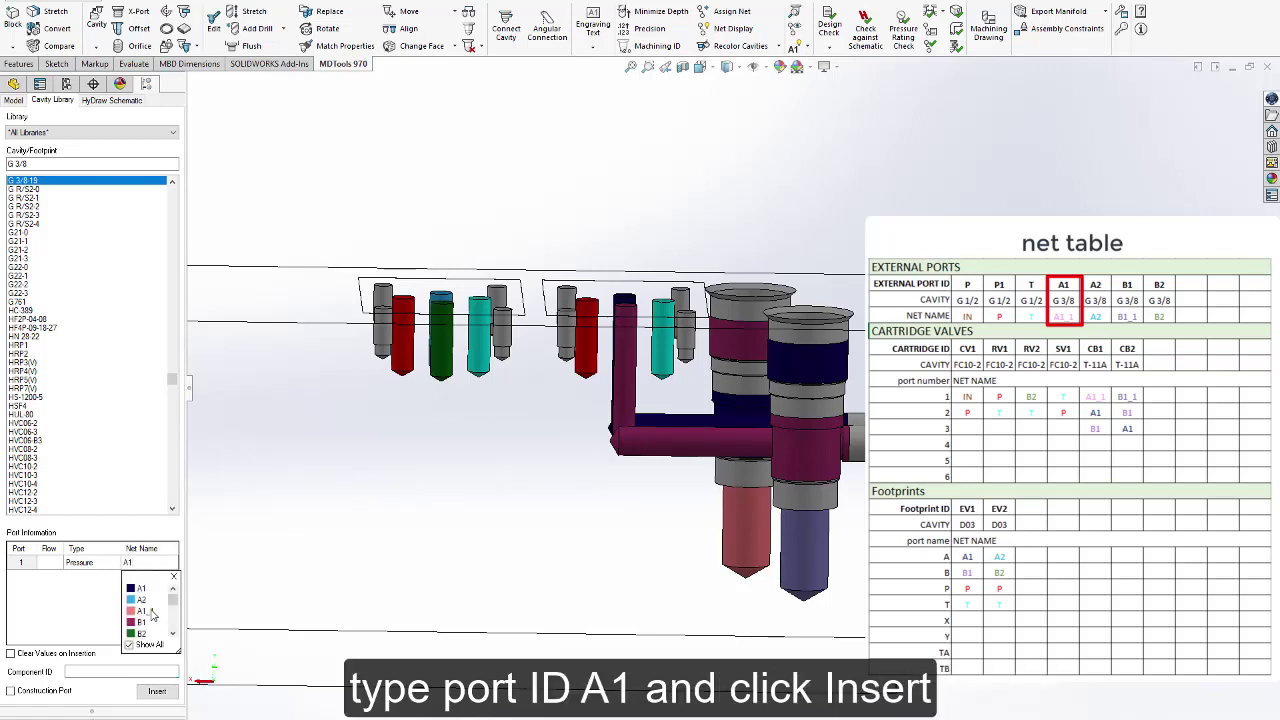
left_click(150, 611)
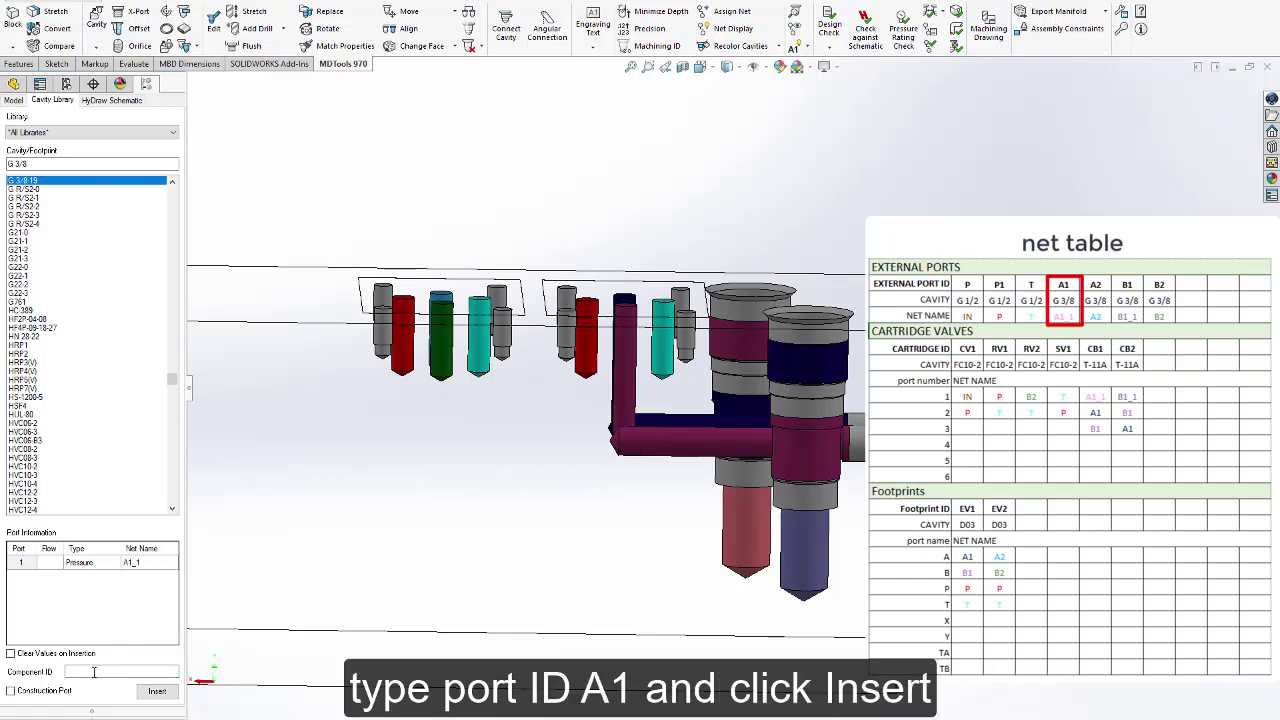
Insert port A1 on the block's back face at X 46 and Y 76, connected to CB1 port 1.
left_click(156, 691)
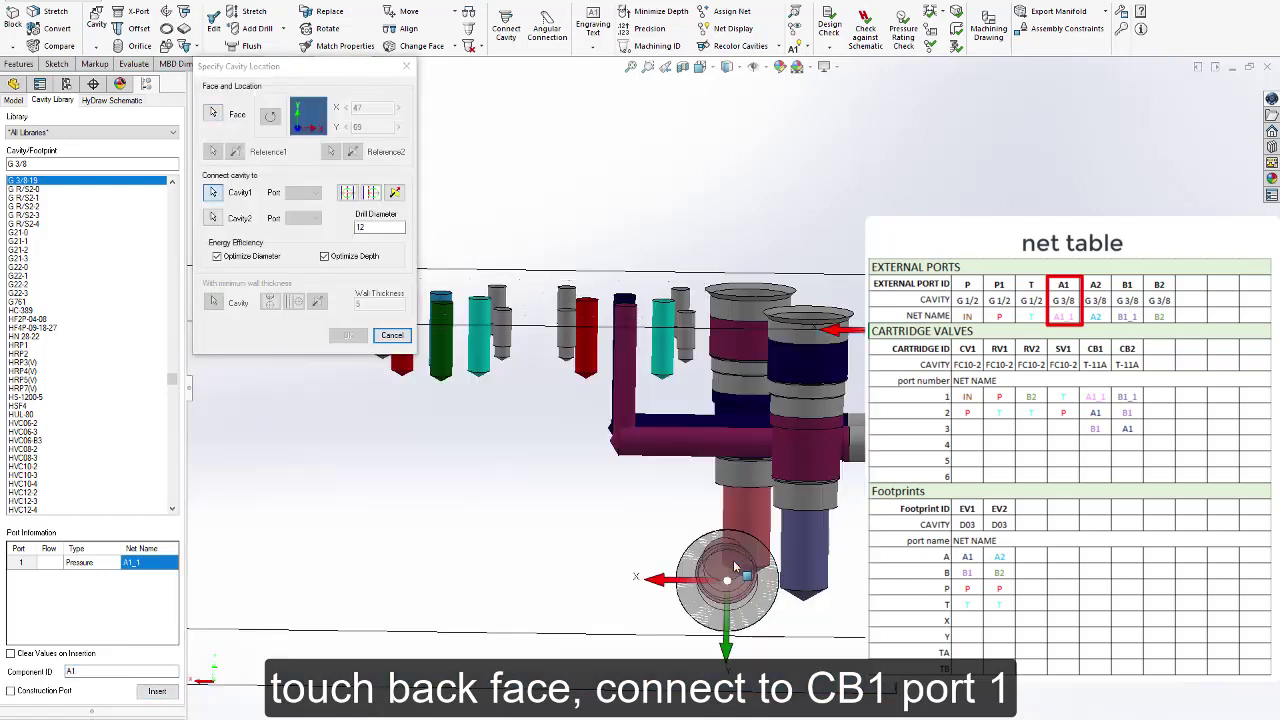
left_click(746, 526)
left_click(373, 193)
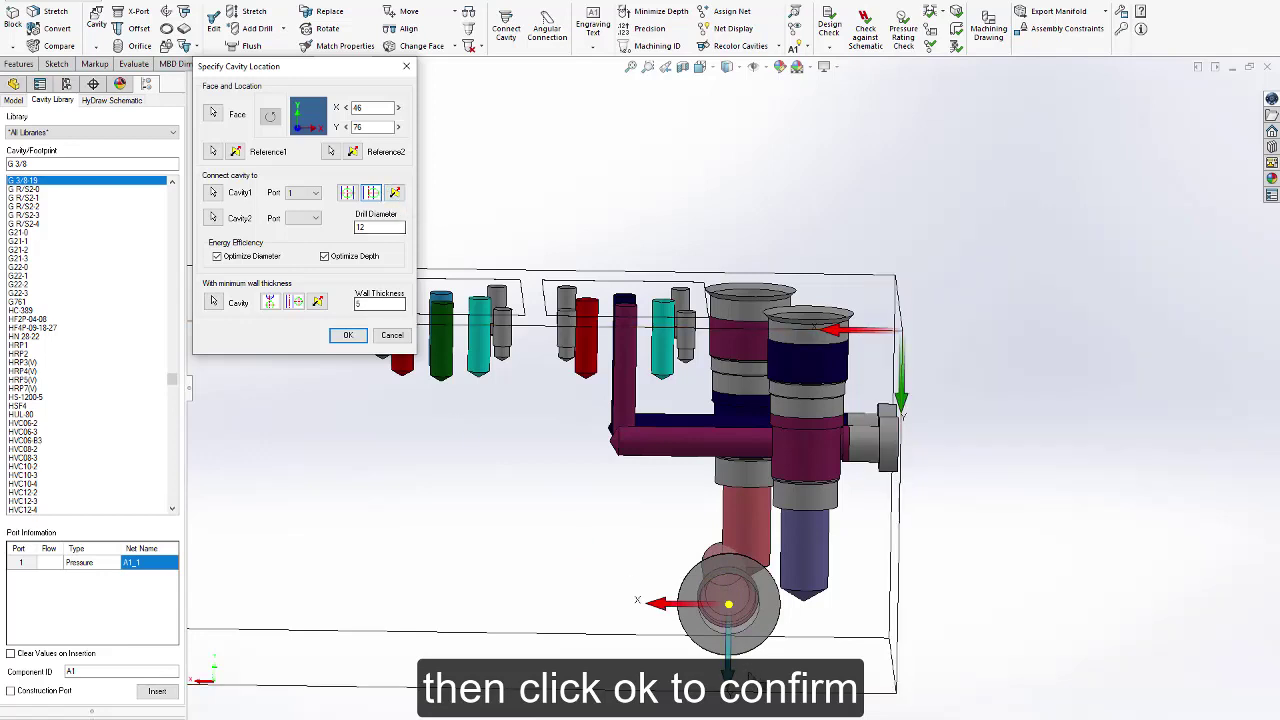
left_click(347, 336)
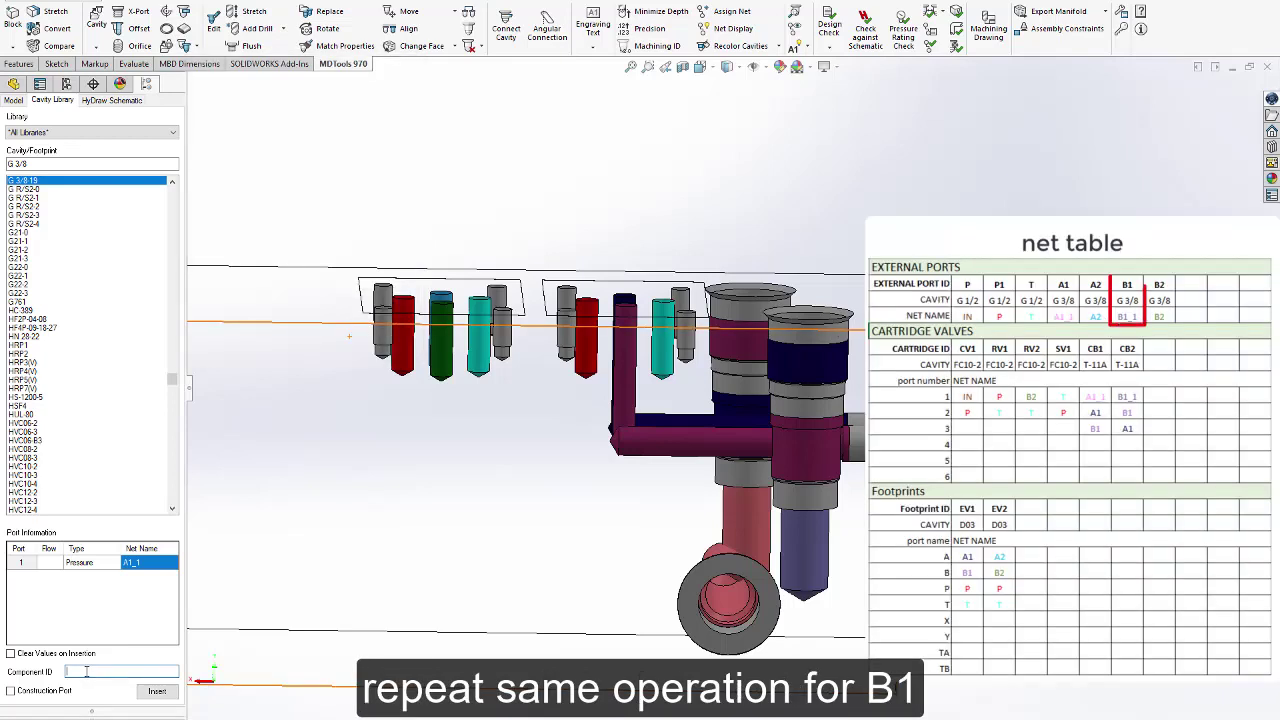
Insert G 3/8-19 port B1 with net B1_1 on the back face at X 18 and Y 65, meeting CB2 port 1.
left_click(160, 563)
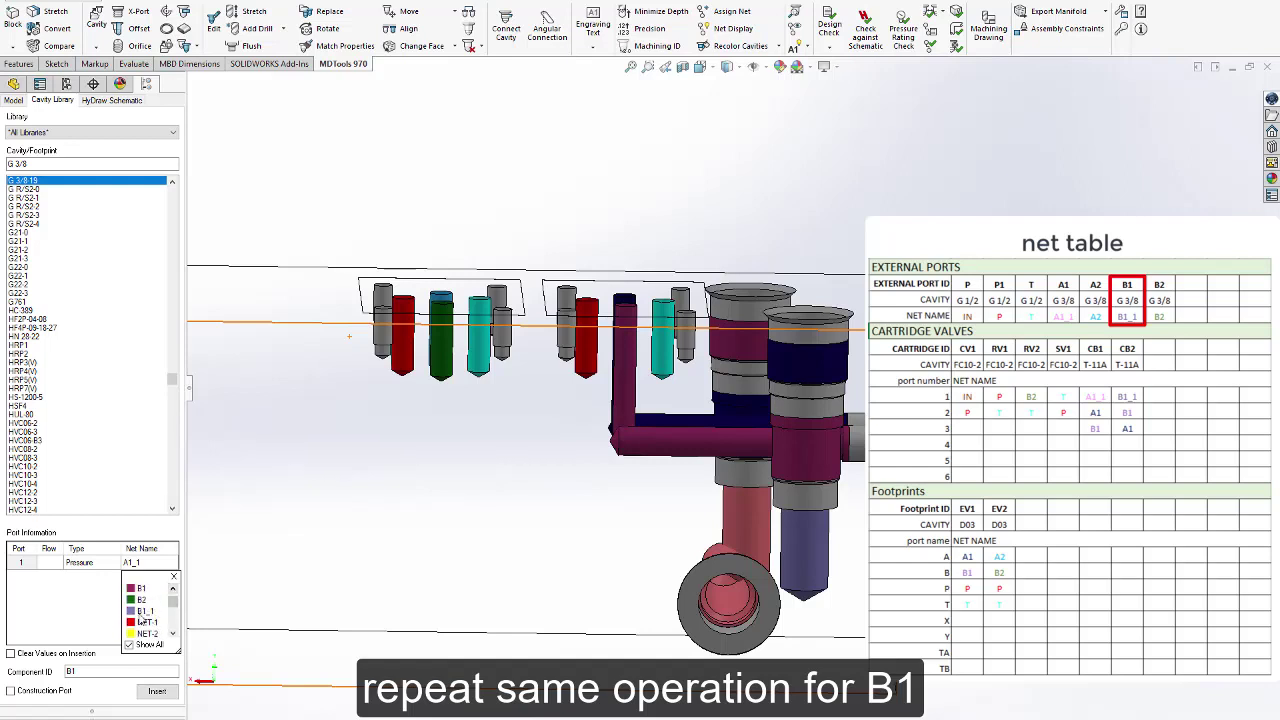
left_click(142, 611)
left_click(156, 691)
left_click(844, 578)
left_click_drag(839, 590, 830, 568)
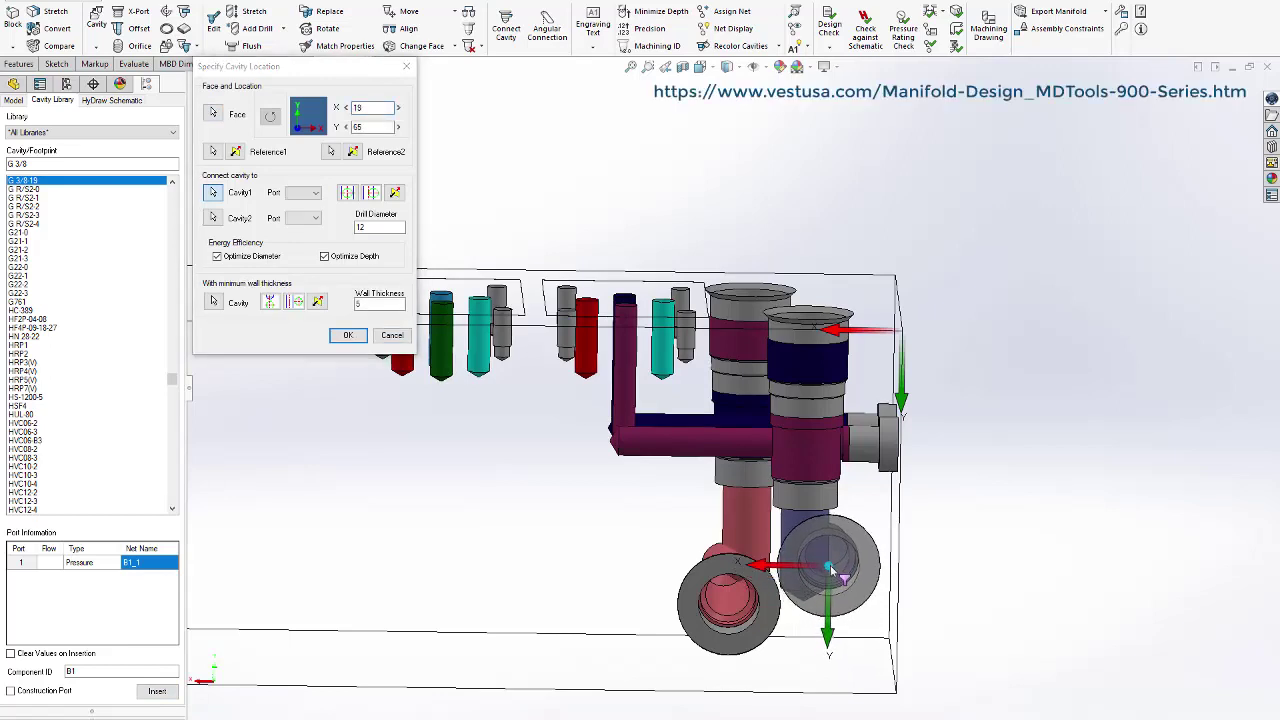
left_click(347, 335)
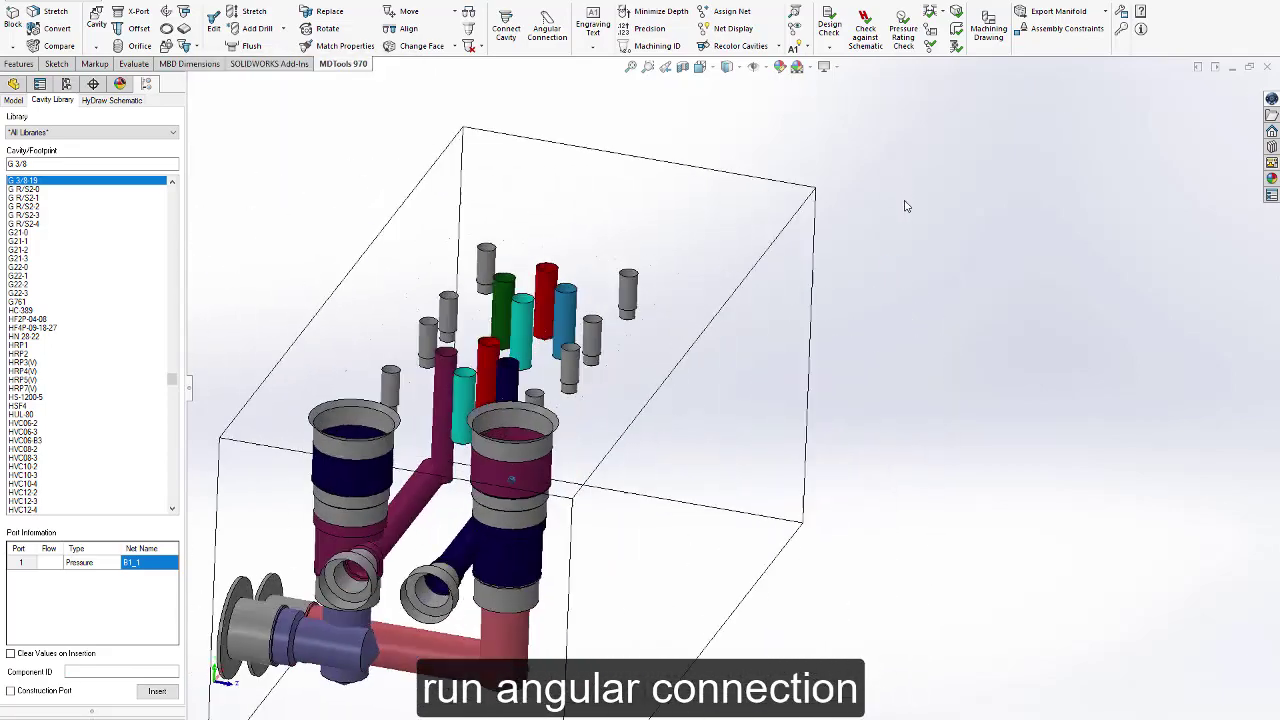
Create an angular connection with a 5 mm diameter between CB1 port 3 and construction port PLUG1.
left_click(547, 22)
left_click(588, 472)
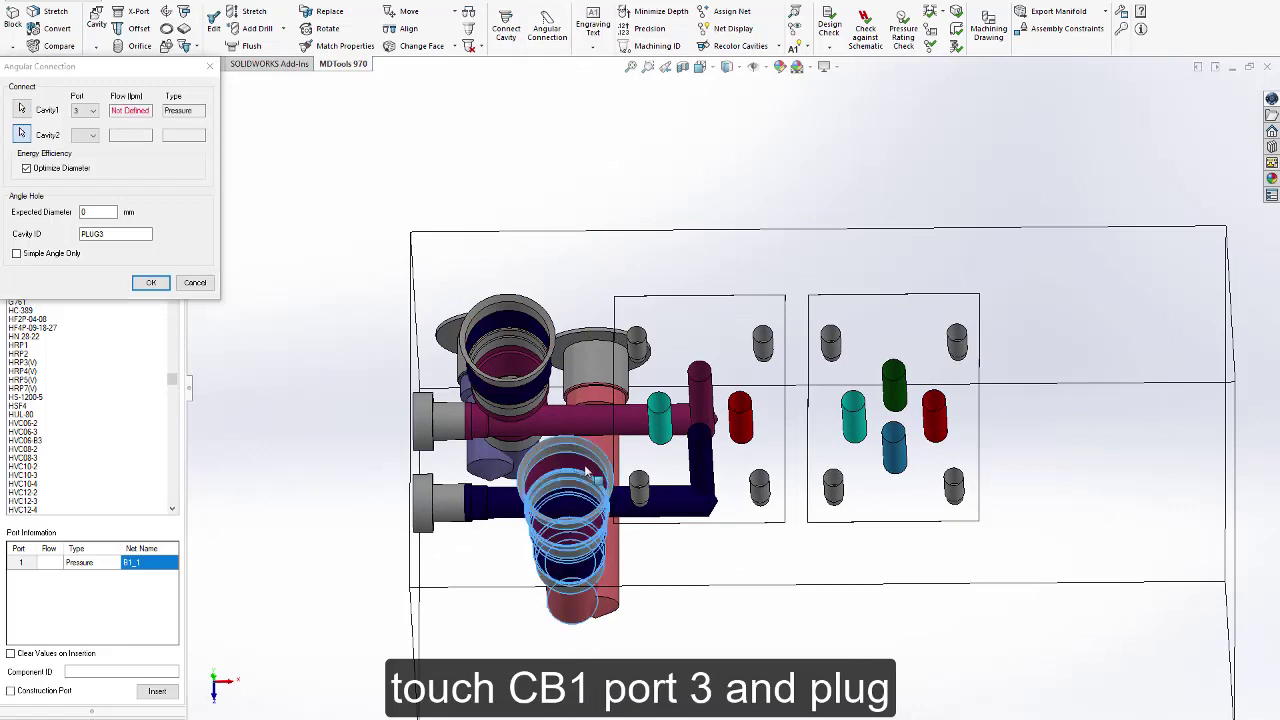
left_click(445, 420)
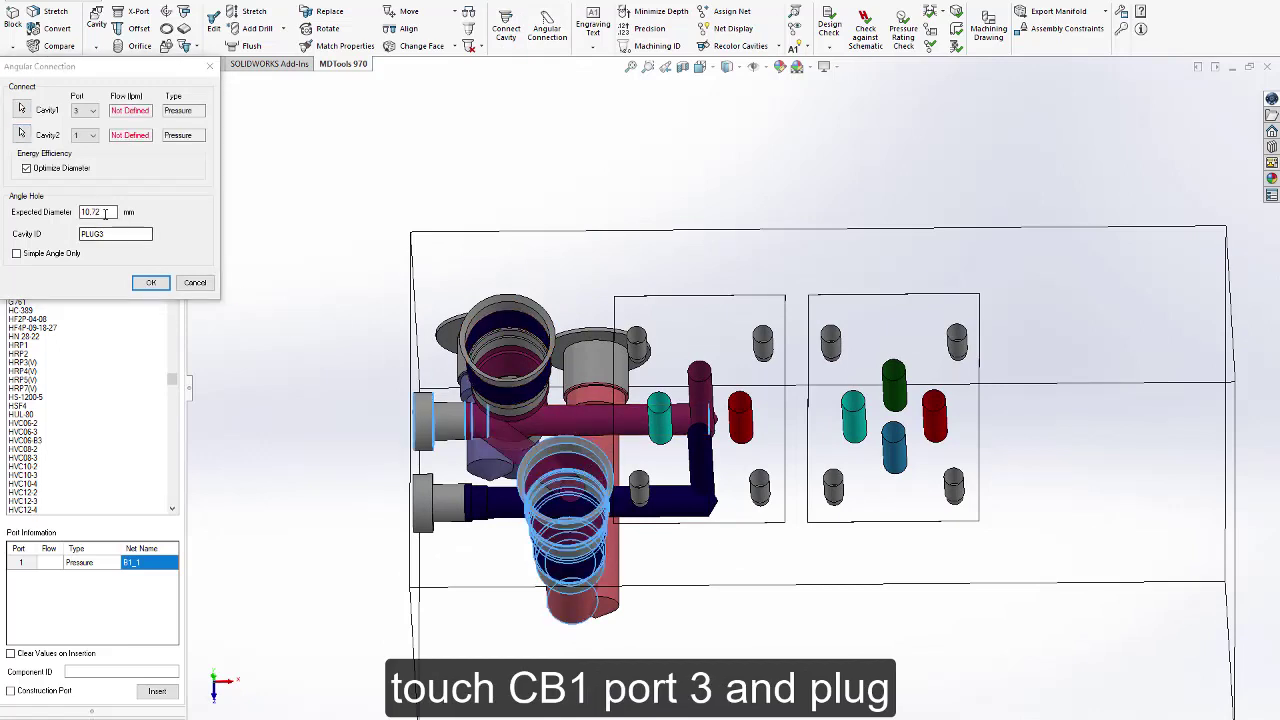
left_click(151, 282)
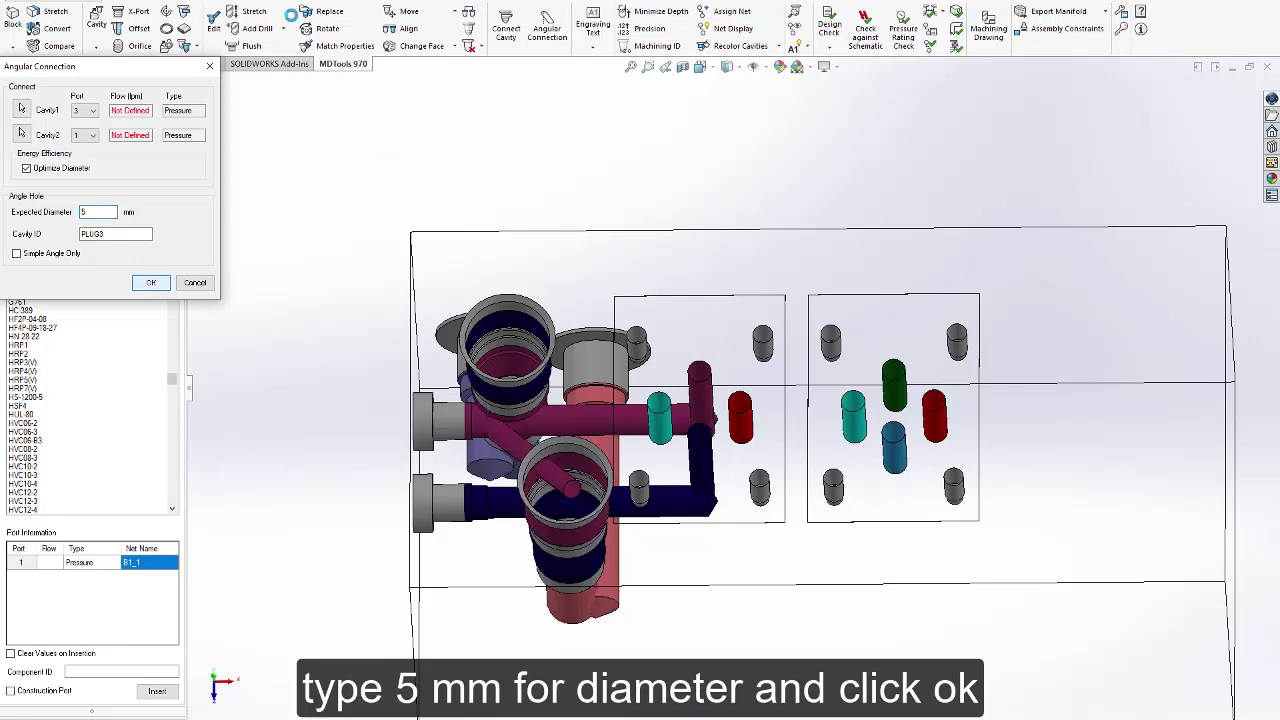
Change the inclination of CB1's 5 mm inclined drill to beta 43 and alpha 90.
left_click(245, 12)
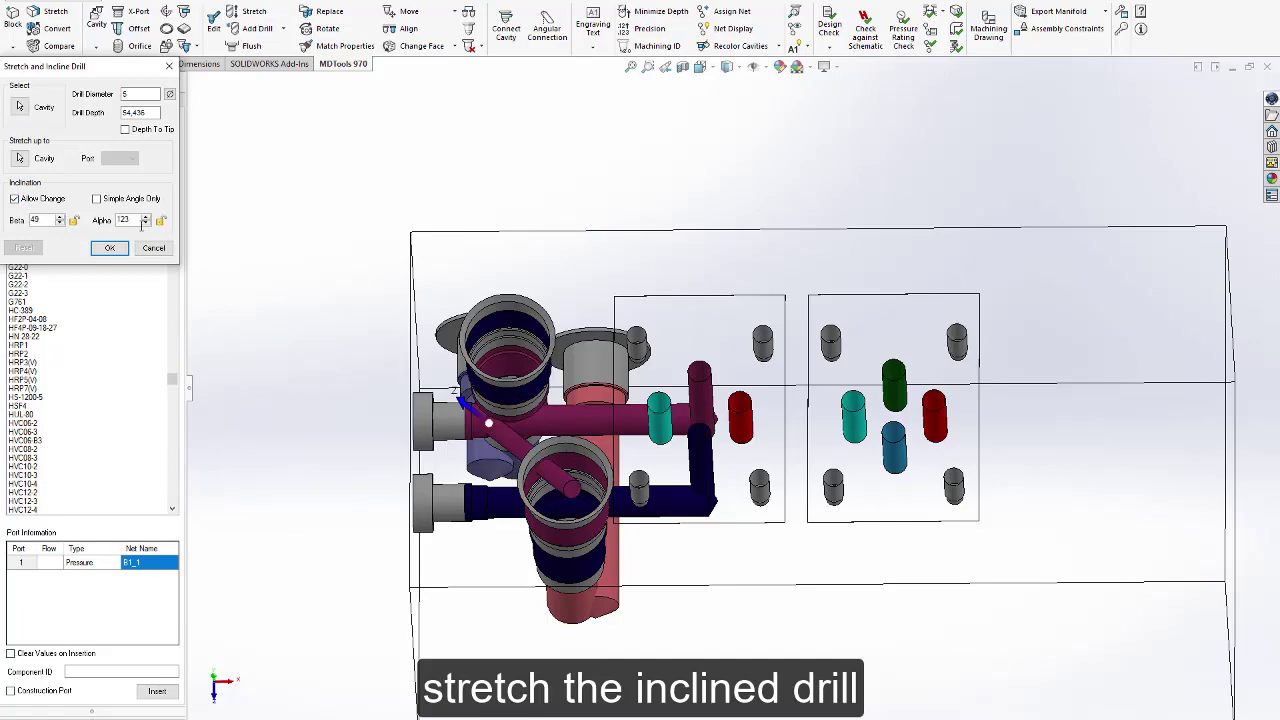
left_click_drag(142, 224, 95, 222)
type("90")
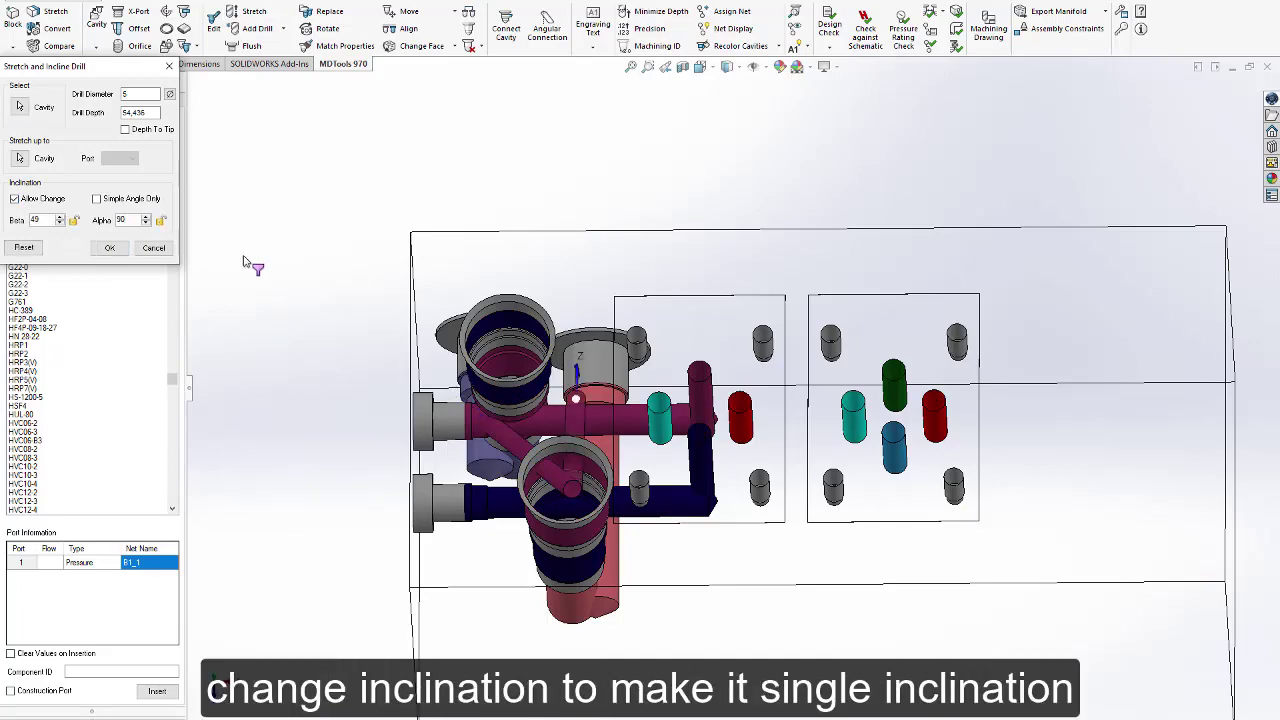
middle_click_drag(243, 256, 243, 254)
left_click(60, 223)
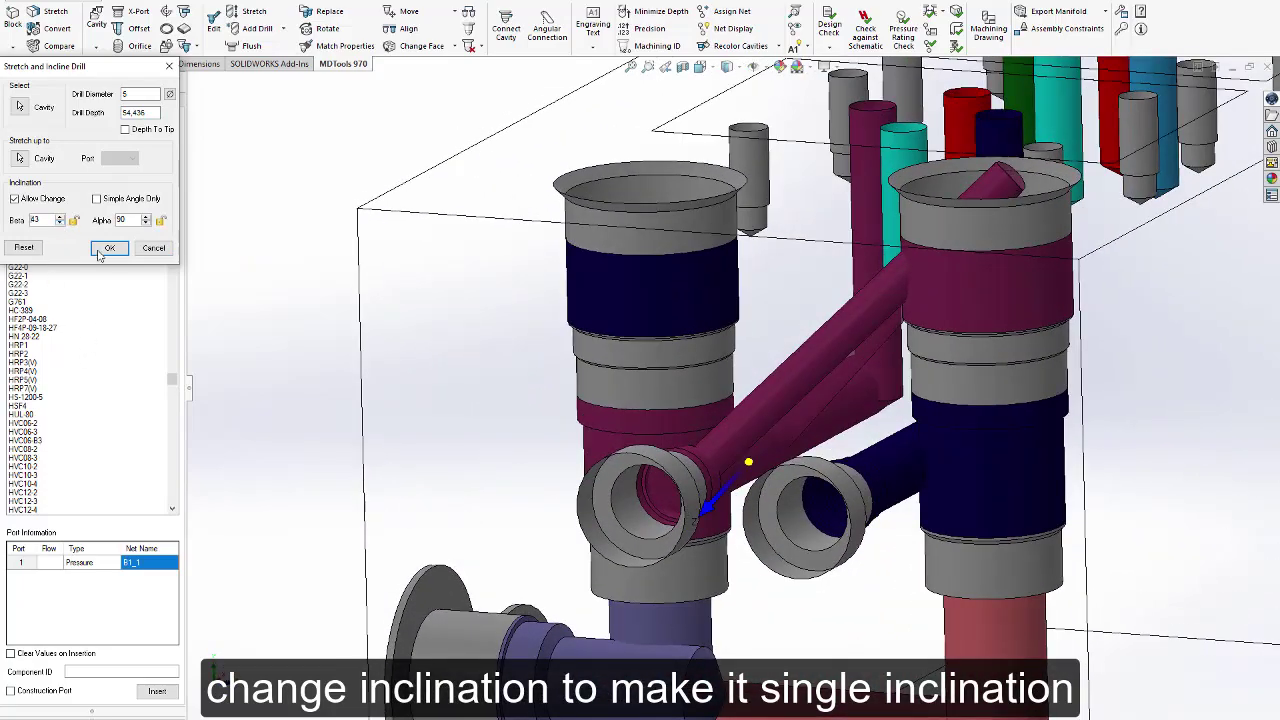
left_click(109, 248)
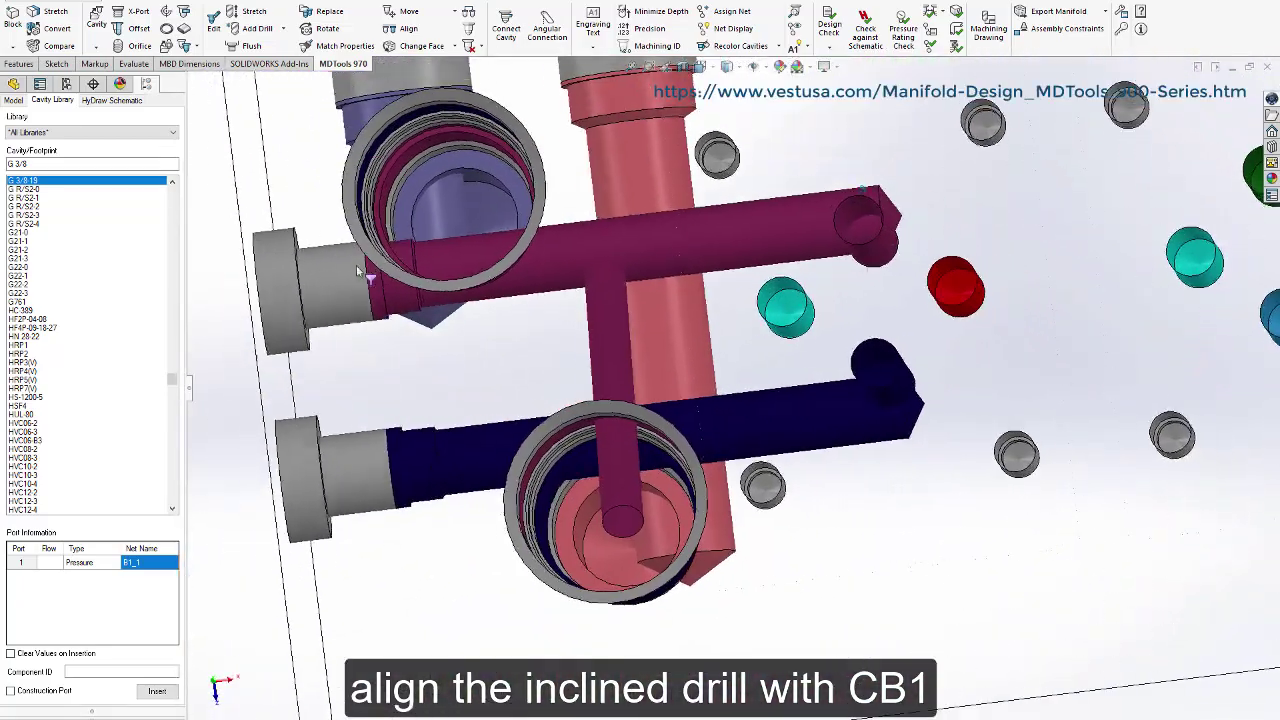
Align the inclined drill with cavity CB1.
left_click(408, 28)
left_click(675, 305)
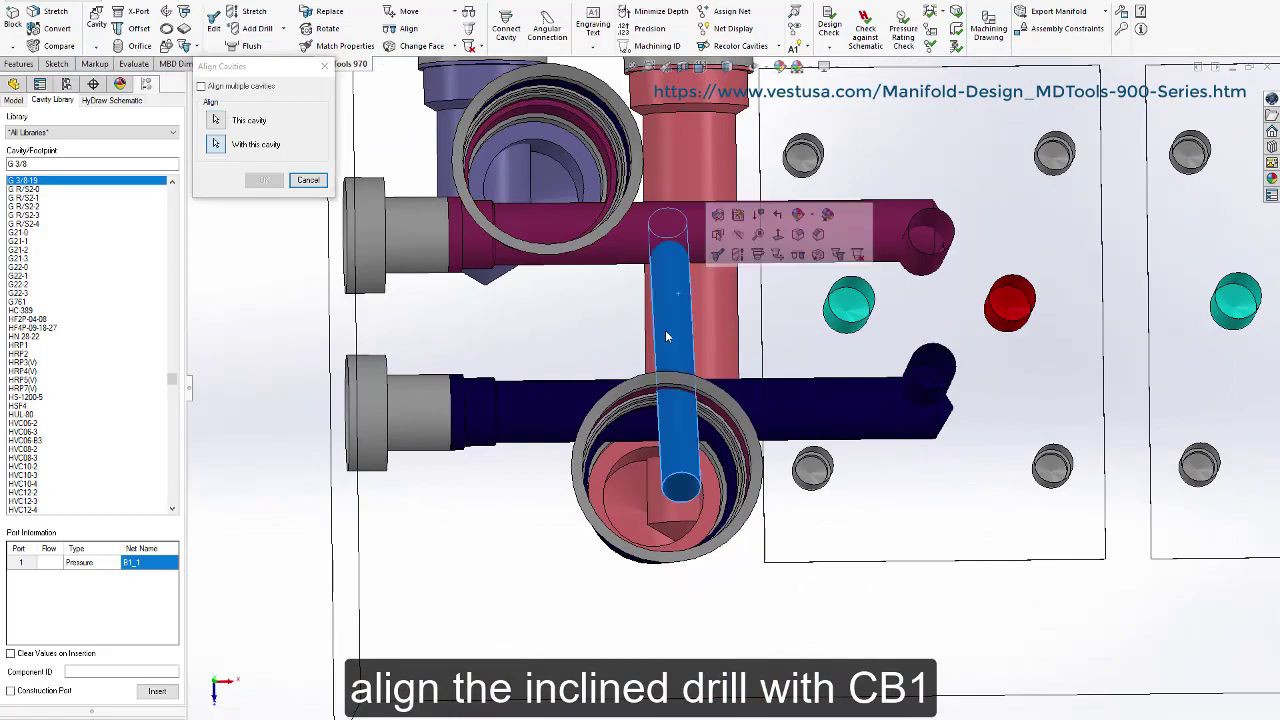
left_click(637, 379)
left_click(263, 180)
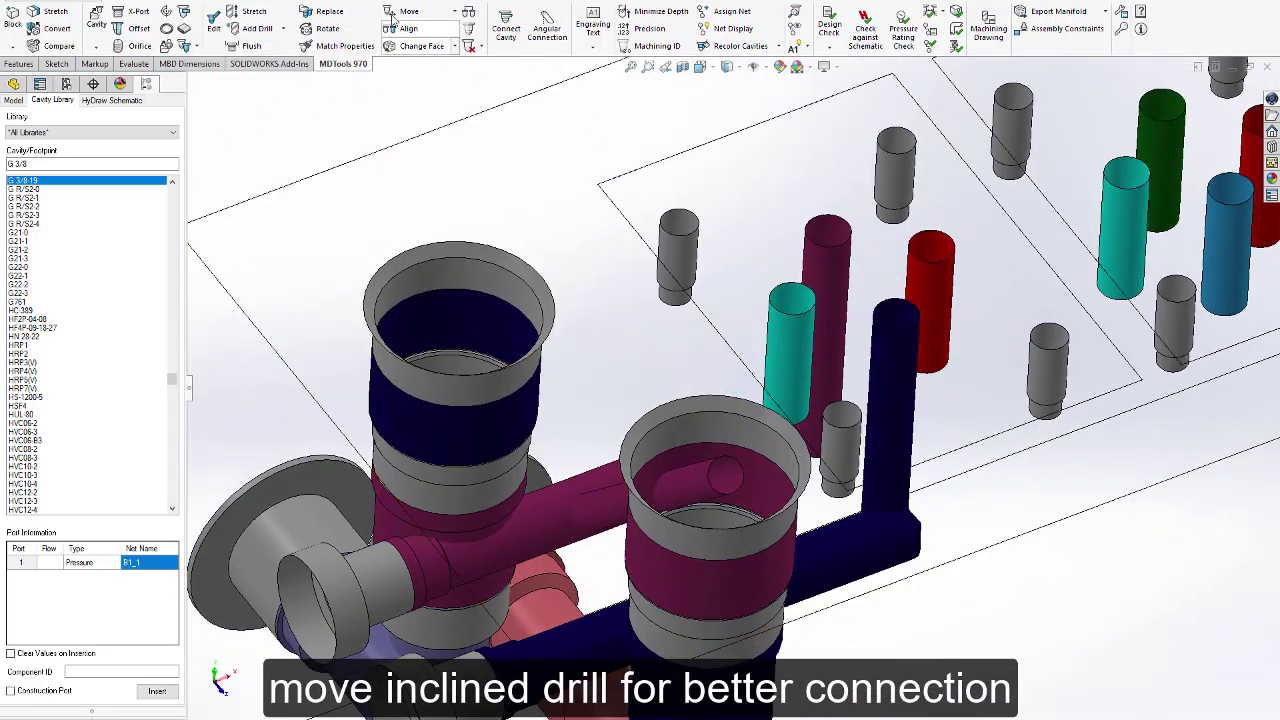
Move CB1's inclined drill to X 40 and Y 28 for a better connection.
left_click(408, 12)
left_click(712, 478)
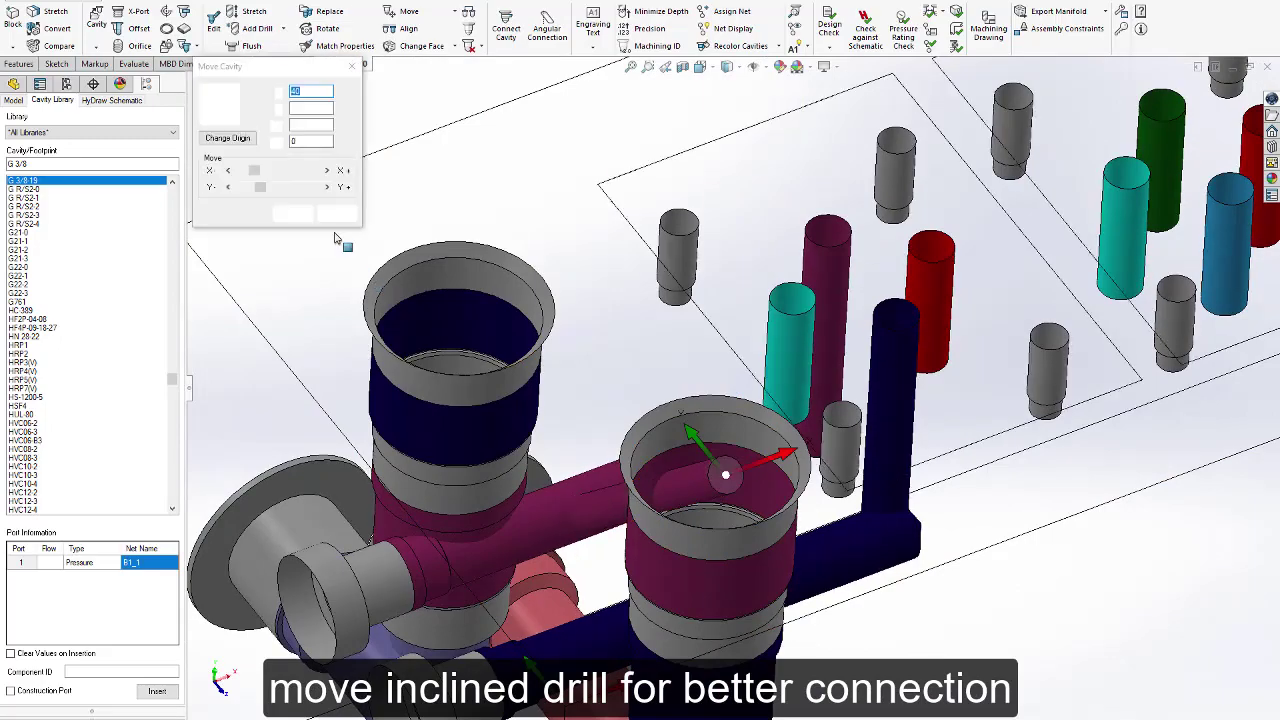
left_click(329, 188)
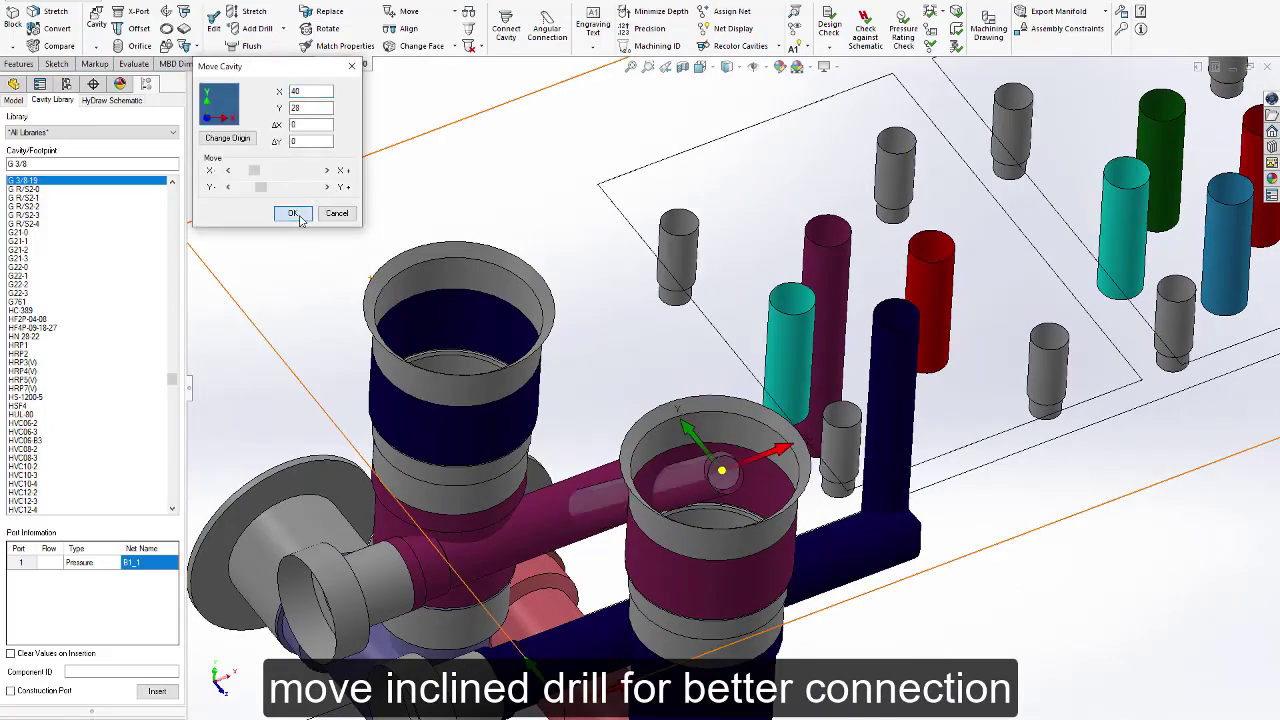
left_click(296, 215)
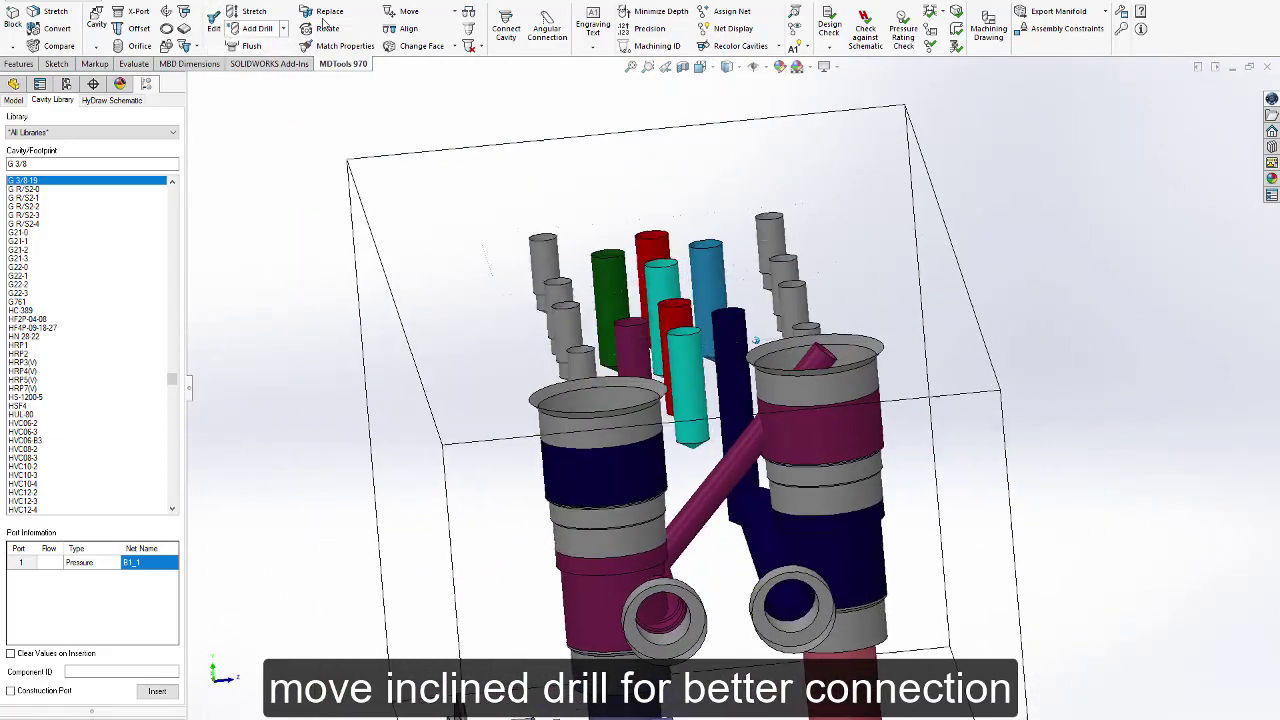
Create an angular connection with a 5 mm diameter from CB2 port 3 to its construction port, using cavity ID PLUG4.
left_click(547, 25)
left_click(655, 455)
left_click(785, 585)
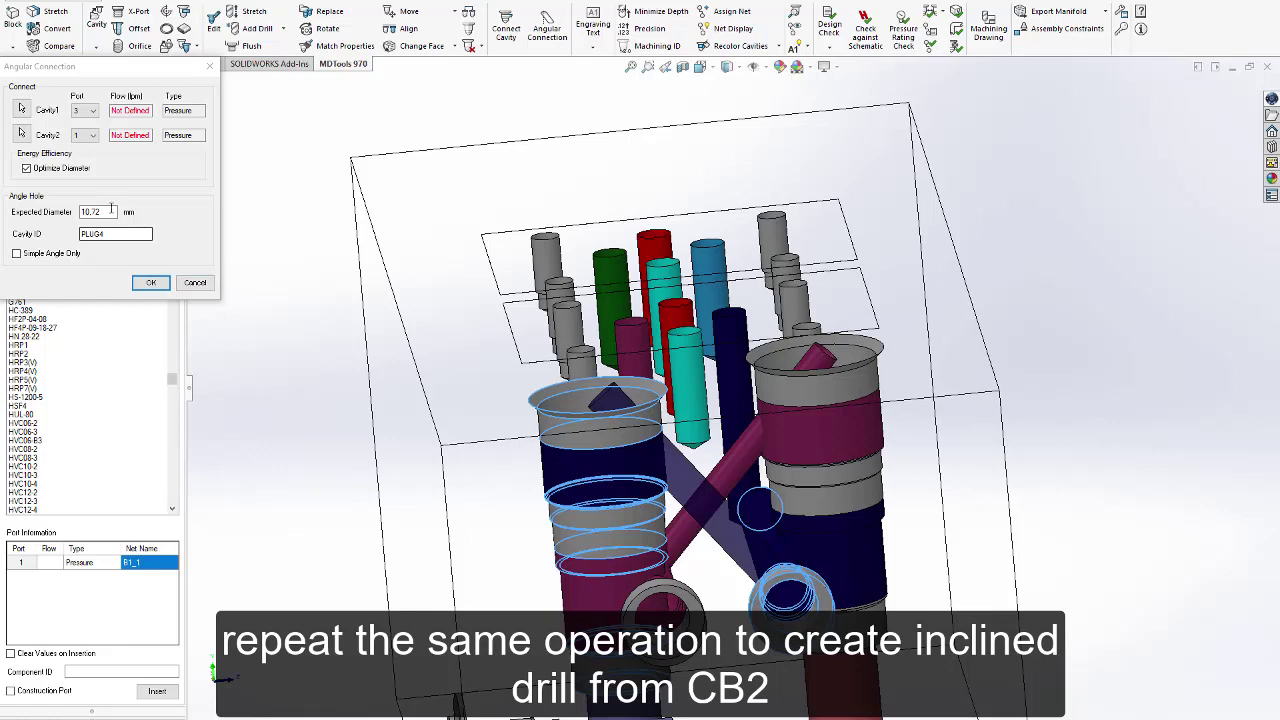
double_click(111, 212)
type("5")
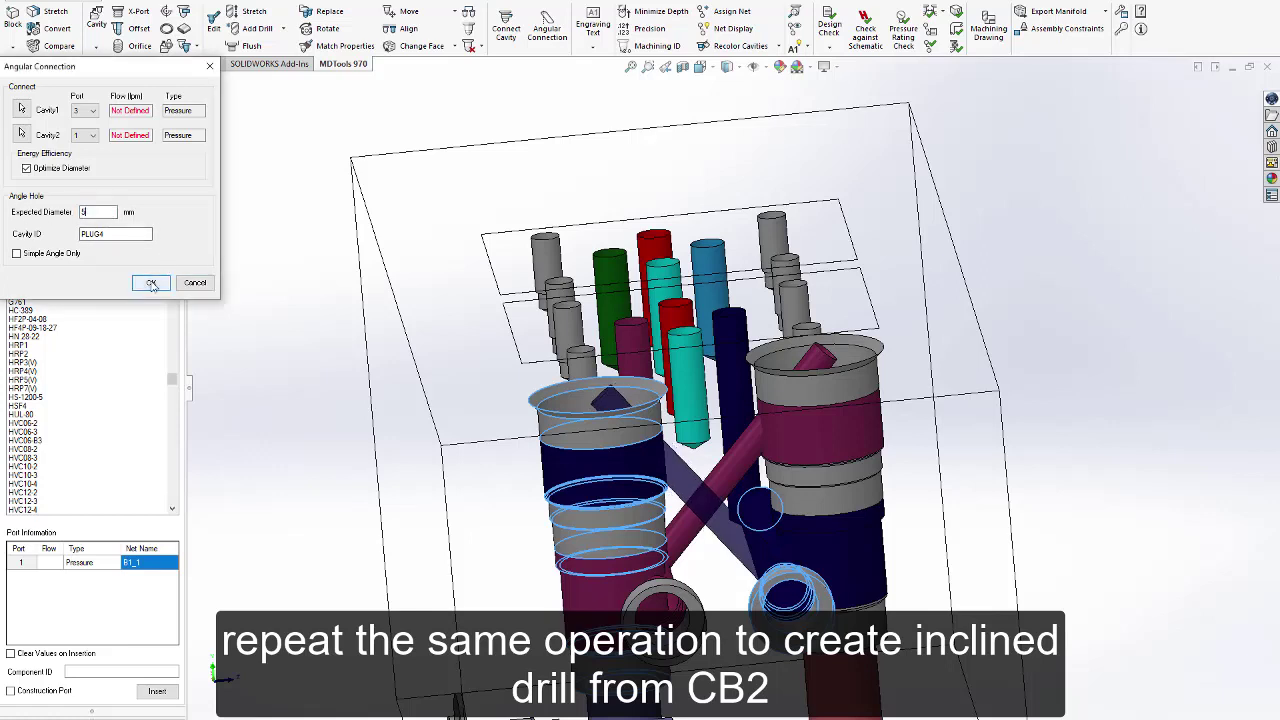
left_click(151, 283)
key("Escape")
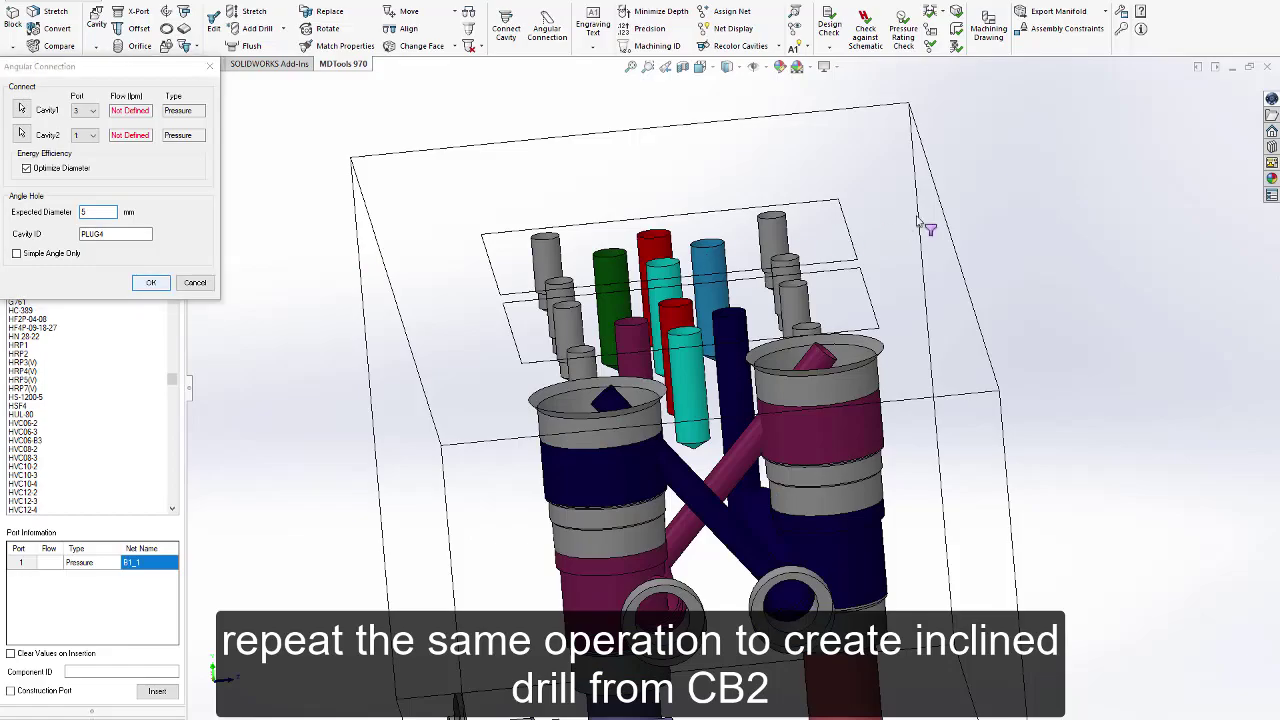
Examine the two crossing inclined drills between CB1, CB2 and the construction ports from several sides.
key("ctrl+shift+z")
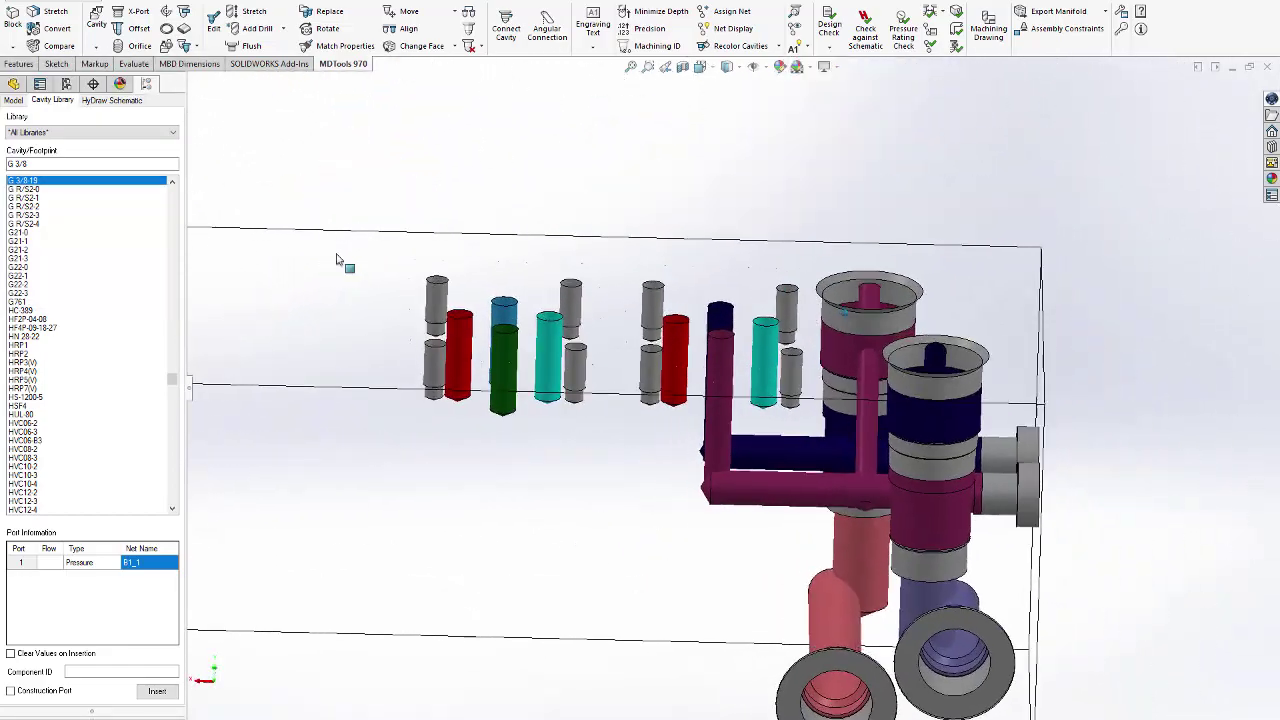
key("ctrl+shift+z")
key("ctrl+shift+z")
key("ctrl+shift+z")
key("ctrl+shift+z")
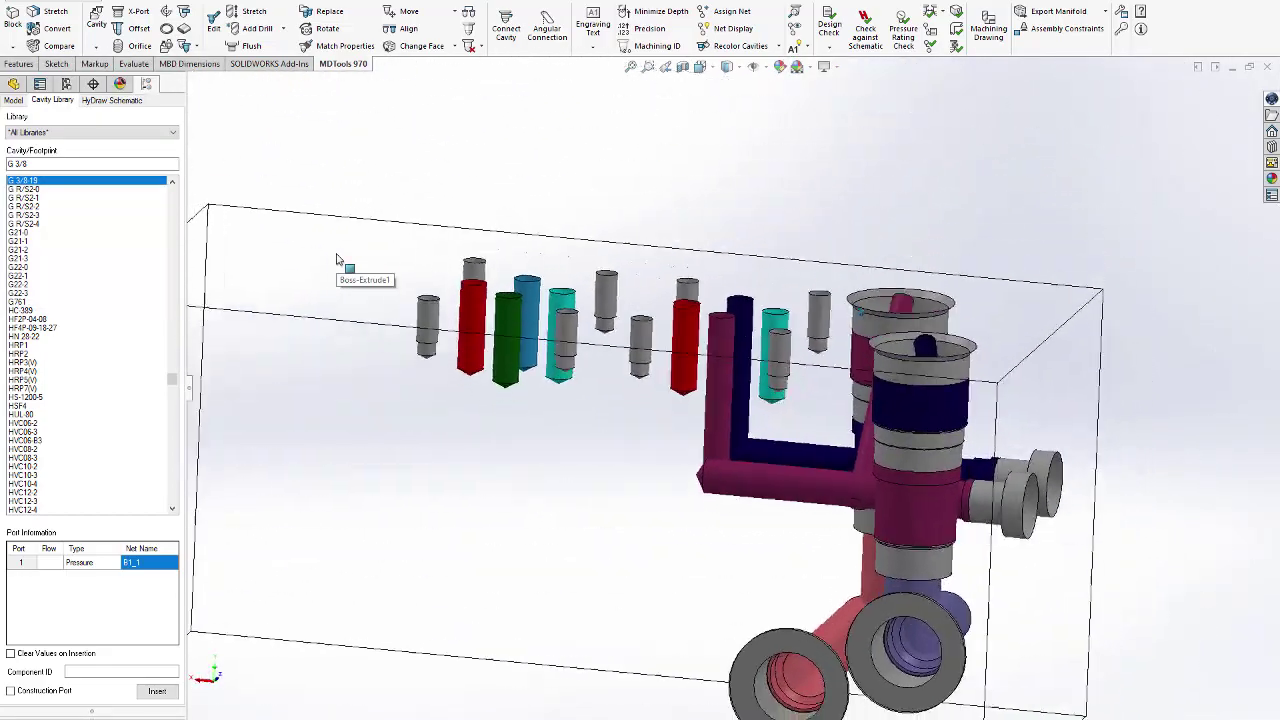
key("ctrl+shift+z")
key("ctrl+shift+z")
key("ctrl+shift+z")
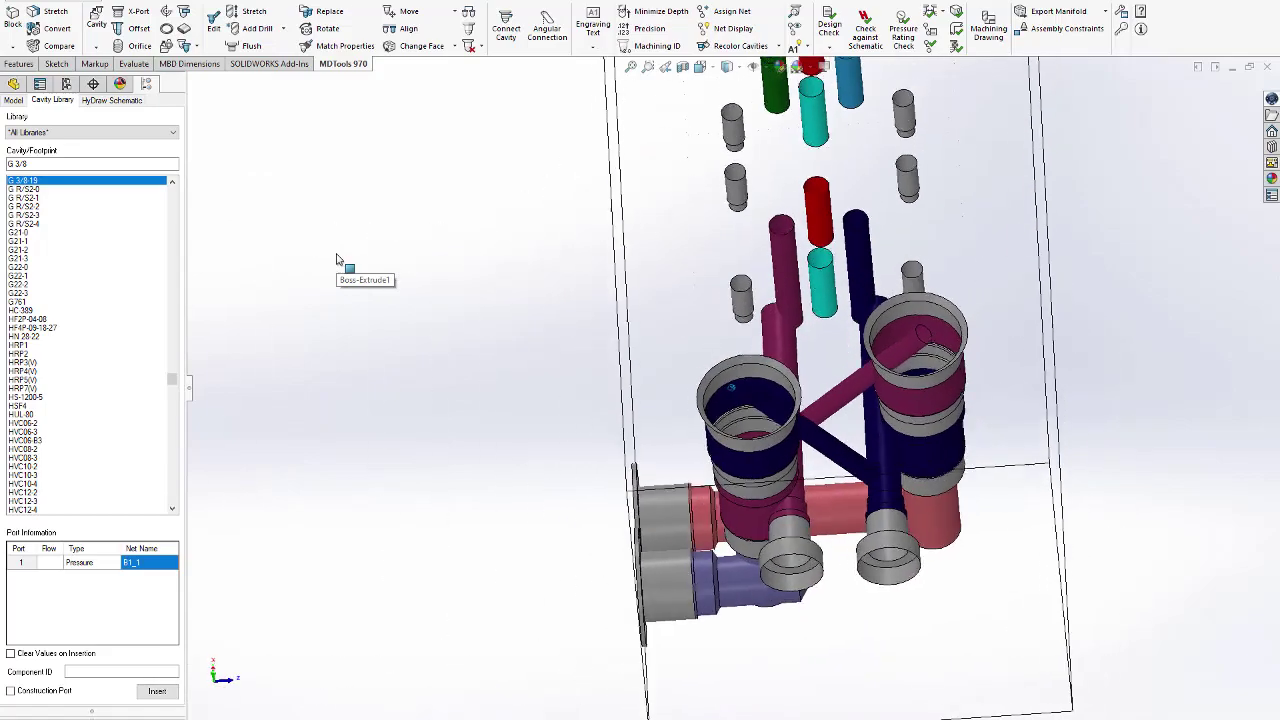
Choose the G 1/2-14 cavity for insertion with net name IN and component ID P.
left_click(58, 167)
type("G")
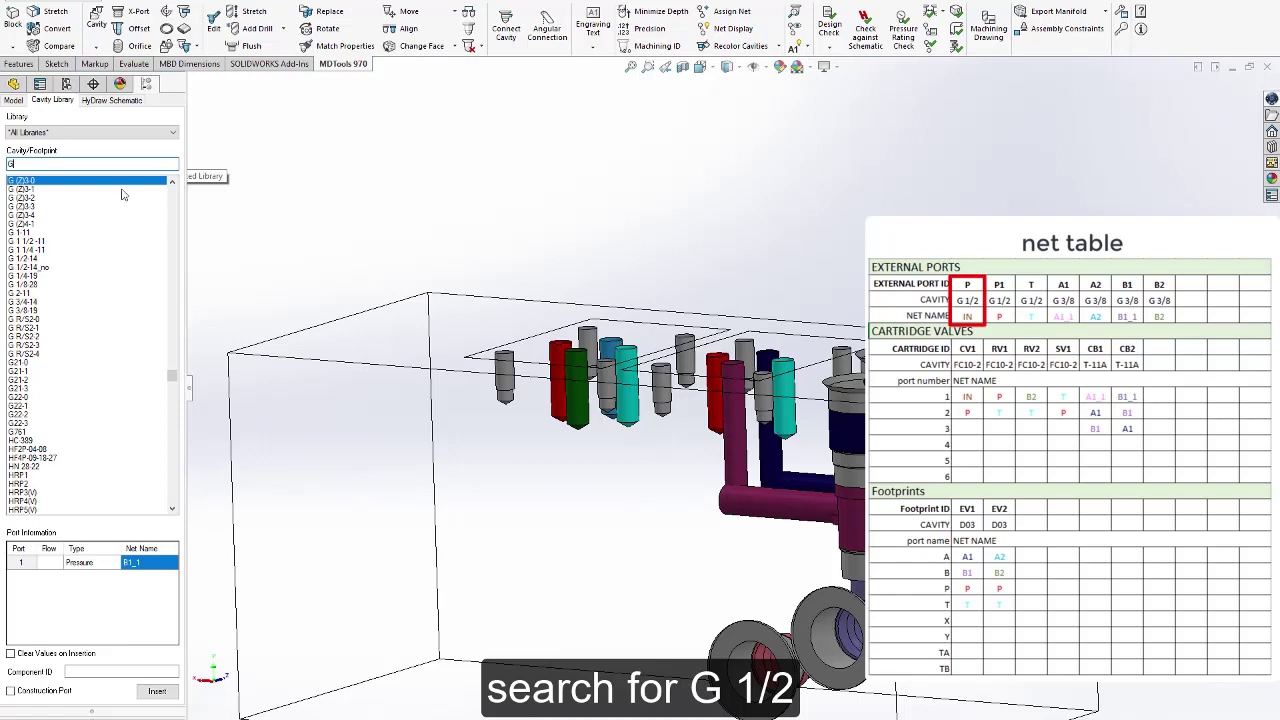
type(" 1/2")
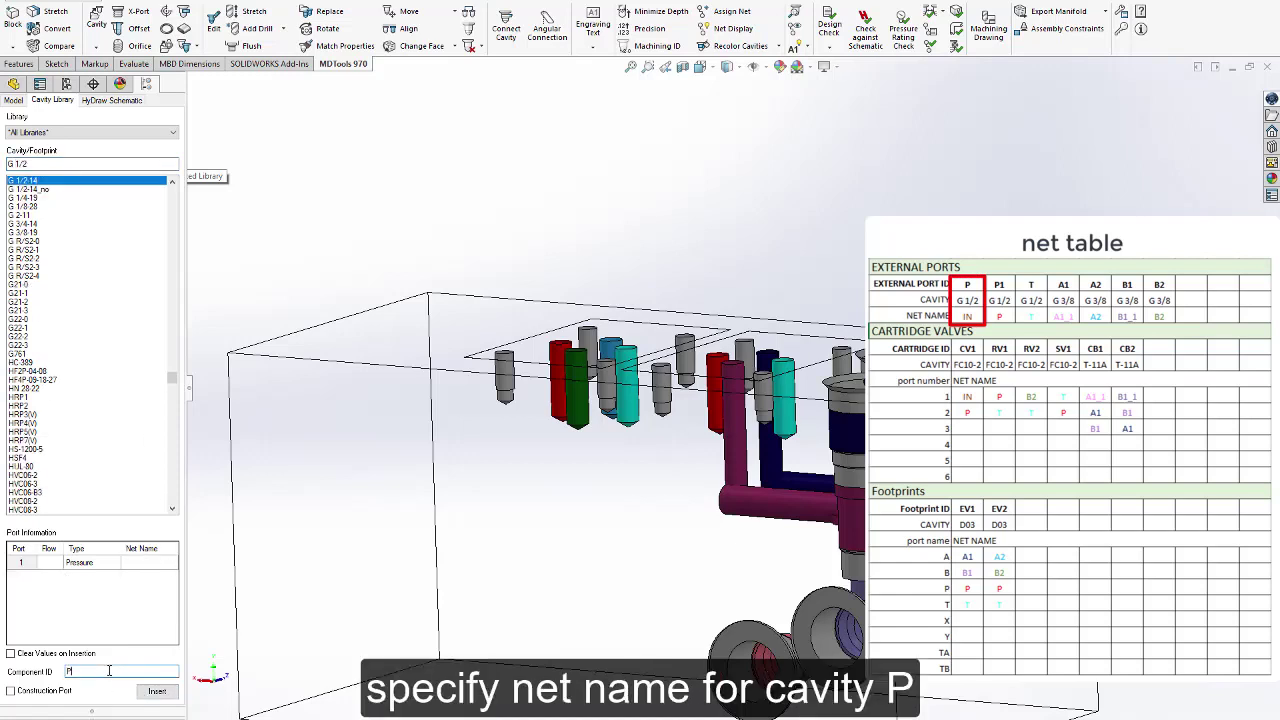
left_click(153, 564)
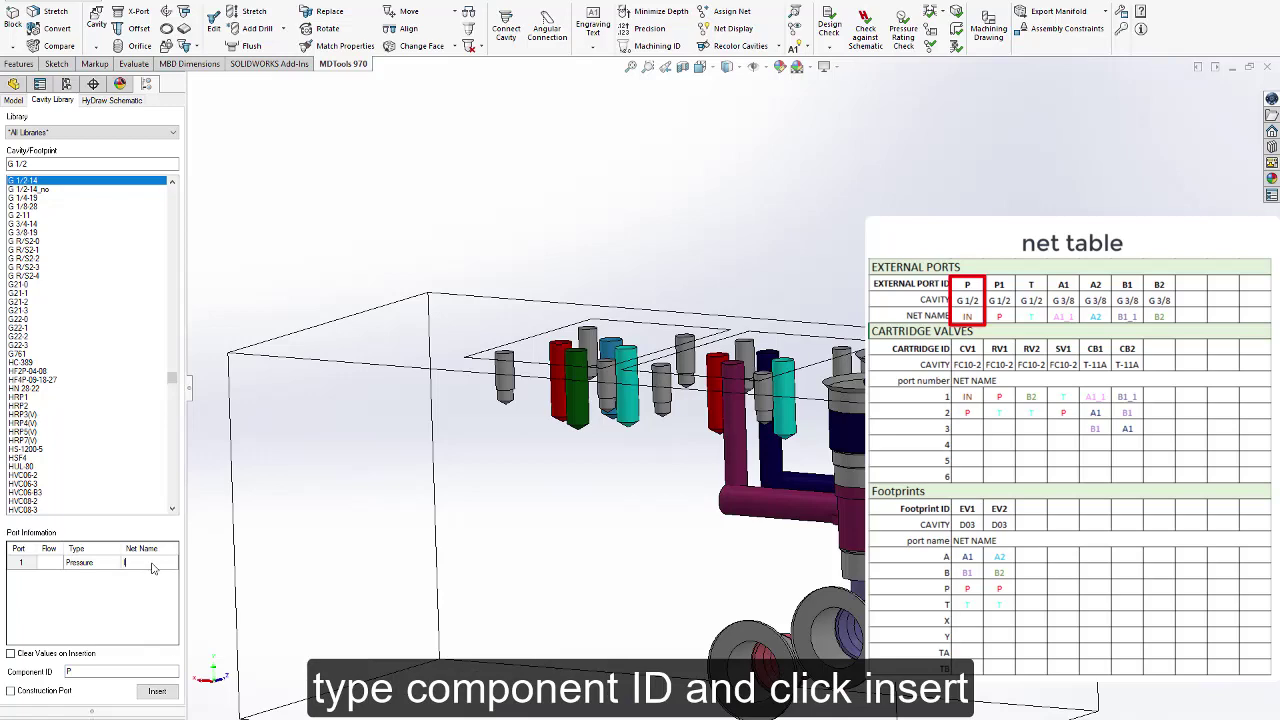
left_click(157, 691)
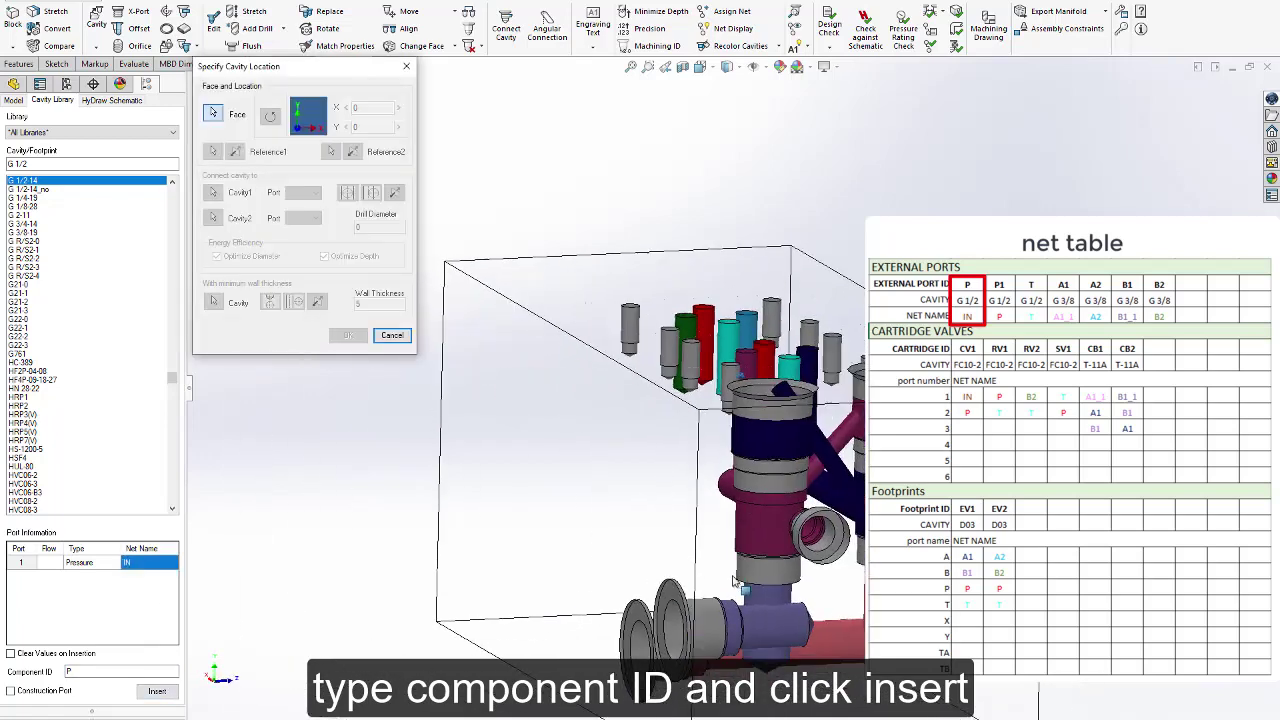
Place port P on the block's left face at X 45 and Y 59.
left_click(815, 508)
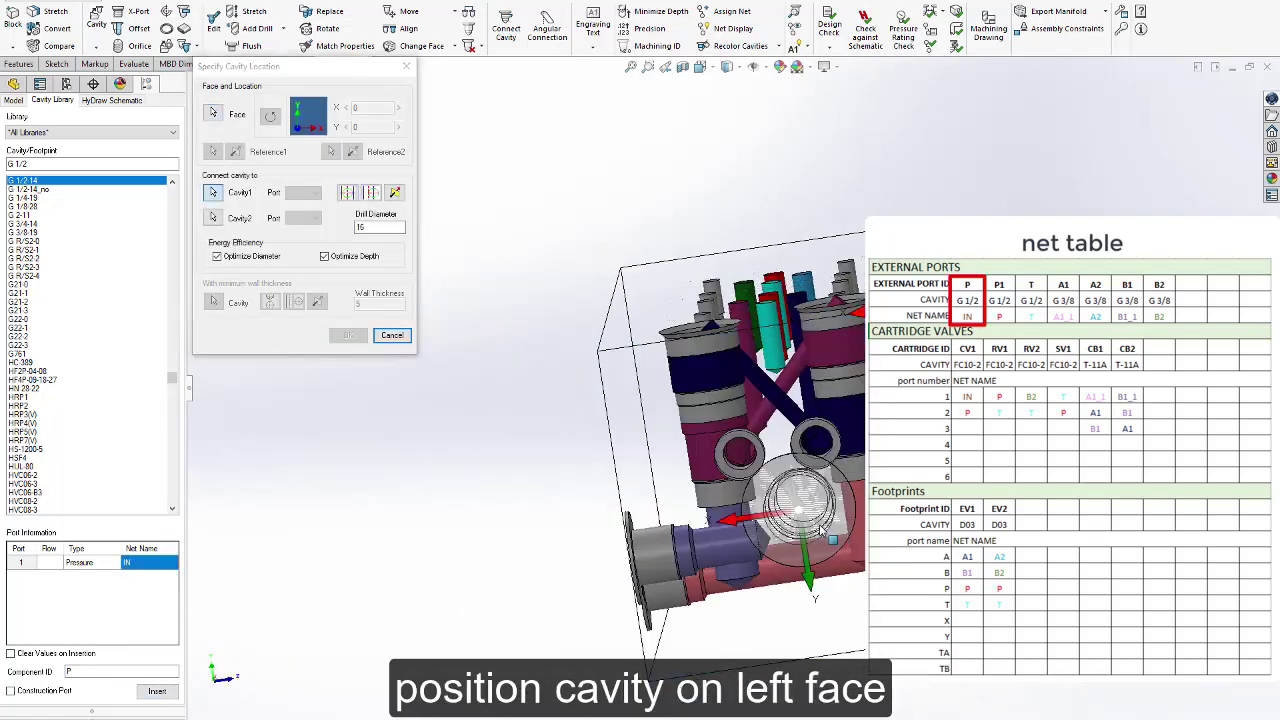
left_click_drag(820, 505, 815, 508)
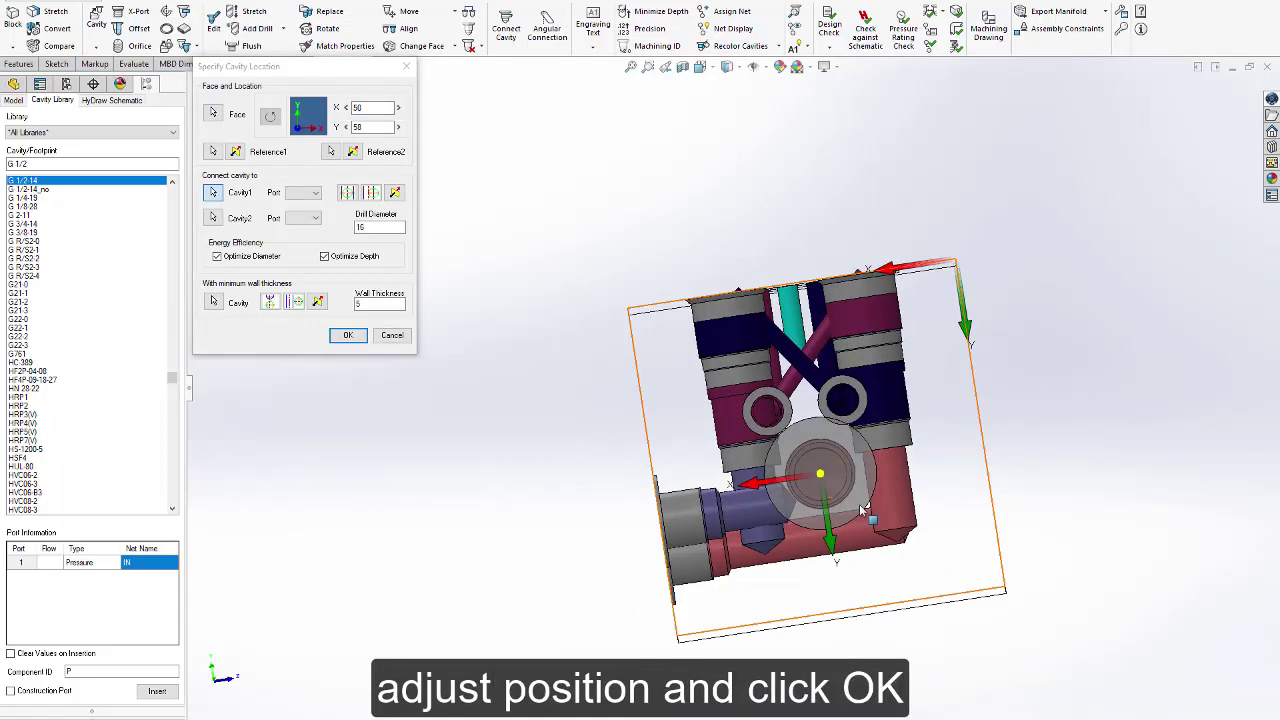
middle_click_drag(860, 510, 864, 516)
left_click_drag(829, 503, 846, 501)
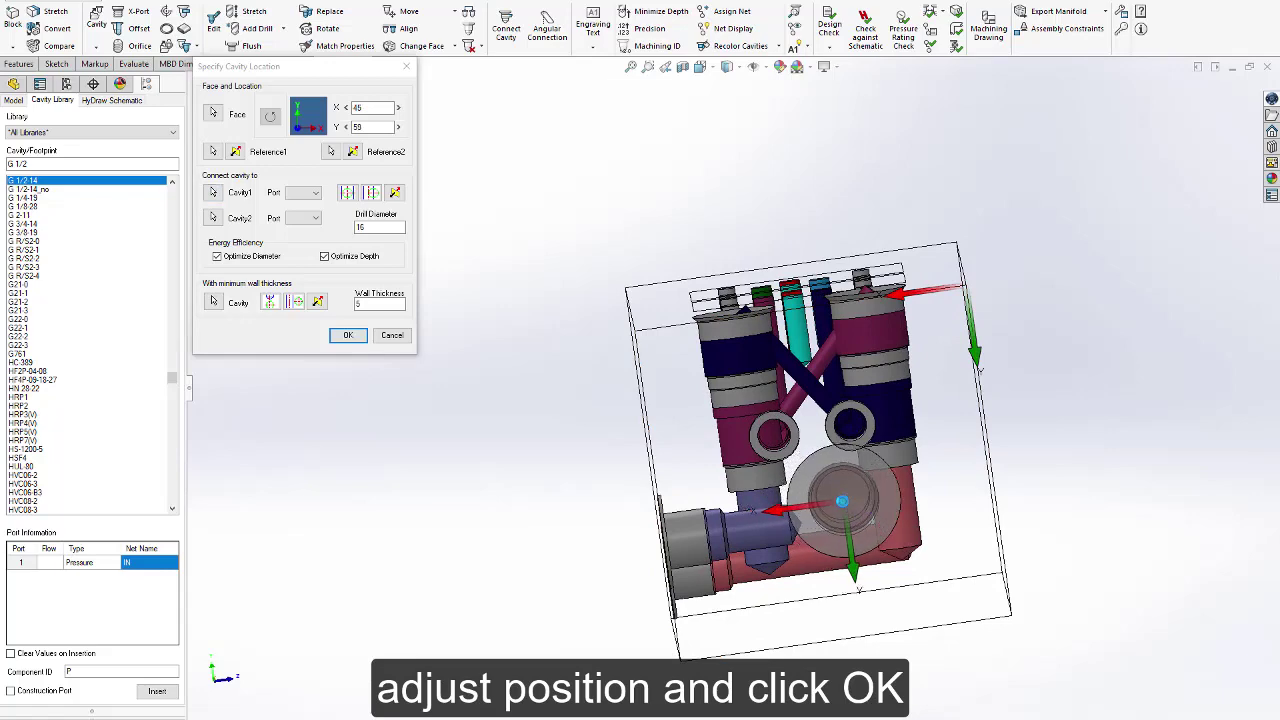
left_click(350, 336)
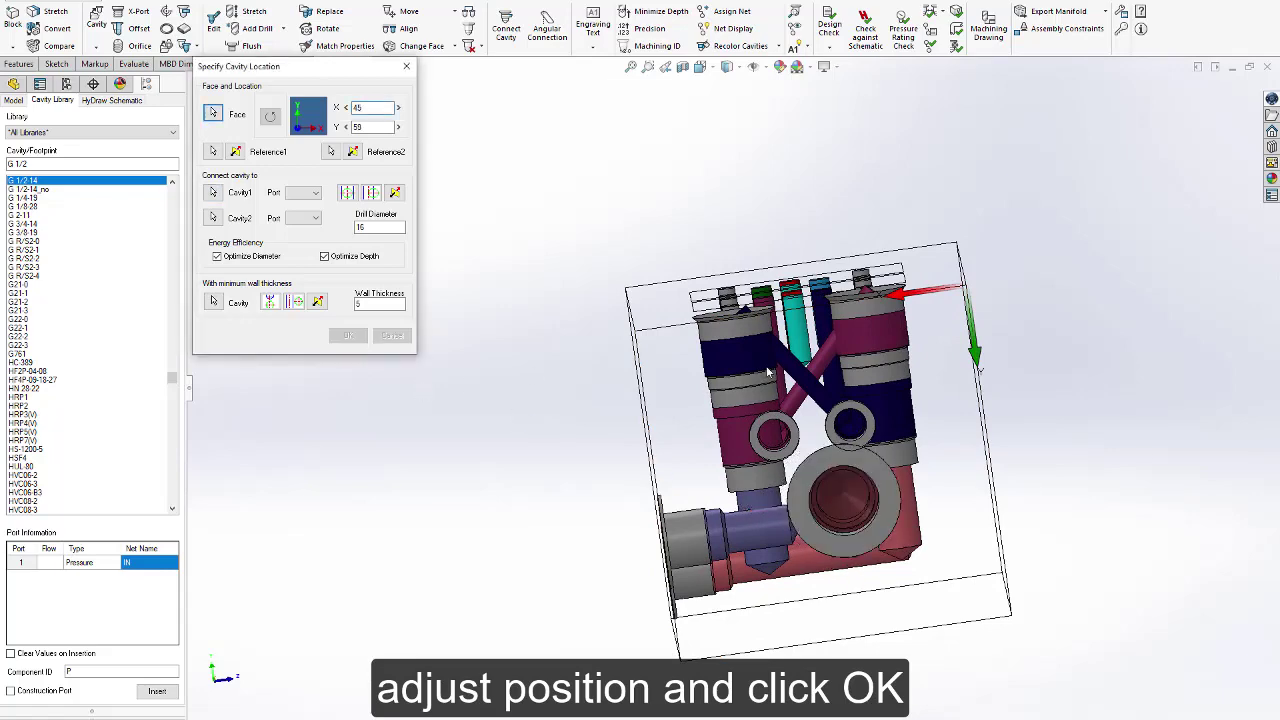
Move CB1 together with its related cavities by -6 mm in Z to make room for port P.
left_click(456, 12)
left_click(425, 44)
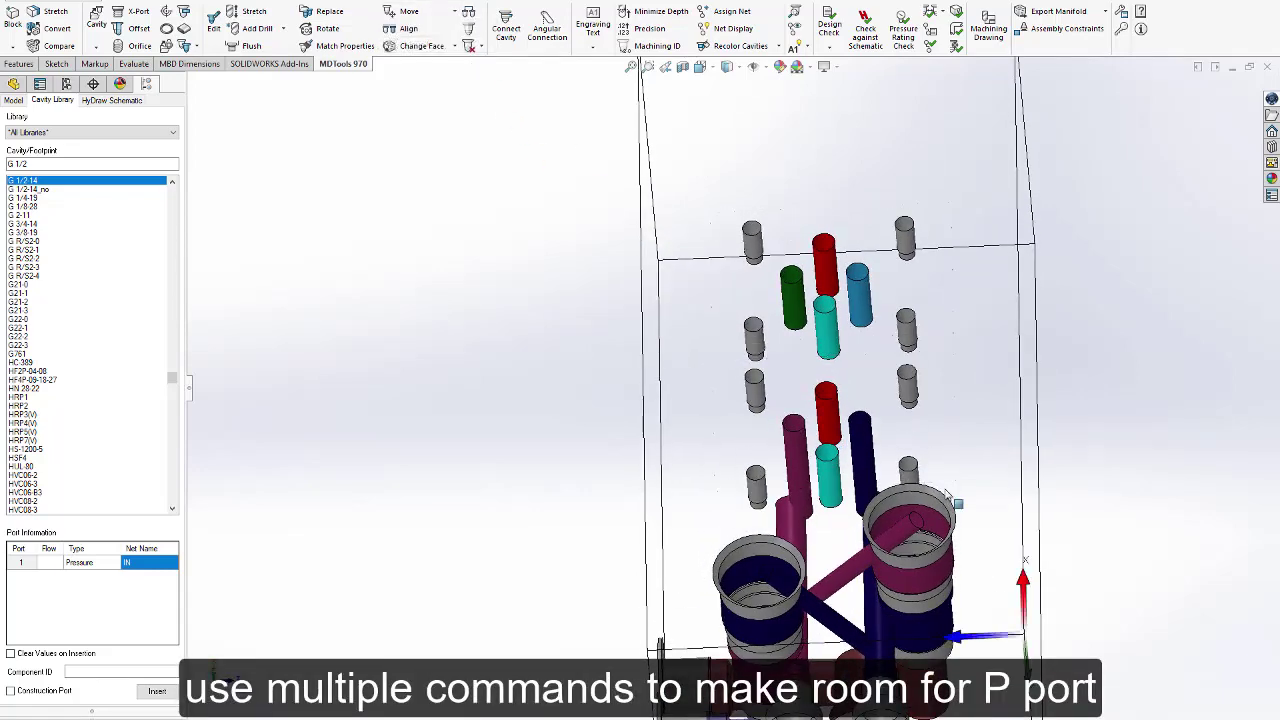
left_click(901, 536)
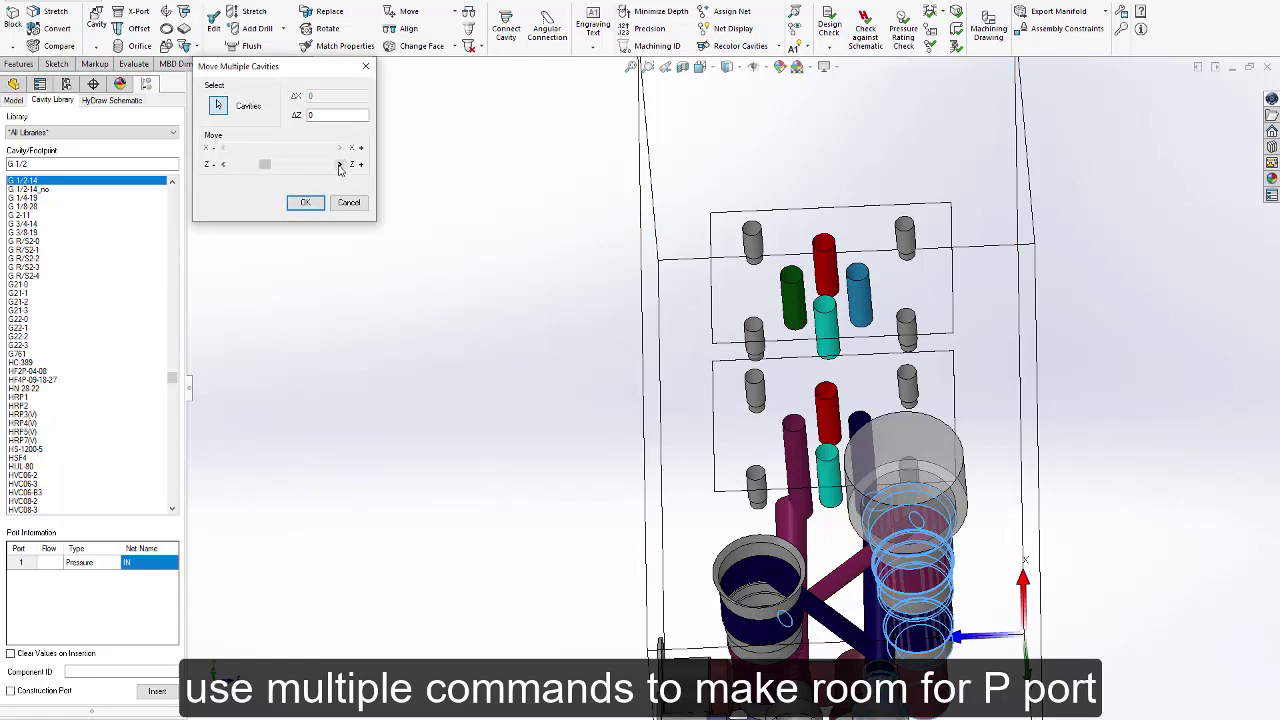
left_click(224, 164)
left_click(224, 164)
left_click(224, 164)
left_click(224, 164)
left_click(224, 164)
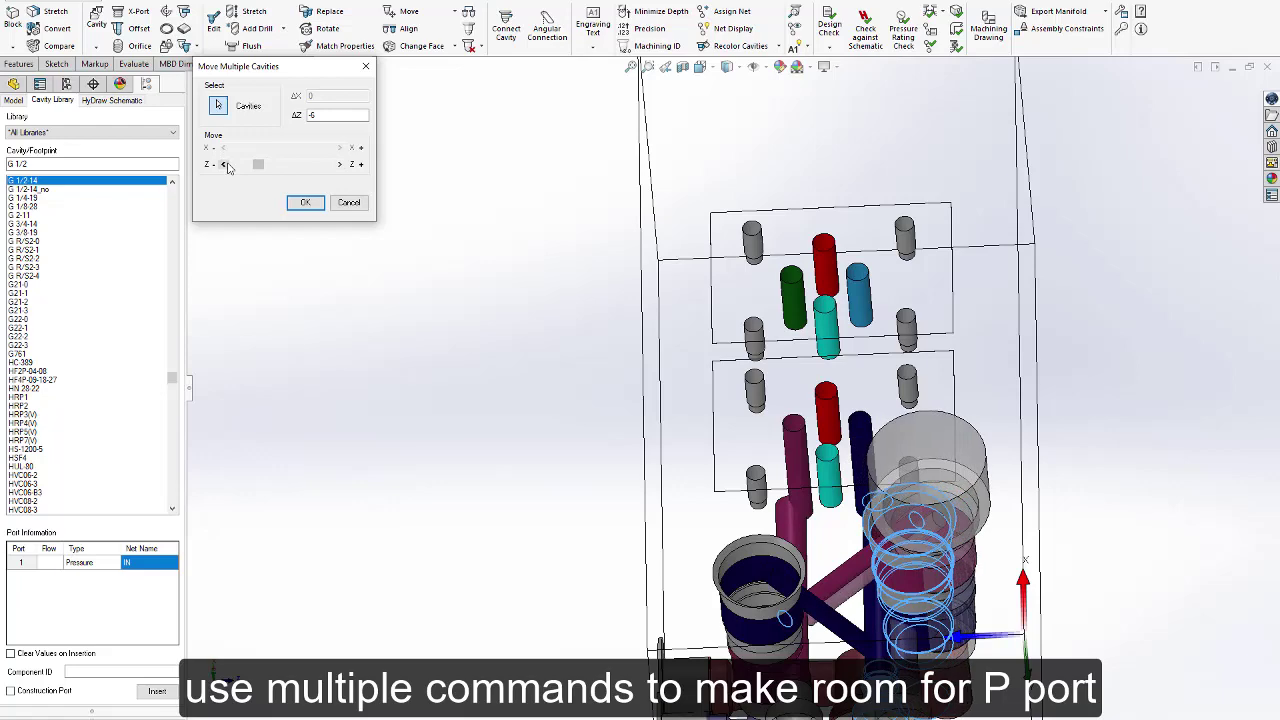
left_click(224, 164)
left_click(306, 203)
Adjust CB1's inclined drill with beta 47 and a drill depth of 50 mm.
key("Up")
key("Up")
key("Up")
key("Up")
key("Up")
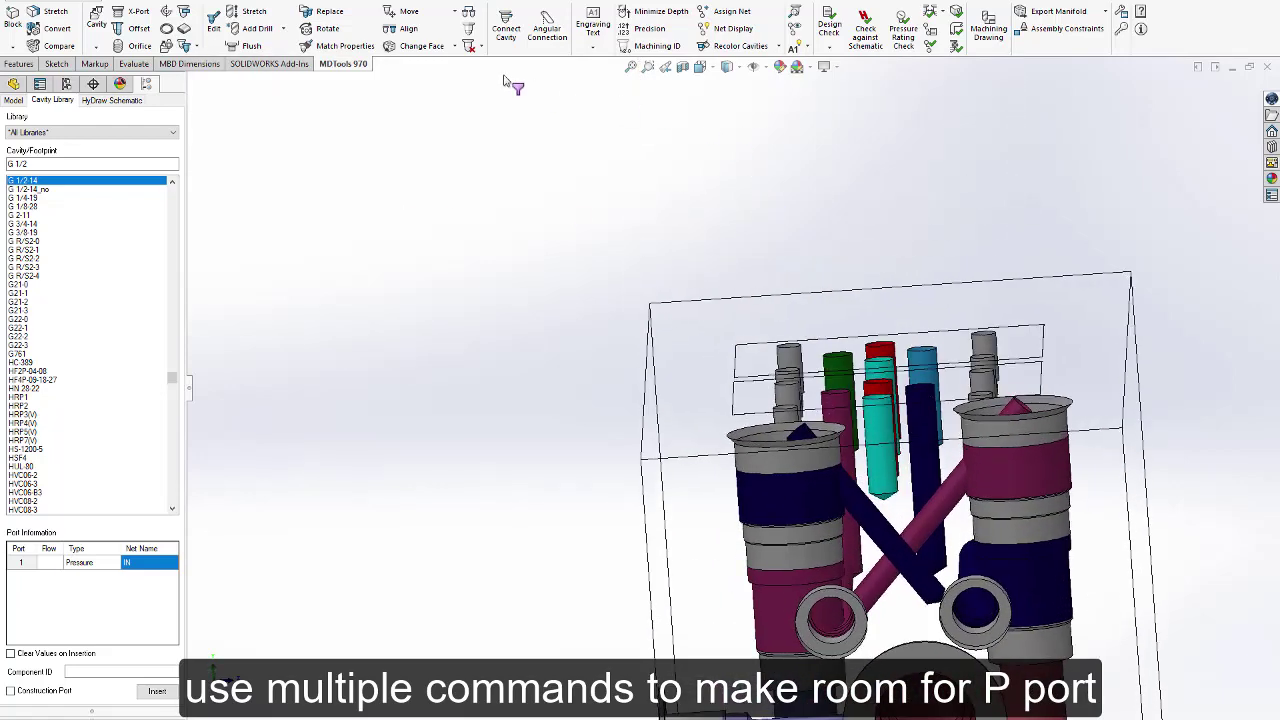
left_click(262, 12)
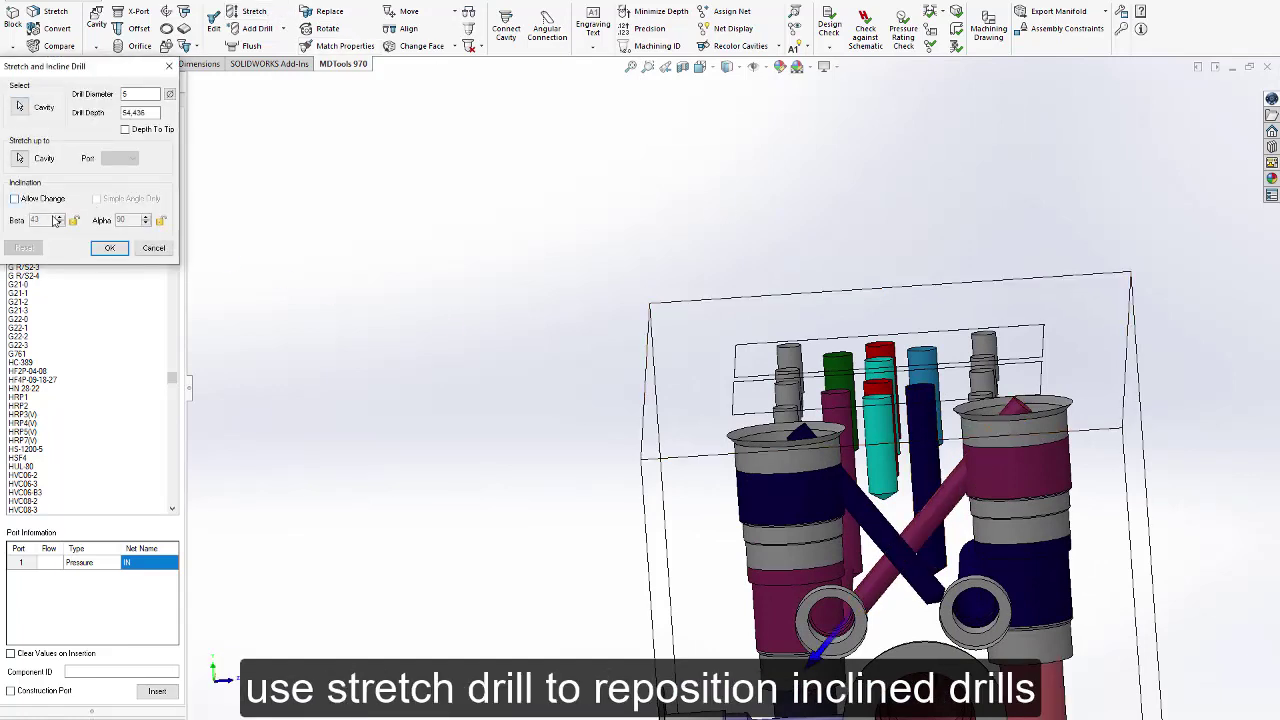
left_click(60, 217)
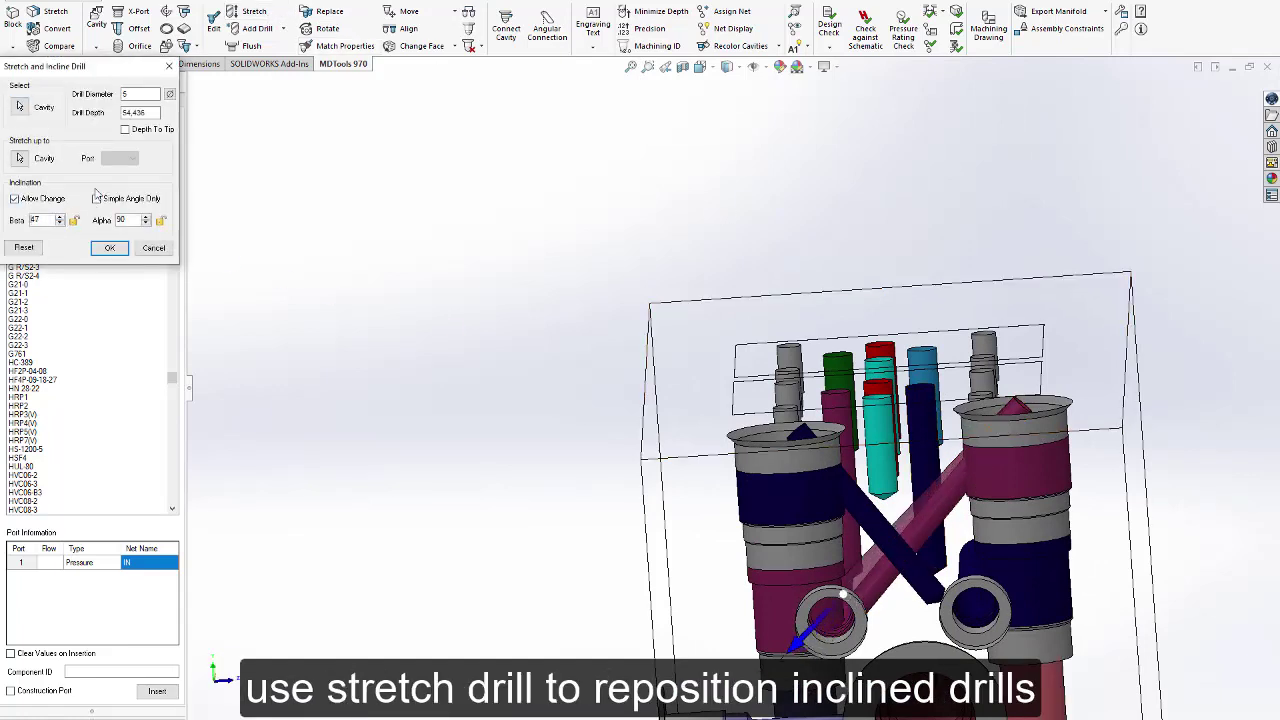
type("50")
key("Return")
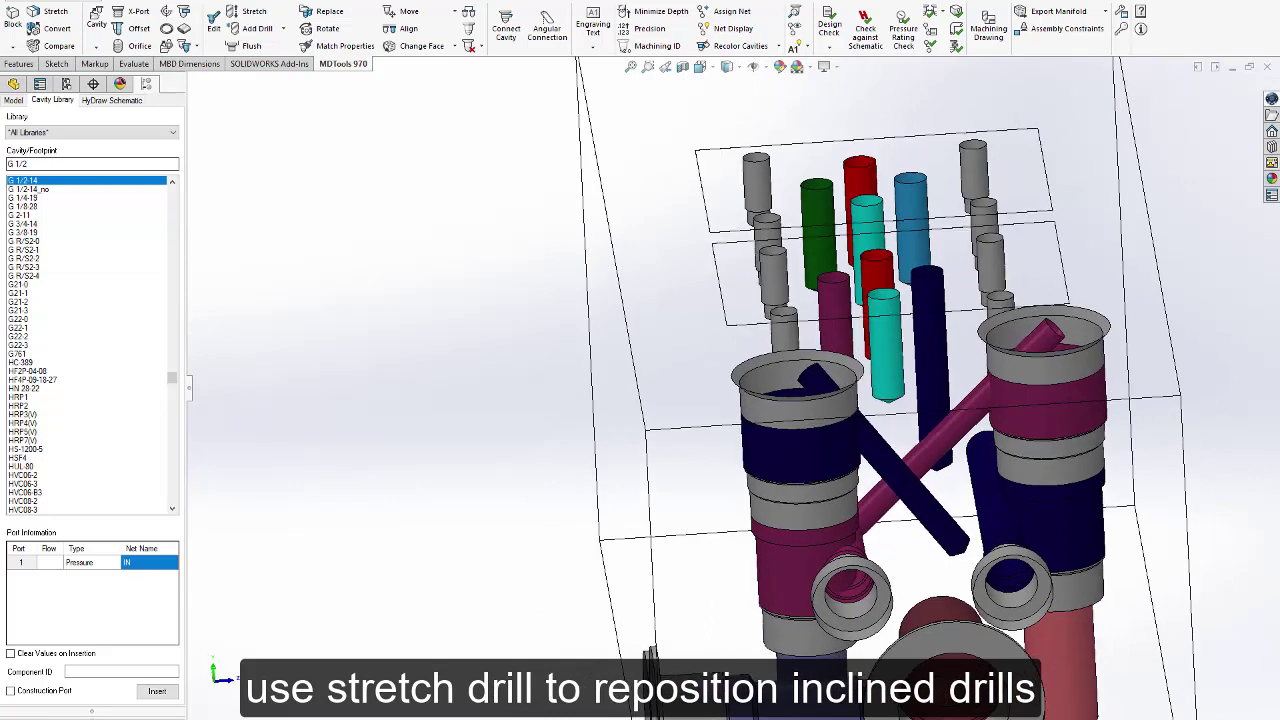
Stretch CB2's inclined drill to its construction port with depth 51 mm, beta 43 and alpha 270.
left_click(254, 11)
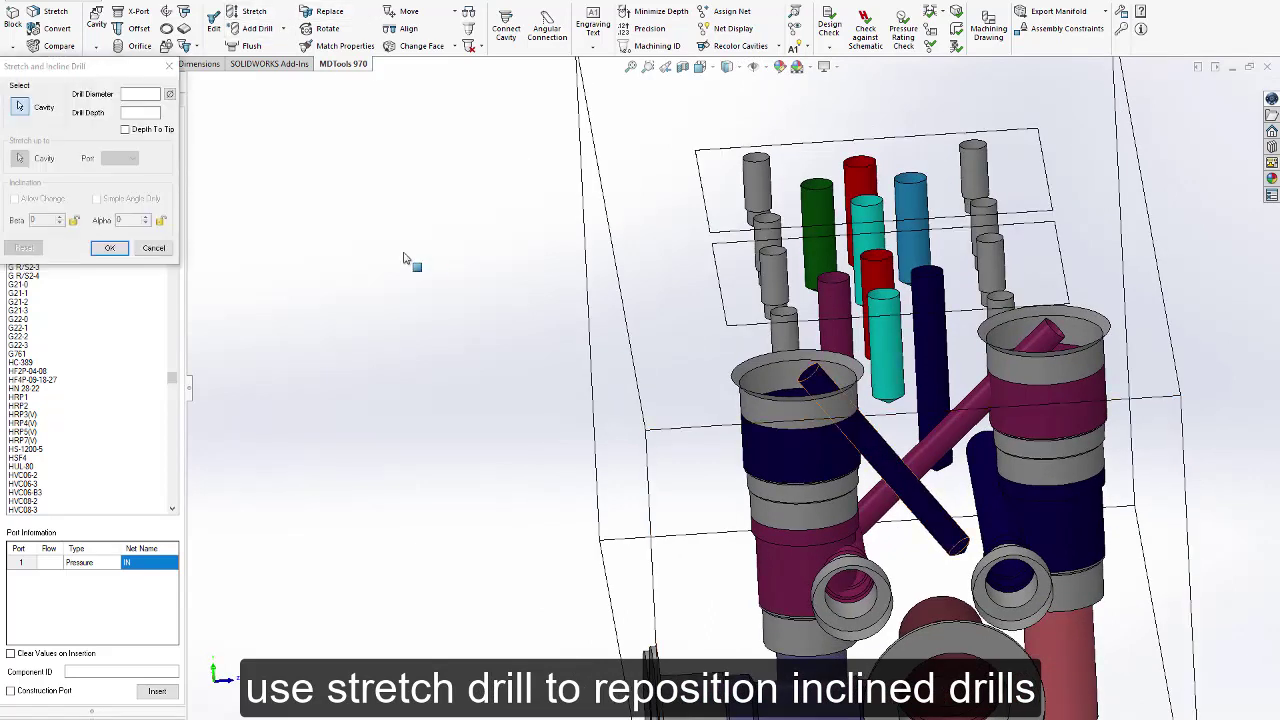
left_click(22, 158)
left_click(1012, 535)
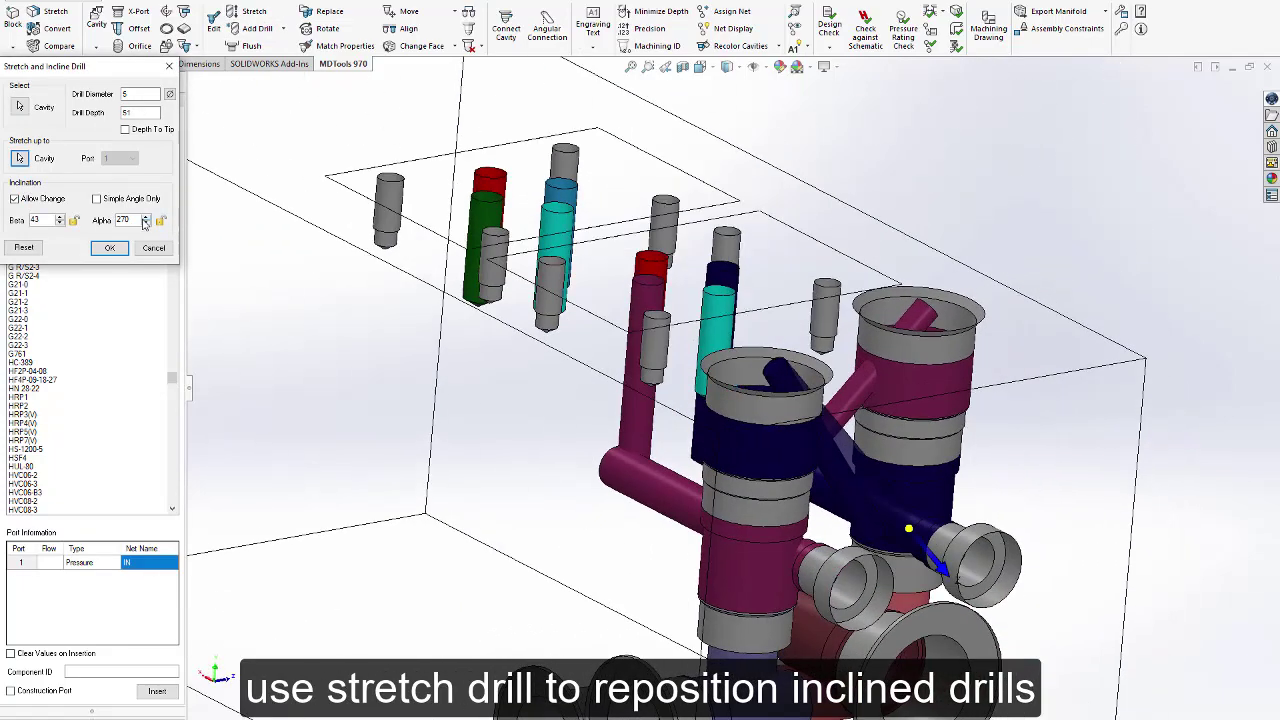
left_click(112, 248)
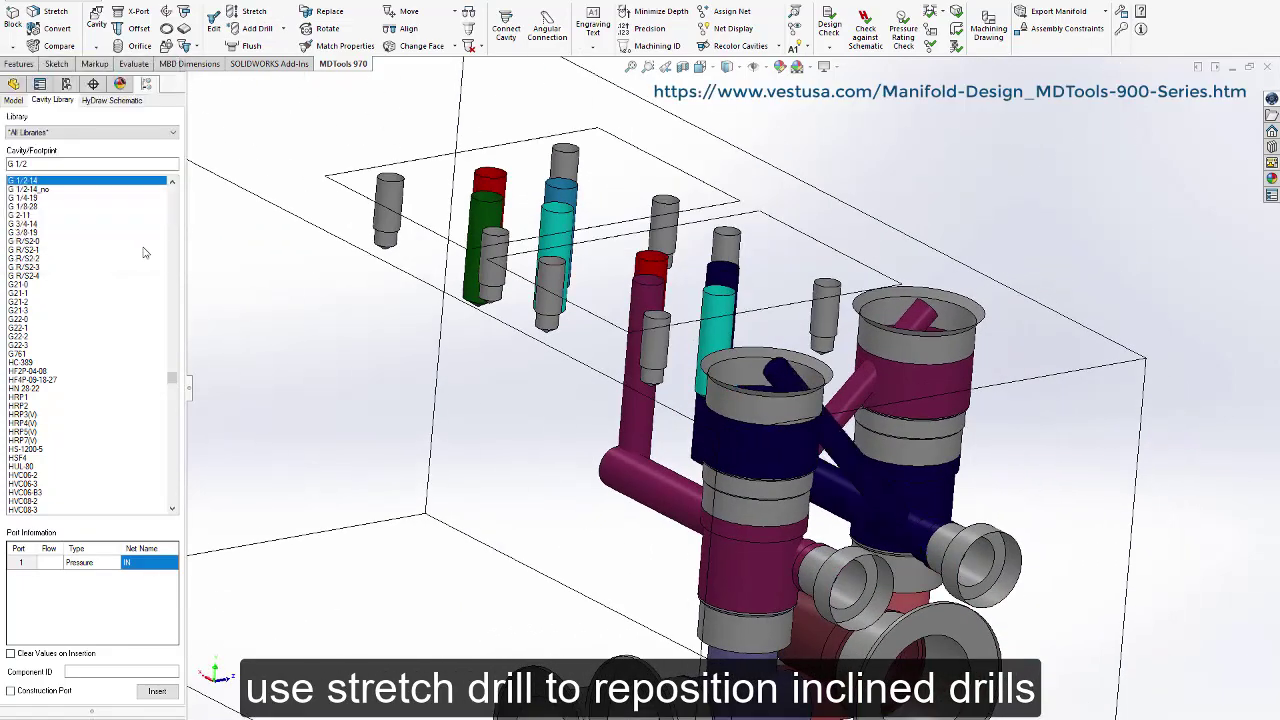
Move CB2's inclined drill in the cavity mouth to X 25 and Y 70.
left_click(411, 17)
left_click(838, 372)
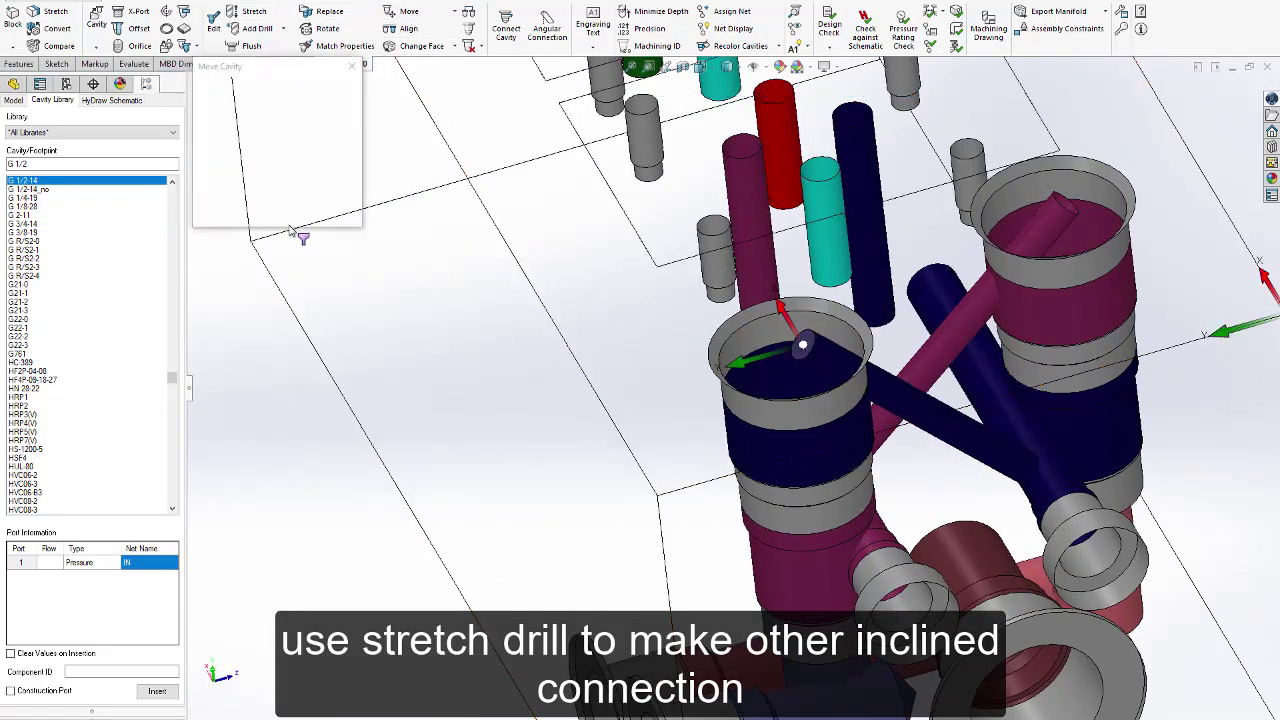
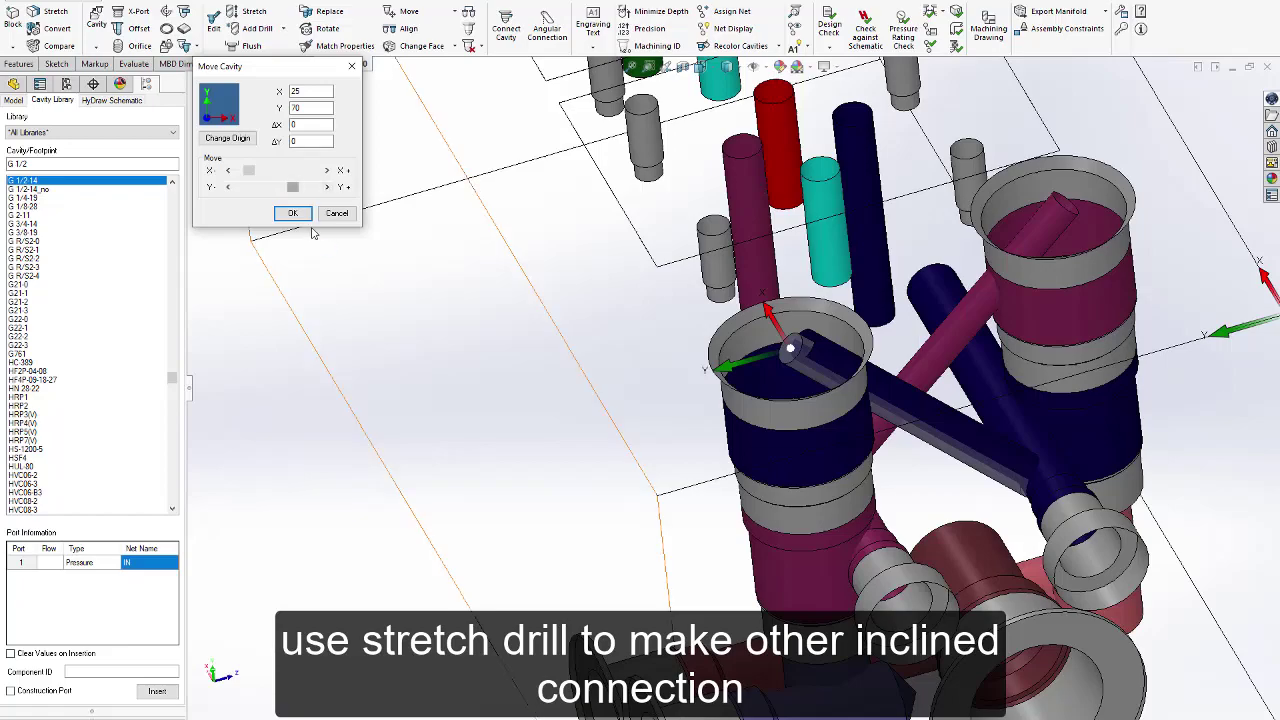
left_click(293, 213)
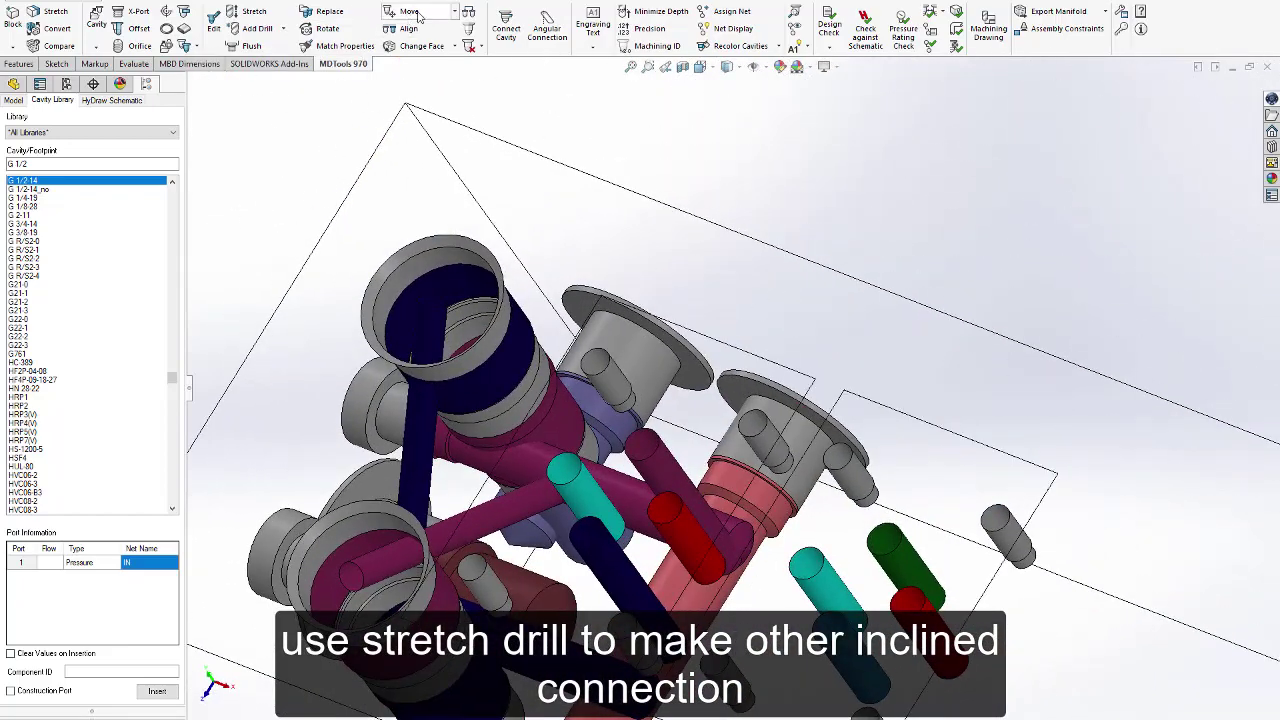
Stretch EV1's navy A port drill to the matching horizontal construction drill with simple angle only, beta 15 and alpha 270.
left_click(252, 12)
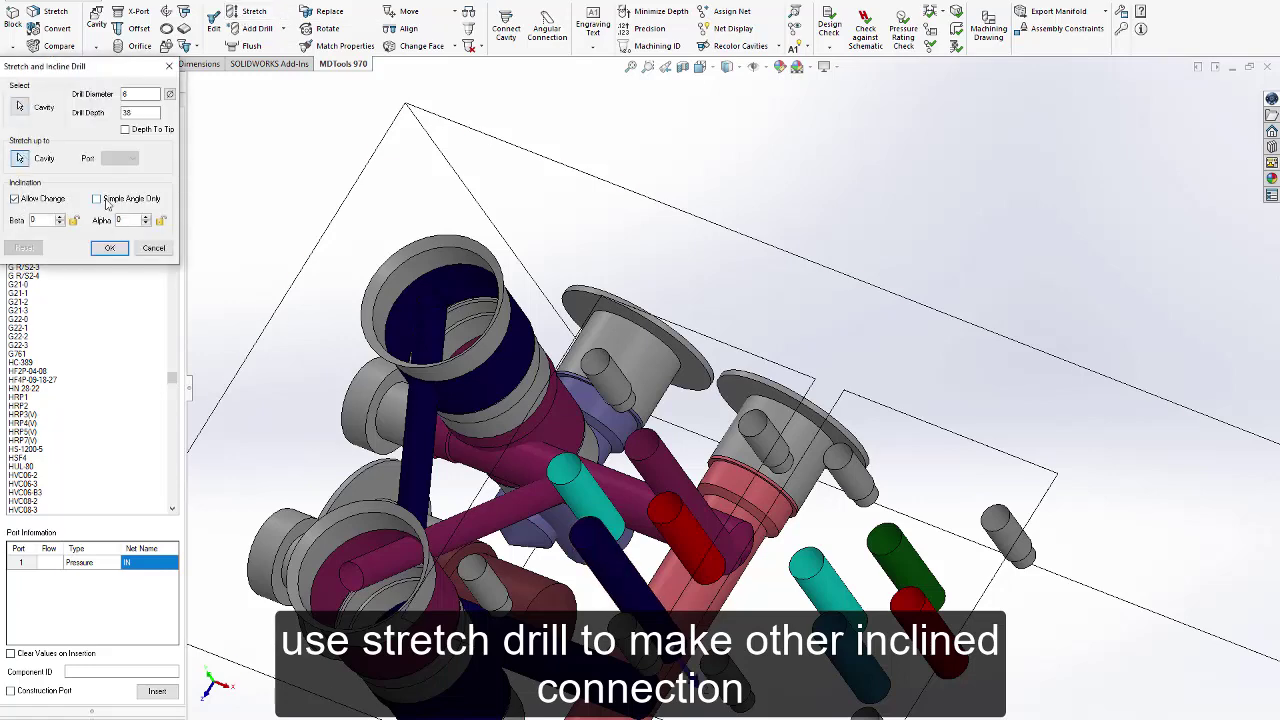
left_click(549, 663)
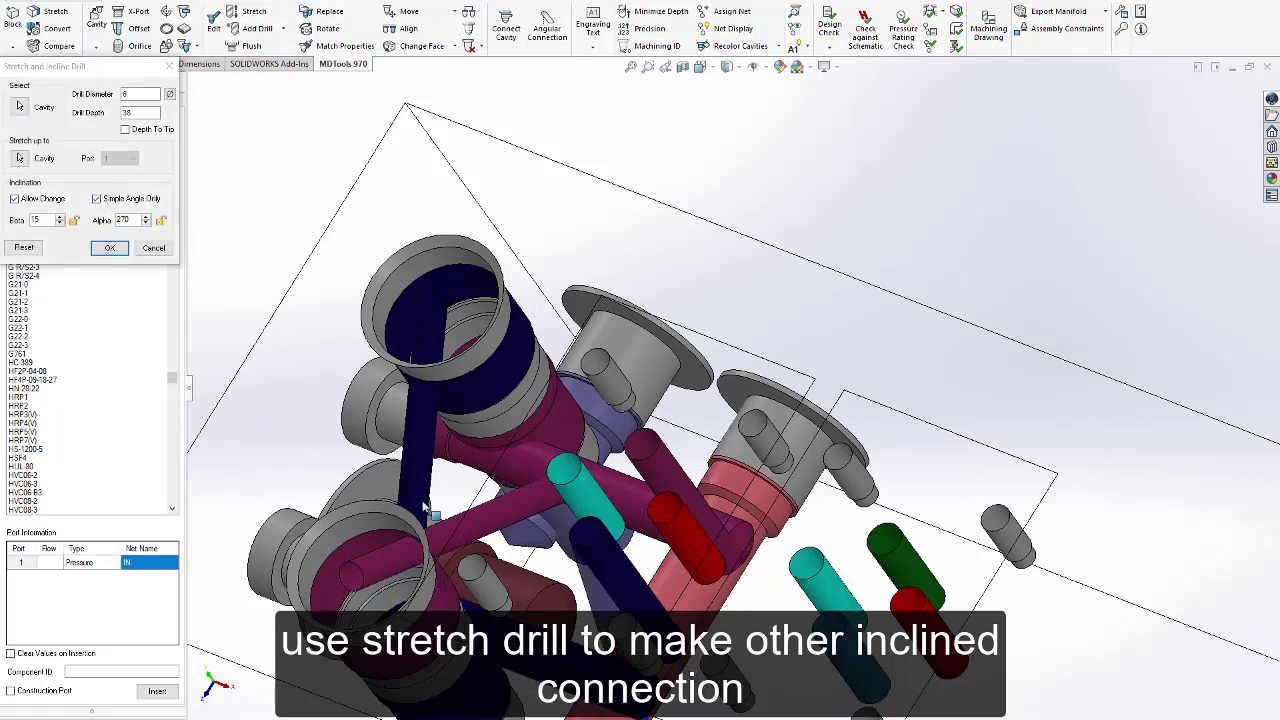
left_click(110, 248)
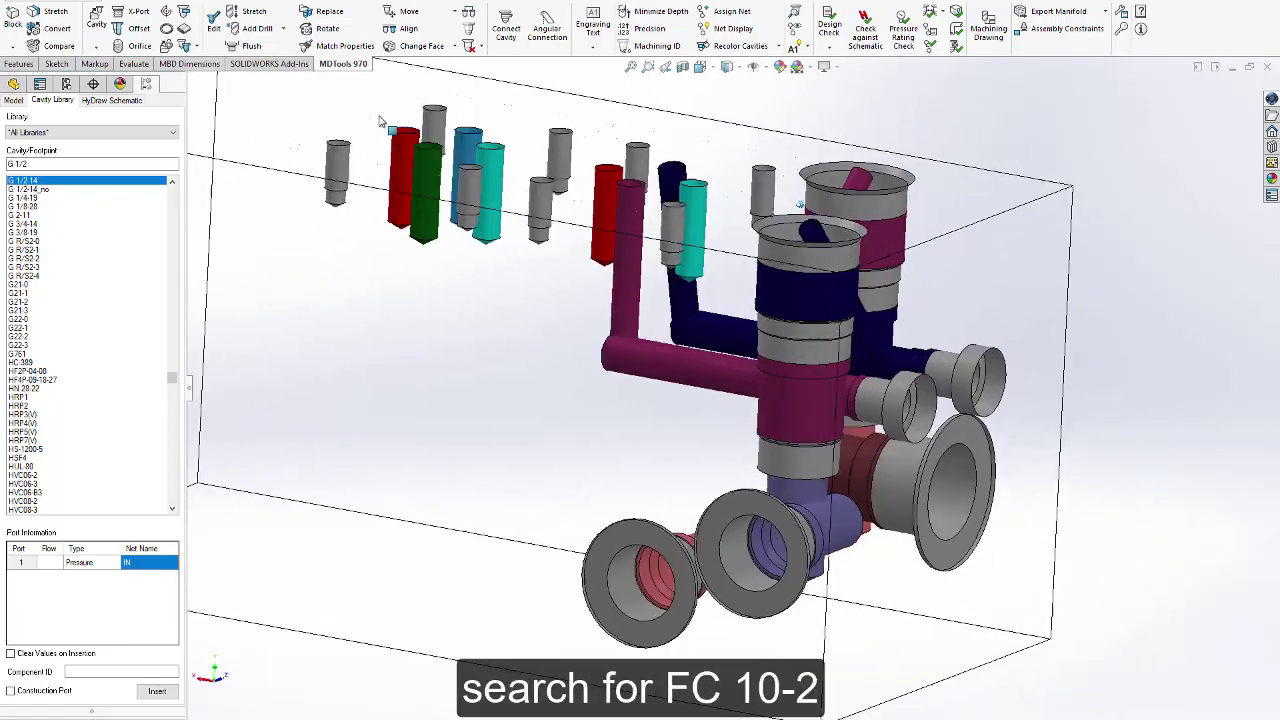
Insert cavity FC10-2 as CV1 on the block's back face, with port 1 on net IN and port 2 on net P.
type("FC10")
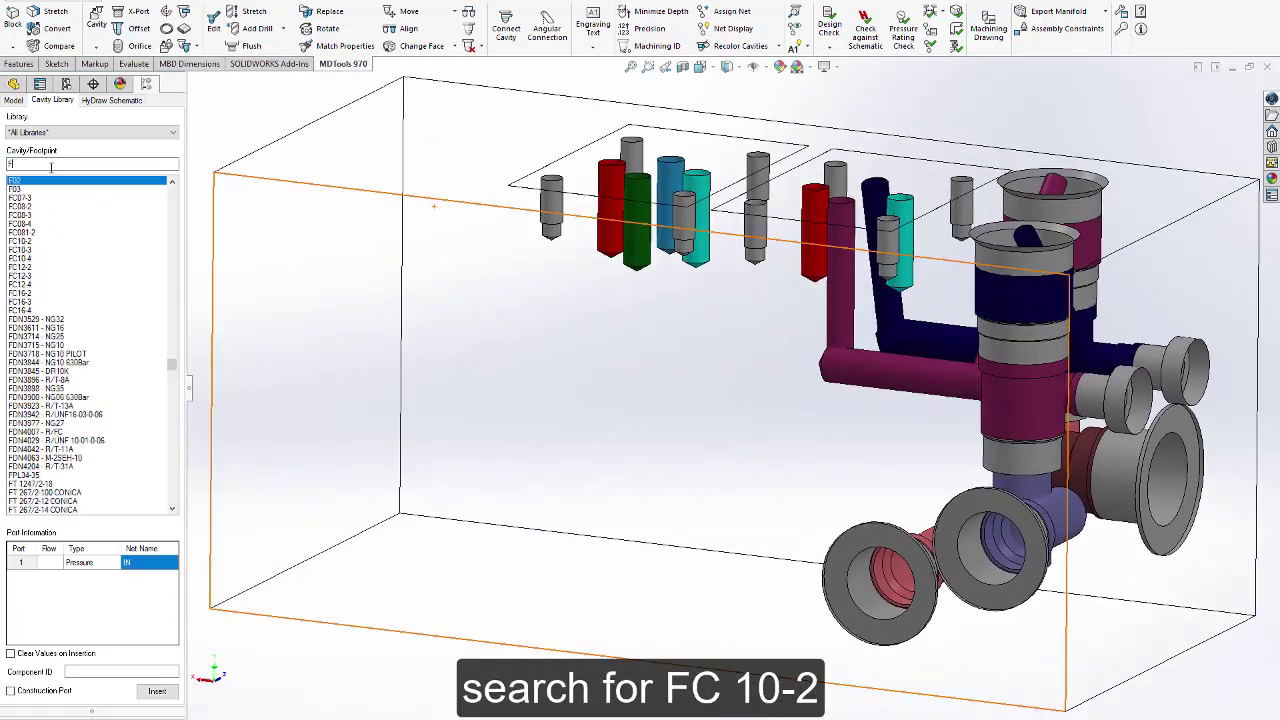
left_click(145, 563)
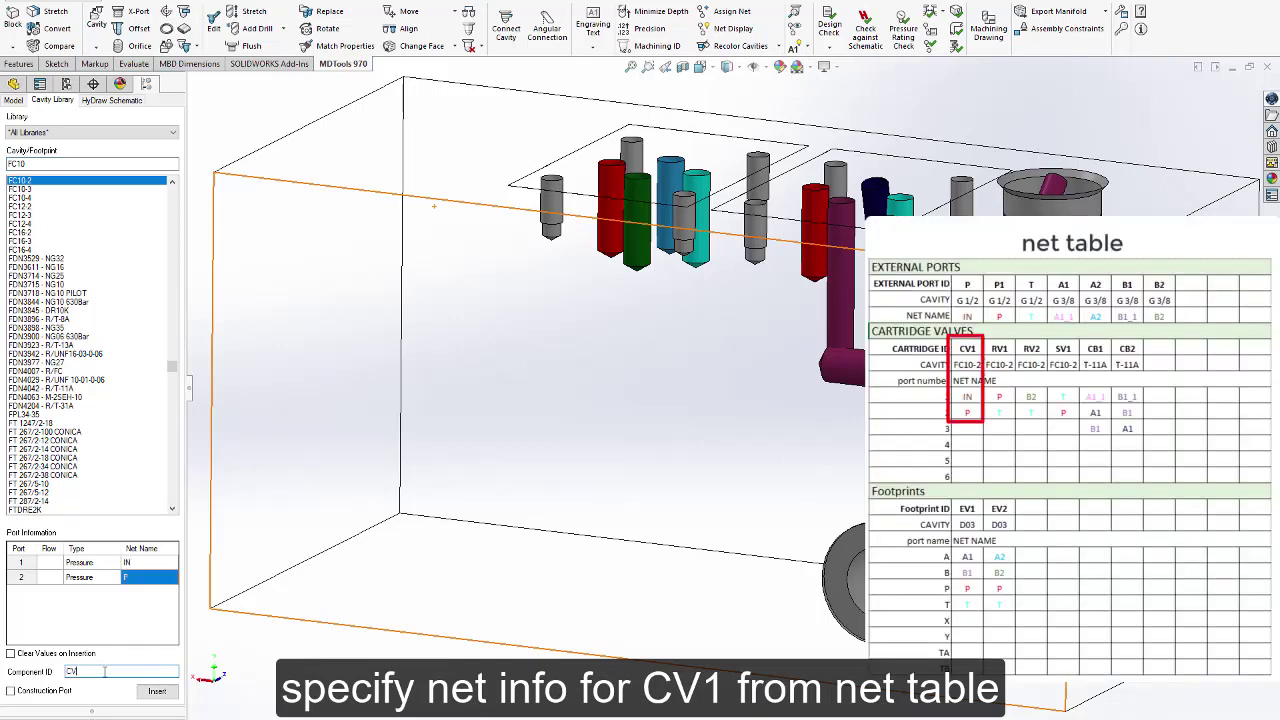
left_click(158, 691)
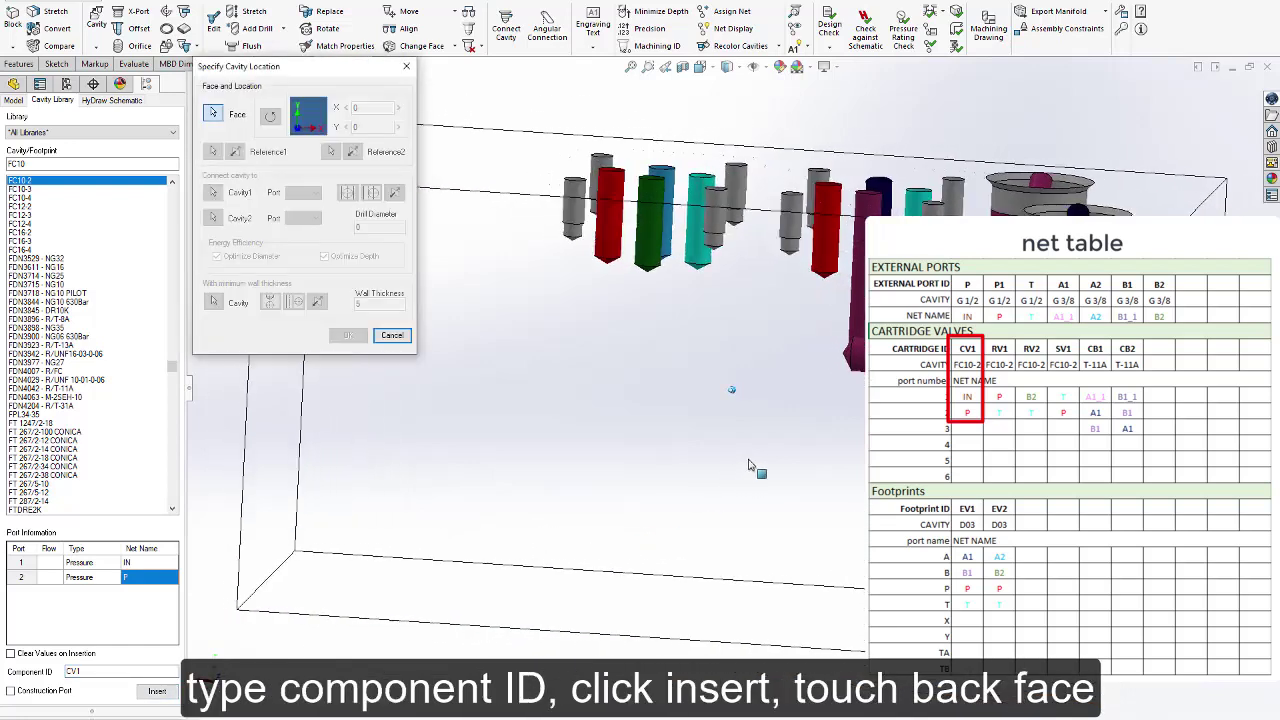
left_click(760, 462)
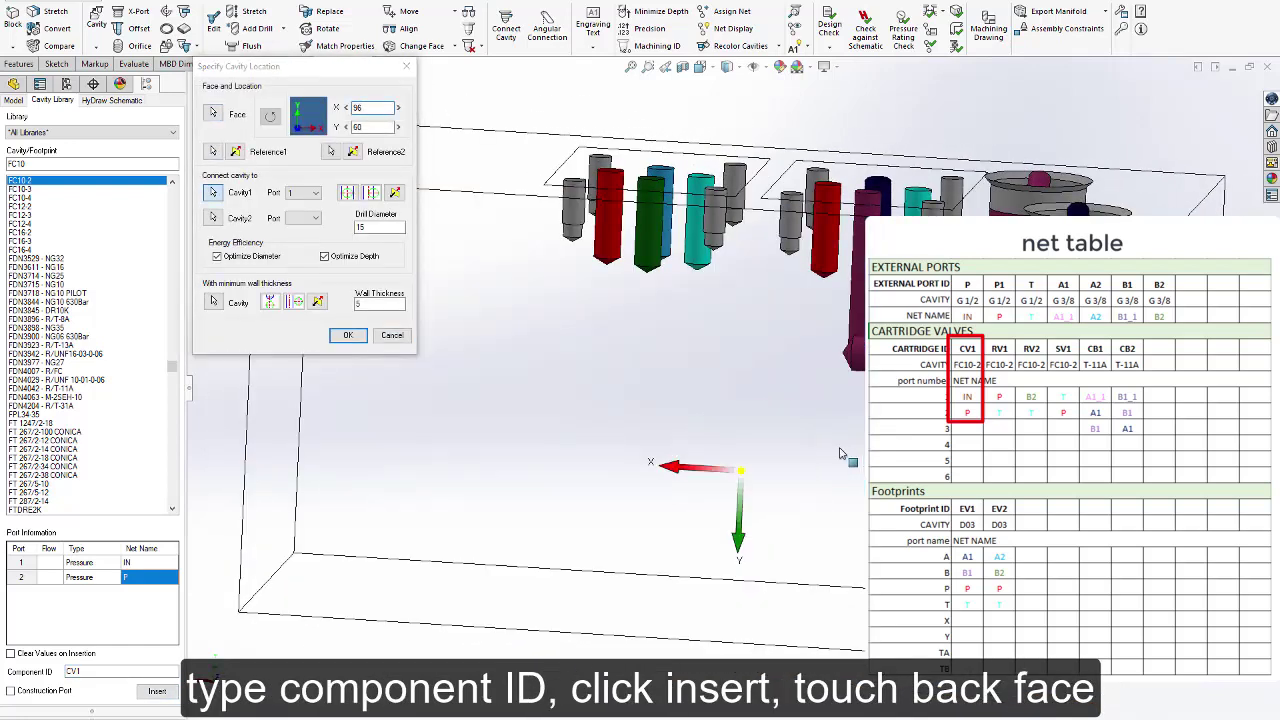
left_click_drag(757, 466, 738, 461)
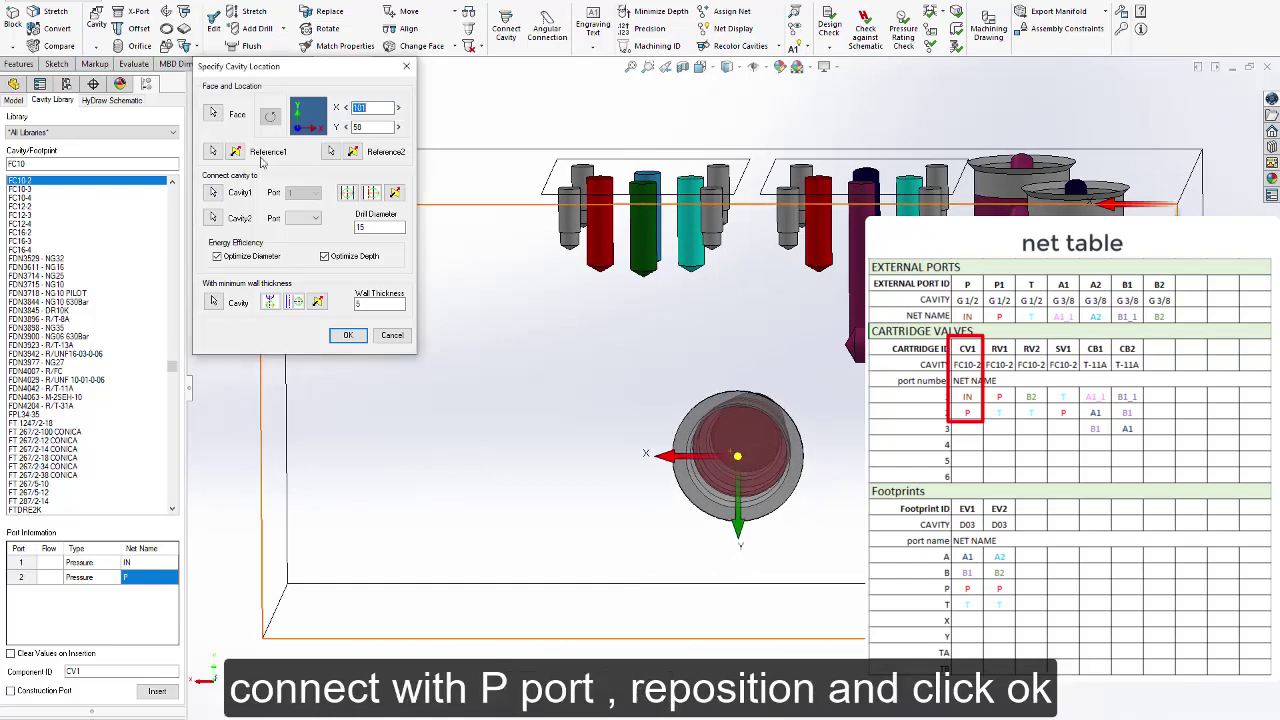
Position CV1 at X 100 and Y 0 relative to port P and complete its insertion.
double_click(369, 126)
type("1")
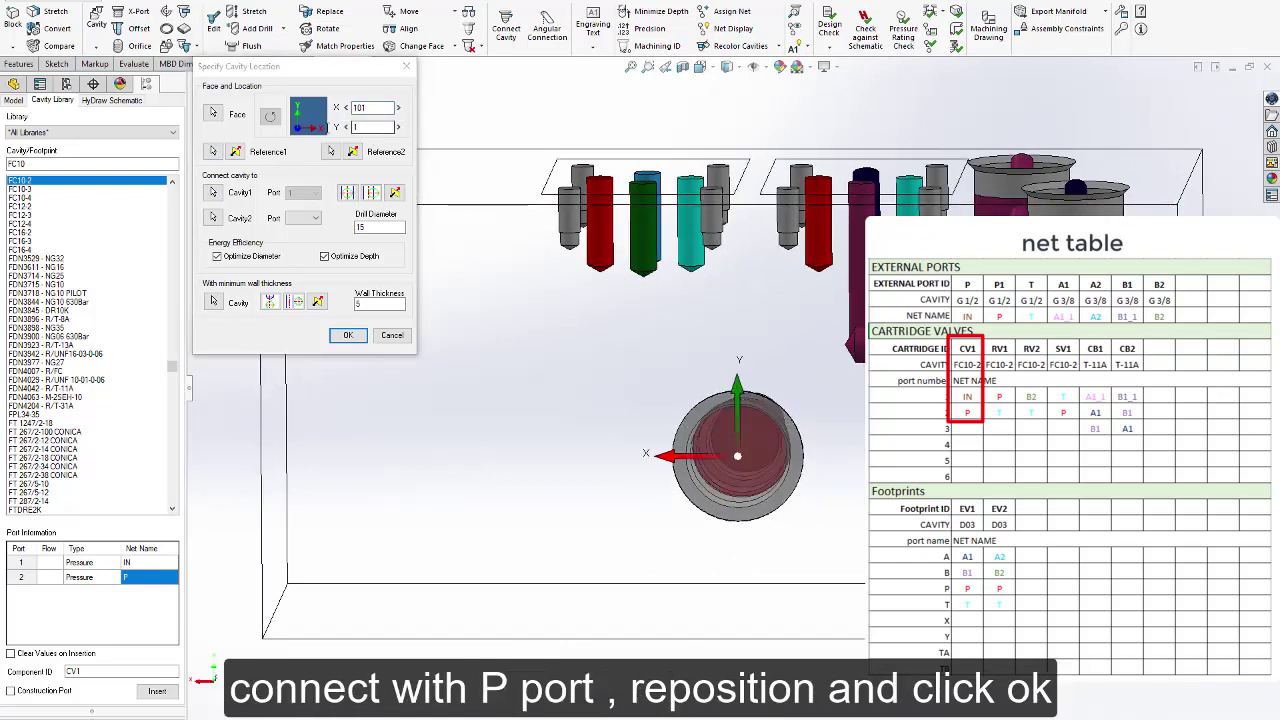
key("shift+Tab")
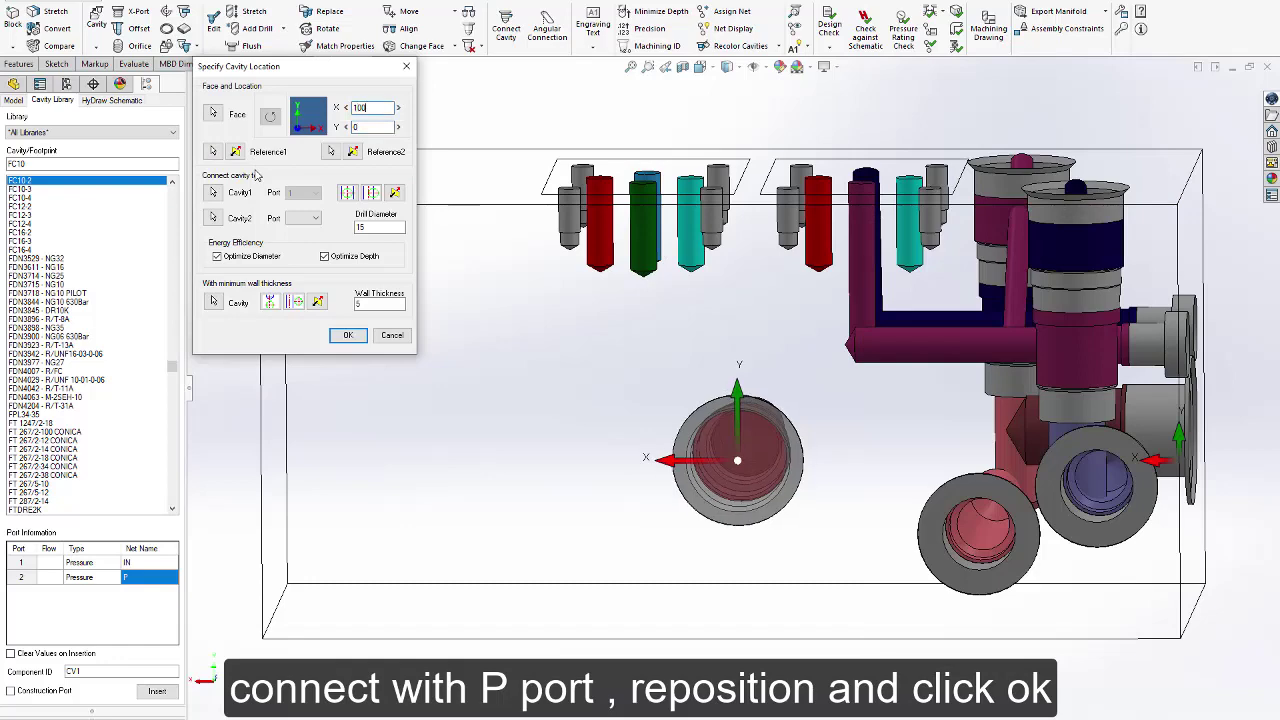
key("Return")
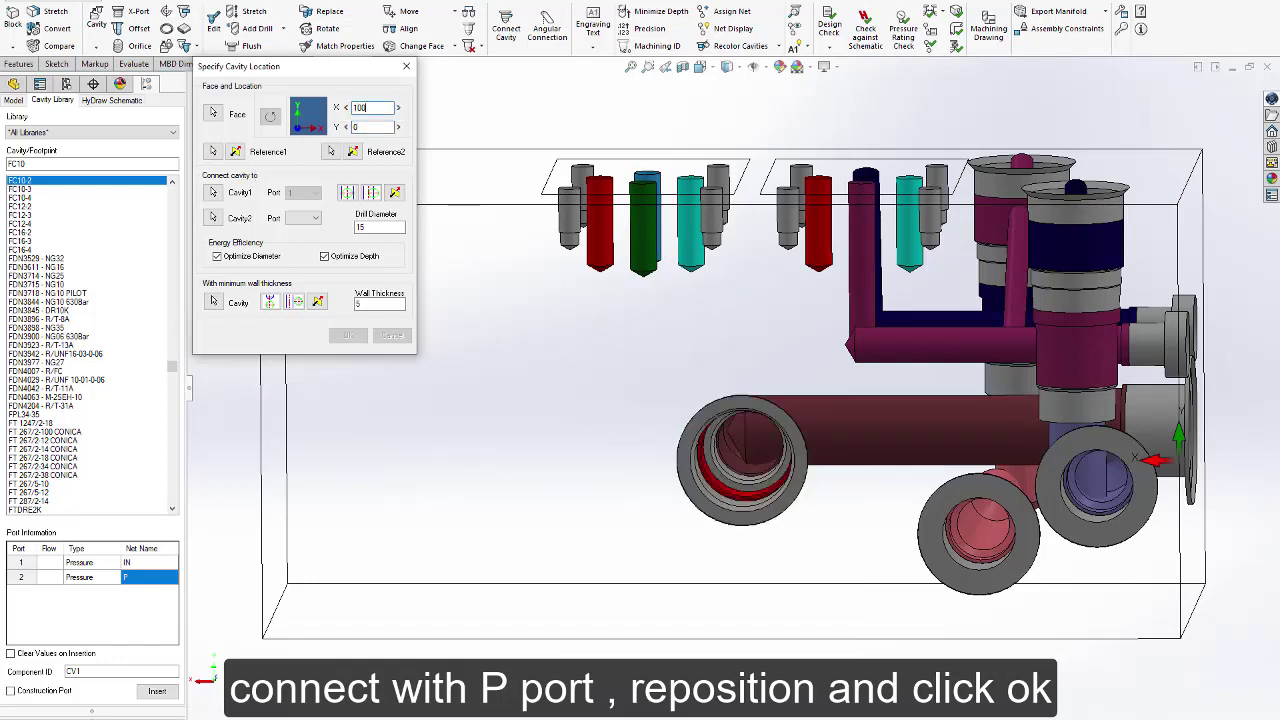
Reduce the drill diameters of port P and CV1's connecting drill to 12 mm with Stretch.
middle_click_drag(672, 220, 655, 330)
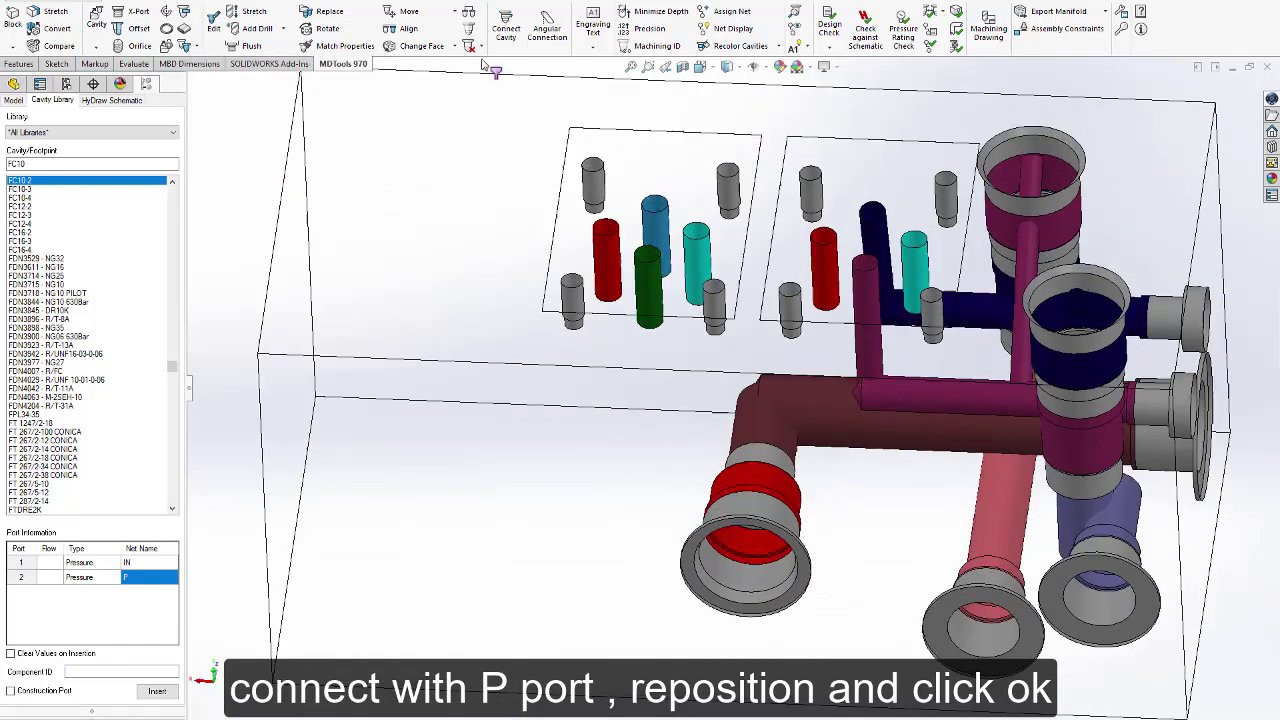
left_click(330, 11)
left_click(323, 138)
left_click(254, 11)
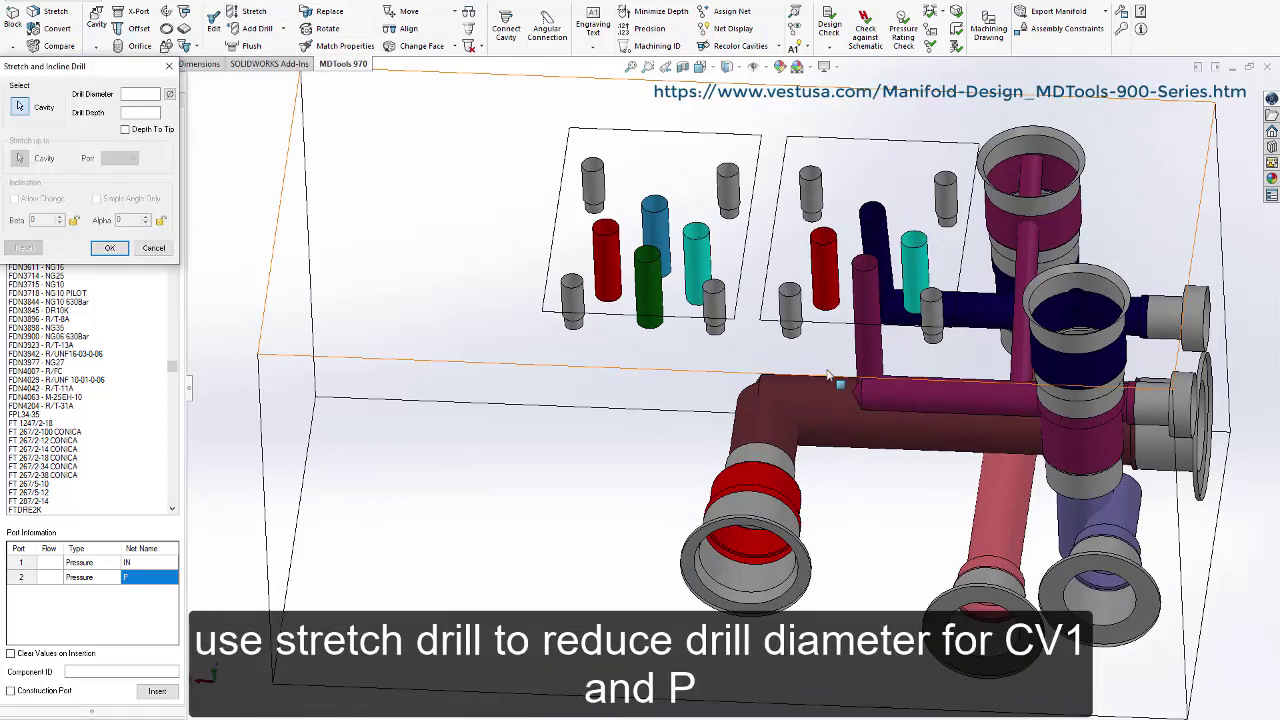
left_click(828, 376)
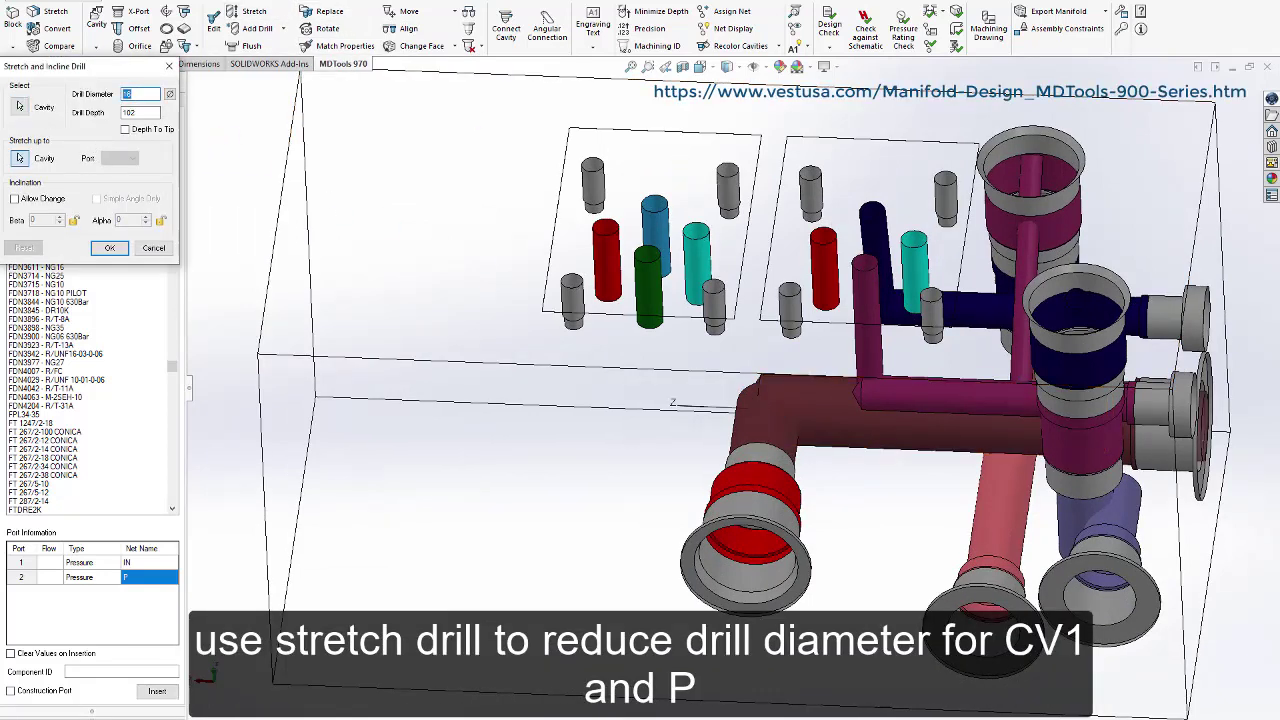
key("Tab")
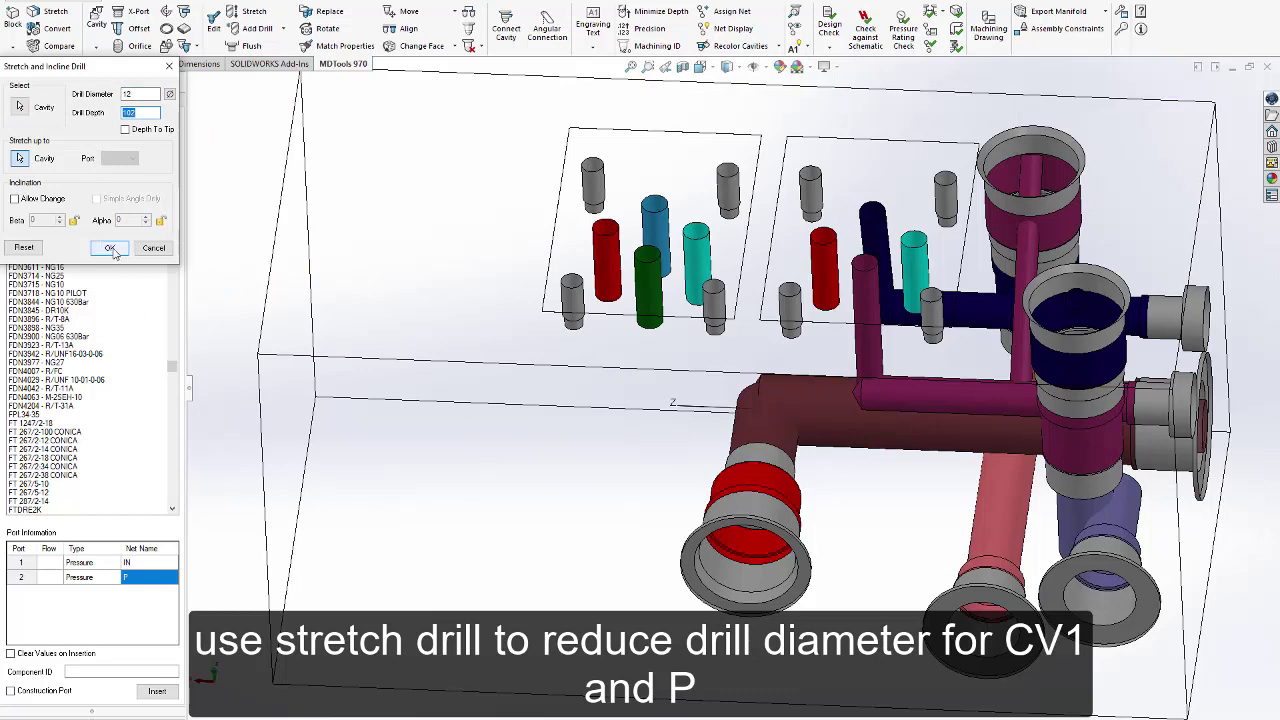
left_click(254, 11)
left_click(751, 414)
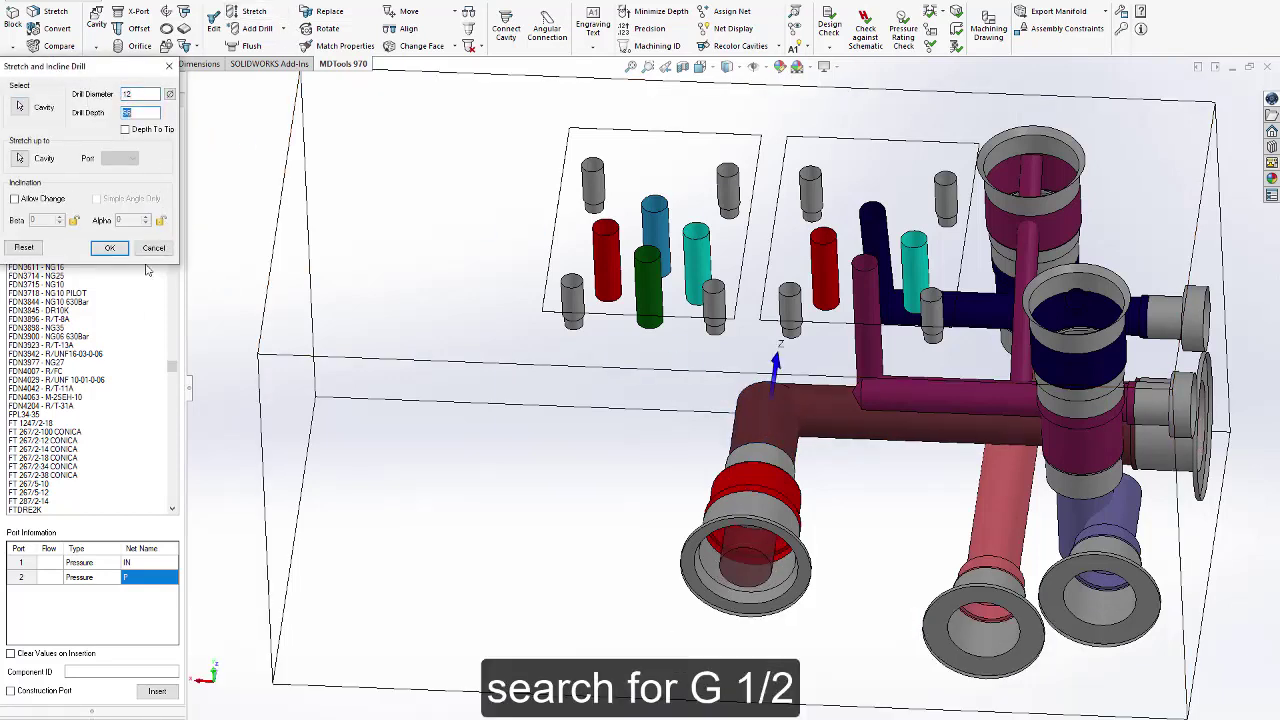
left_click(110, 247)
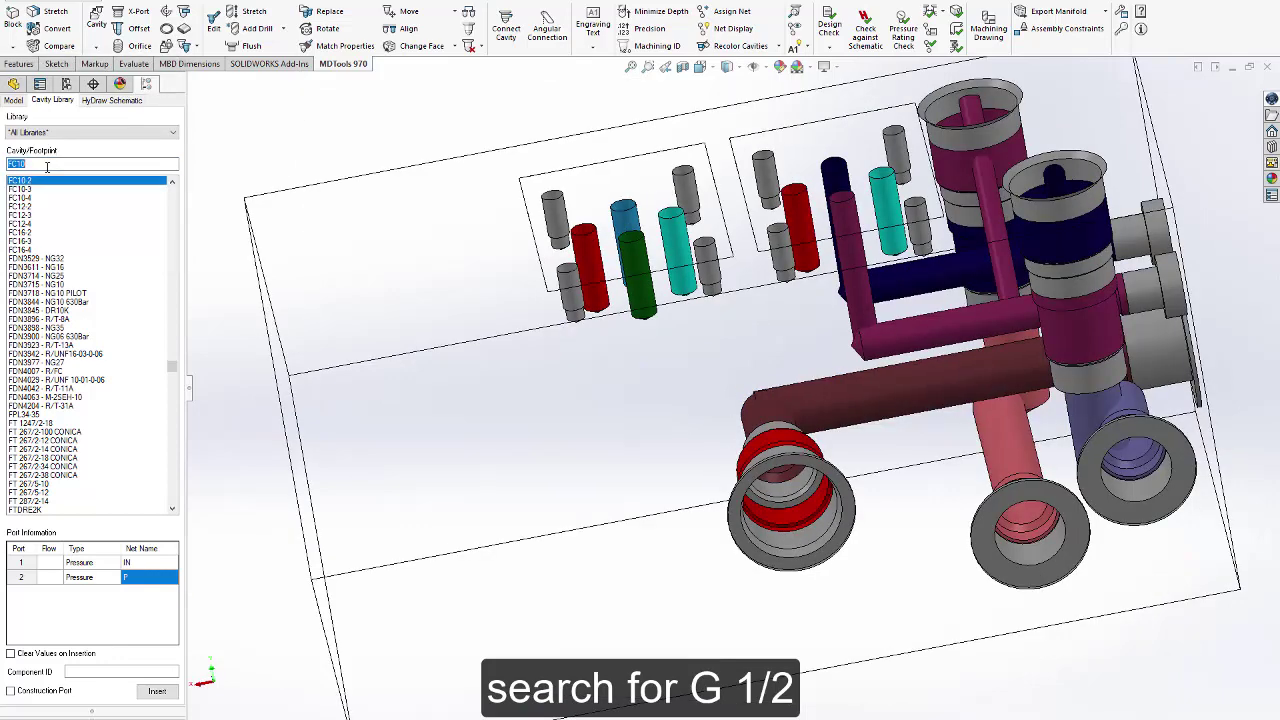
Insert a G 1/2-14 port as P1 on the right face at X 81, Y 59, connected to CV1 port 2.
type("G 1/2")
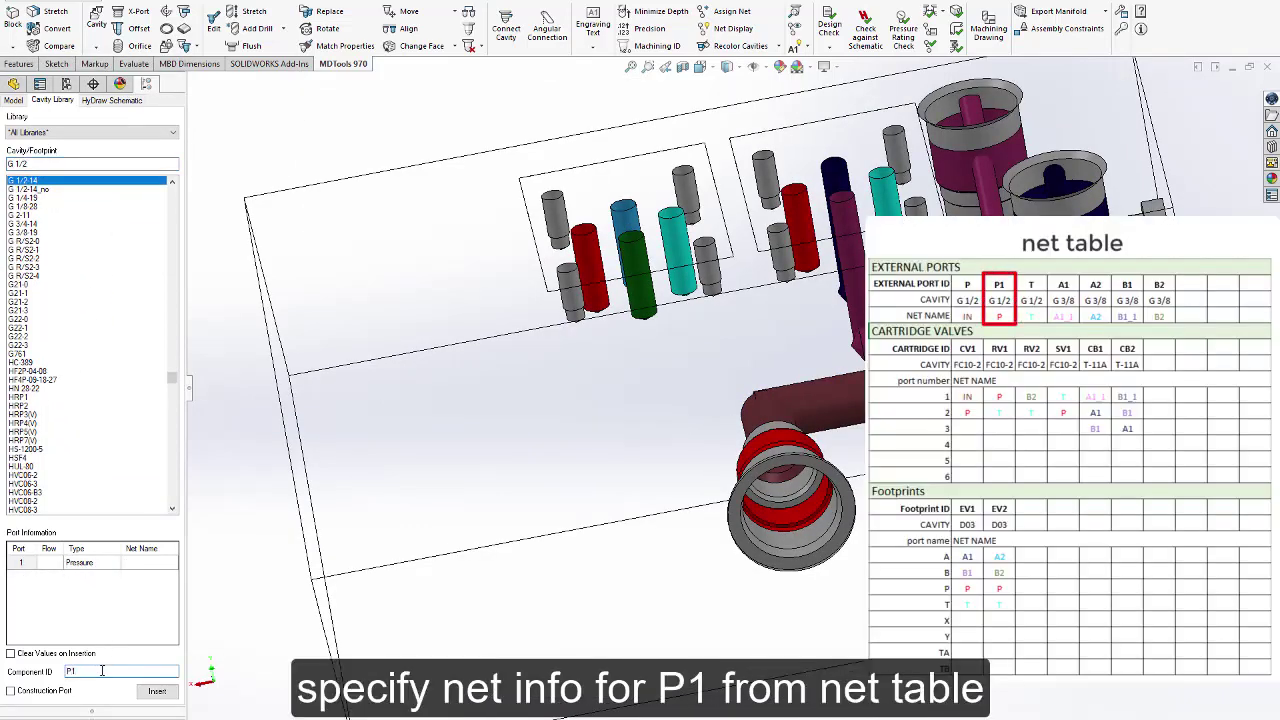
left_click(154, 697)
middle_click_drag(785, 365, 527, 508)
left_click(521, 488)
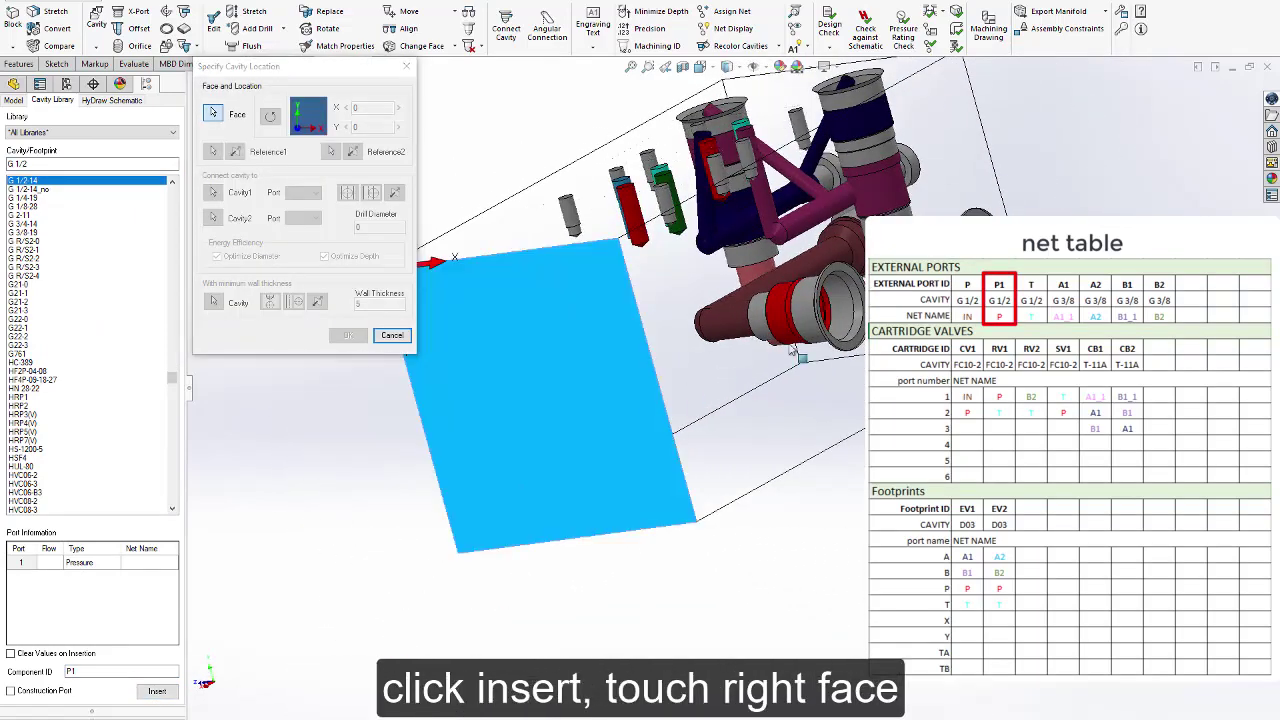
left_click(785, 327)
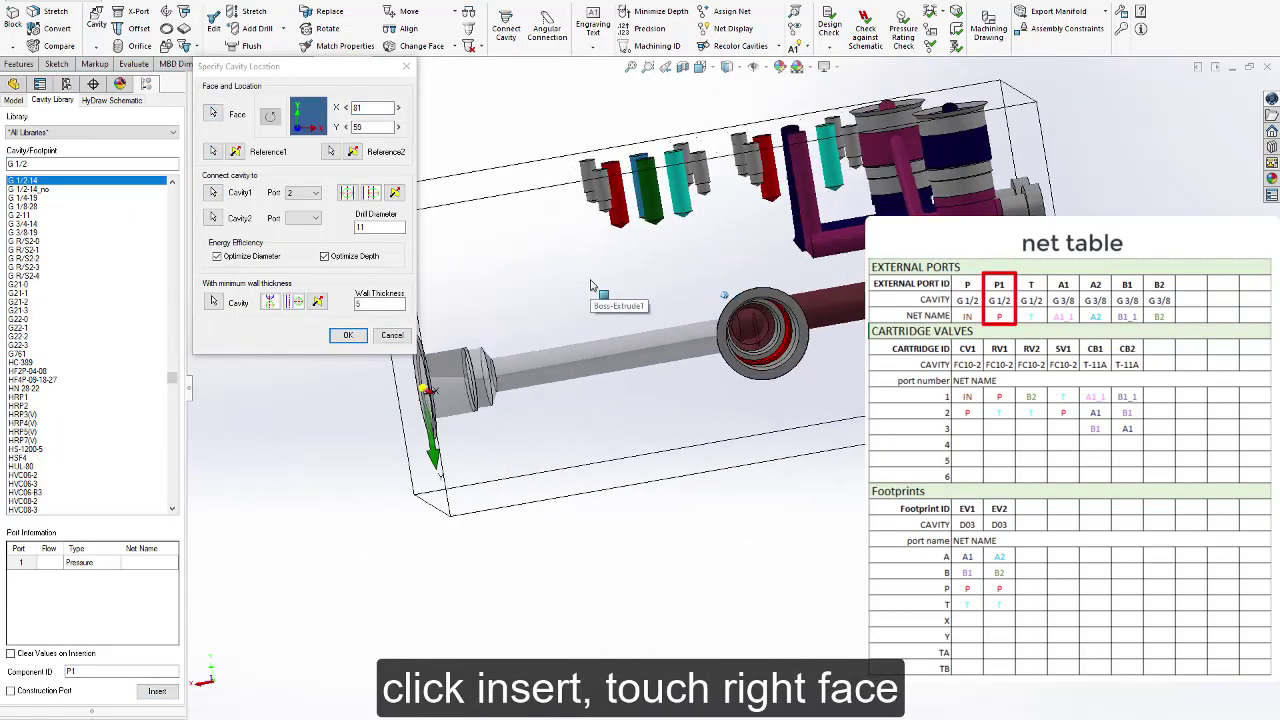
left_click(340, 336)
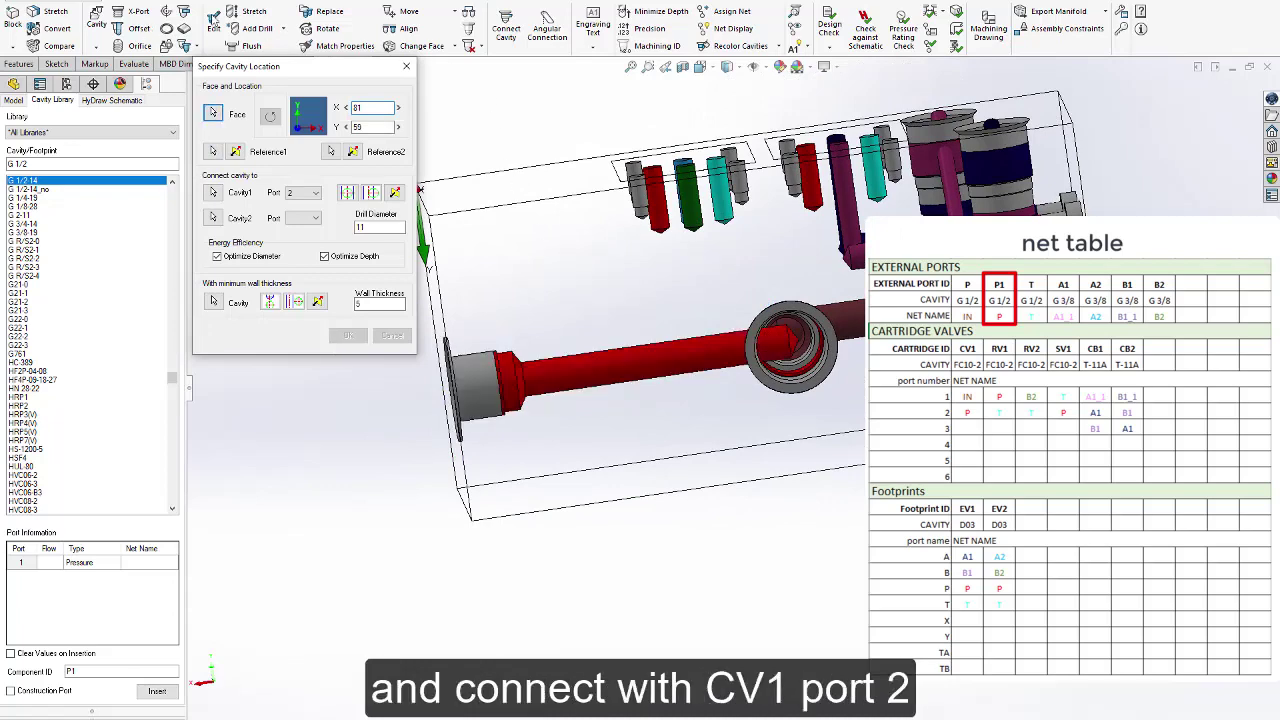
Stretch P1's drill past CV1 towards EV1's port P, to a depth of 125 mm.
left_click(245, 11)
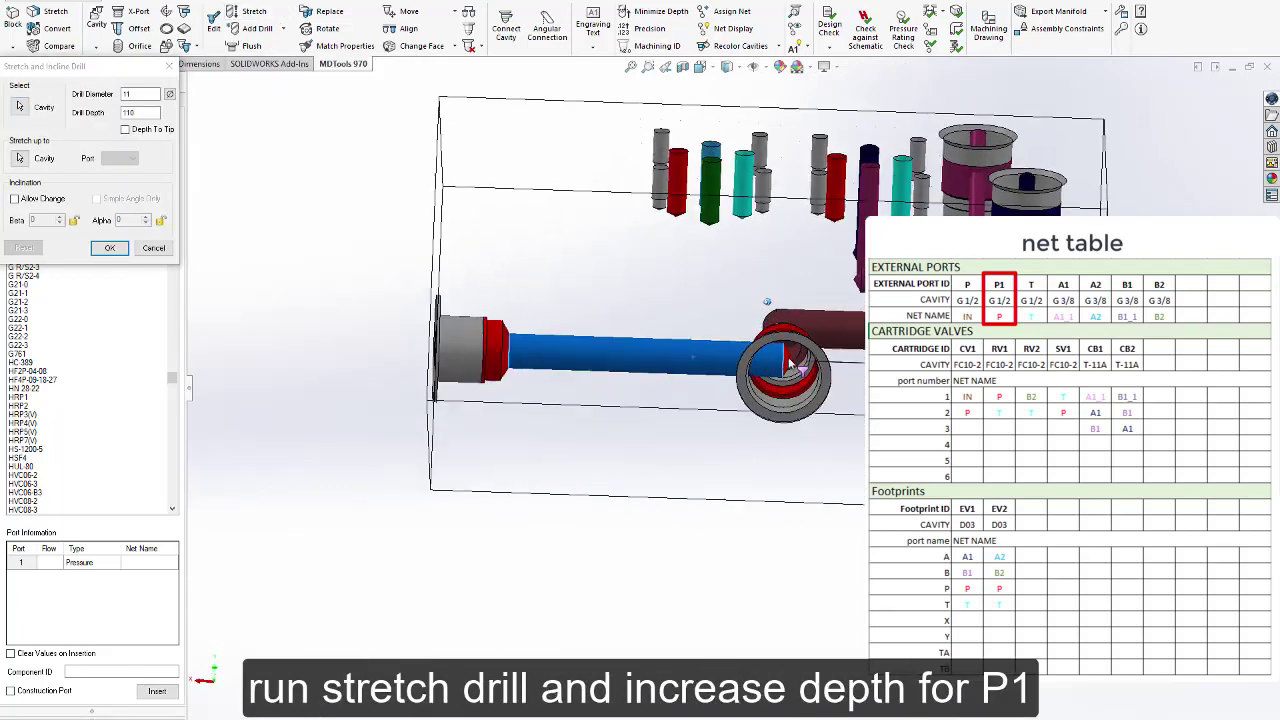
left_click(20, 106)
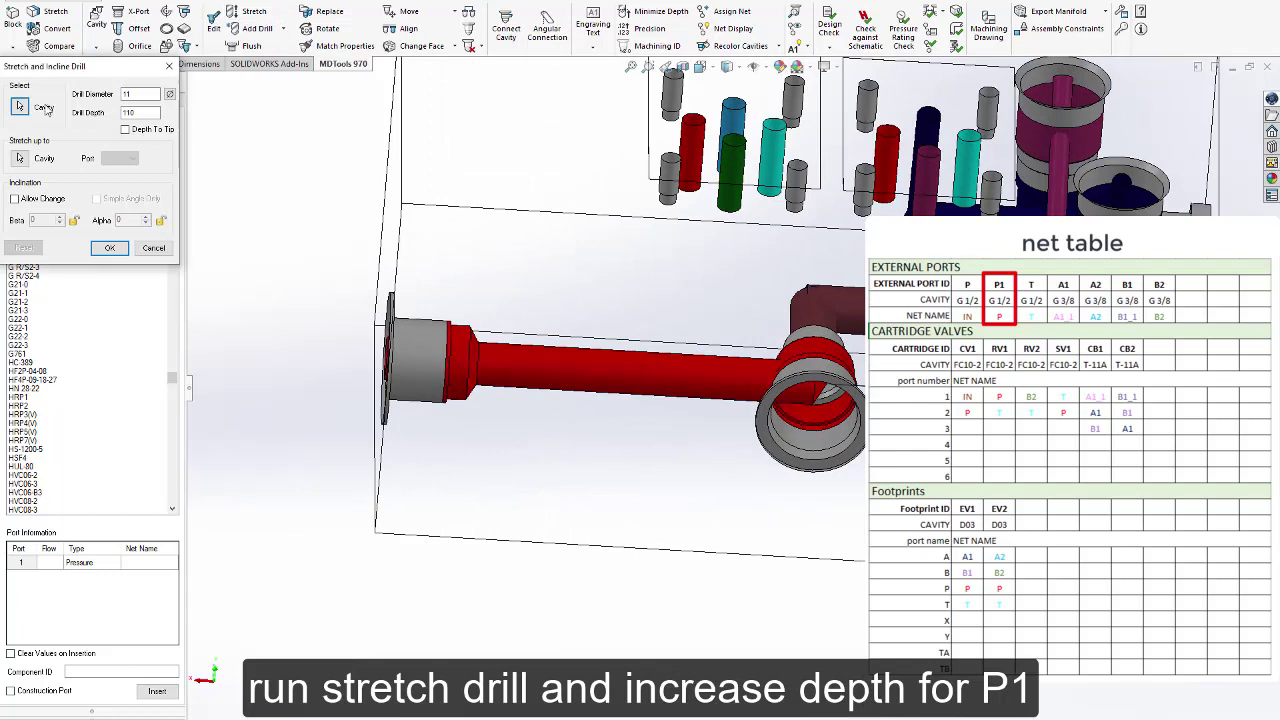
left_click(855, 140)
left_click(110, 247)
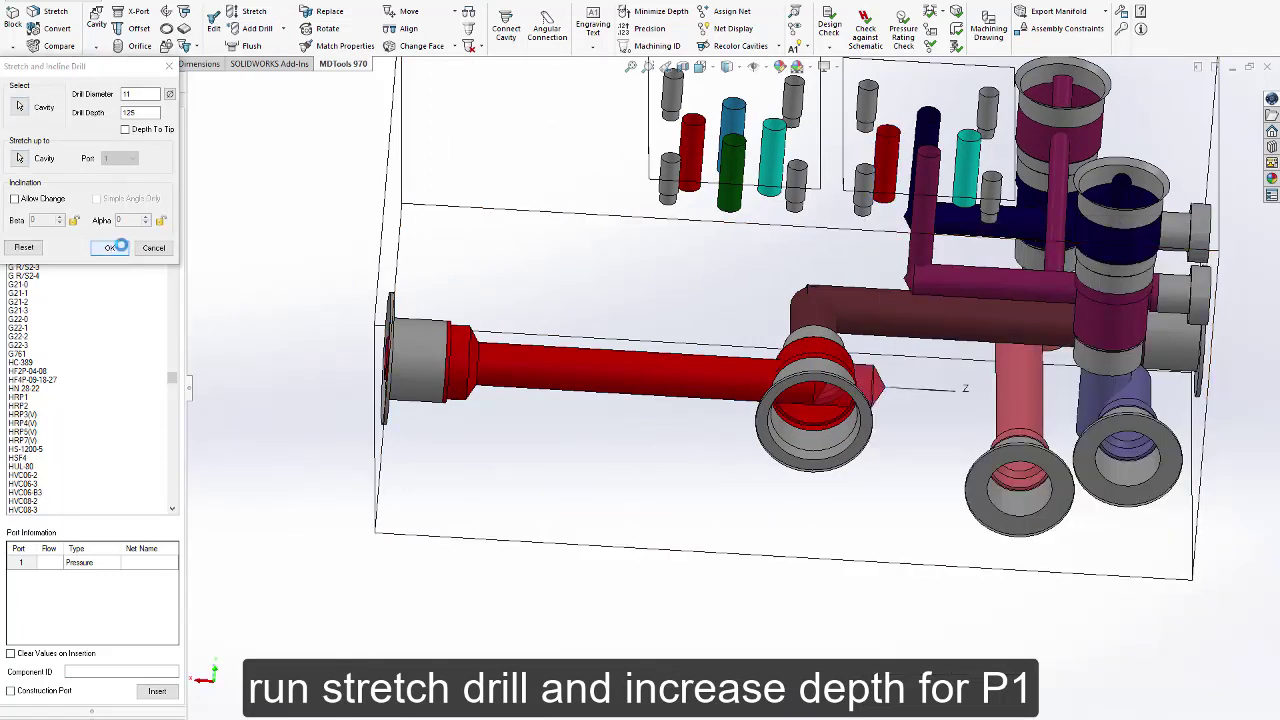
Stretch EV1's port P drill to P1's drill with inclination allowed, beta 27, alpha 90 and depth 66 mm.
left_click(249, 17)
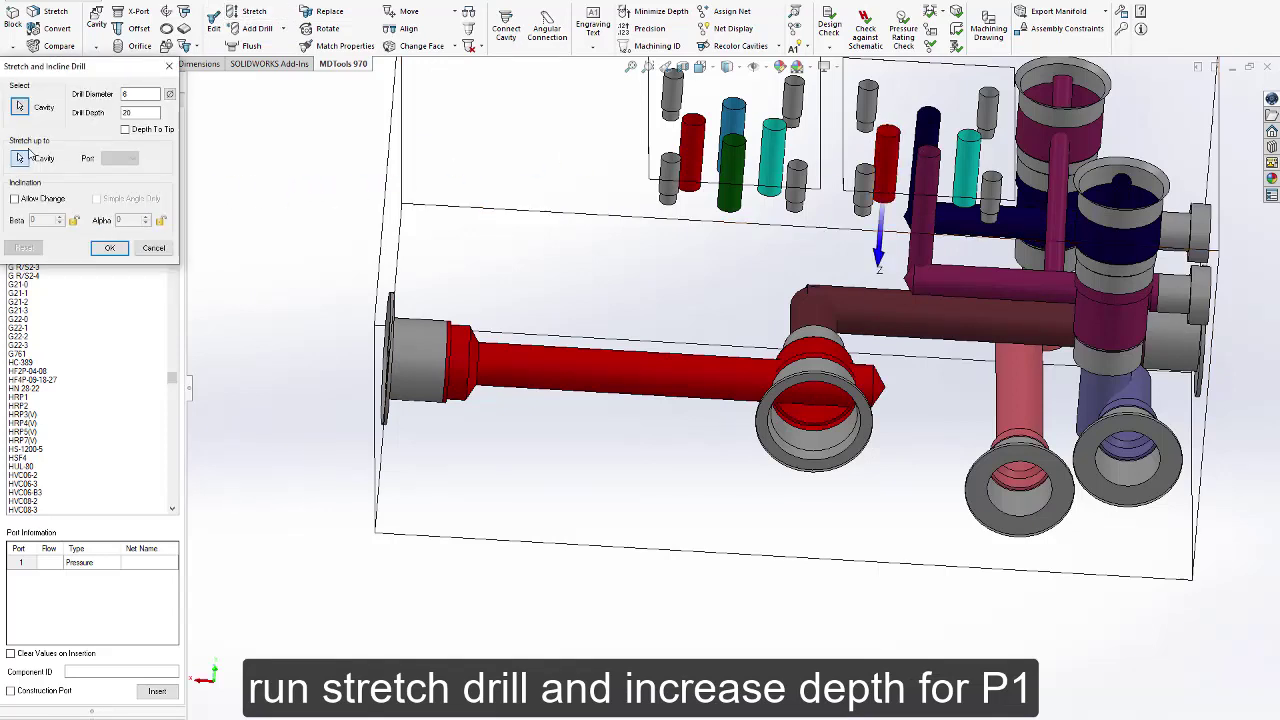
left_click(650, 368)
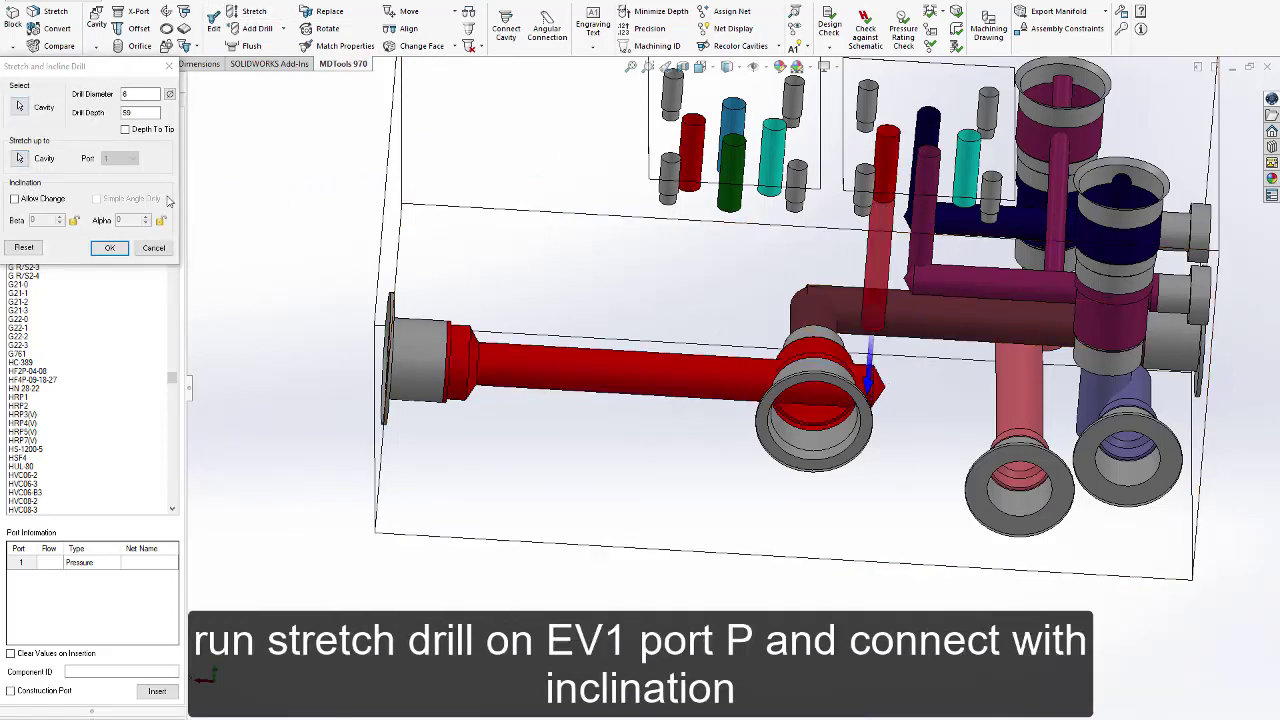
left_click(24, 202)
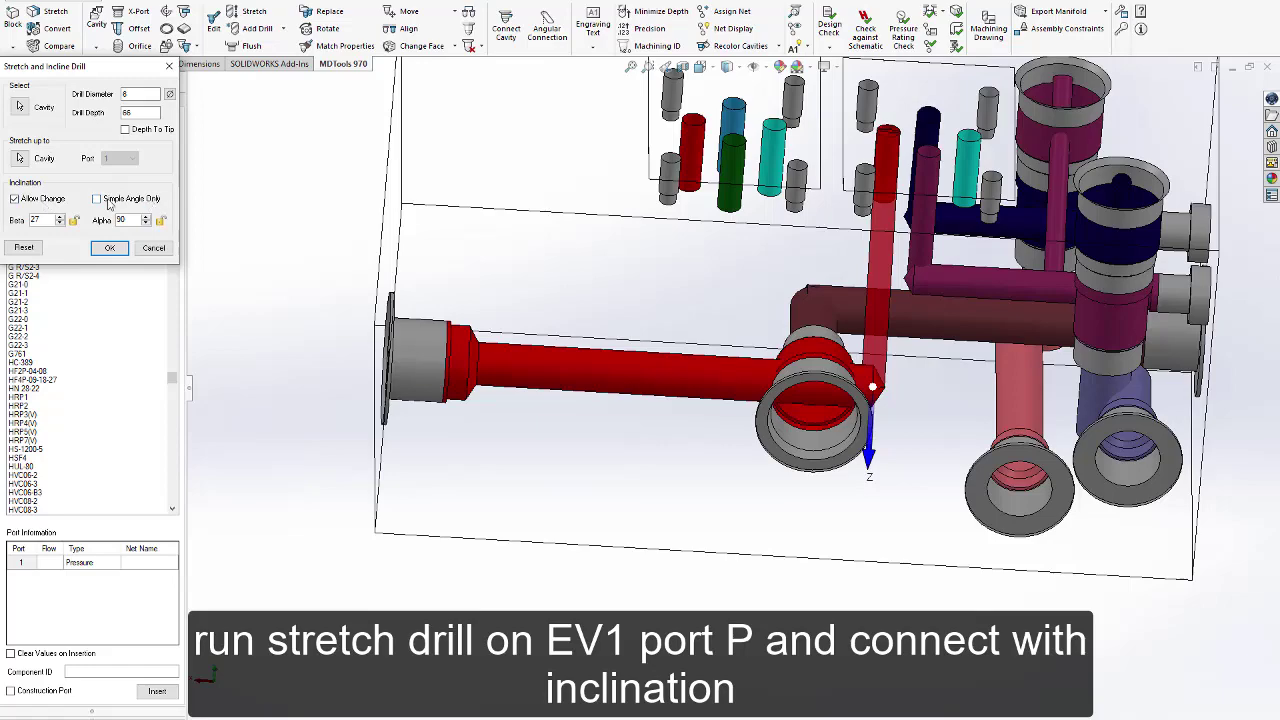
key("Left")
key("Left")
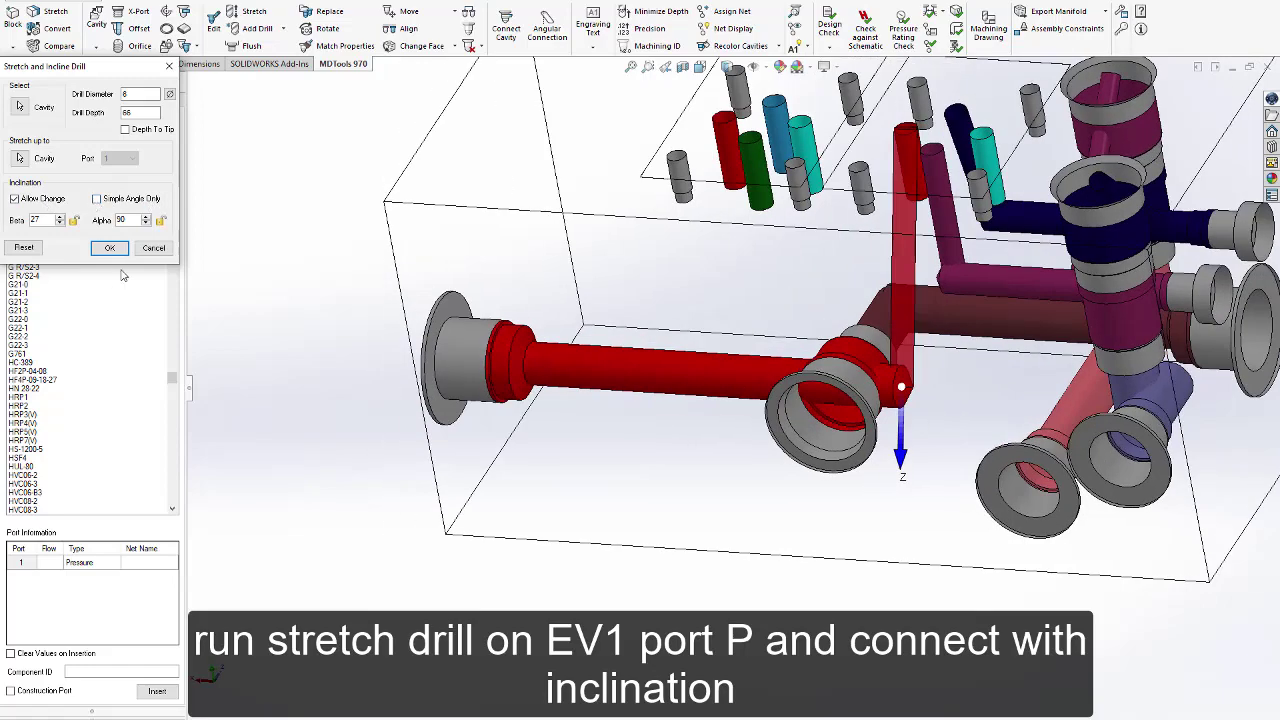
left_click(110, 248)
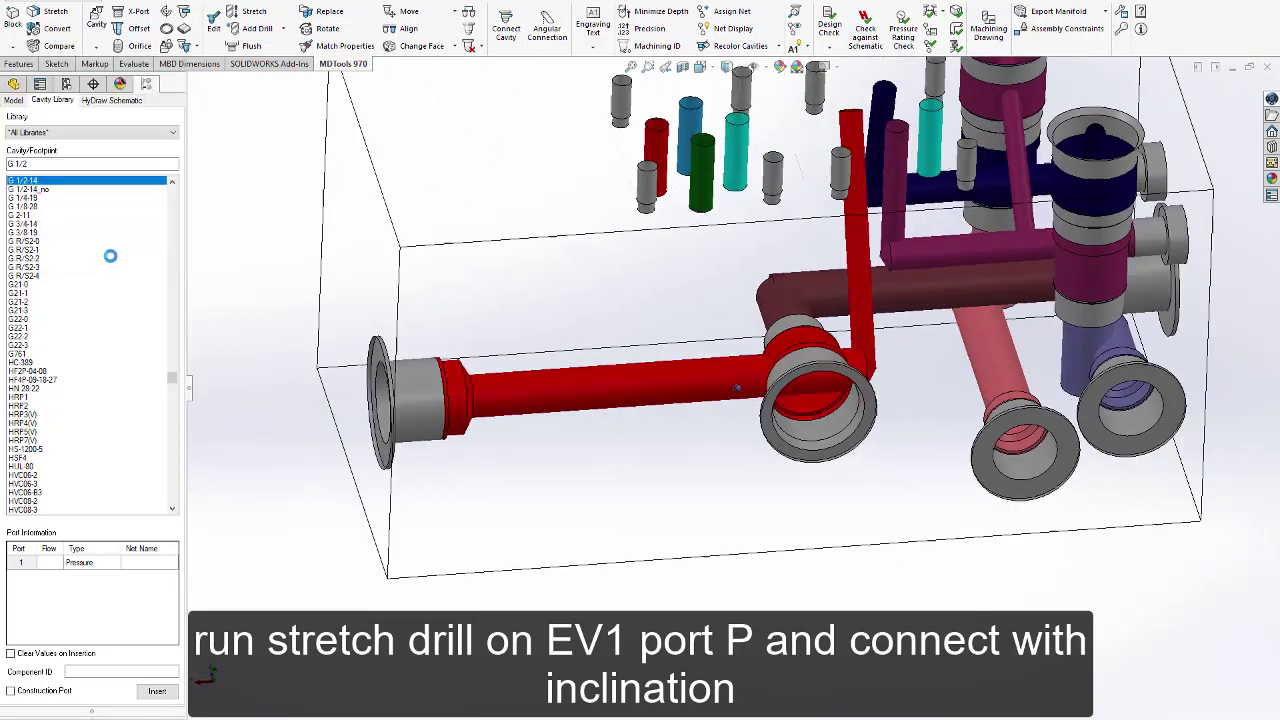
Match the drill diameter, depth, tip angle, beta and alpha of EV1's port P onto EV2's port P.
left_click(372, 48)
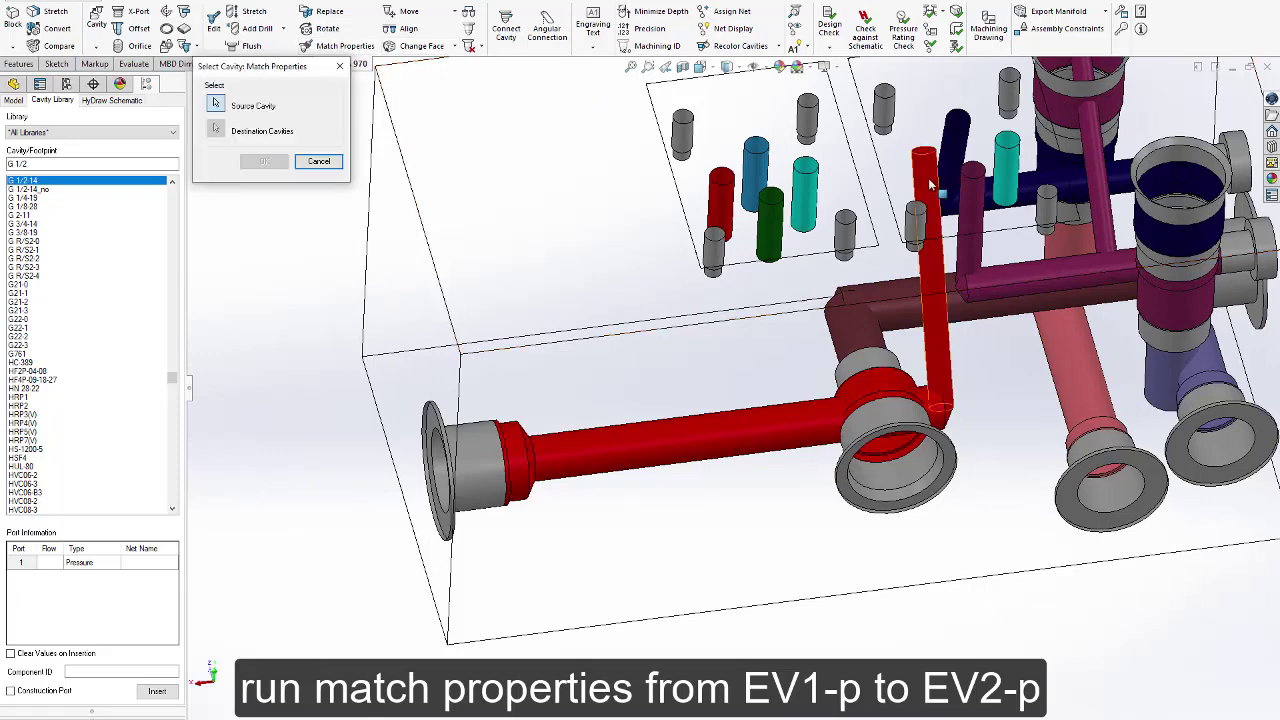
left_click(927, 186)
left_click(723, 189)
left_click(262, 162)
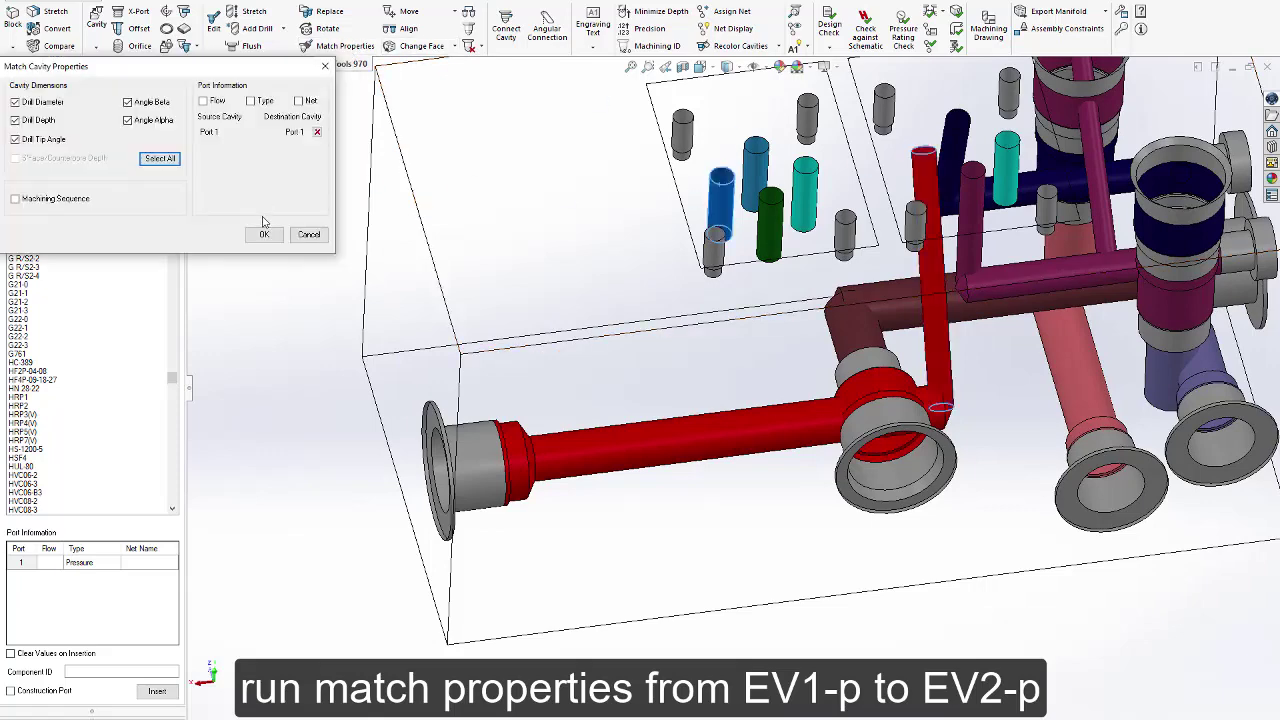
left_click(258, 236)
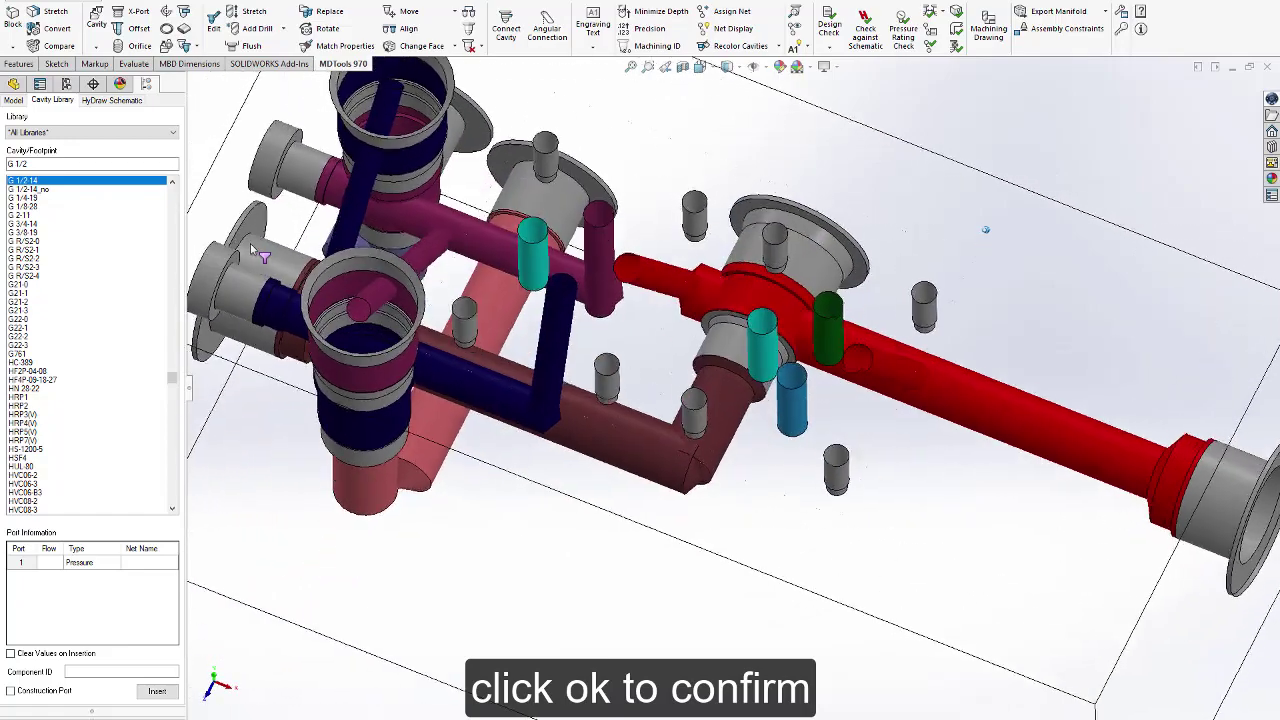
Pick the G 3/8-19 port cavity from the library and assign it component ID A2 and net name A2.
double_click(50, 162)
type("G")
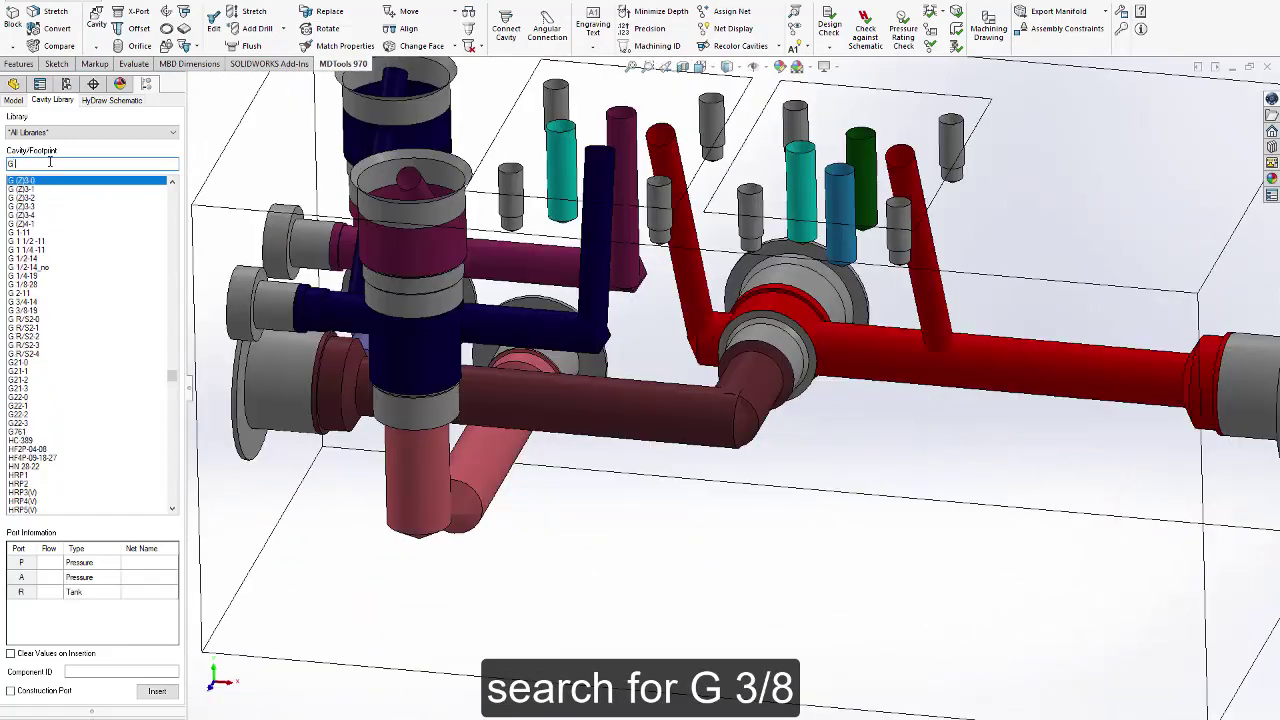
type(" 3/8")
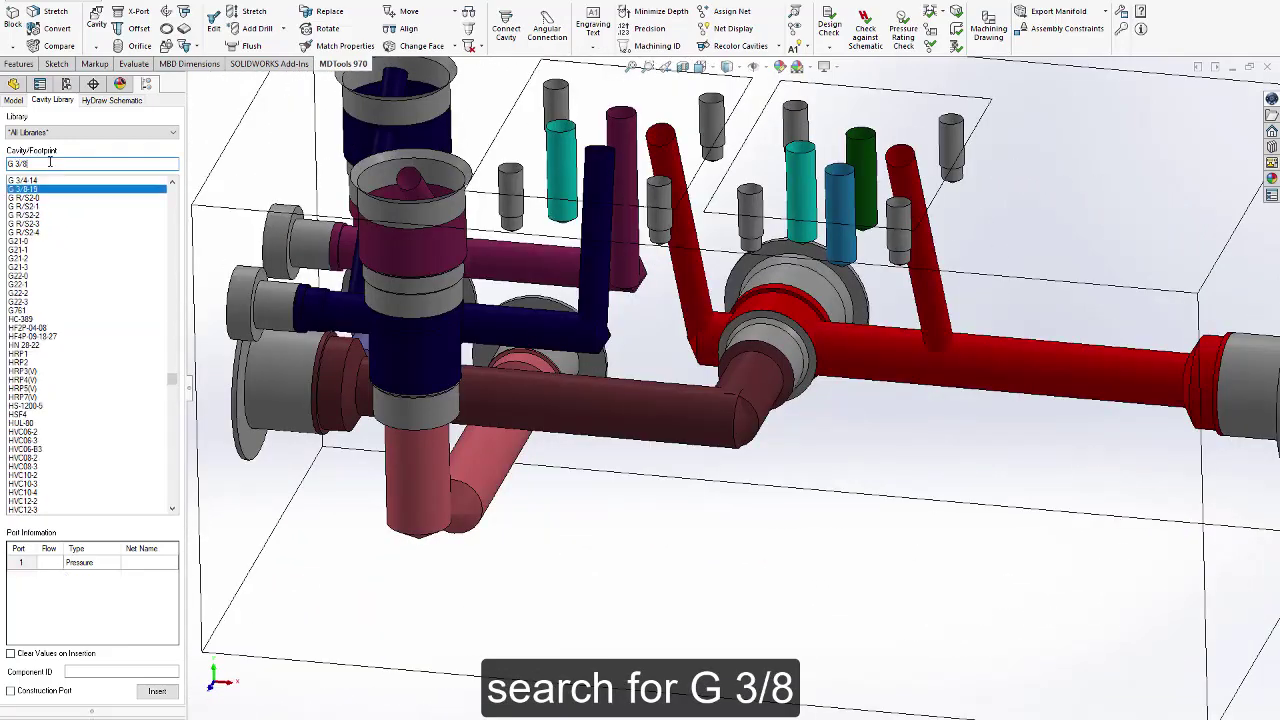
left_click(98, 671)
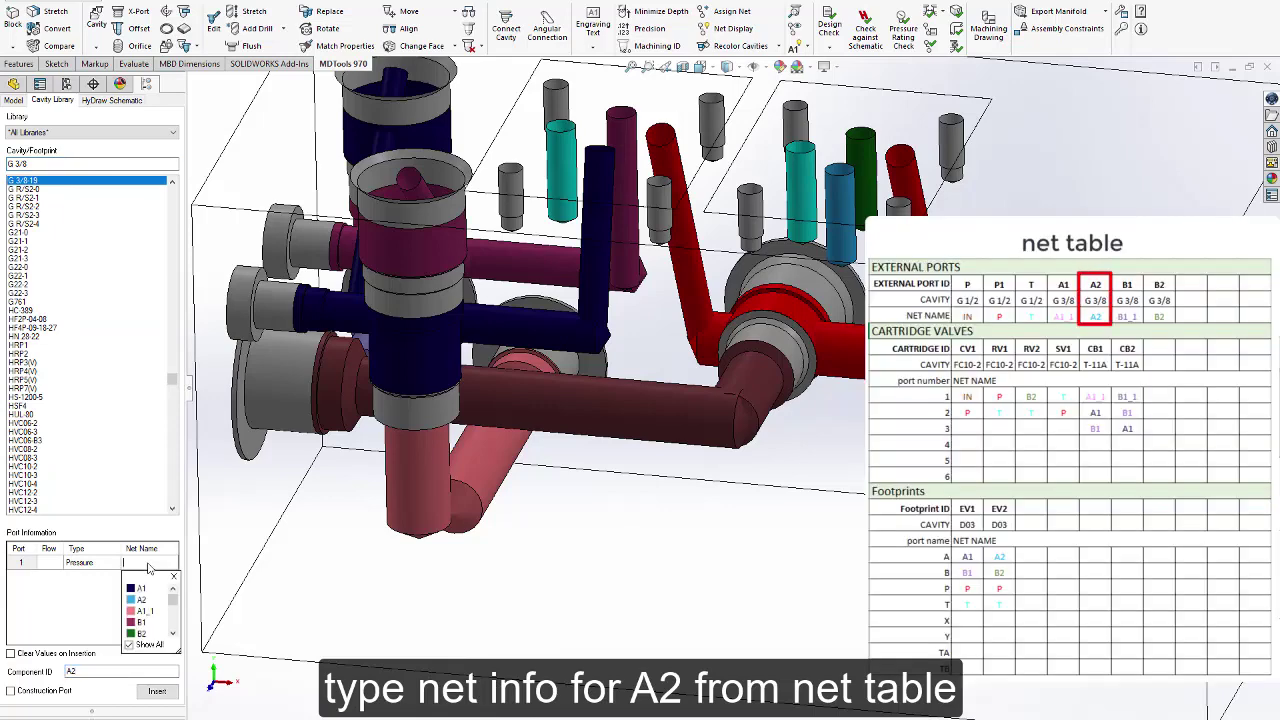
Insert port A2 on the block's back face, connected to EV2's port A, at X 124, Y 80.
left_click(157, 691)
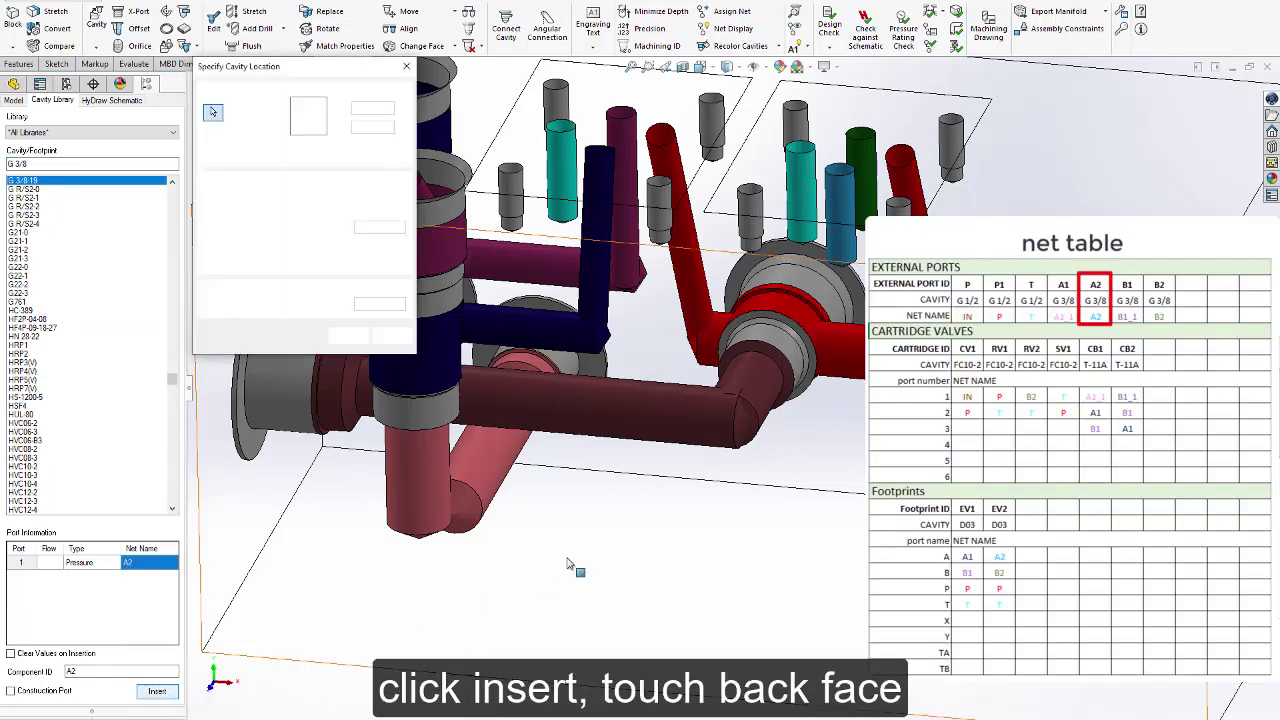
left_click(720, 266)
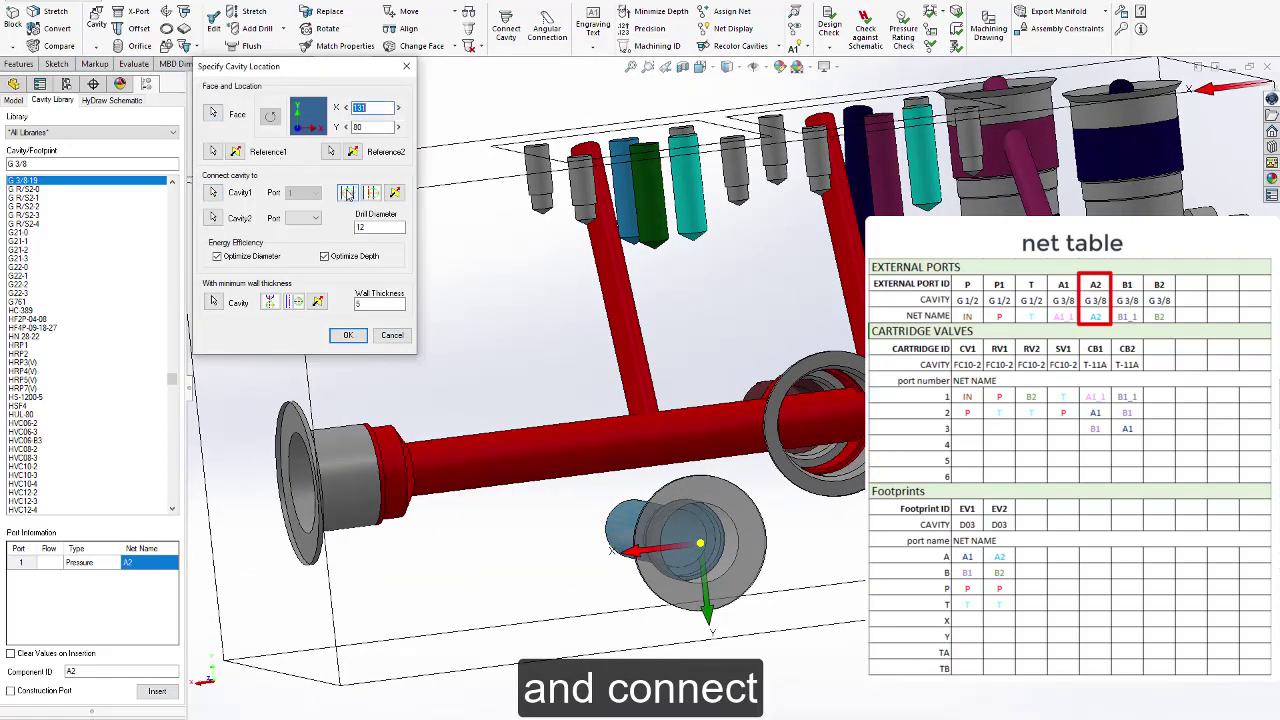
left_click(347, 192)
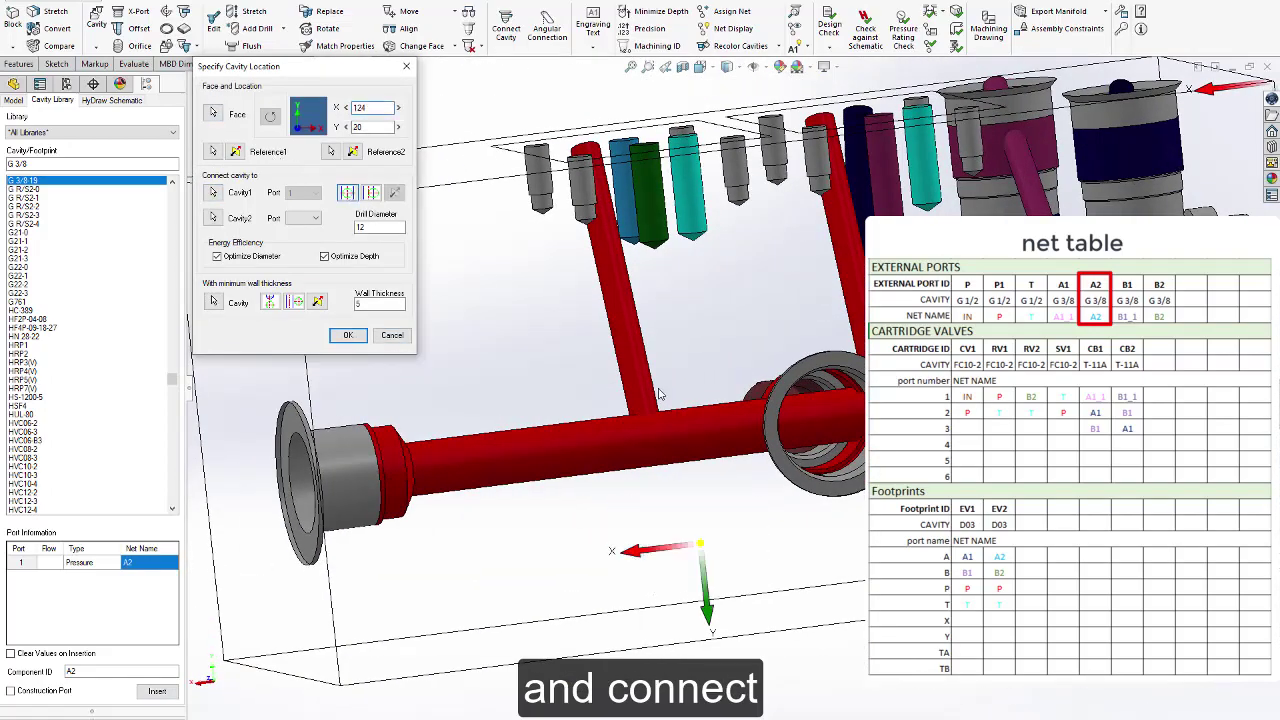
left_click(729, 421)
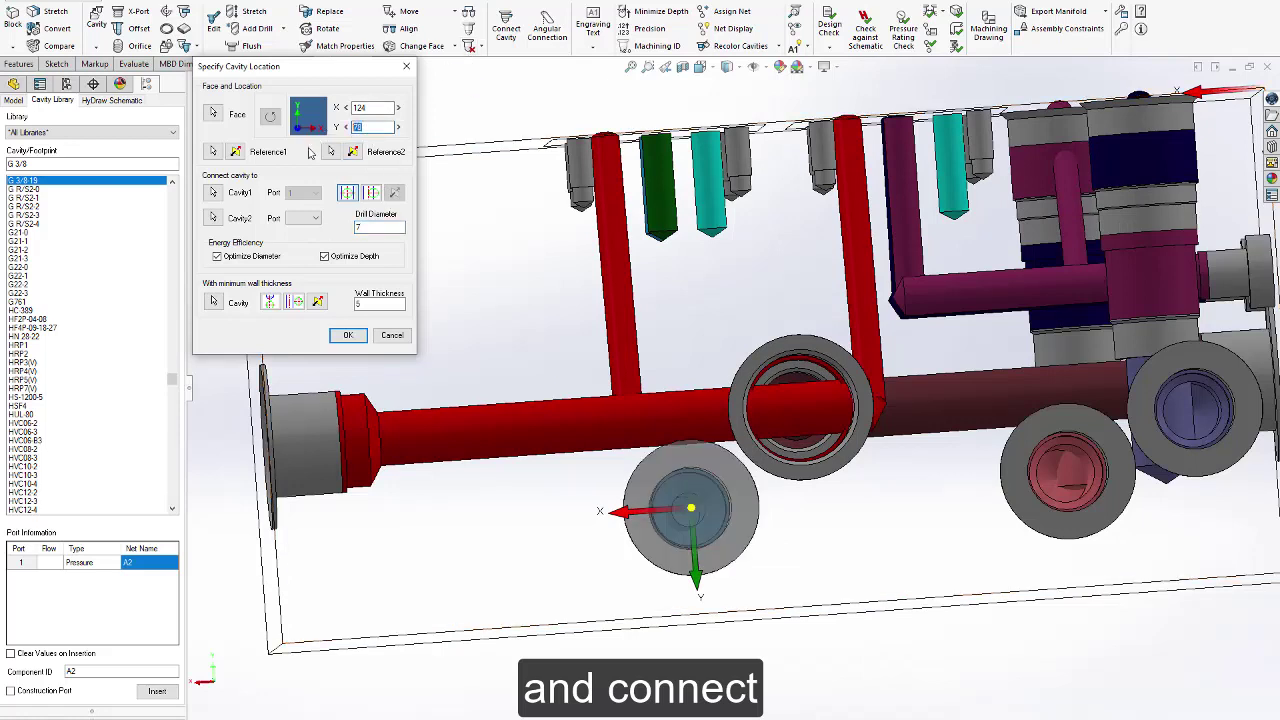
type("80")
key("Return")
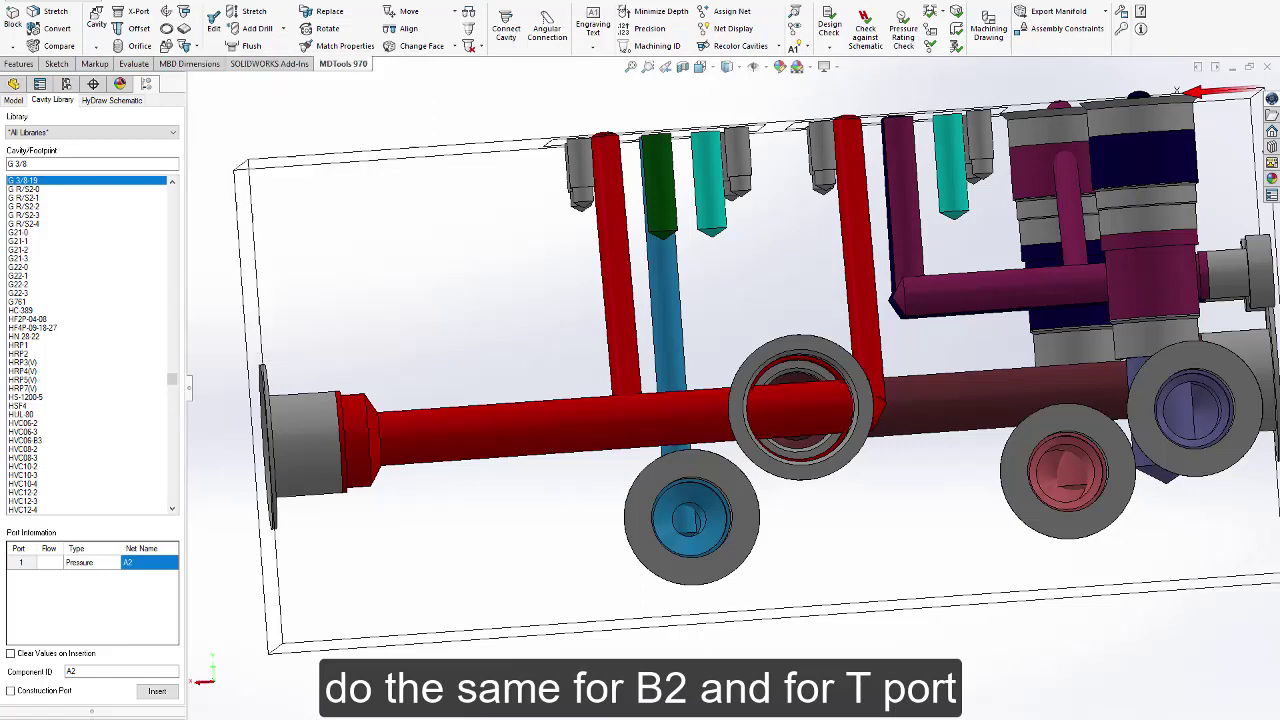
Insert a G 3/8-19 port as B2 with net B2 on the back face at X 124, Y 20, connected to EV2's port B.
left_click(91, 671)
type("B")
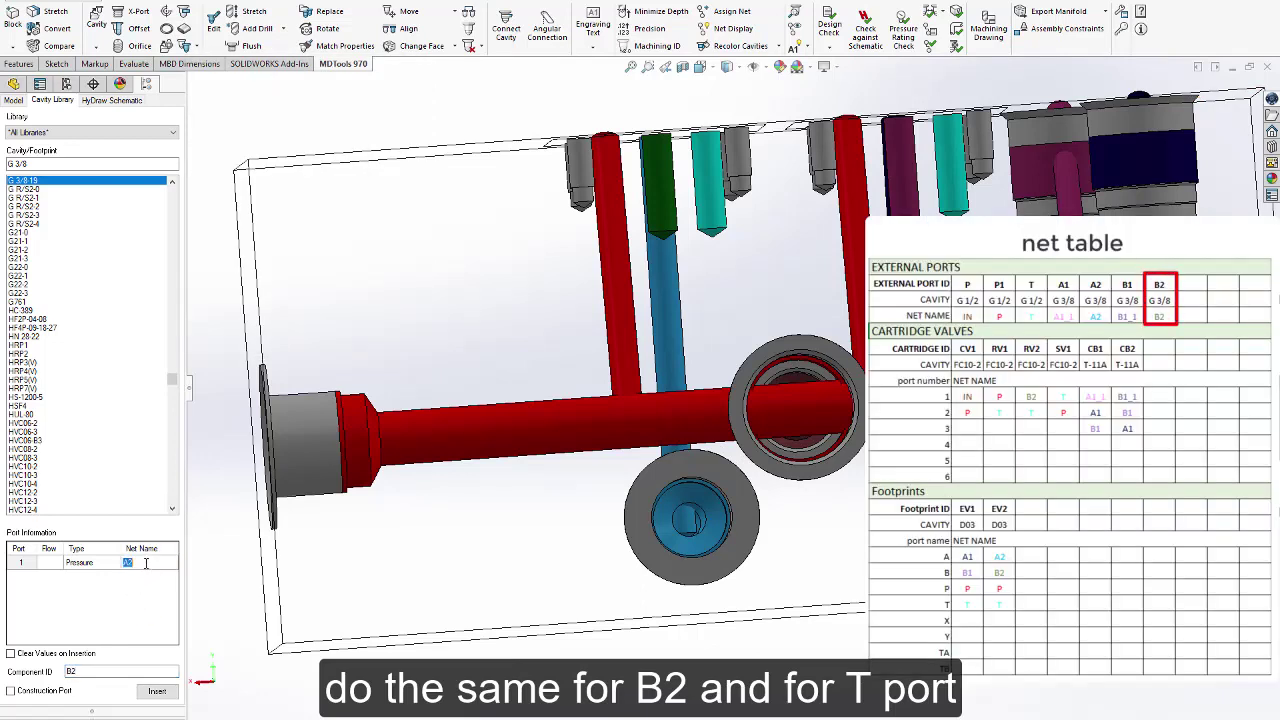
left_click(157, 691)
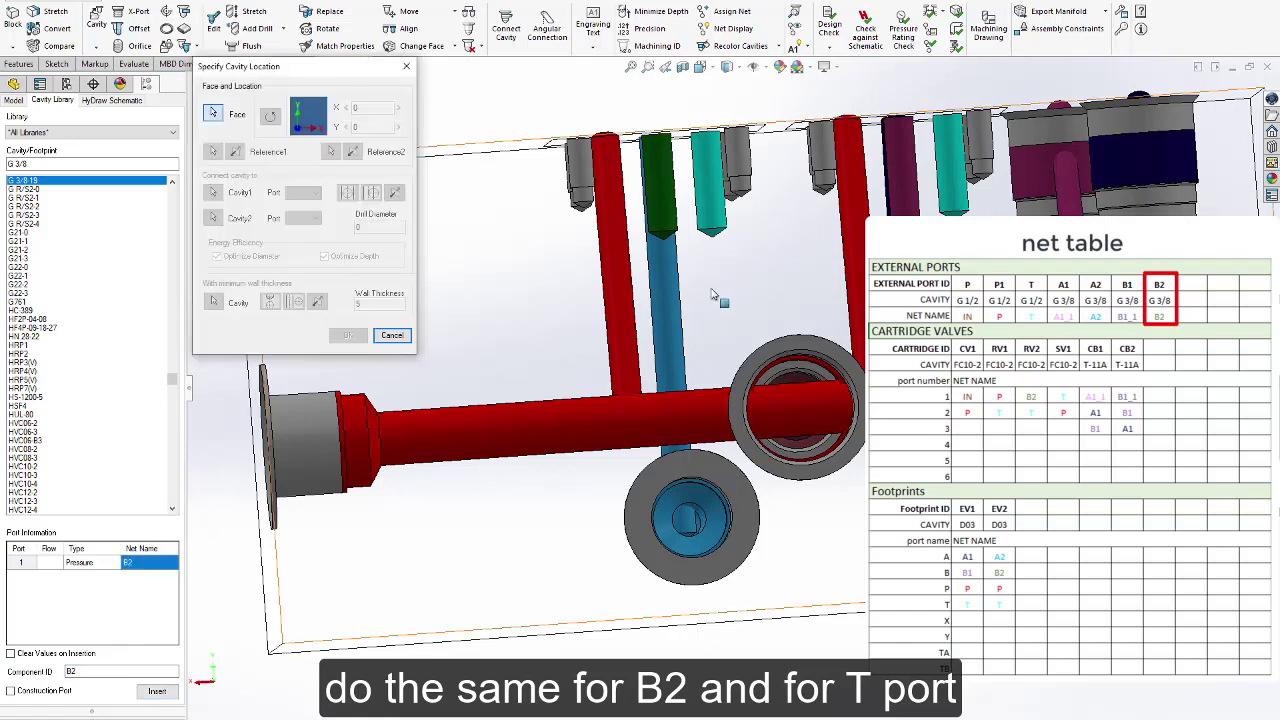
left_click(668, 220)
left_click(659, 193)
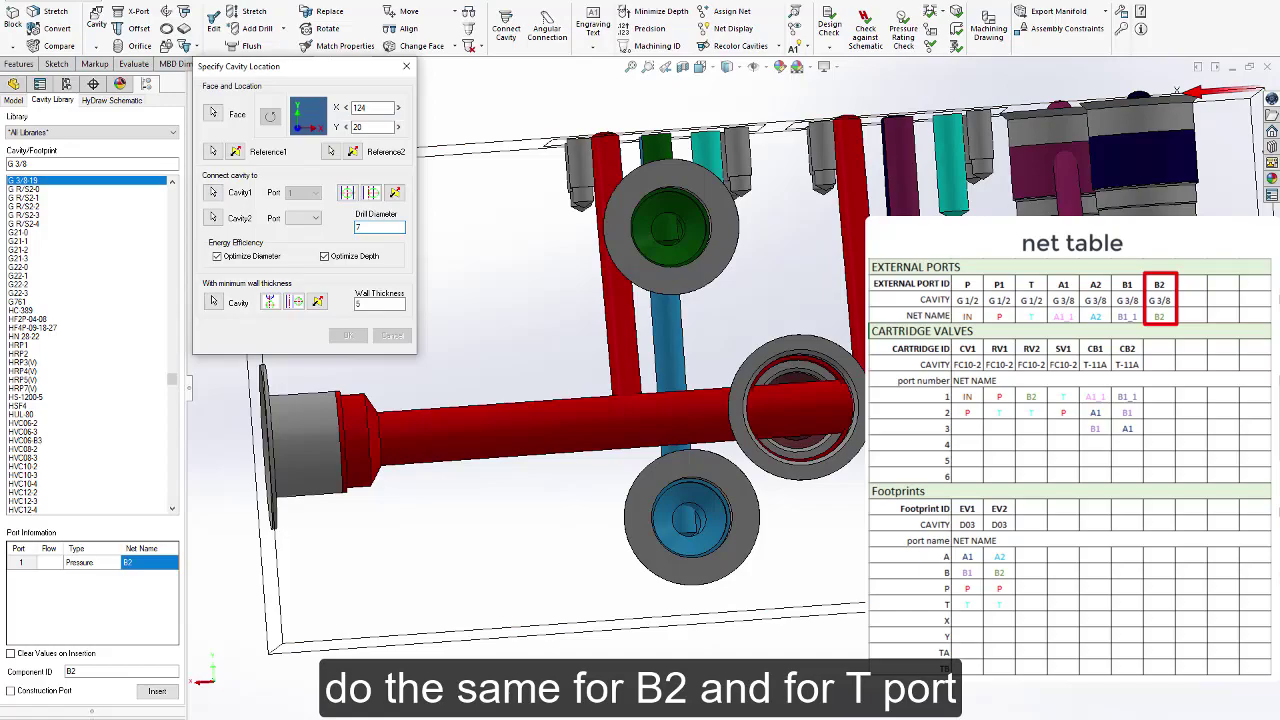
middle_click_drag(378, 288, 691, 316)
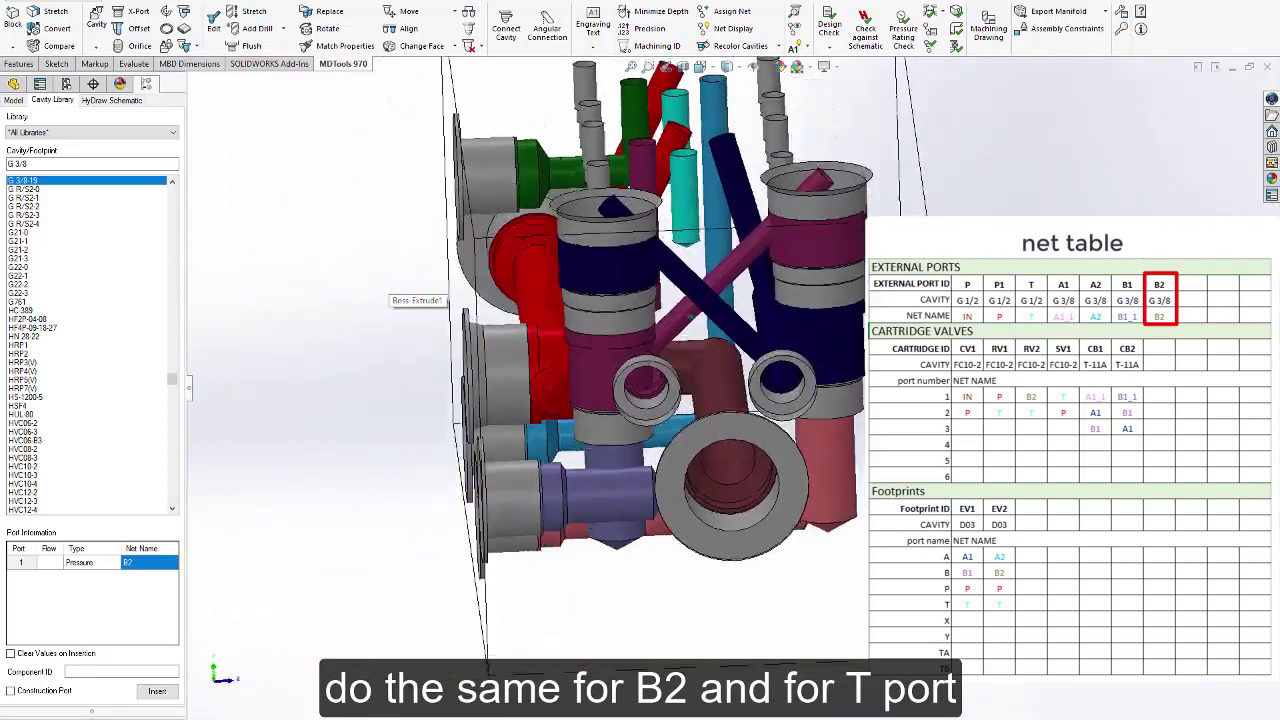
Insert an X-Port plug with a 6 mm drill on the front face at X 64, Y 47, linking EV1's port T to port T.
middle_click_drag(830, 375, 603, 330)
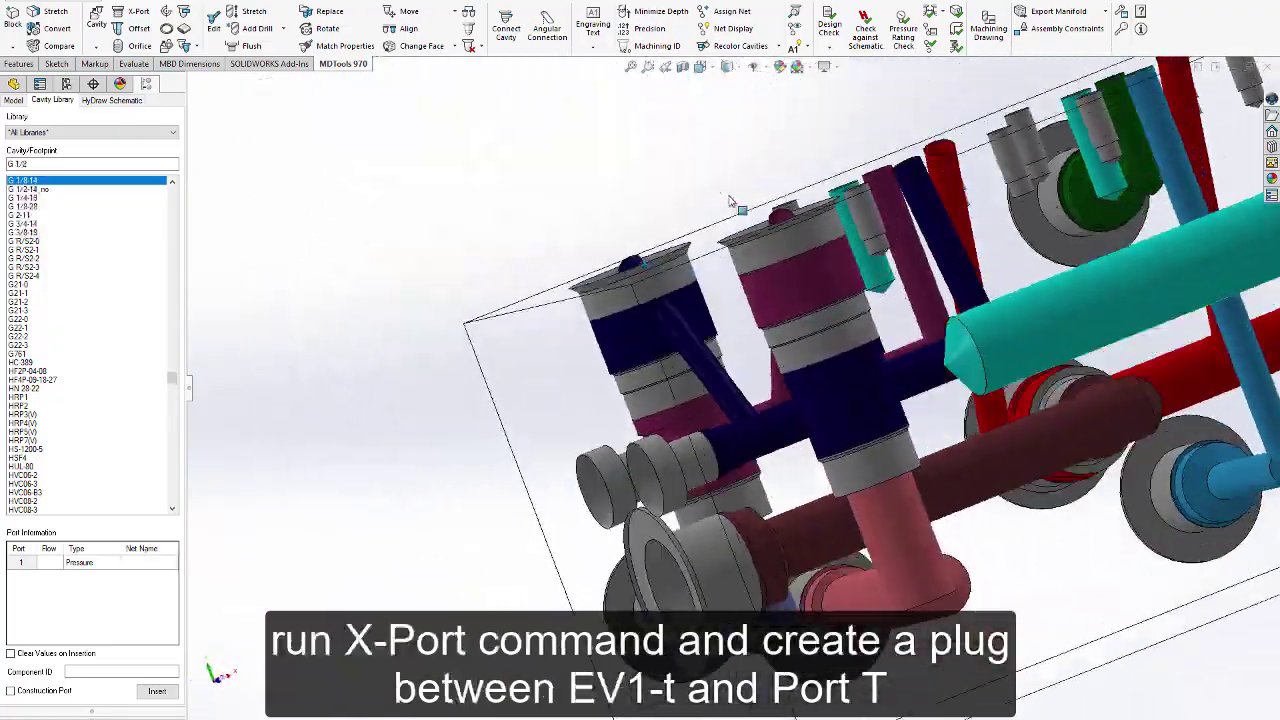
middle_click_drag(737, 206, 752, 216)
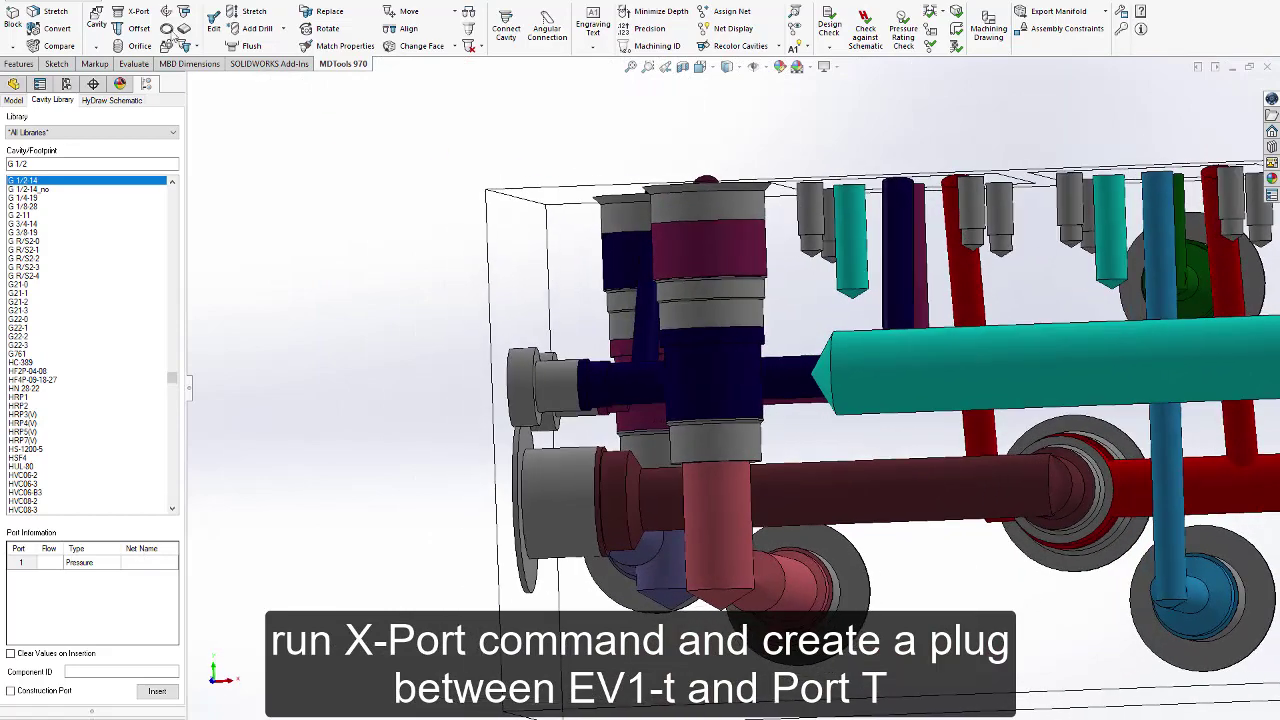
left_click(156, 18)
left_click(850, 238)
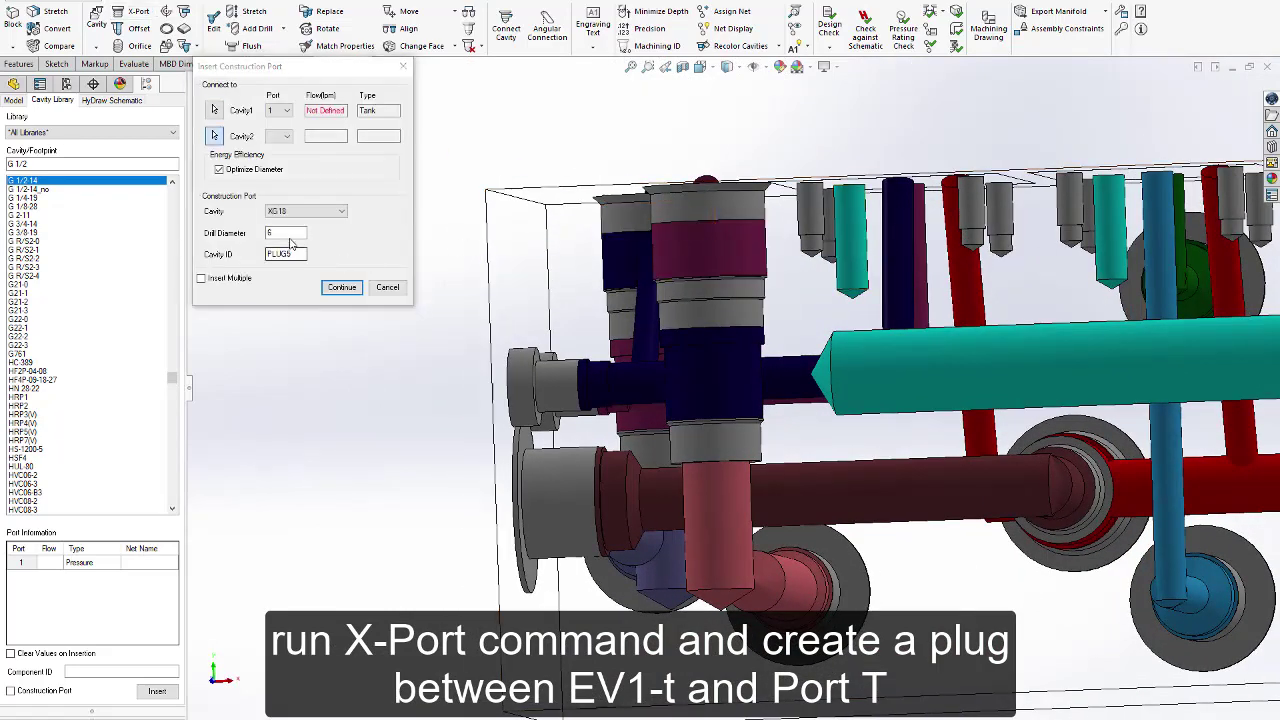
left_click(341, 287)
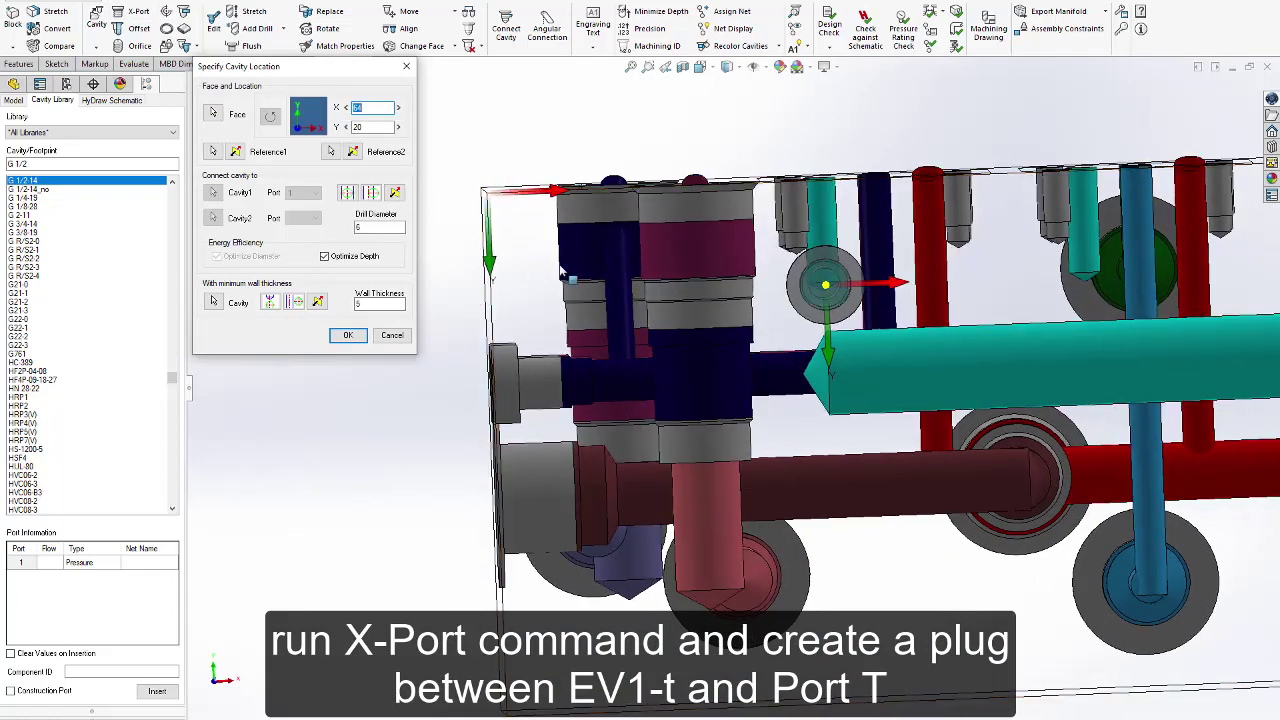
left_click_drag(843, 343, 836, 432)
left_click(343, 336)
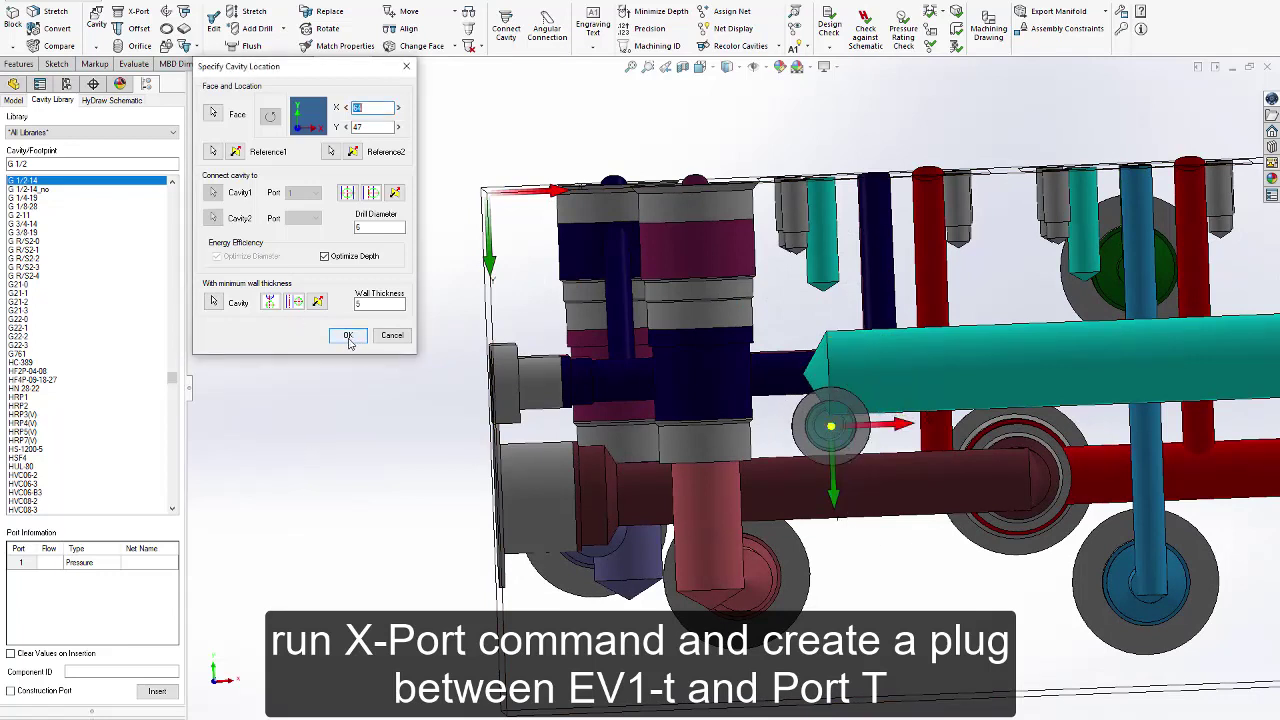
left_click(349, 342)
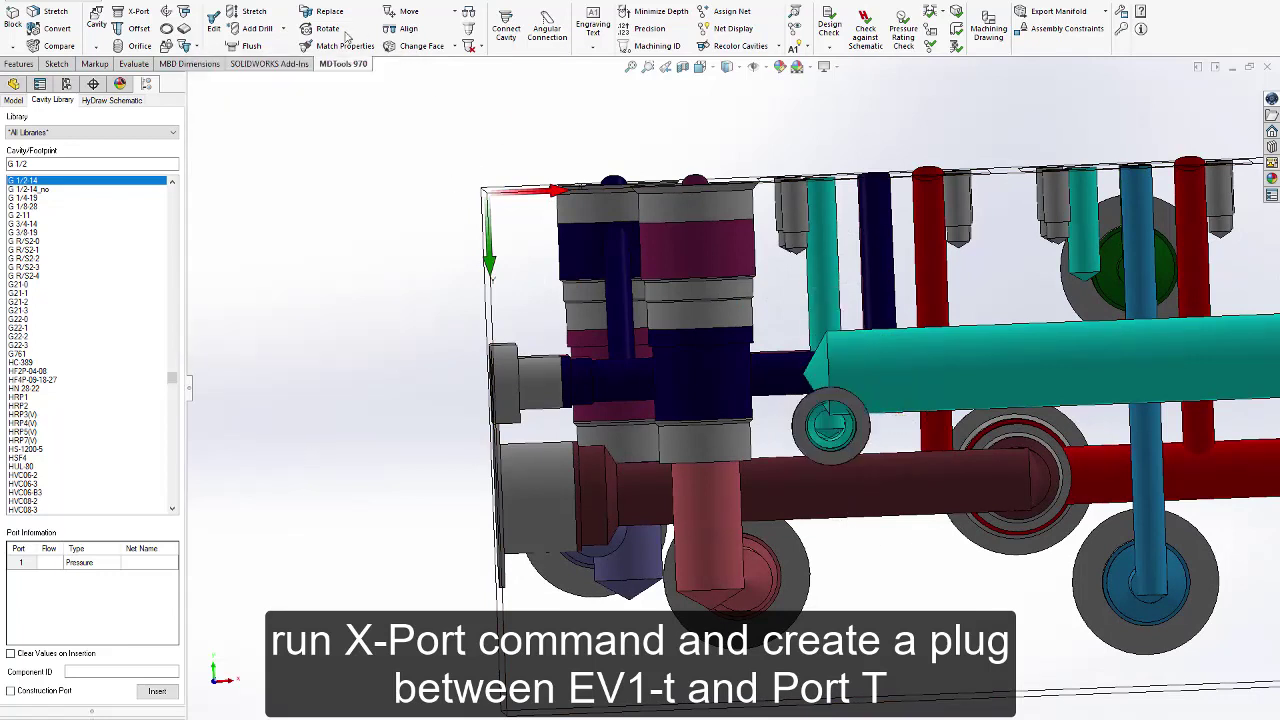
Align port T with the plug that connects it to EV1's port T.
left_click(409, 28)
left_click(829, 423)
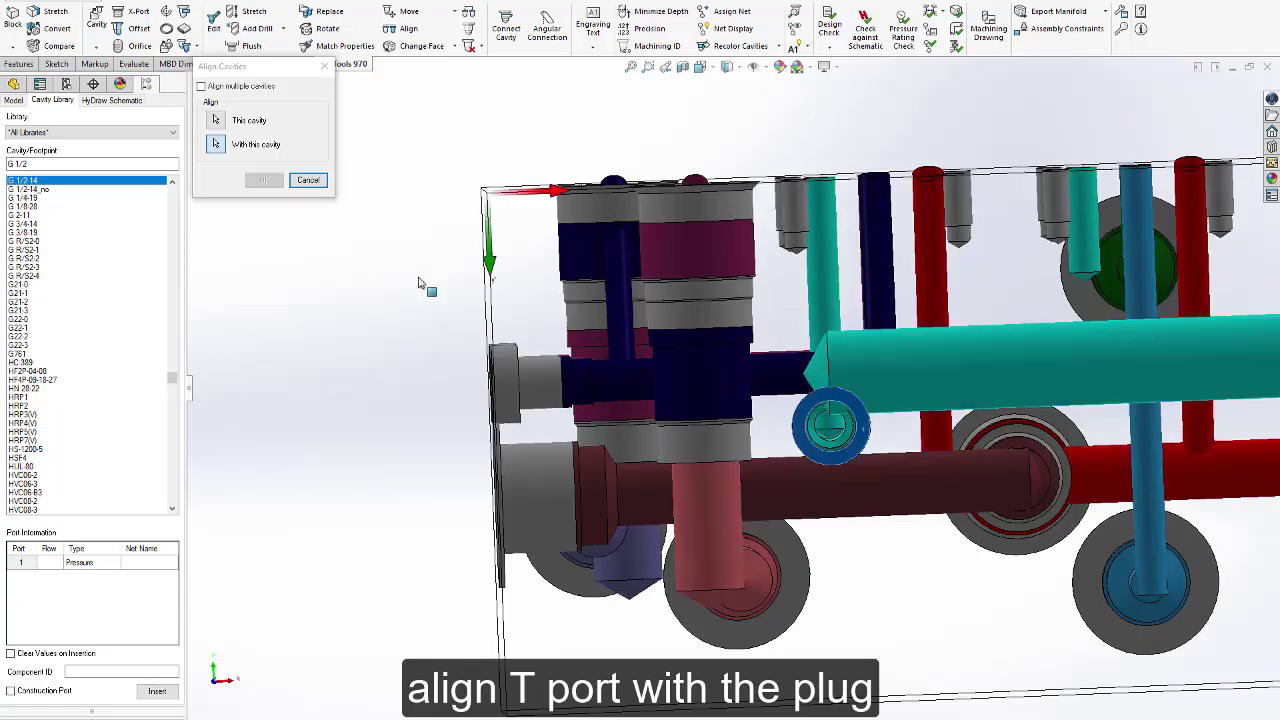
left_click(263, 181)
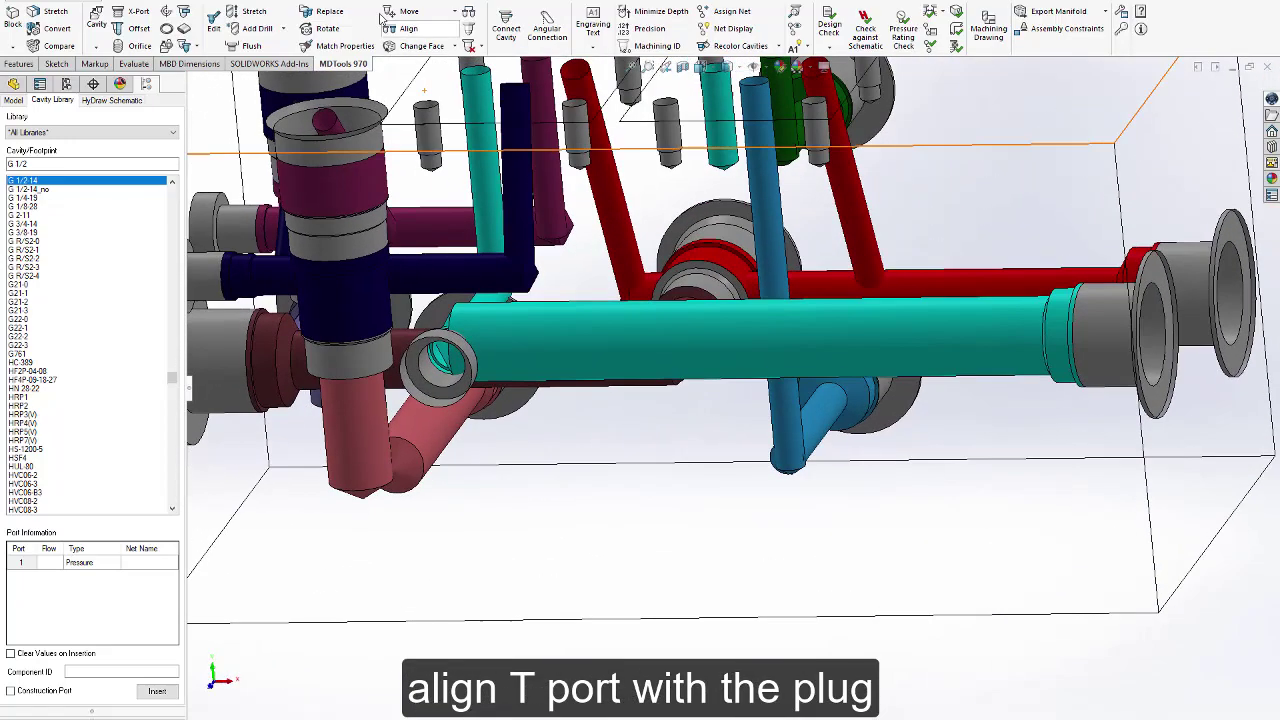
Insert a second X-Port plug with a 6 mm drill between EV2's port T and port T, at X 50, Y 0 from the first plug.
left_click(141, 12)
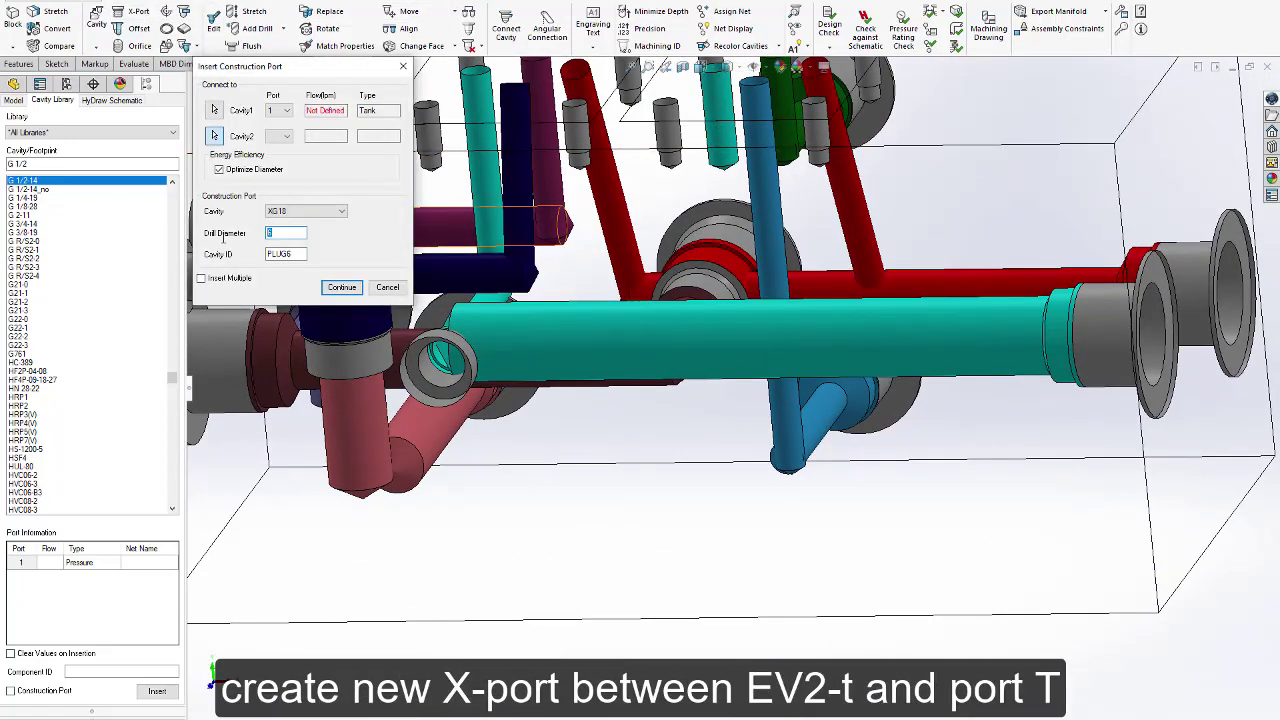
left_click(342, 289)
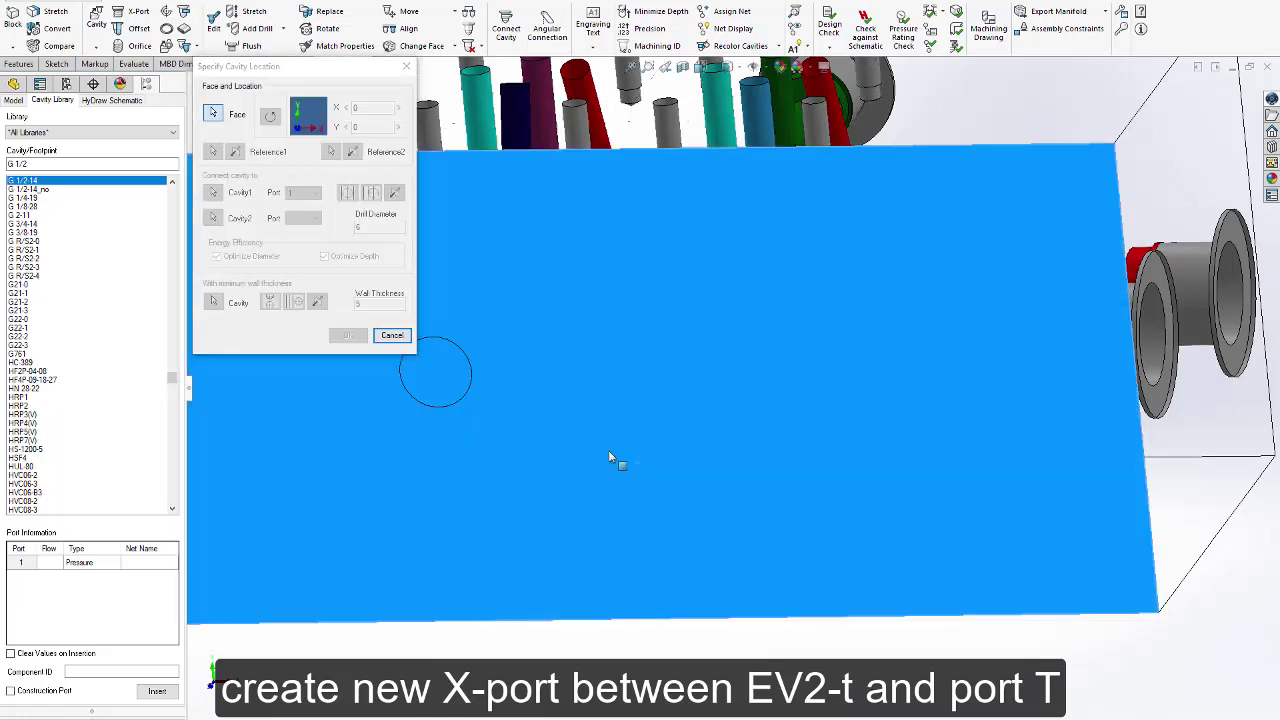
left_click(612, 456)
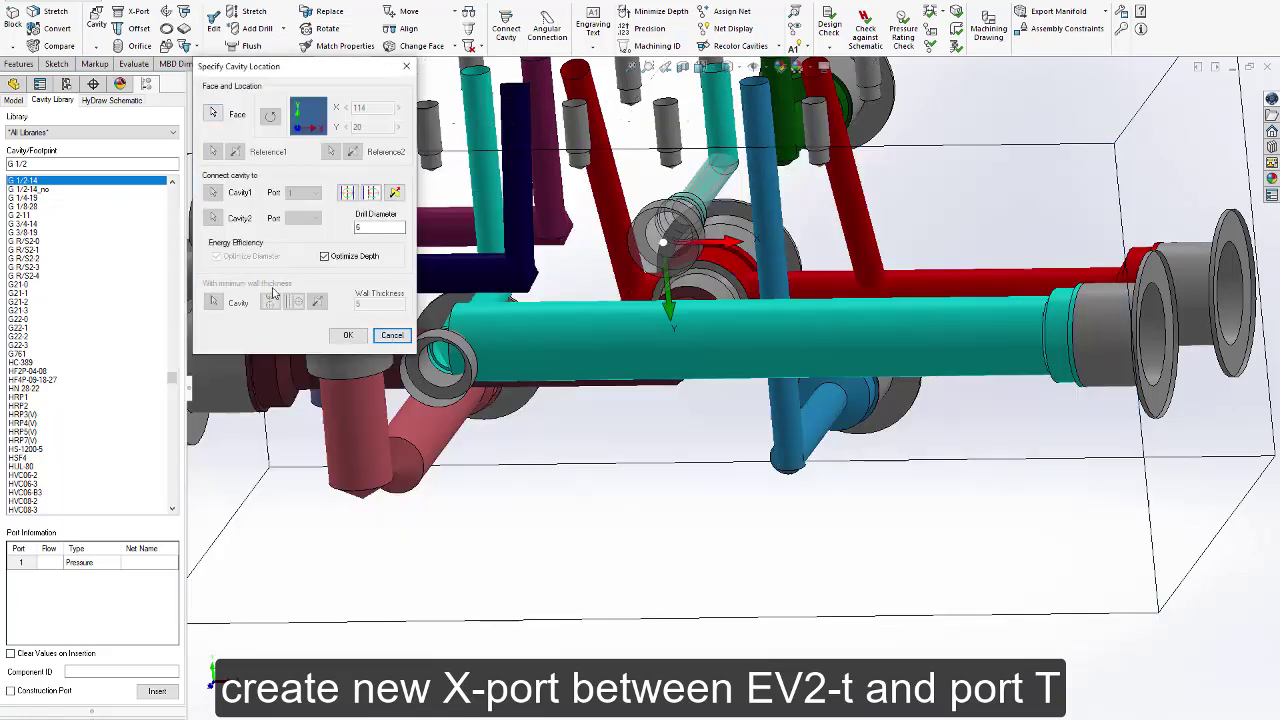
left_click(437, 383)
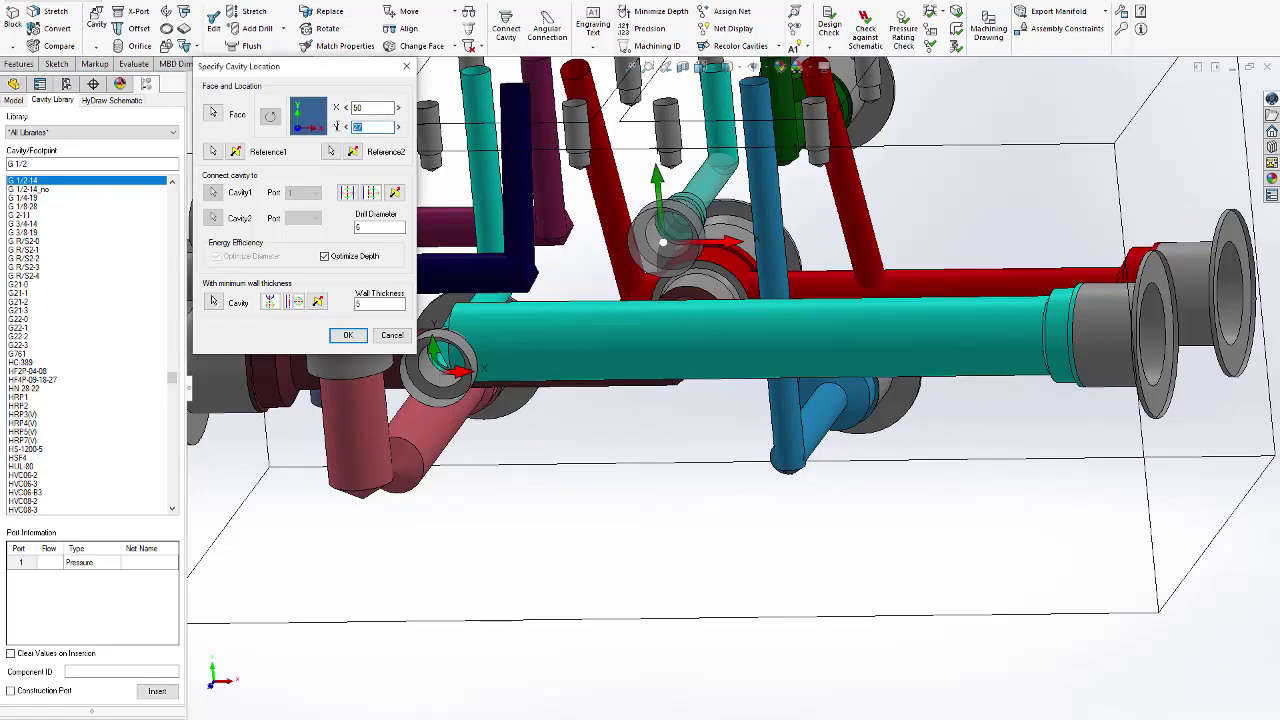
type("0")
key("Return")
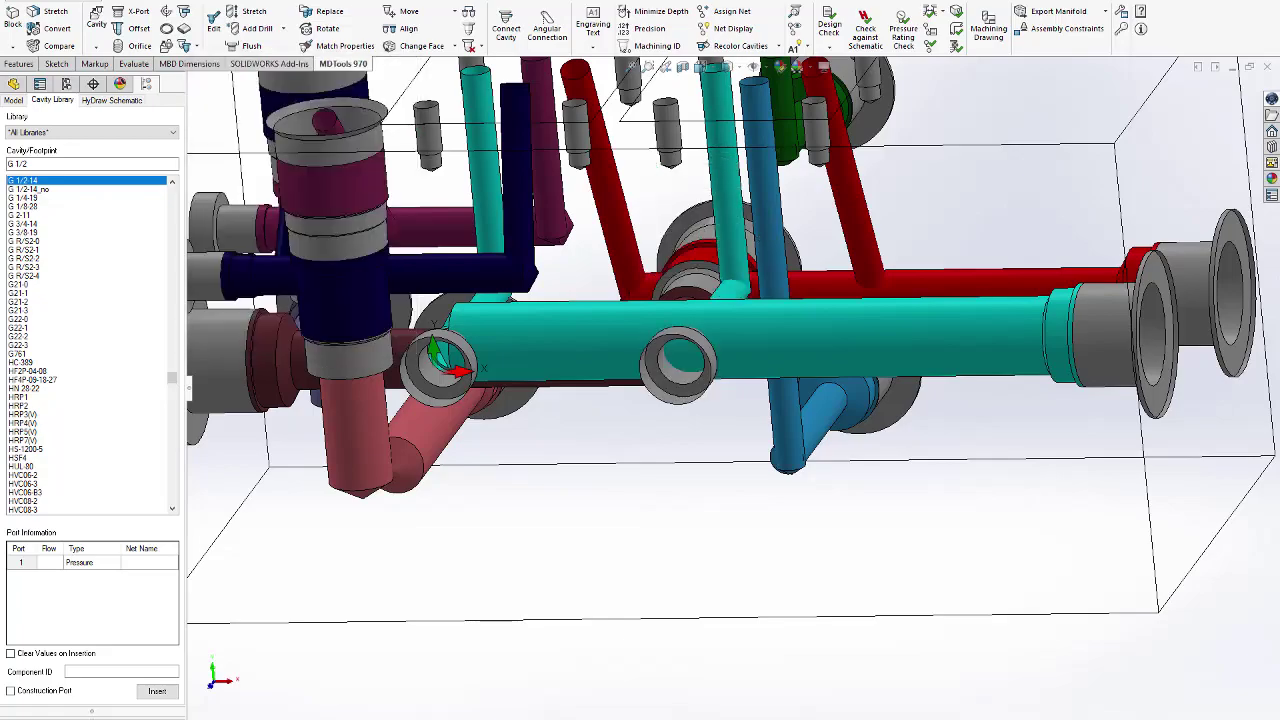
Move port T in positive X on its face to avoid the dead-area intersection, and set its drill diameter to 12 mm.
middle_click_drag(600, 328, 569, 294)
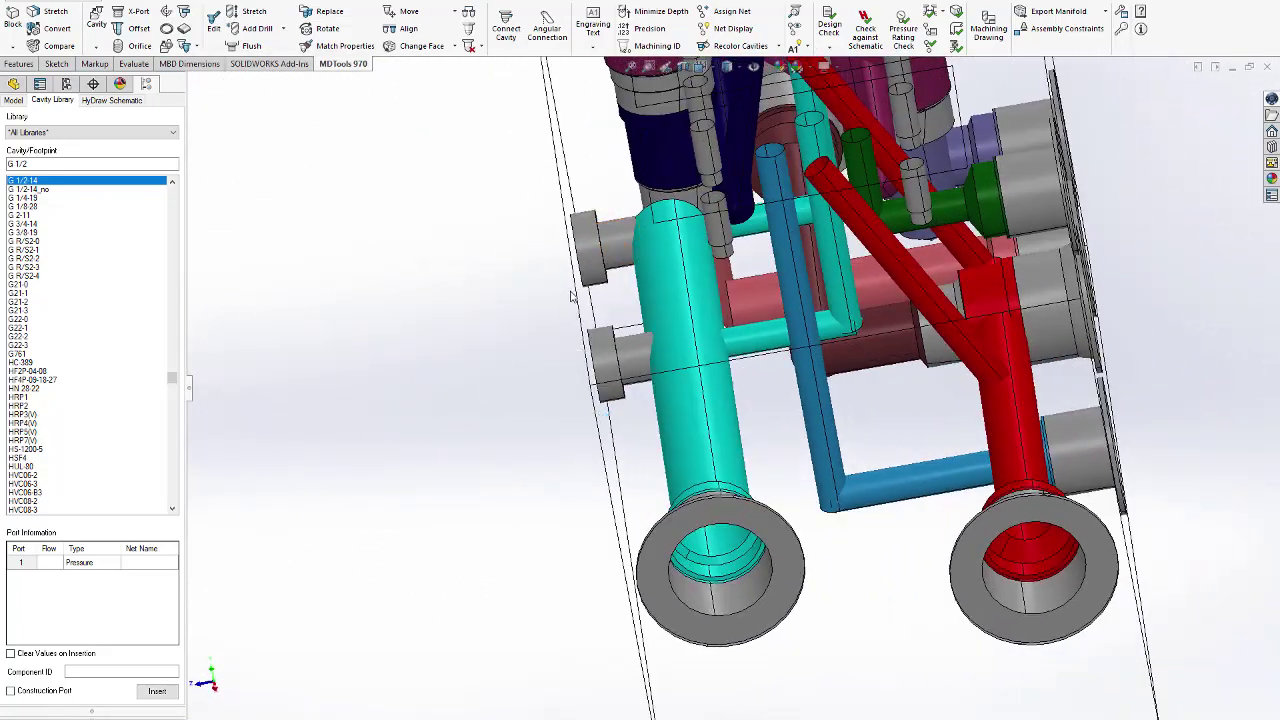
left_click(410, 13)
left_click(647, 389)
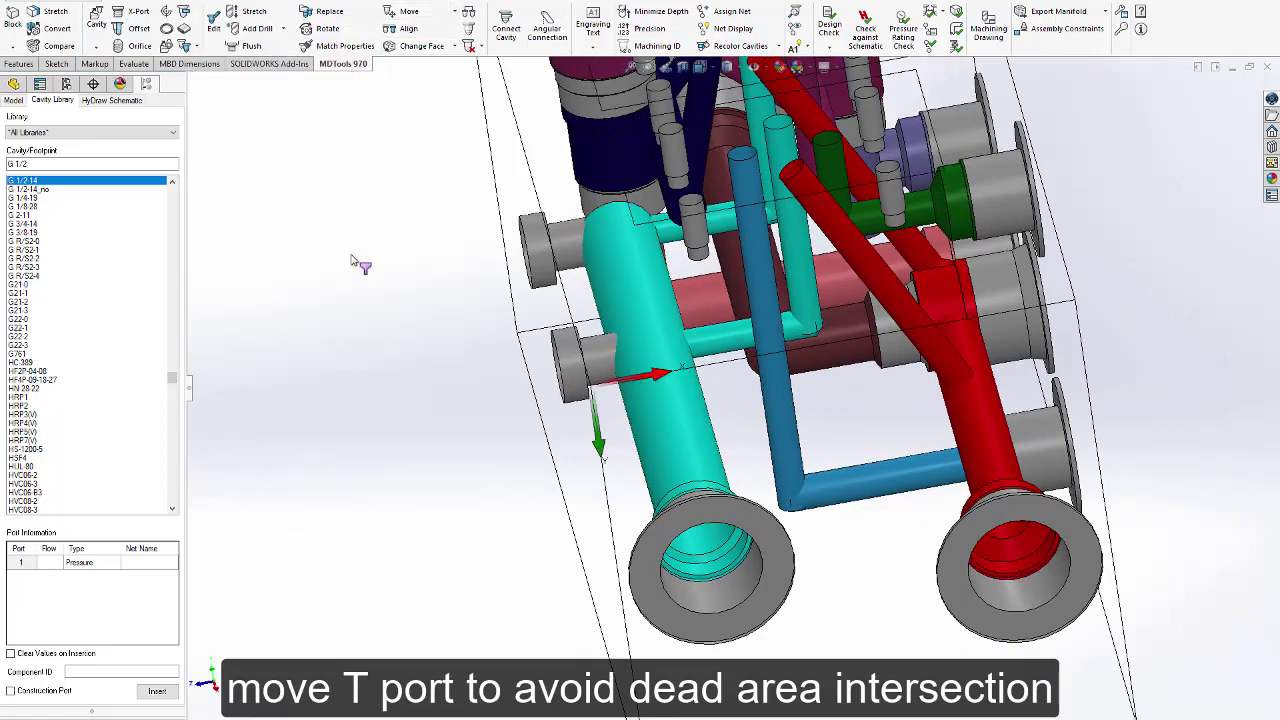
left_click(326, 170)
left_click(326, 170)
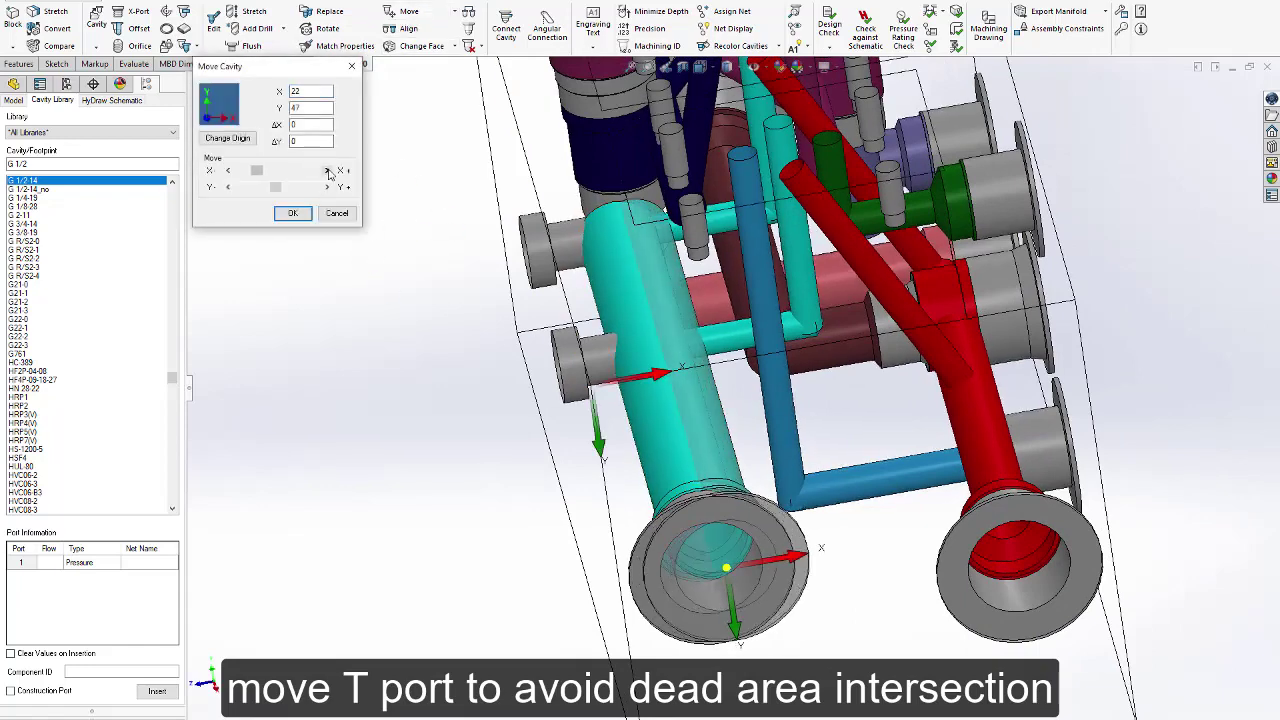
left_click(326, 170)
left_click(293, 214)
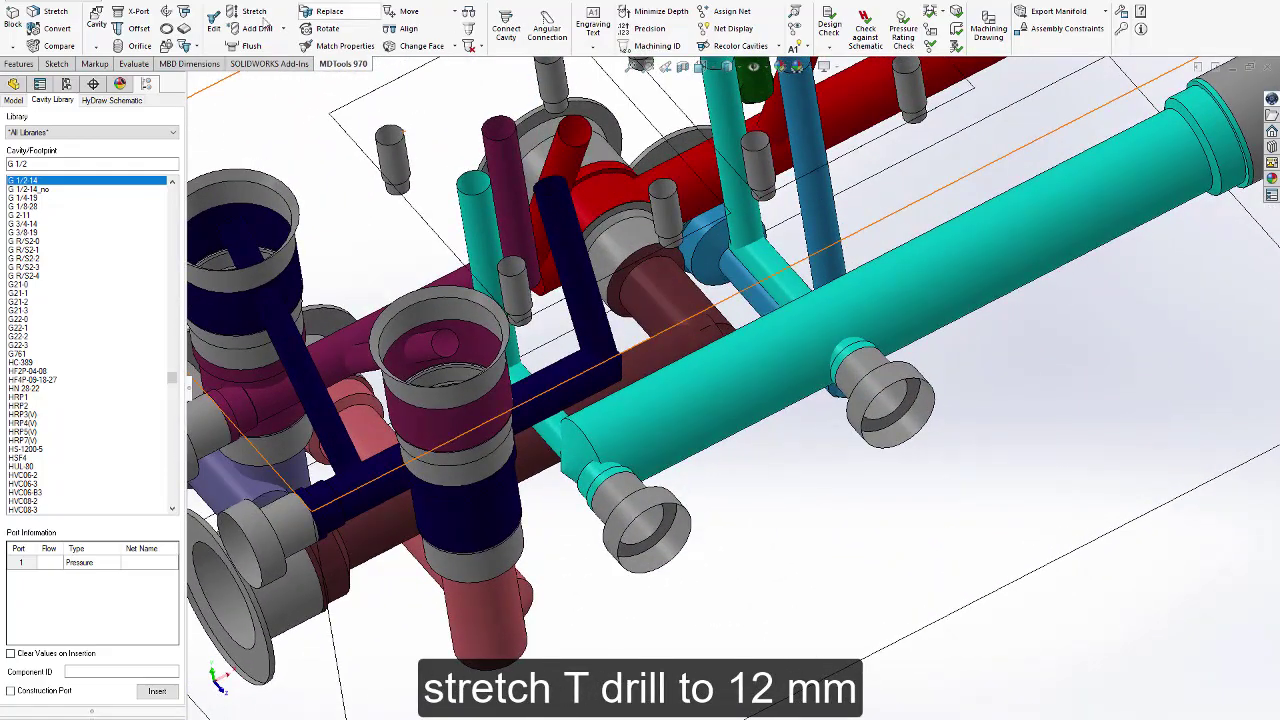
left_click(262, 15)
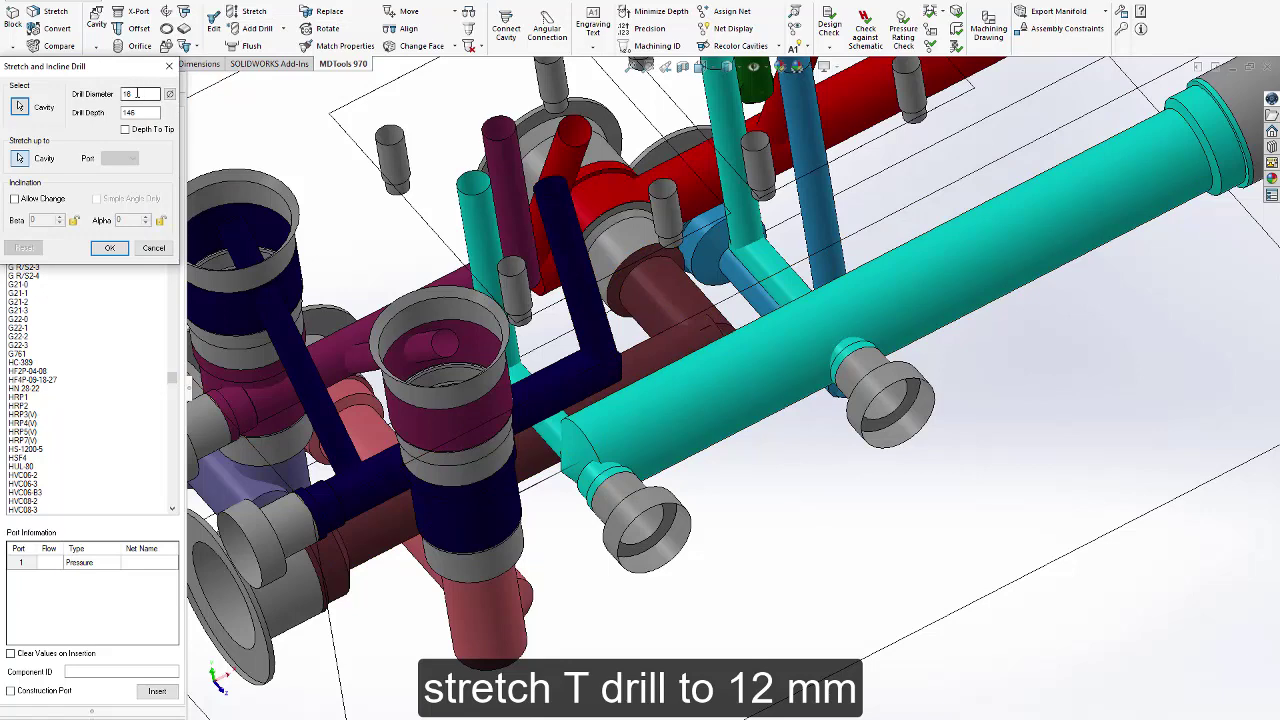
key("Return")
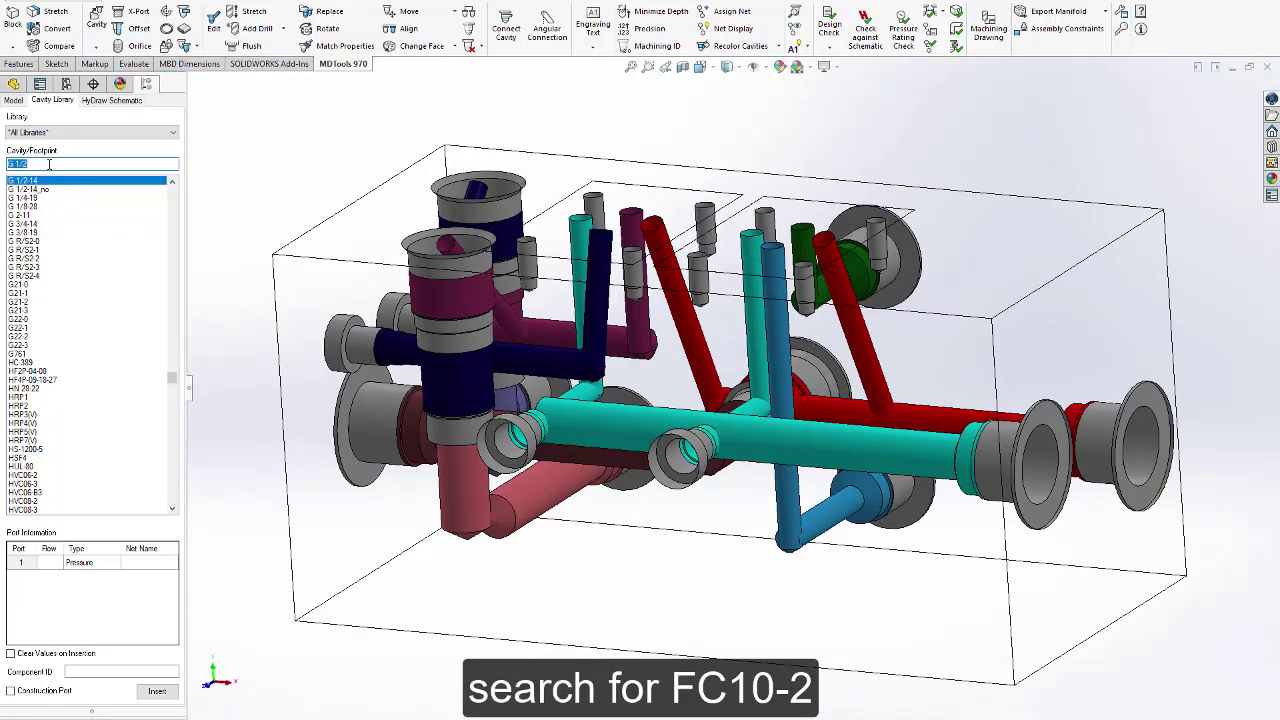
Set up an FC10-2 cavity with component ID RV2, assigning net B2 to port 1 and net T to port 2.
type("FC")
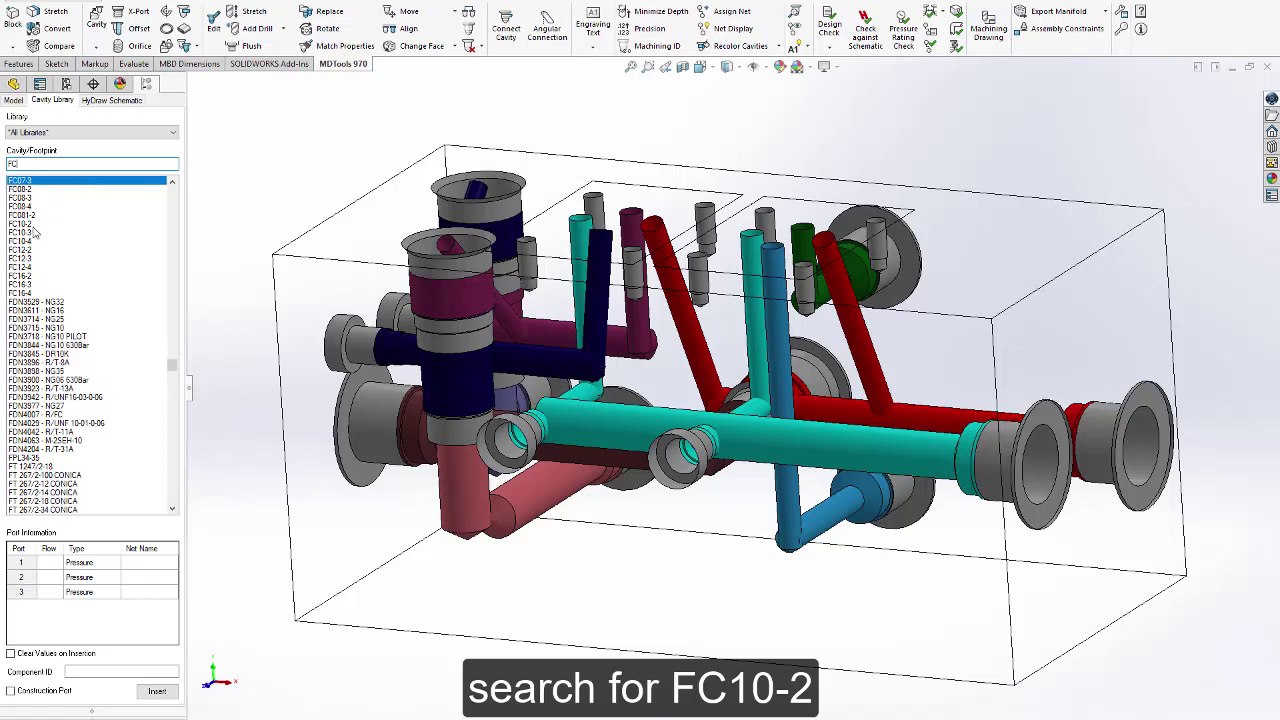
left_click(33, 224)
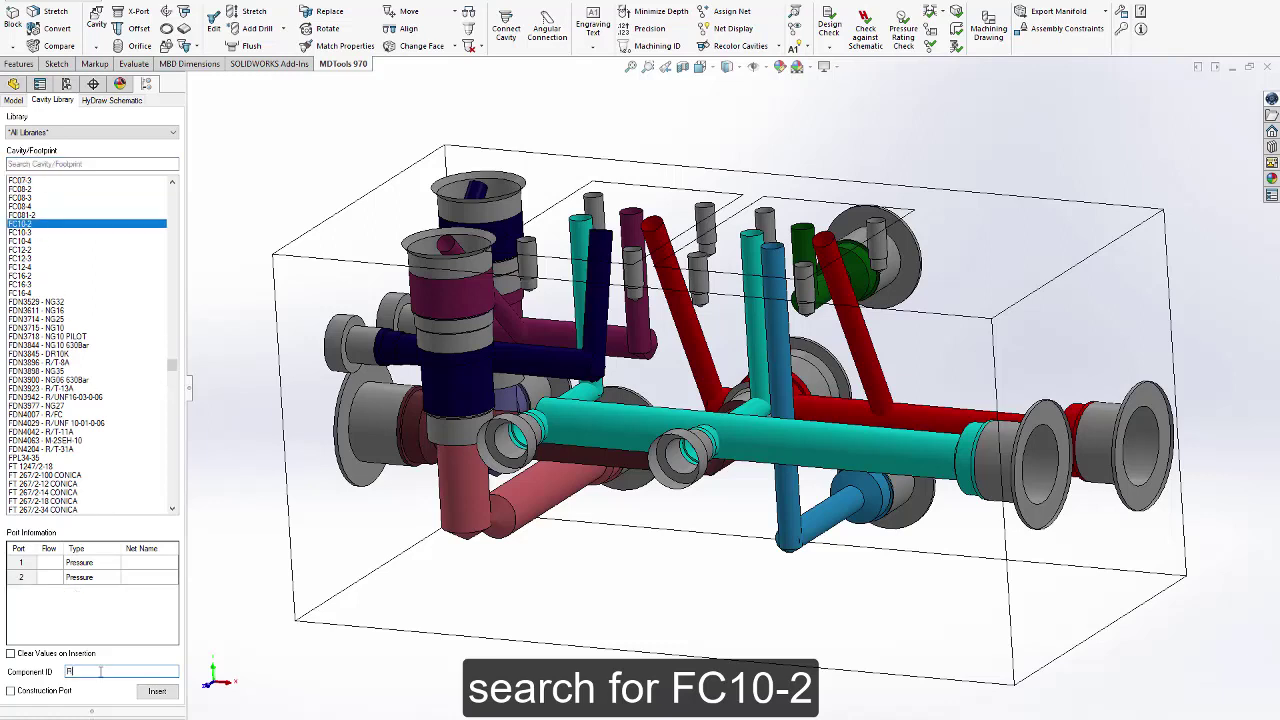
type("2")
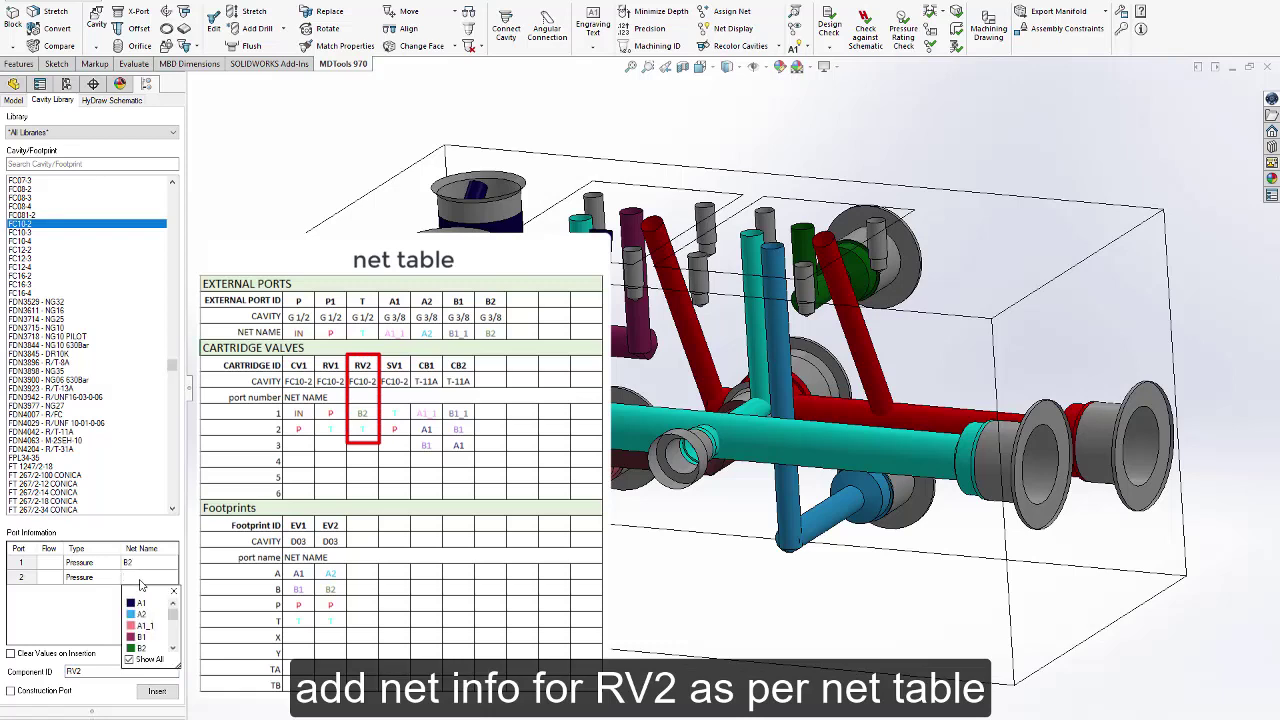
left_click(160, 692)
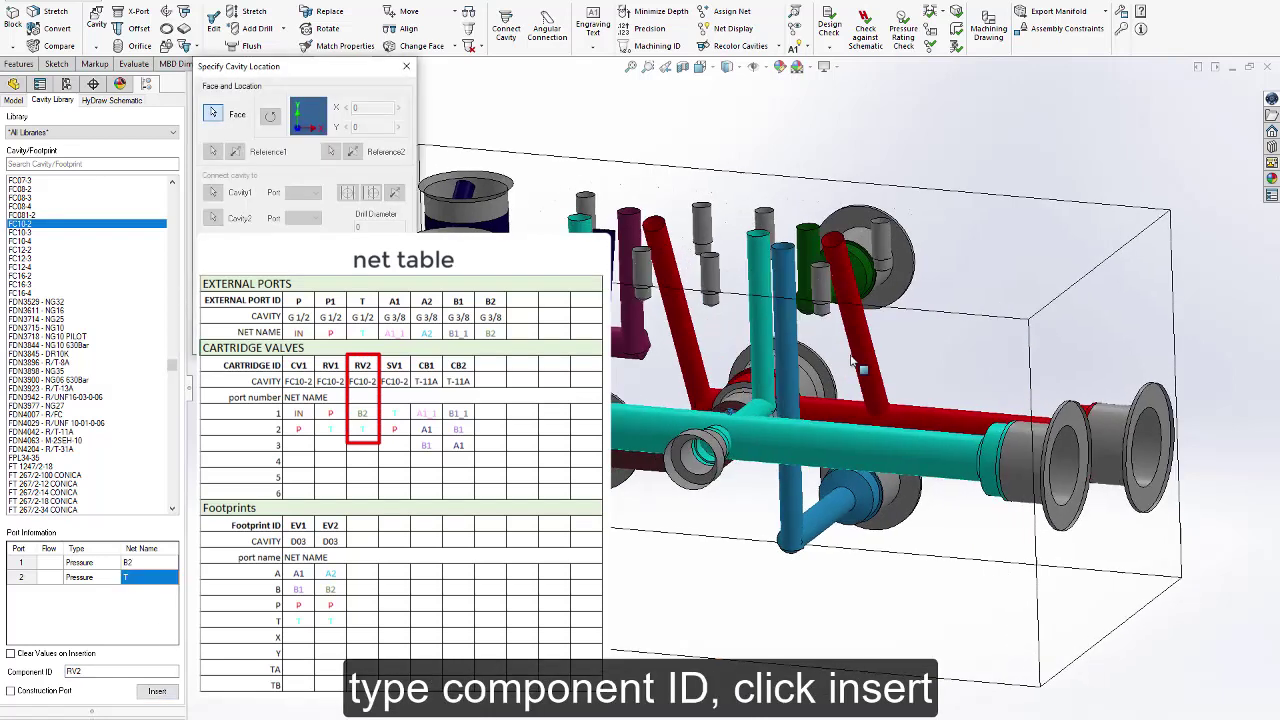
Place the RV2 cavity on the block's front face at X 156, Y 22.
left_click(859, 401)
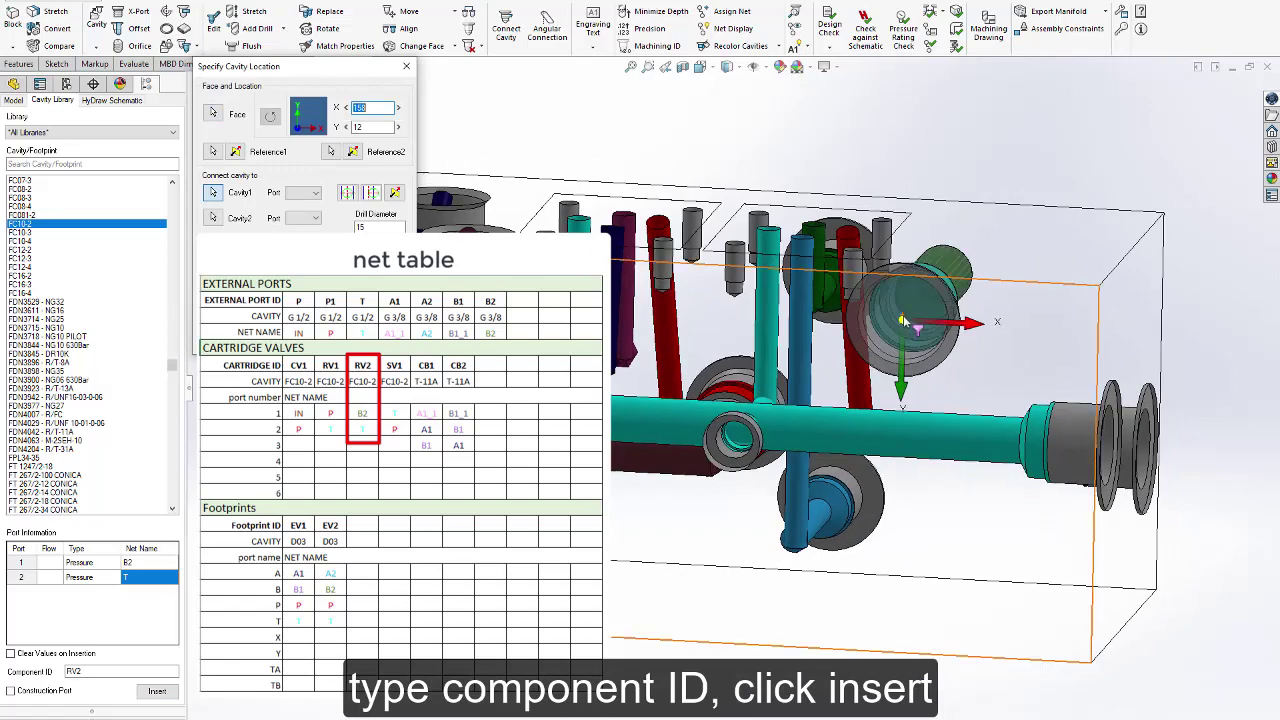
left_click_drag(903, 351, 902, 361)
middle_click_drag(902, 361, 947, 313)
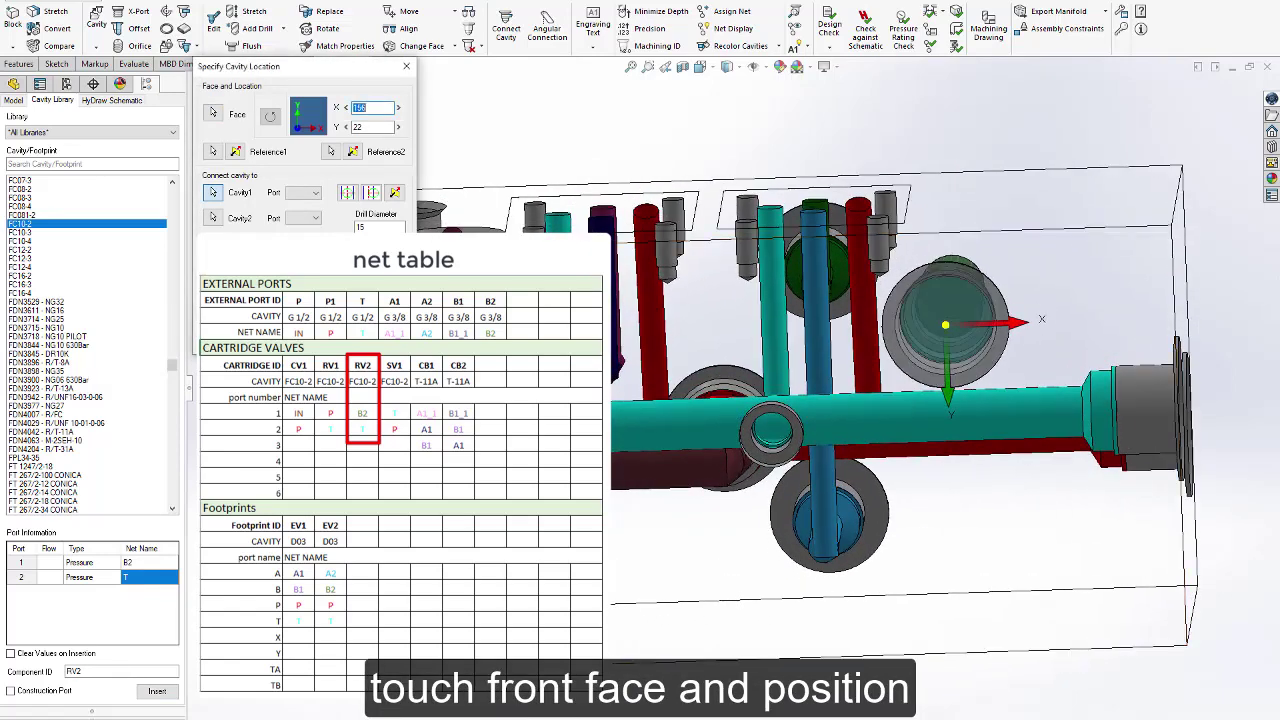
left_click(265, 340)
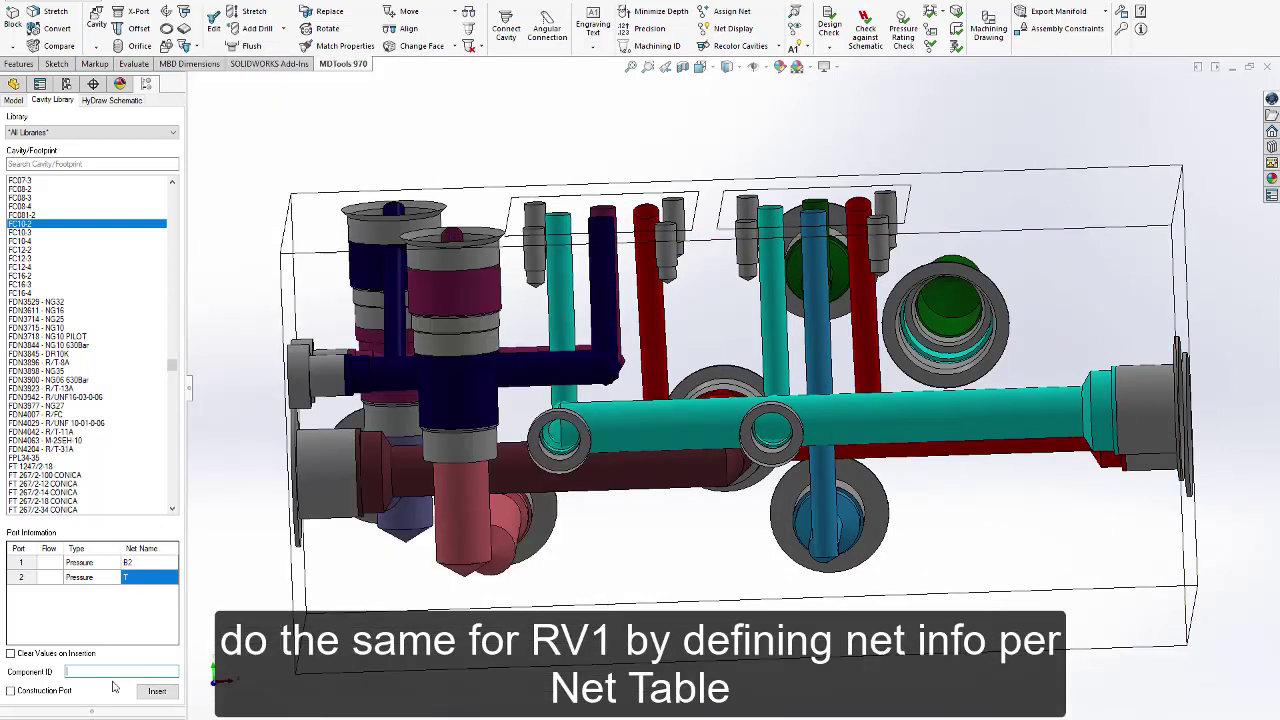
Insert an FC10-2 cavity RV1 with nets P and T on the front face, at X 0, Y 50 relative to RV2.
type("RV1")
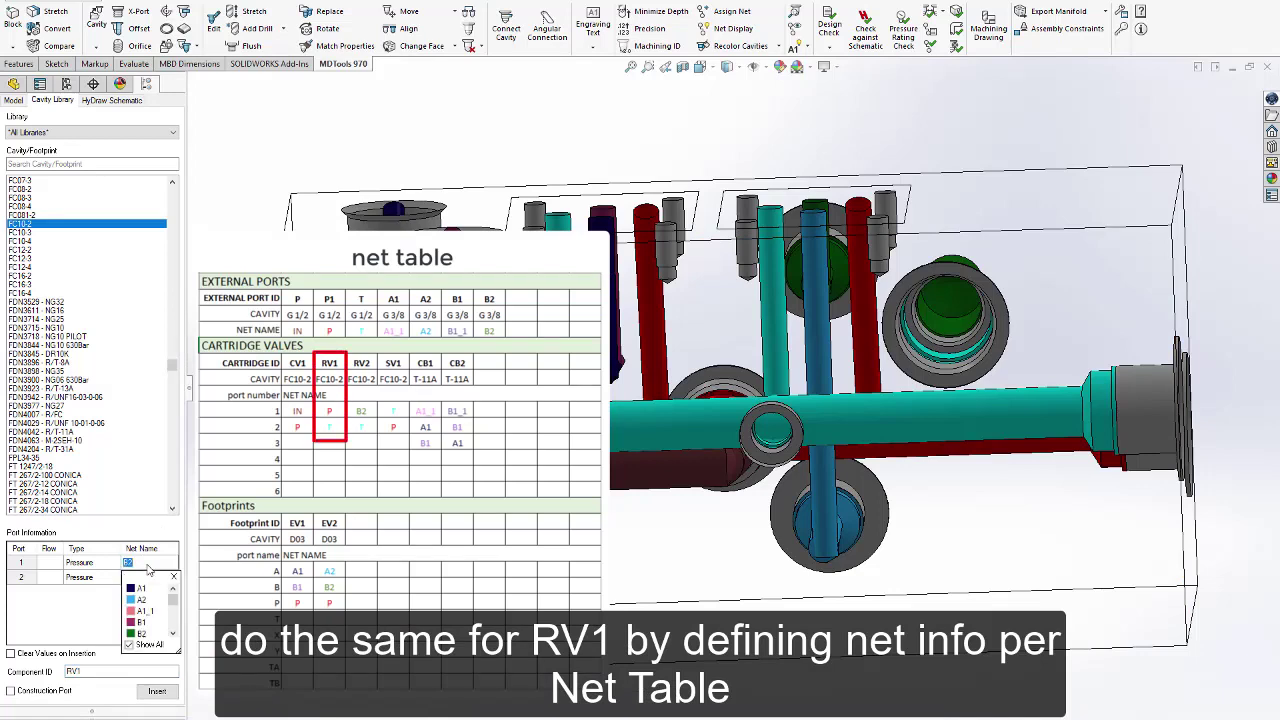
left_click(157, 691)
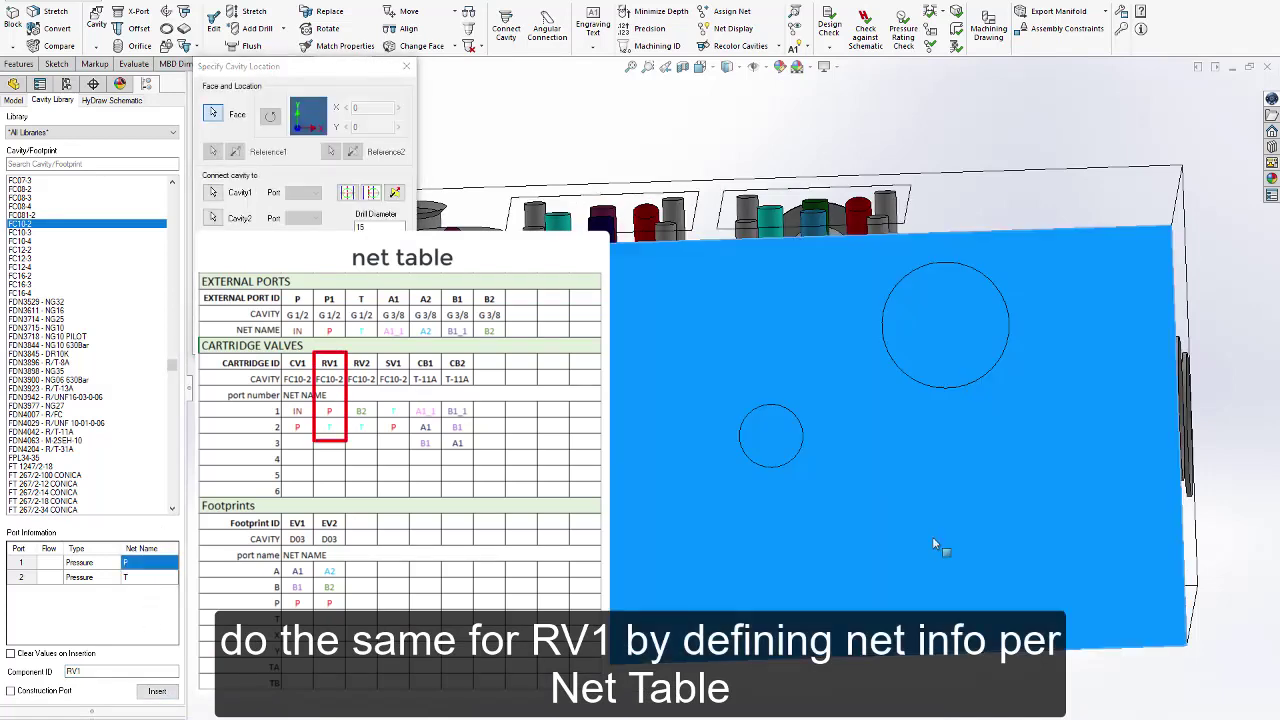
left_click(932, 536)
left_click(216, 152)
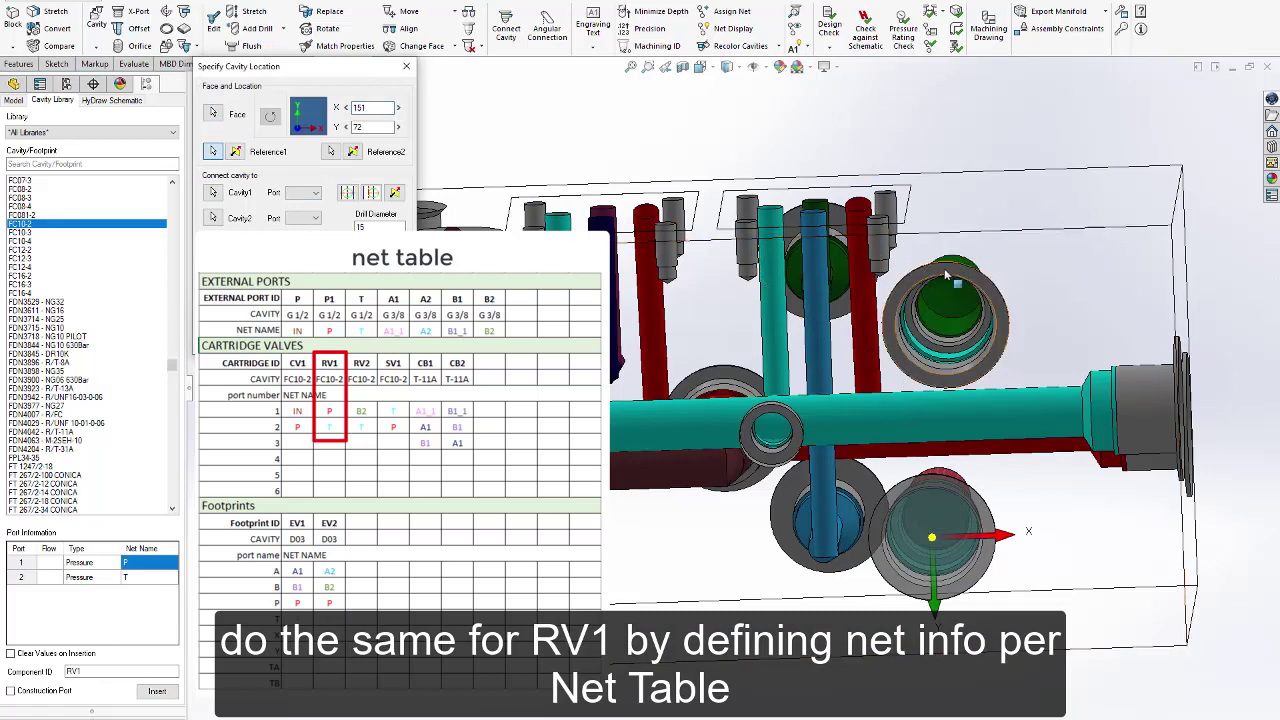
left_click(950, 263)
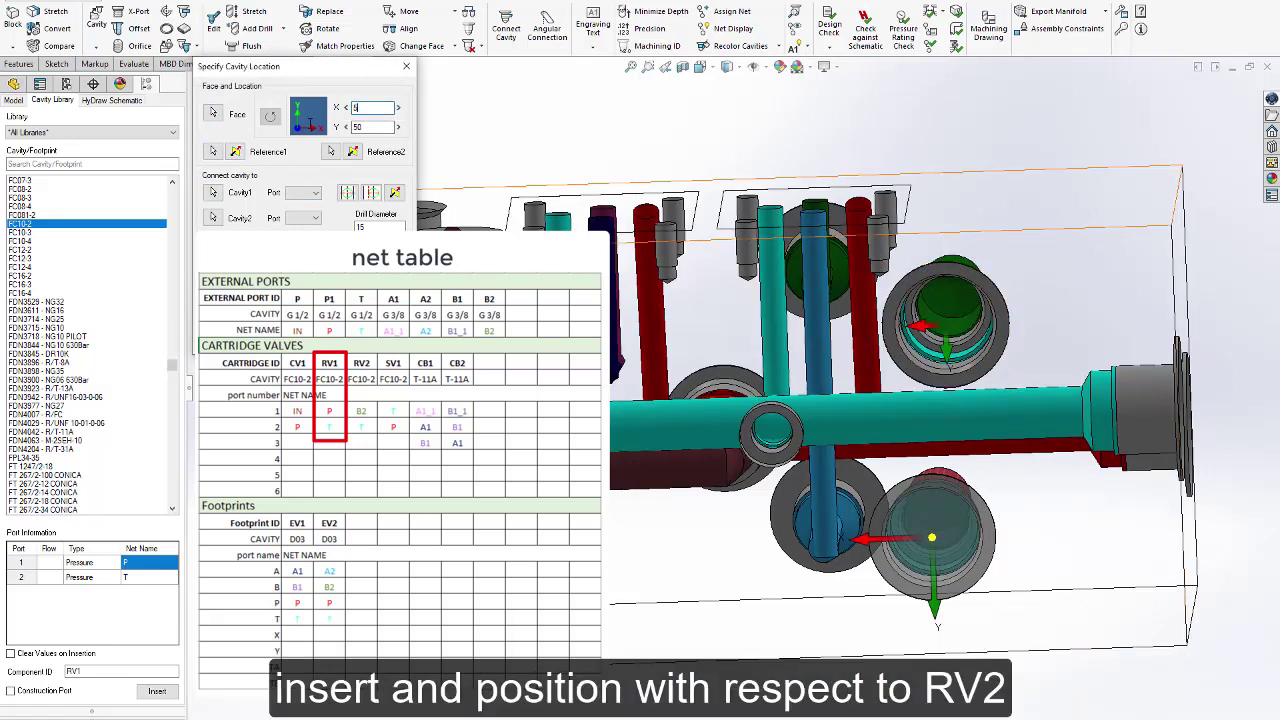
type("0")
key("Tab")
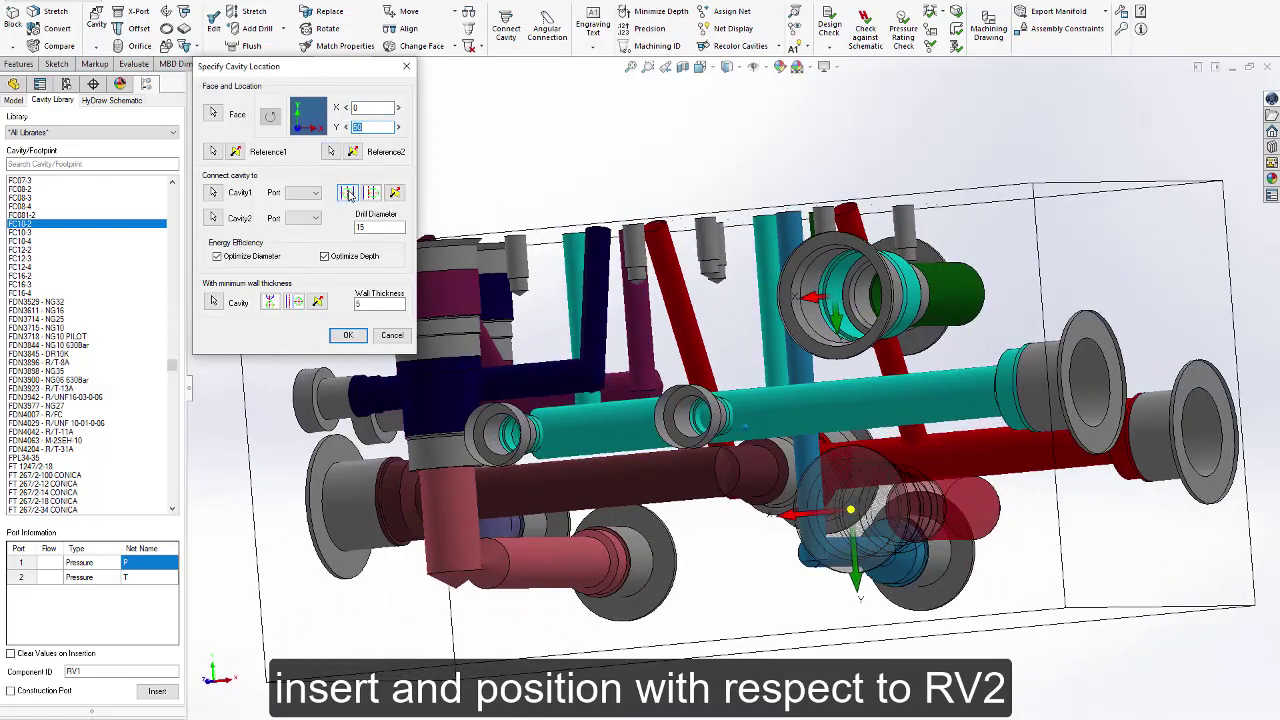
left_click(348, 336)
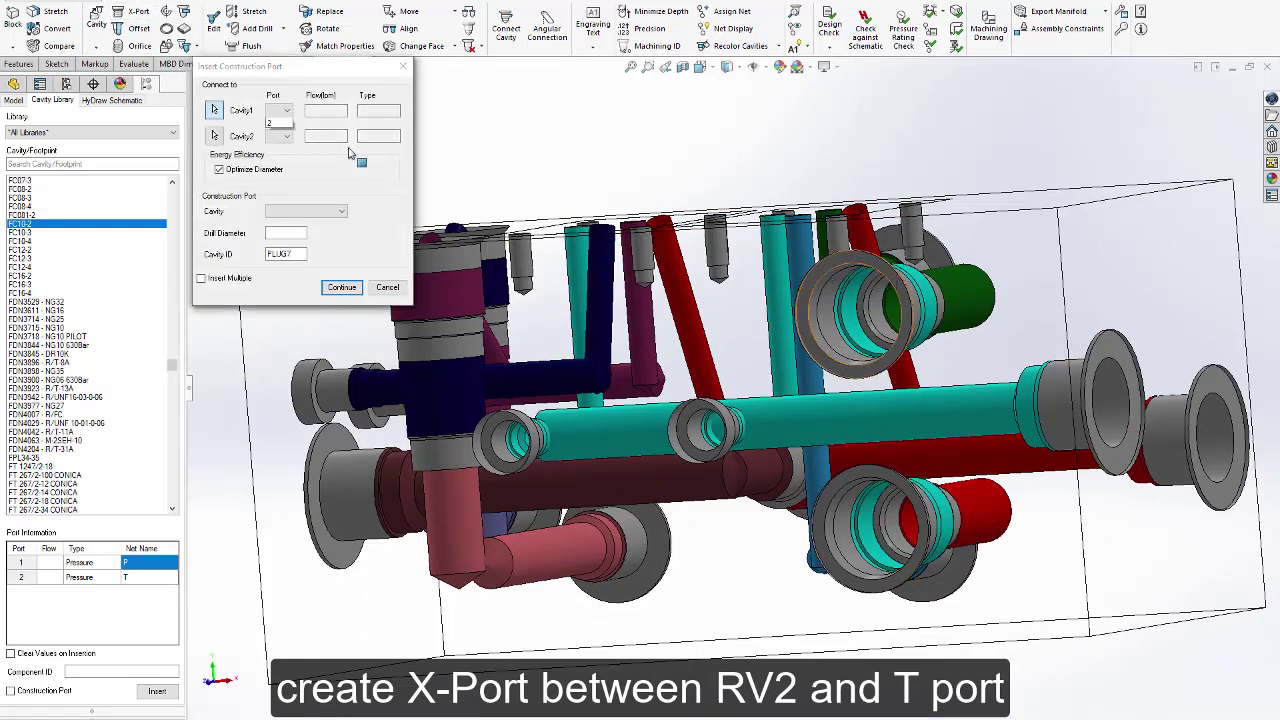
Insert an XG18 X-Port plug from RV2's port 2 to port T, on the bottom face at X 156, Y 19.
left_click(328, 216)
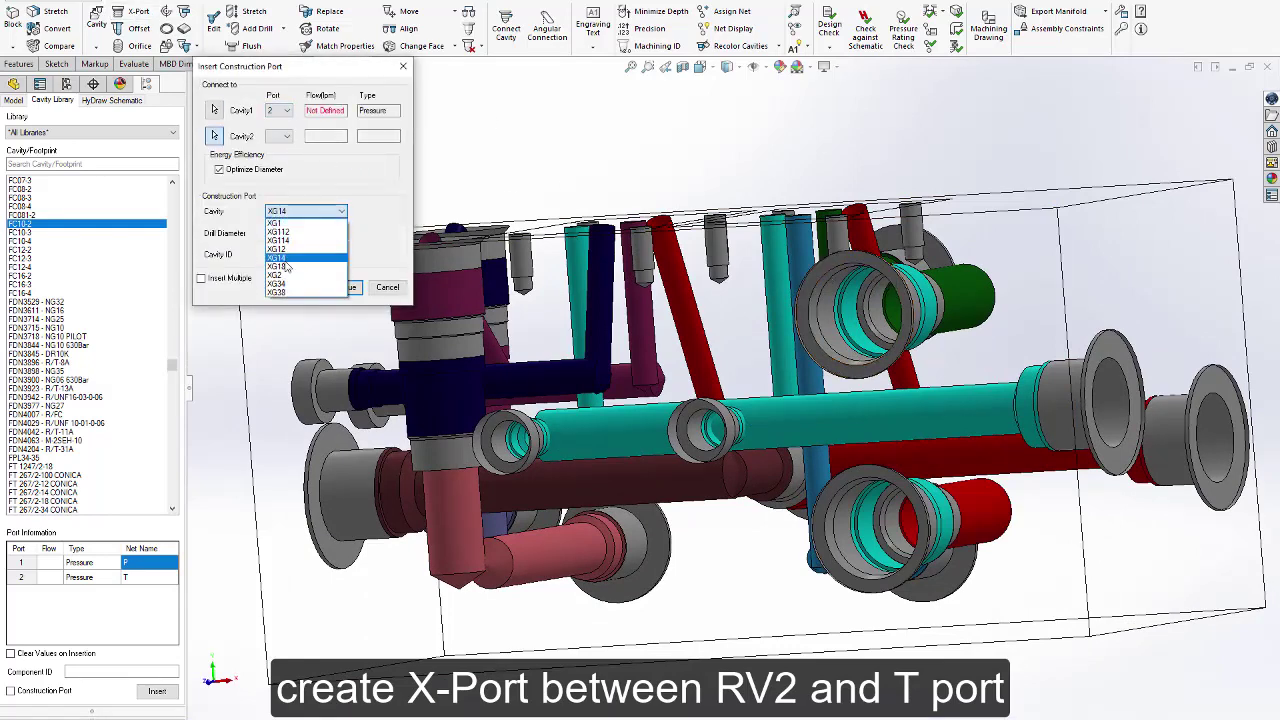
left_click(284, 268)
left_click(340, 287)
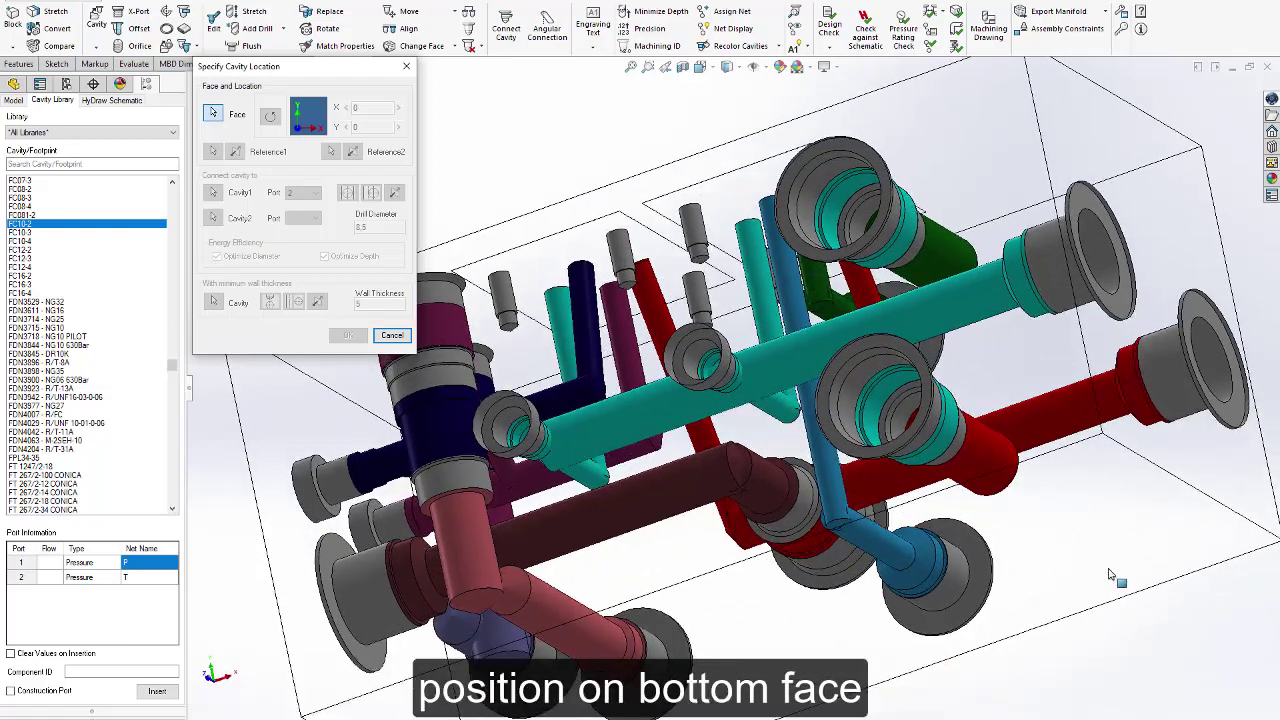
left_click(645, 557)
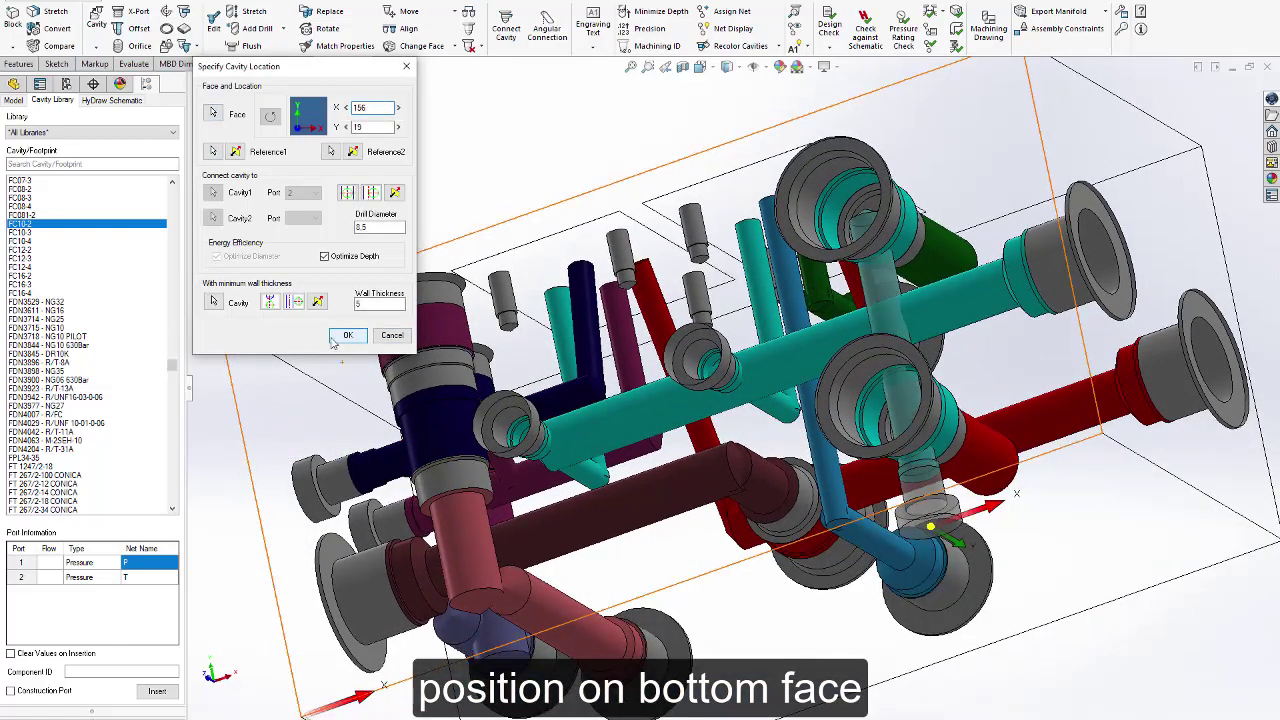
left_click(392, 335)
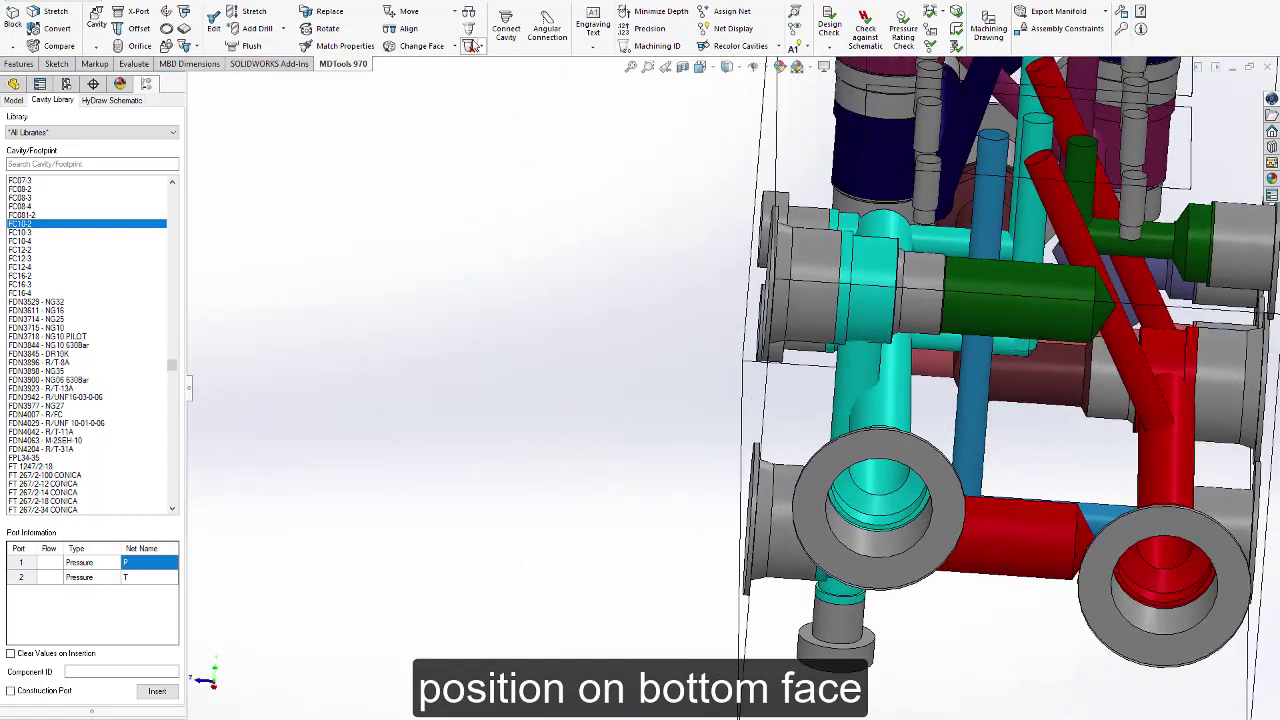
Move port T in negative X on the block's right face to about X 22.
left_click(405, 14)
left_click(903, 468)
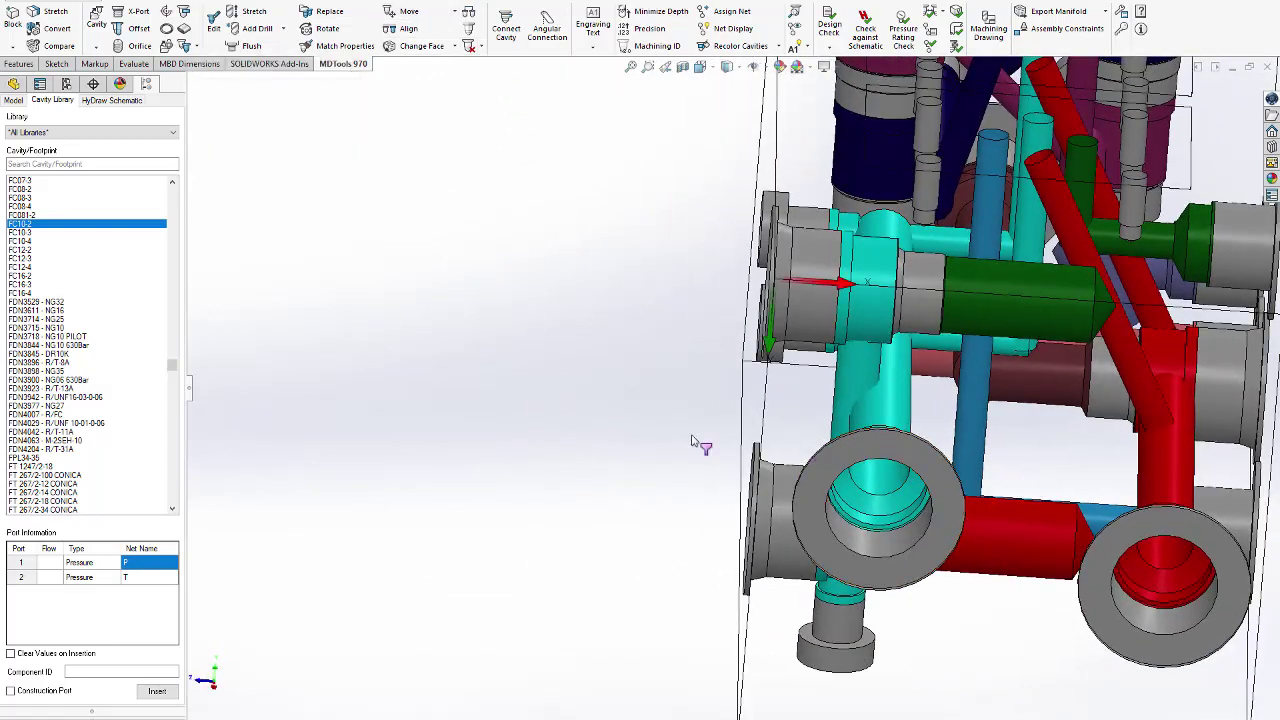
left_click(228, 171)
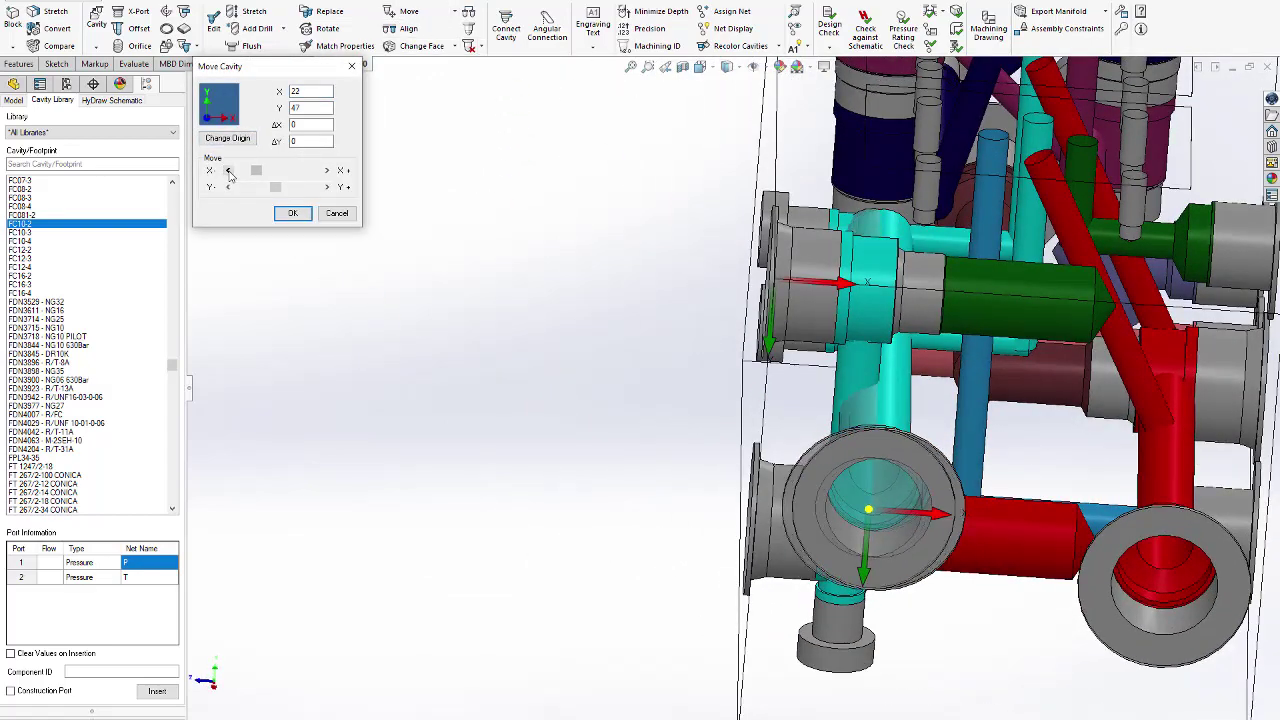
left_click(228, 171)
left_click(293, 213)
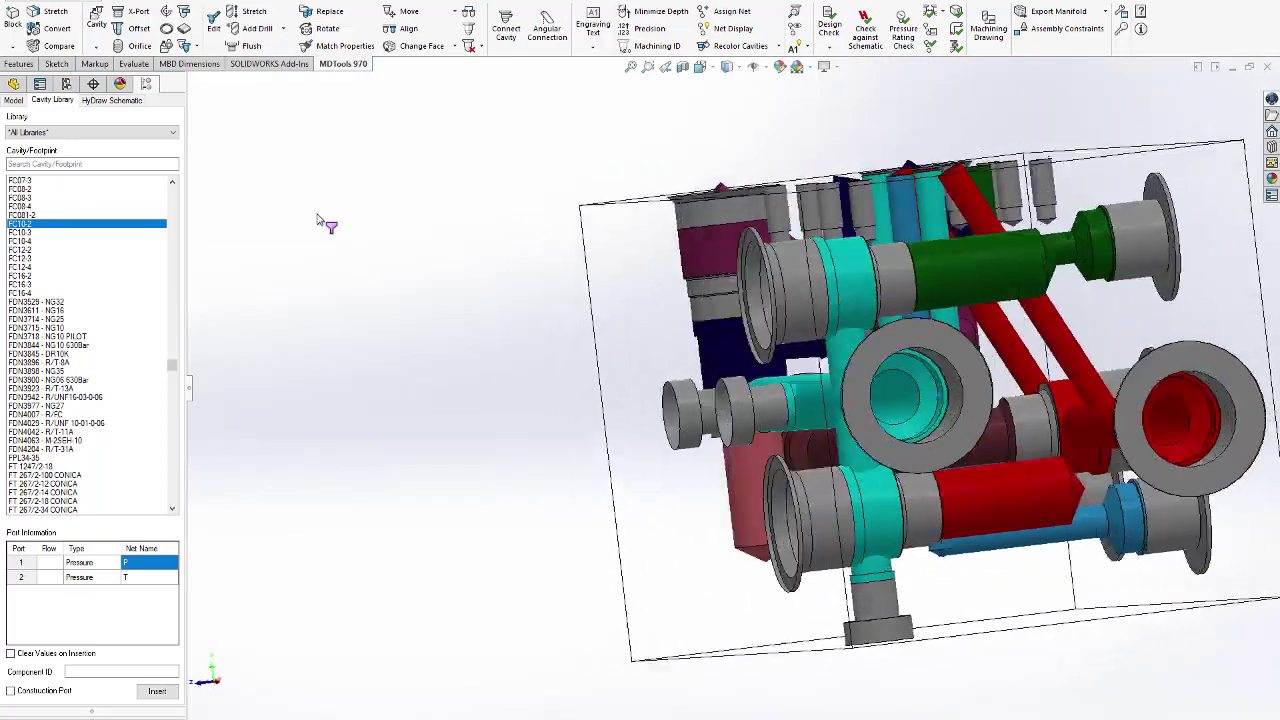
Move RV1 on the front face to Y 67 and connect its port 1 to the net P drill from the right face.
left_click(402, 11)
left_click(907, 502)
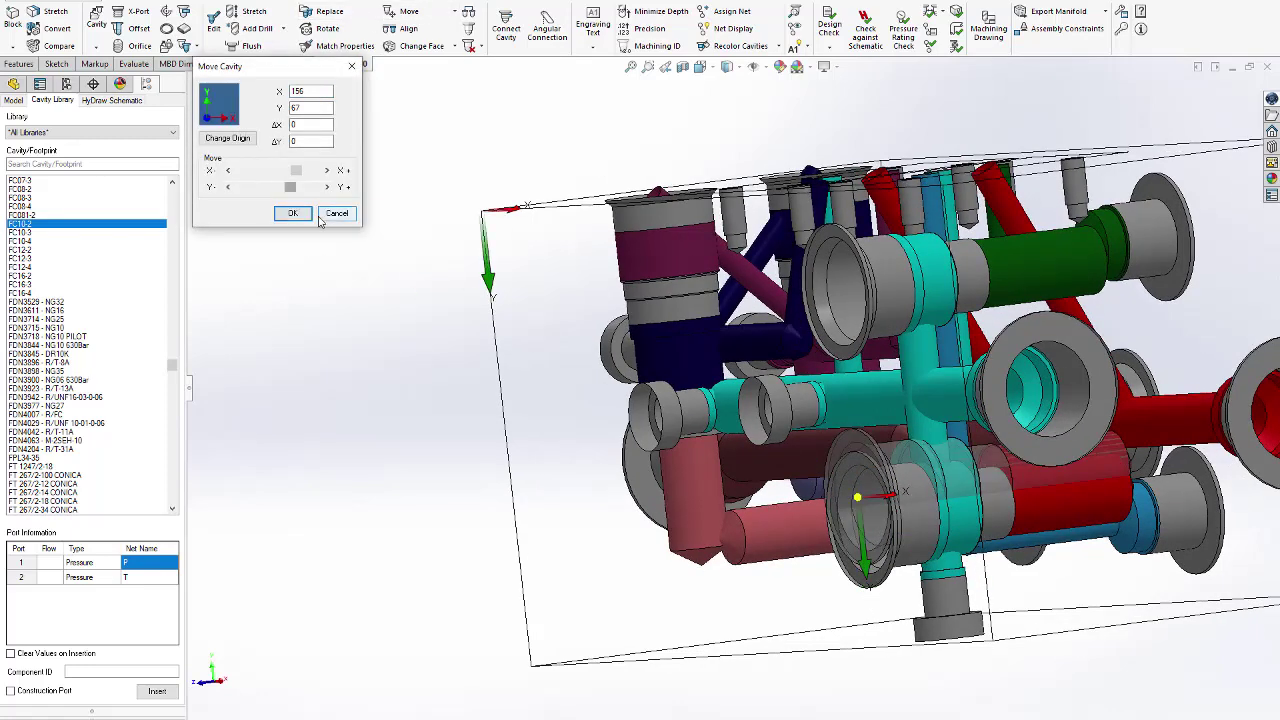
left_click(352, 66)
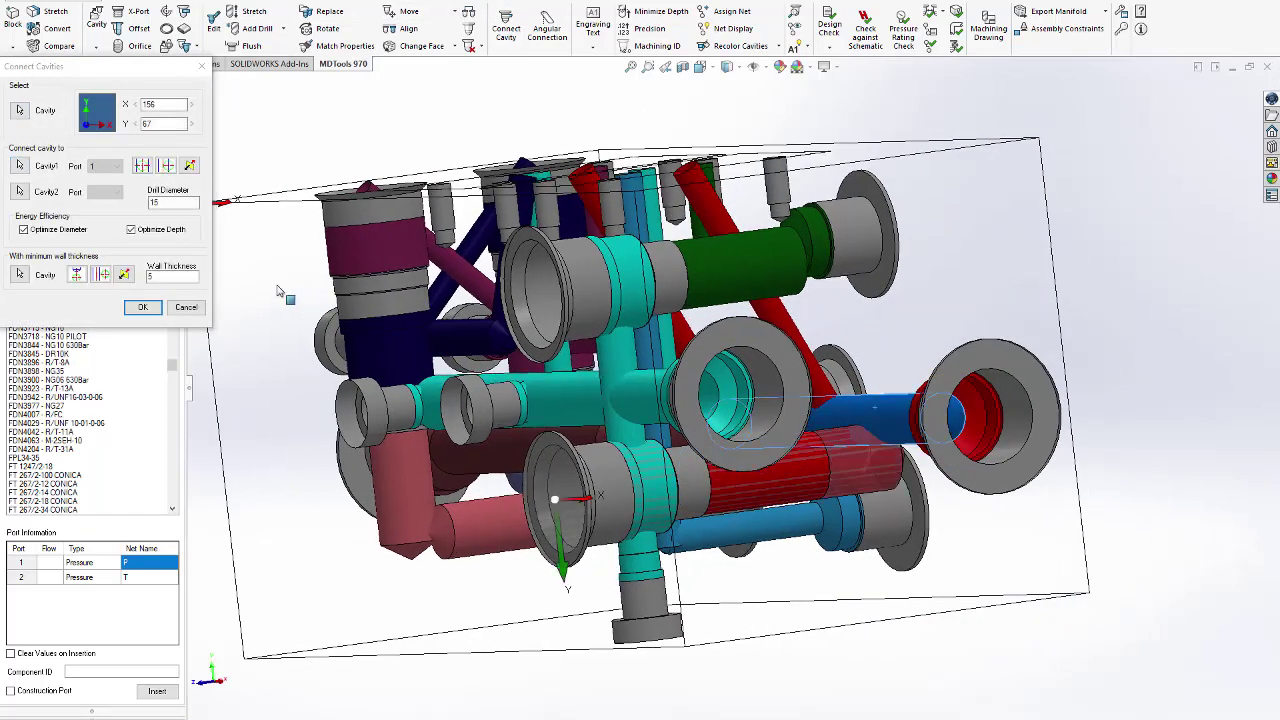
left_click(146, 309)
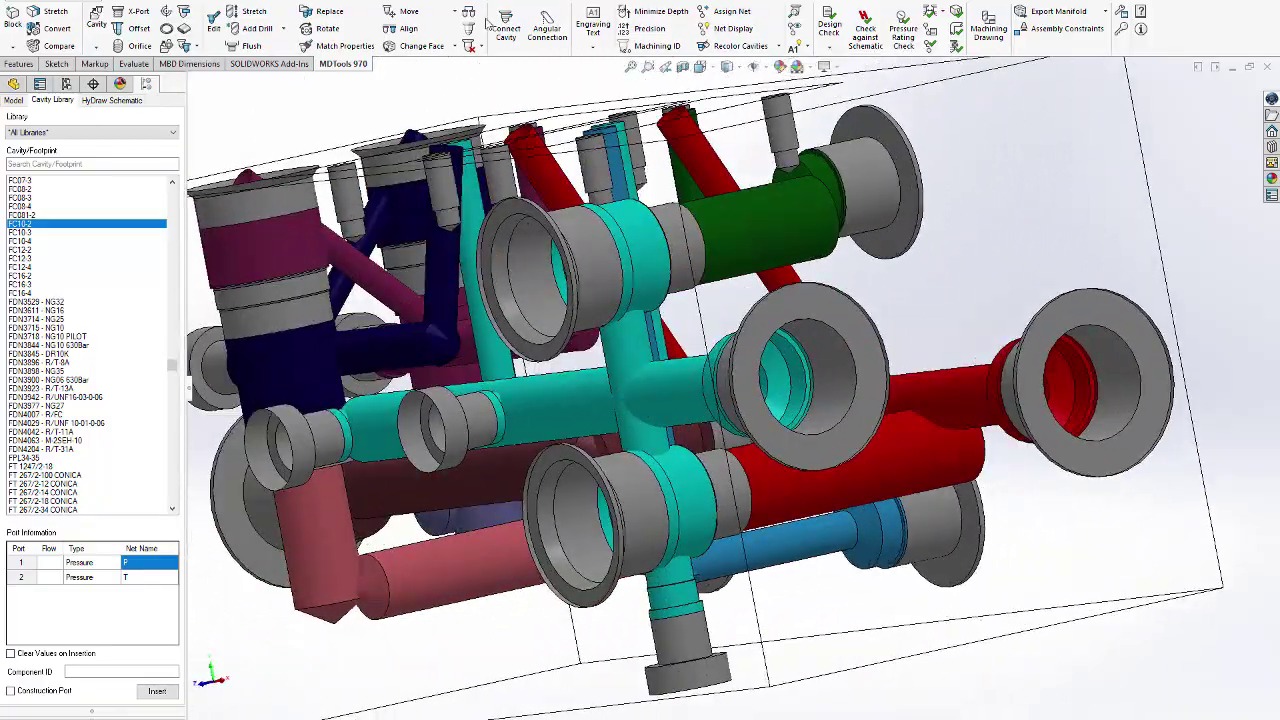
Move RV1 in negative Y on the front face to Y 65.
left_click(408, 14)
left_click(612, 507)
left_click(228, 189)
left_click(228, 189)
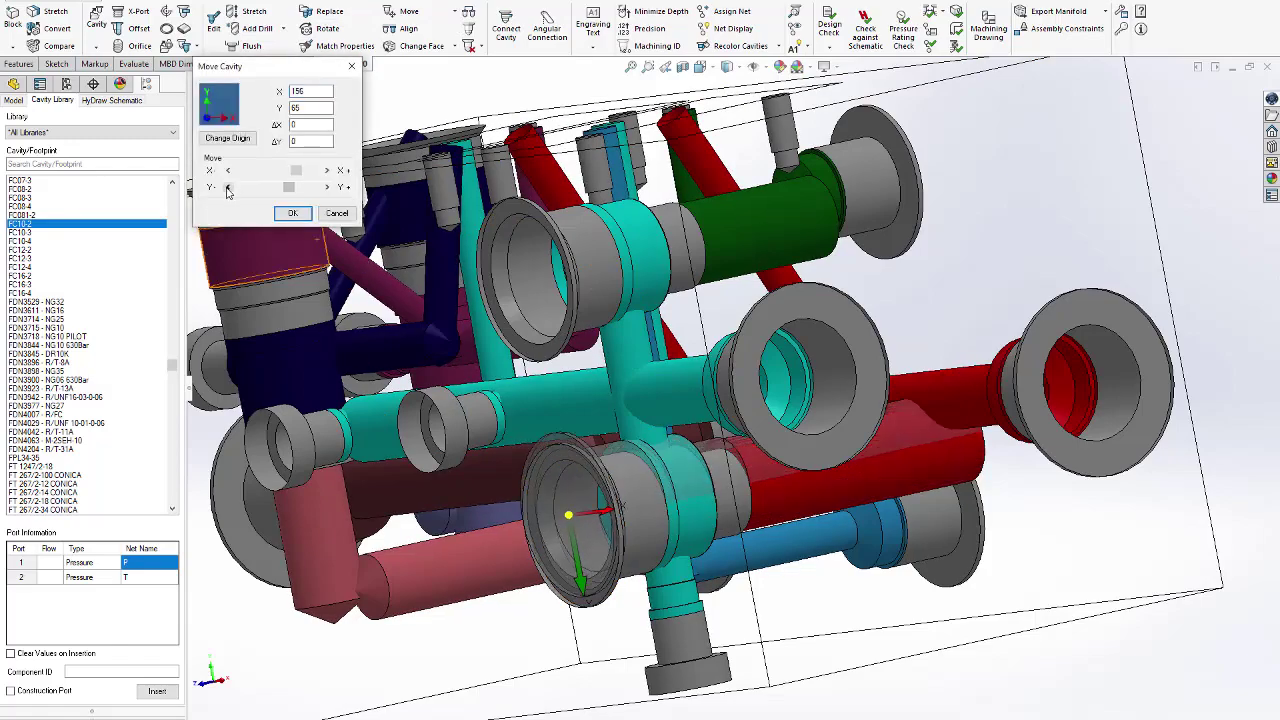
left_click(300, 217)
Stretch the block's right face to give a block length of 190 mm.
mouse_move(460, 225)
middle_mouse_down()
mouse_move(937, 222)
mouse_move(944, 208)
middle_mouse_up()
left_click(944, 208)
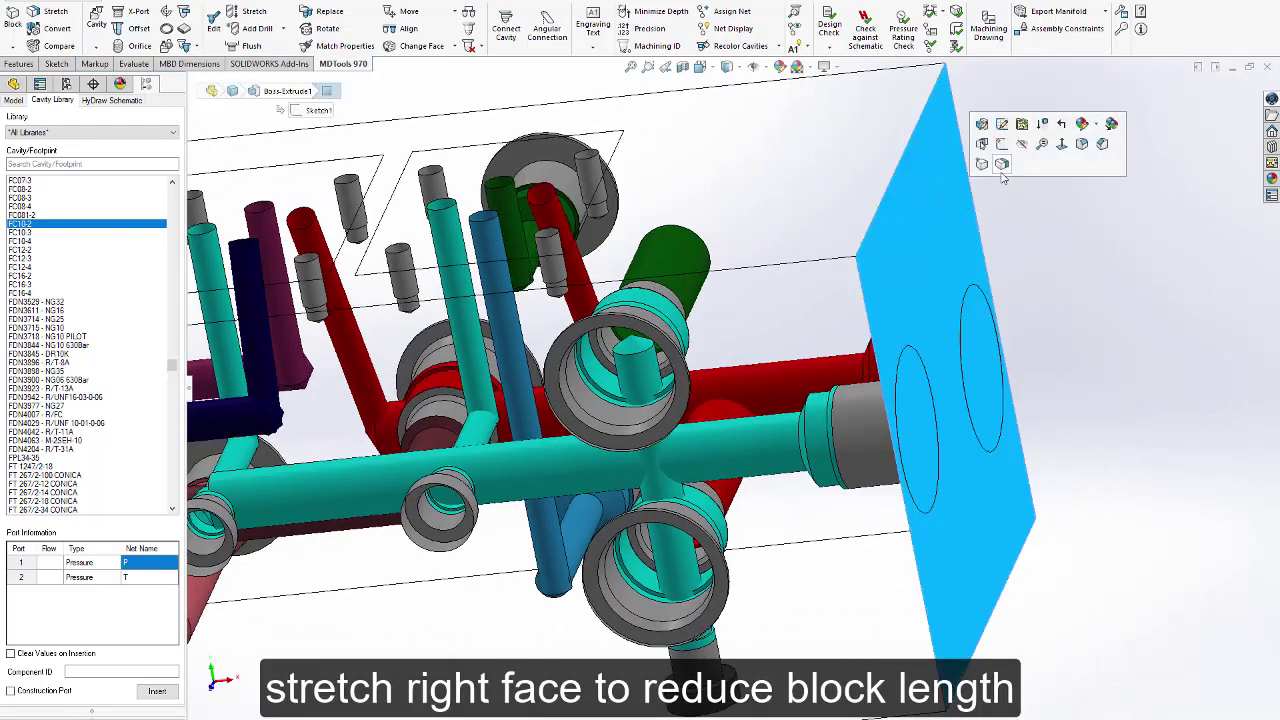
left_click(1003, 168)
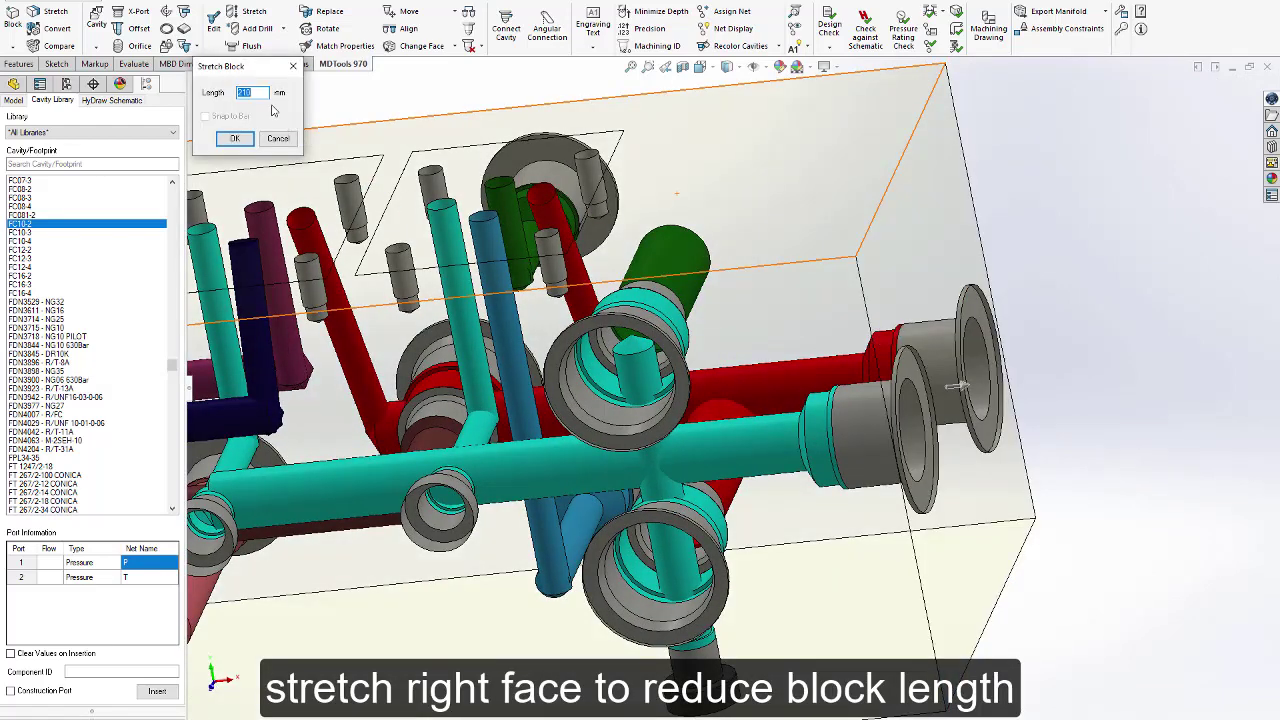
type("190")
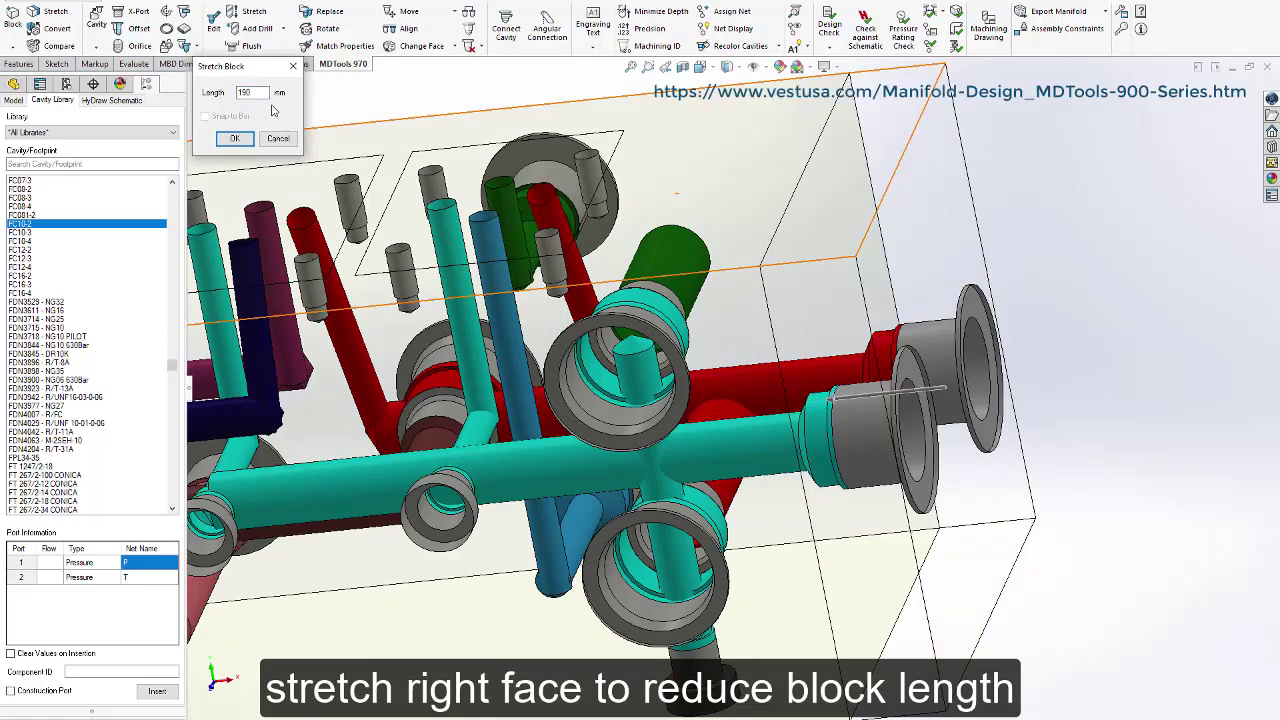
left_click(235, 138)
Stretch the block's right face to shorten the block length to 180 mm.
middle_click_drag(968, 203, 983, 306)
left_click(983, 306)
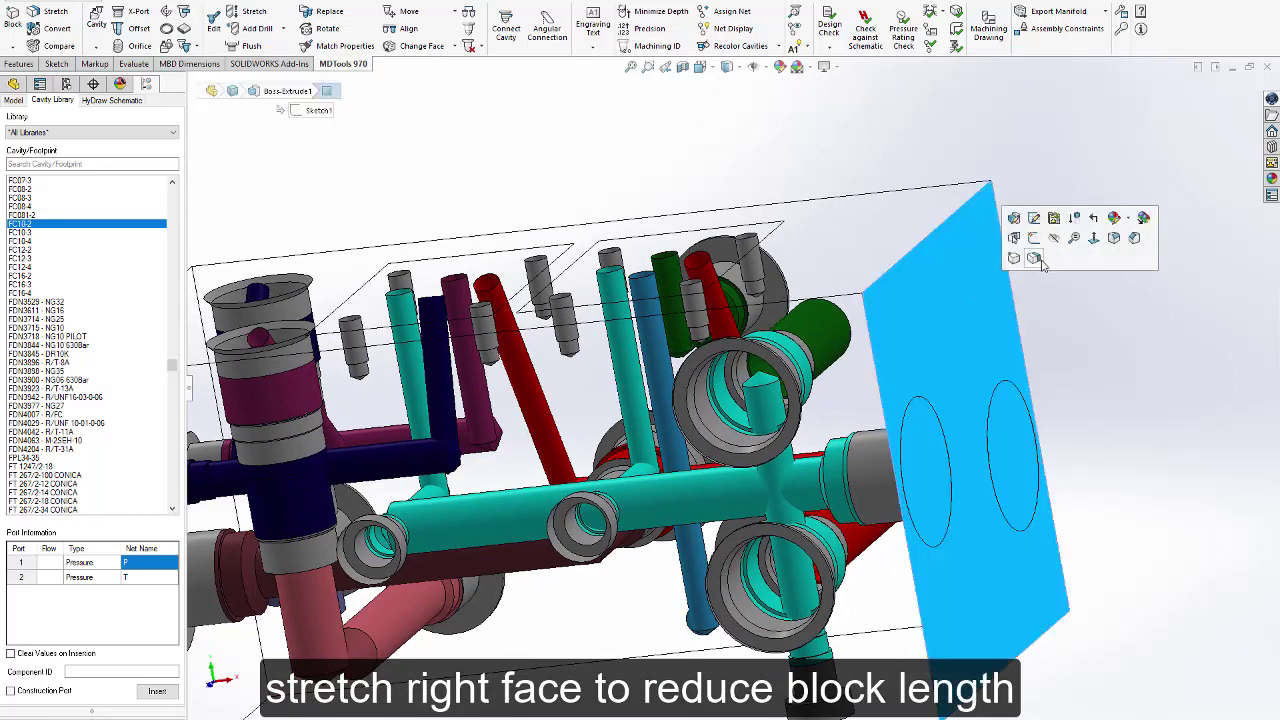
left_click(1038, 258)
type("180")
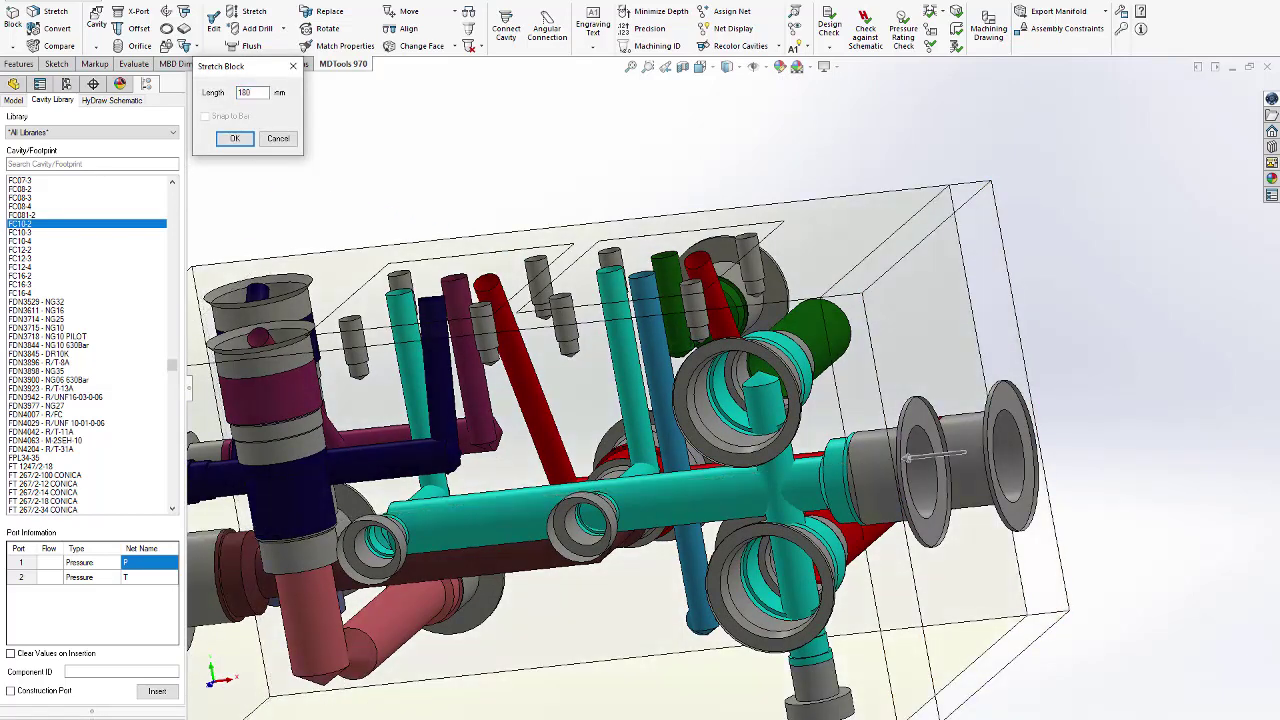
key("Return")
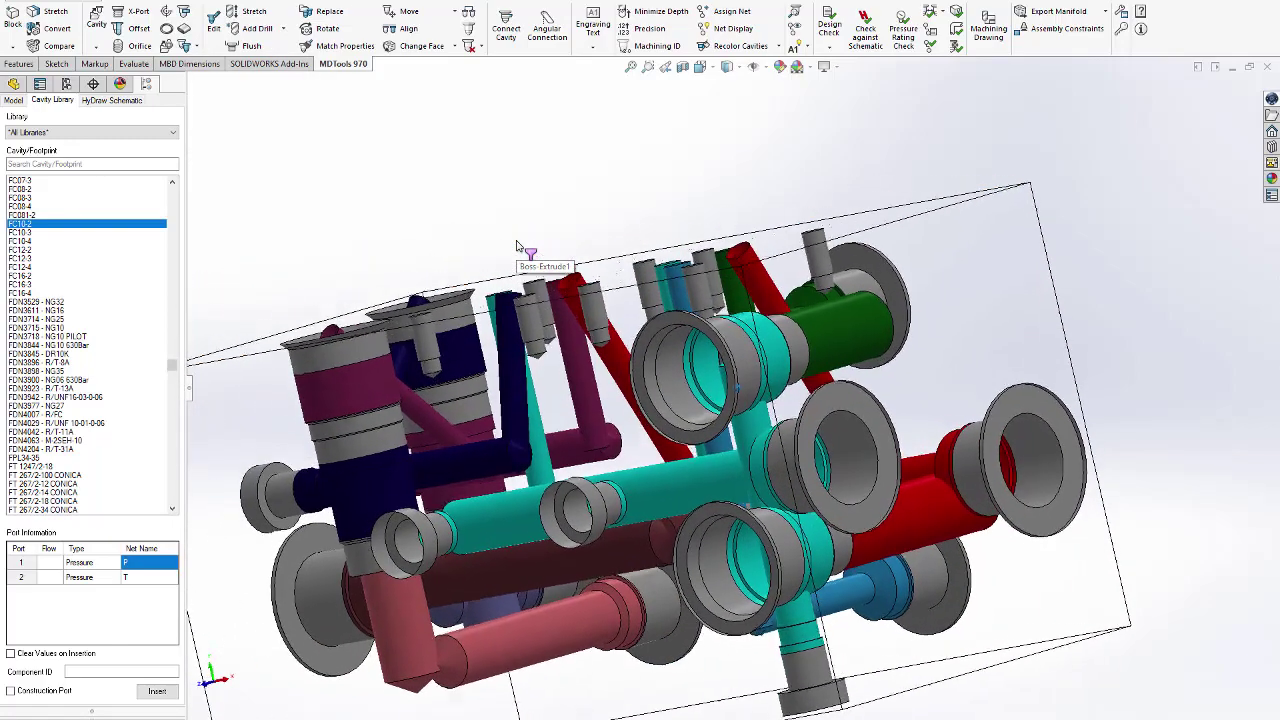
Move RV1 in positive Y on the front face to about Y 68.
left_click(405, 12)
left_click(730, 565)
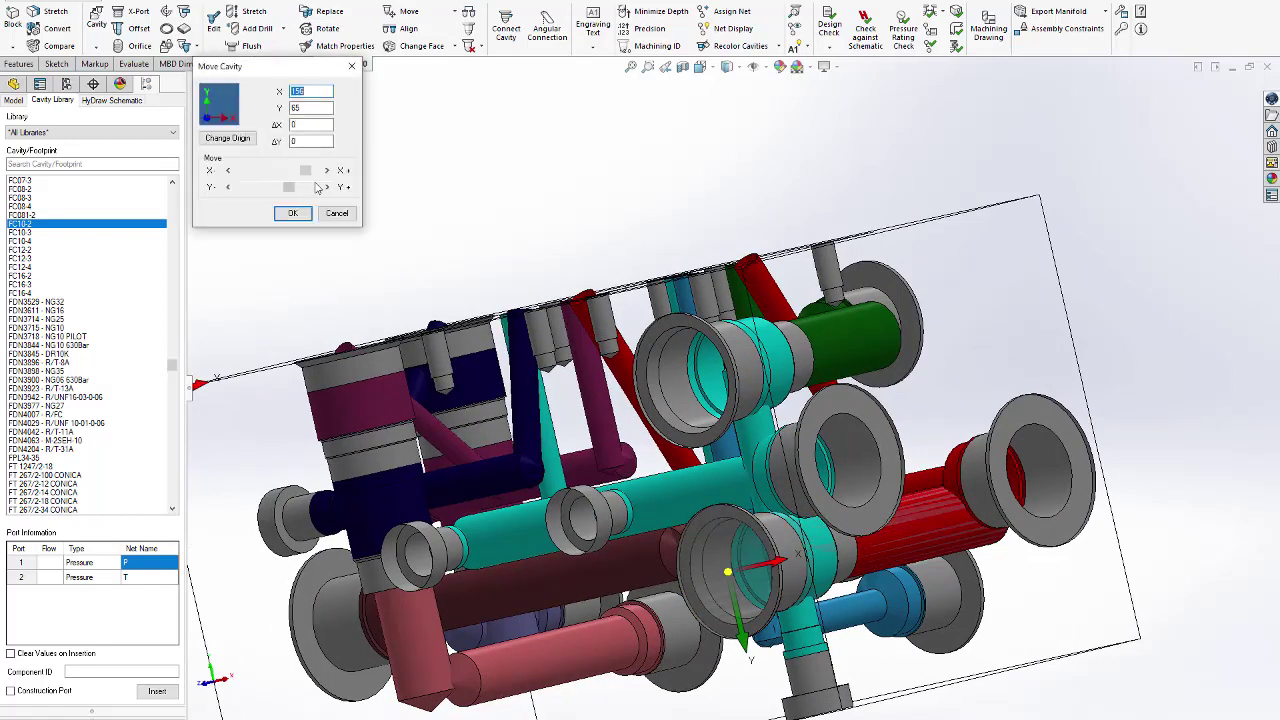
left_click(327, 188)
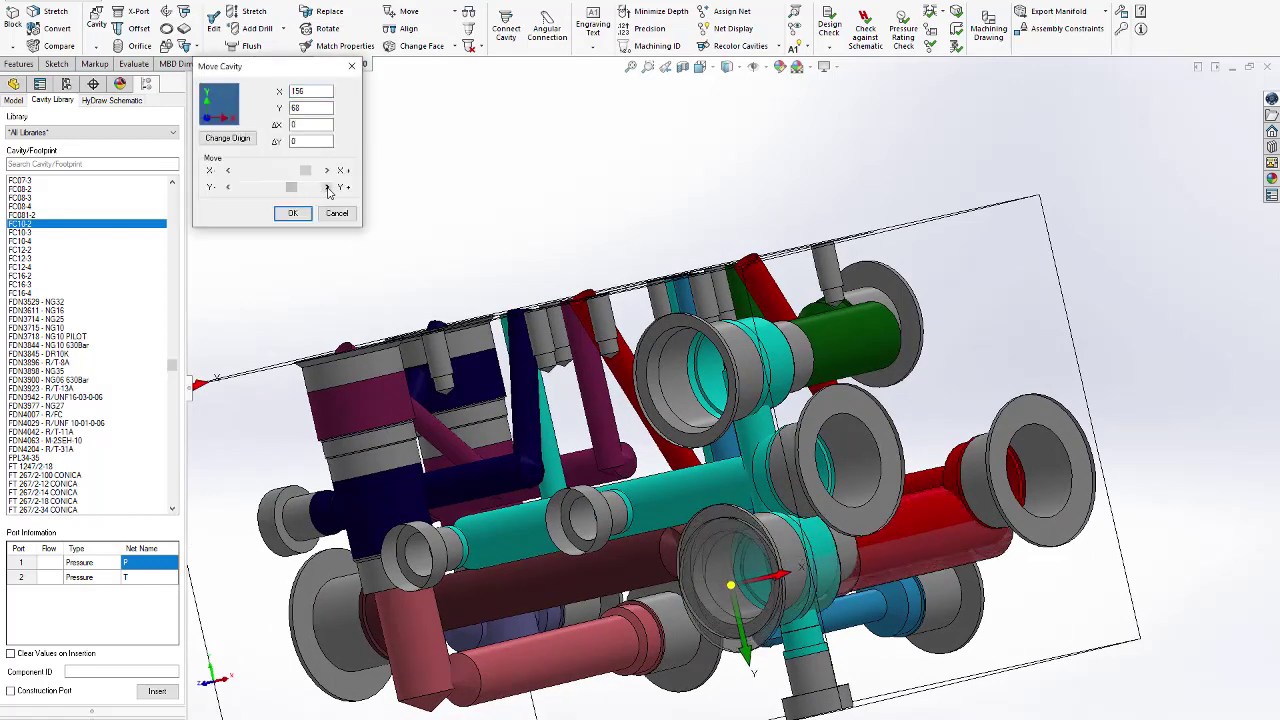
left_click(327, 188)
key("Return")
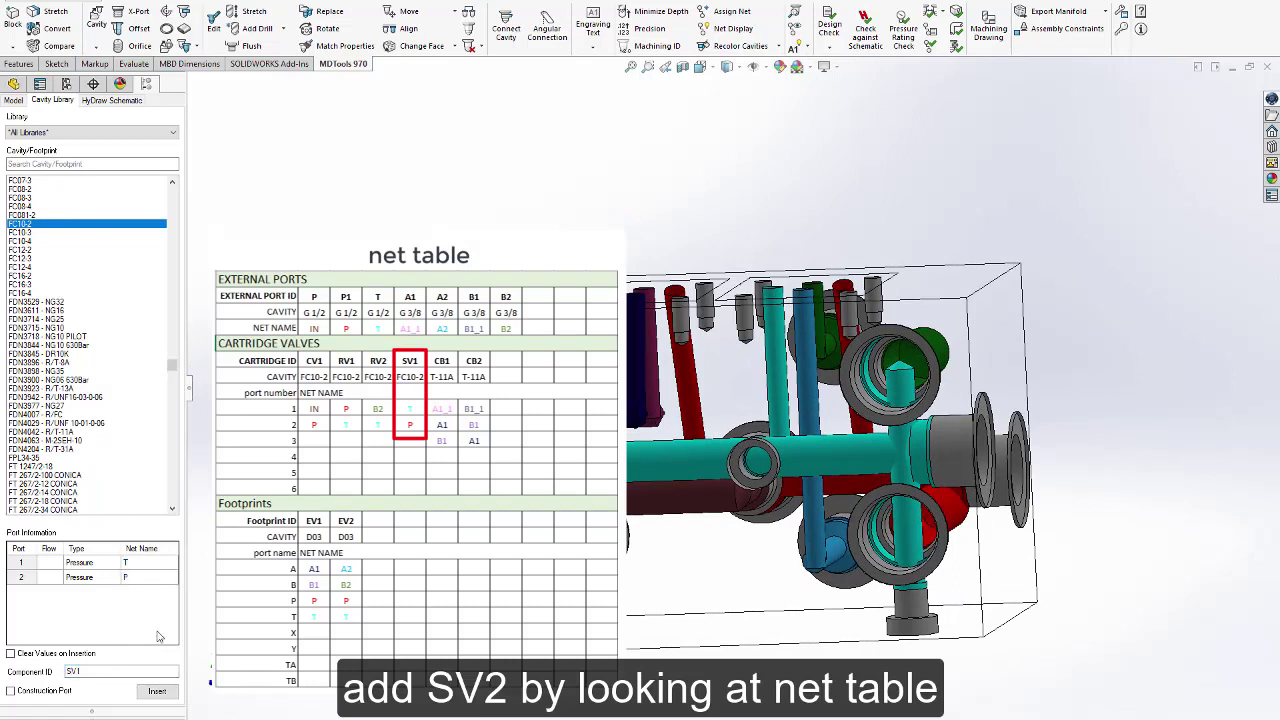
Insert FC10-2 as SV1 on the block's back face at X 60, Y 25, connected to EV1's T drill, and set its drill diameter to 12 mm.
left_click(157, 697)
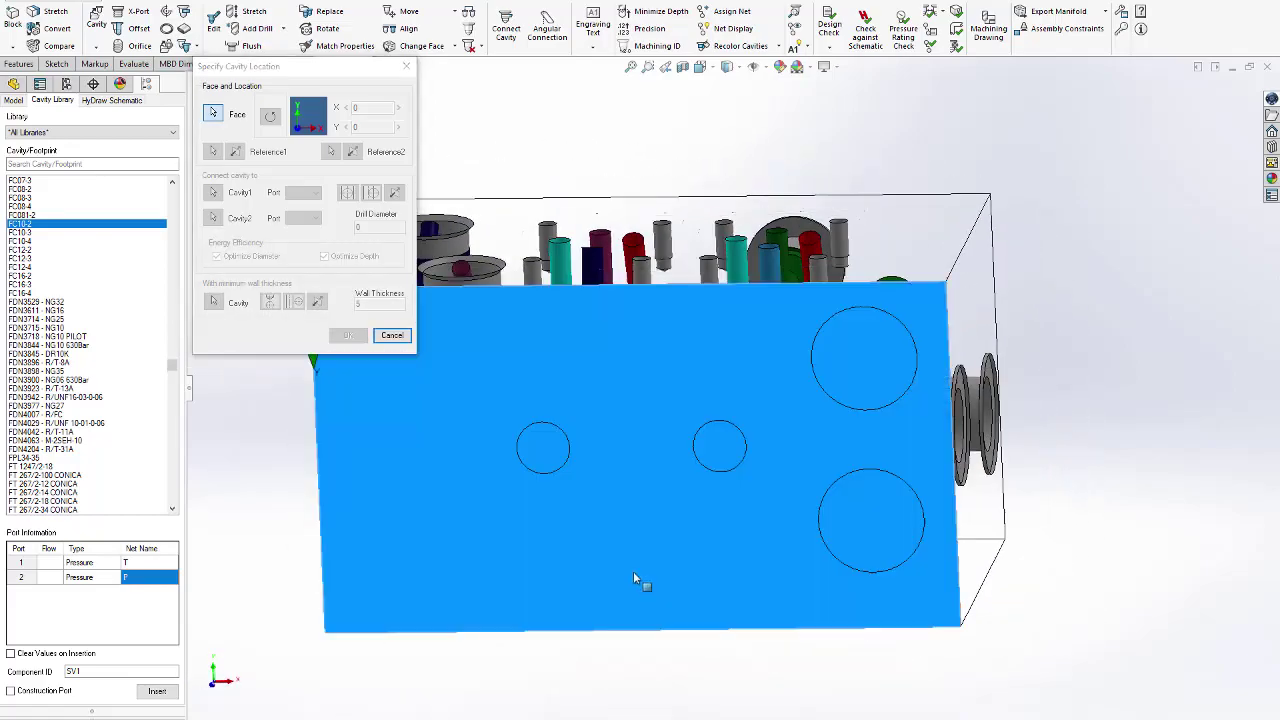
left_click(633, 571)
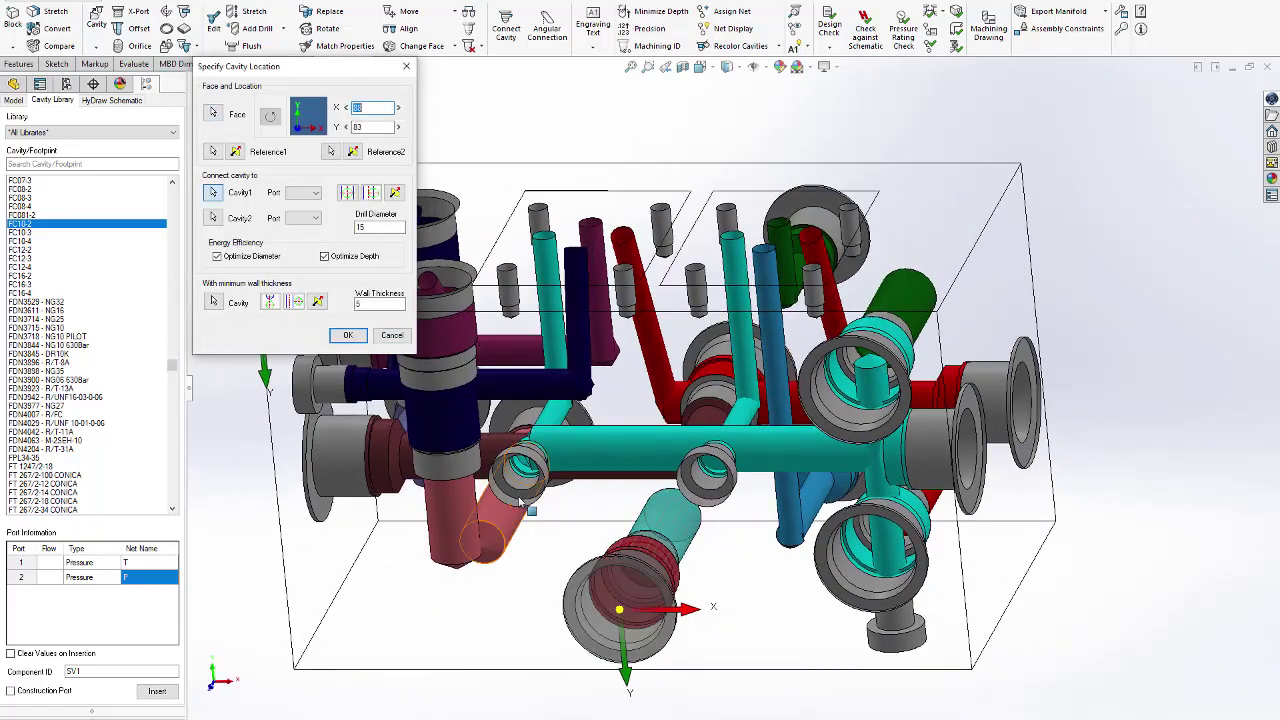
left_click_drag(671, 582, 655, 572)
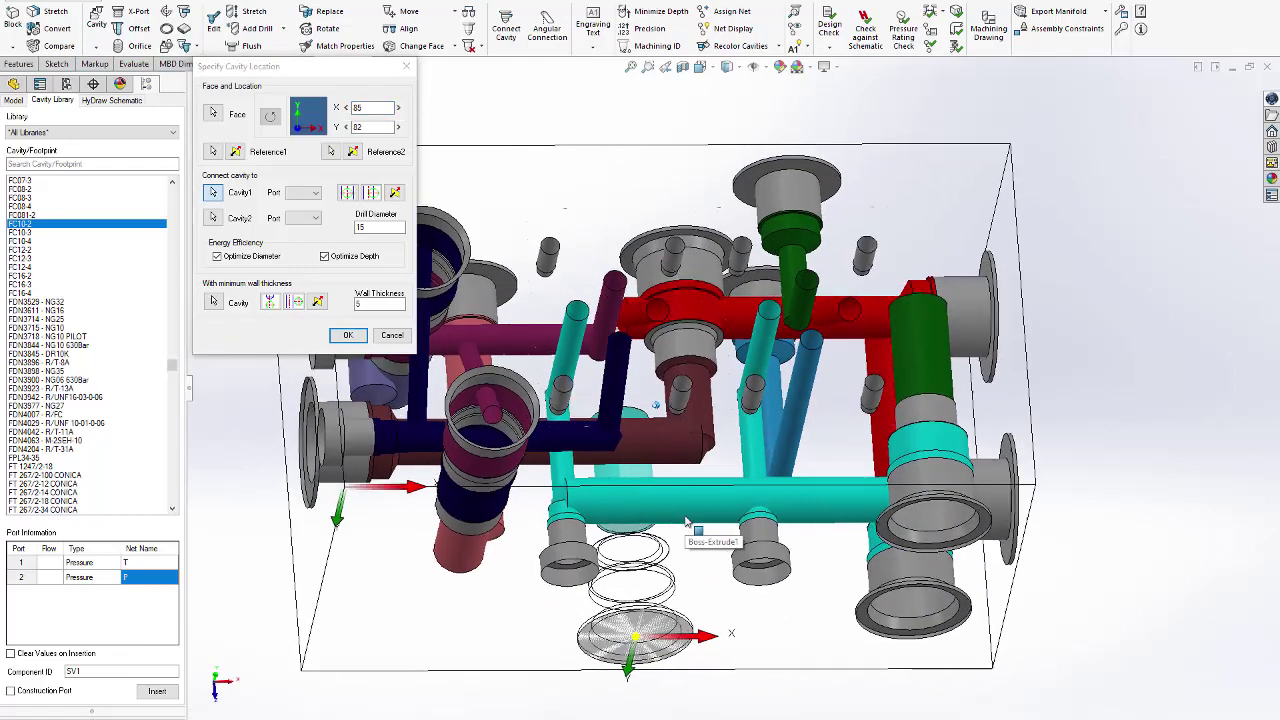
left_click(257, 143)
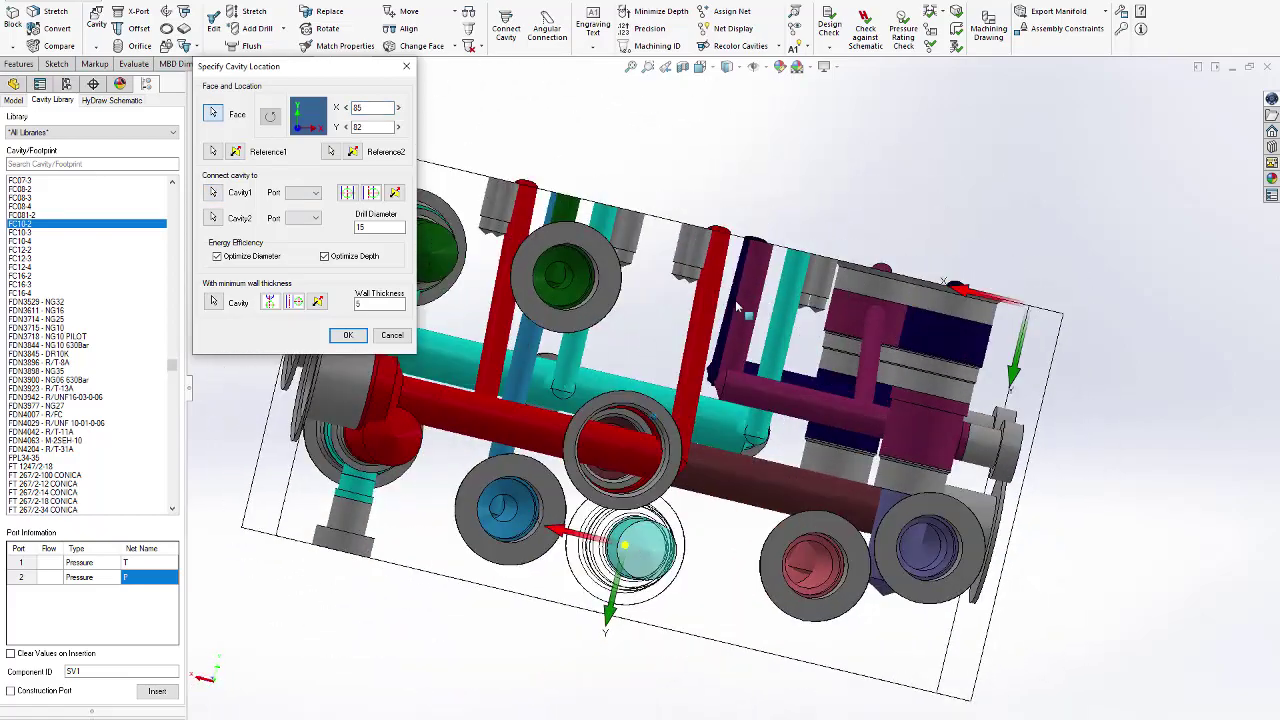
left_click(760, 308)
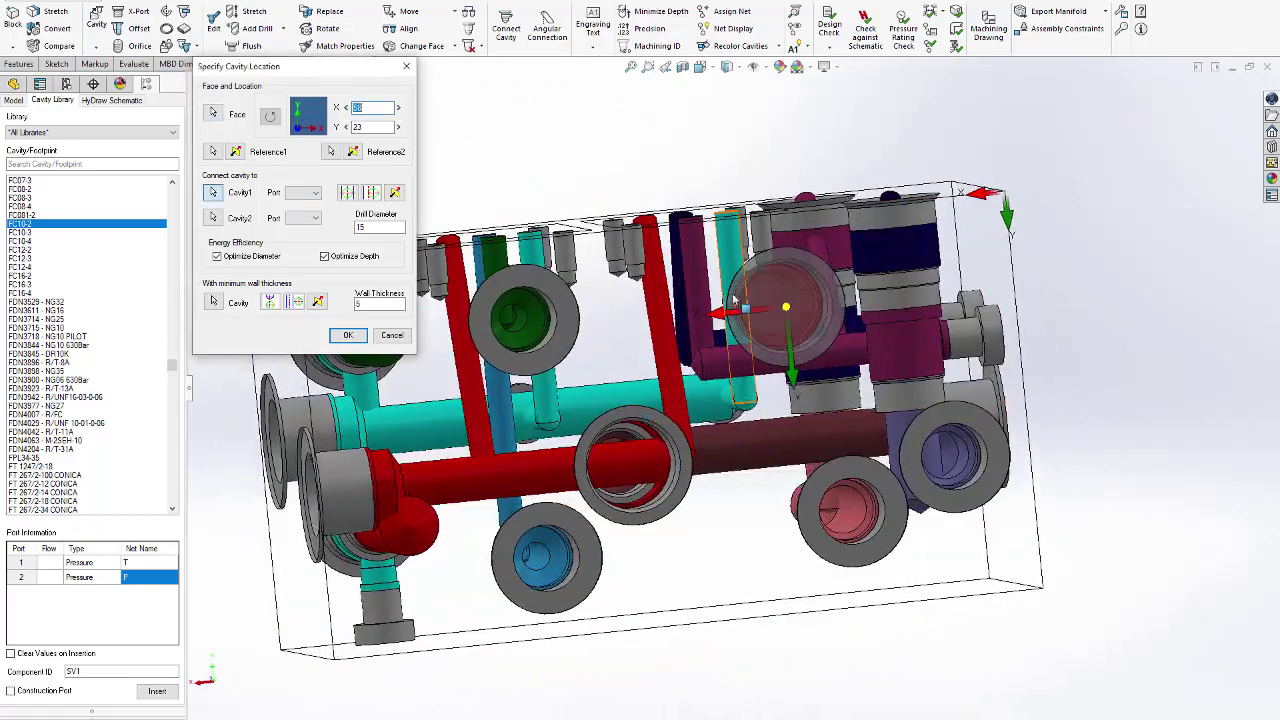
left_click(738, 278)
middle_click_drag(806, 322, 850, 316)
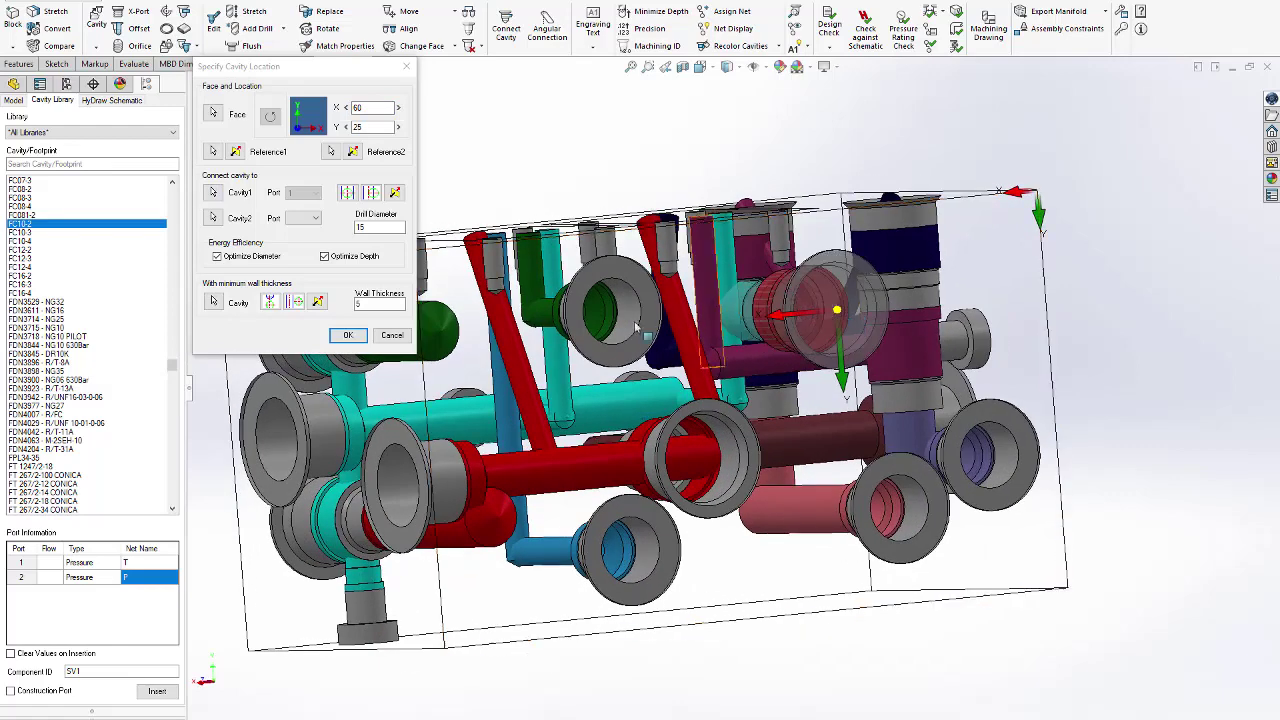
left_click(347, 339)
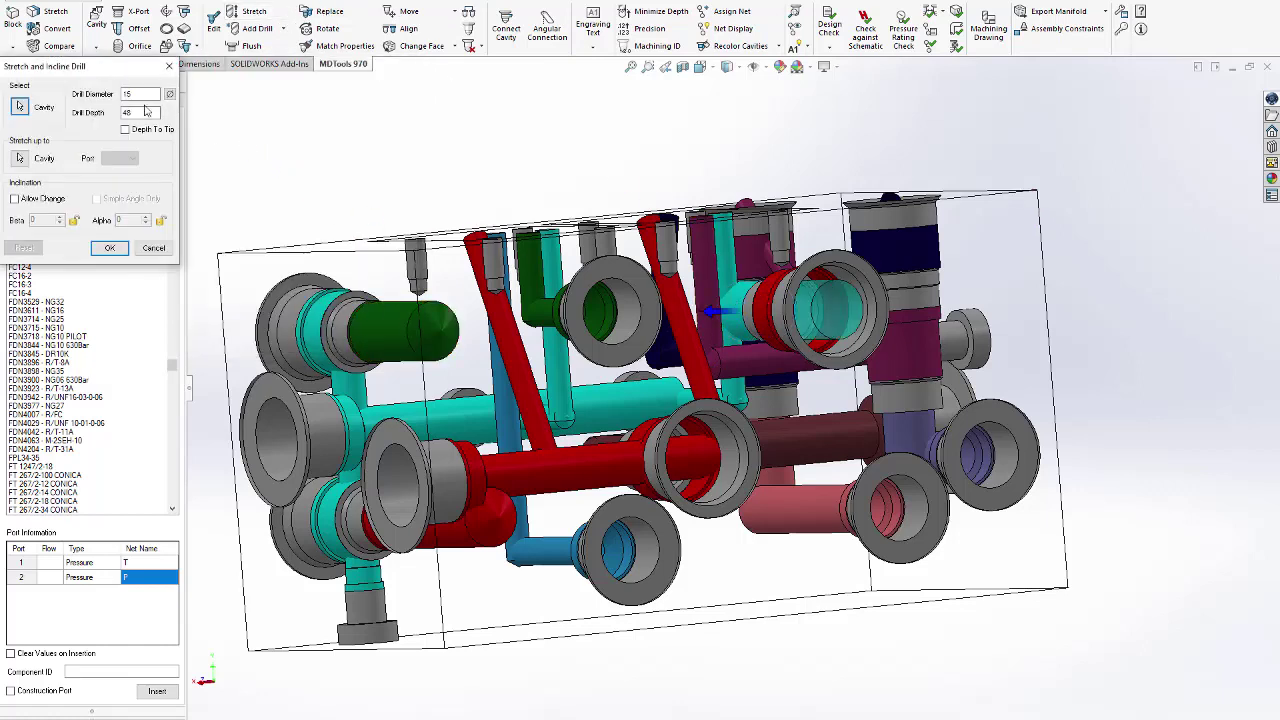
left_click(109, 248)
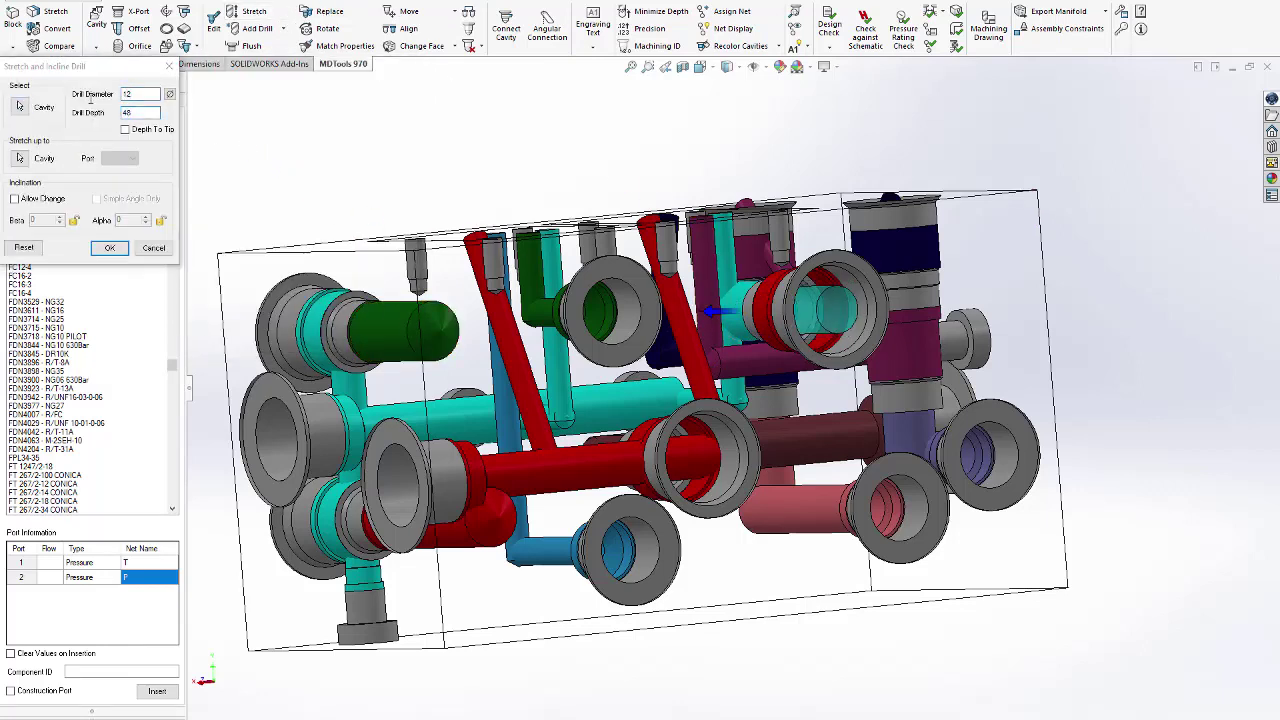
Move the B1-net plug on the block's left face in negative Y to Y 39.
middle_click_drag(466, 277, 516, 299)
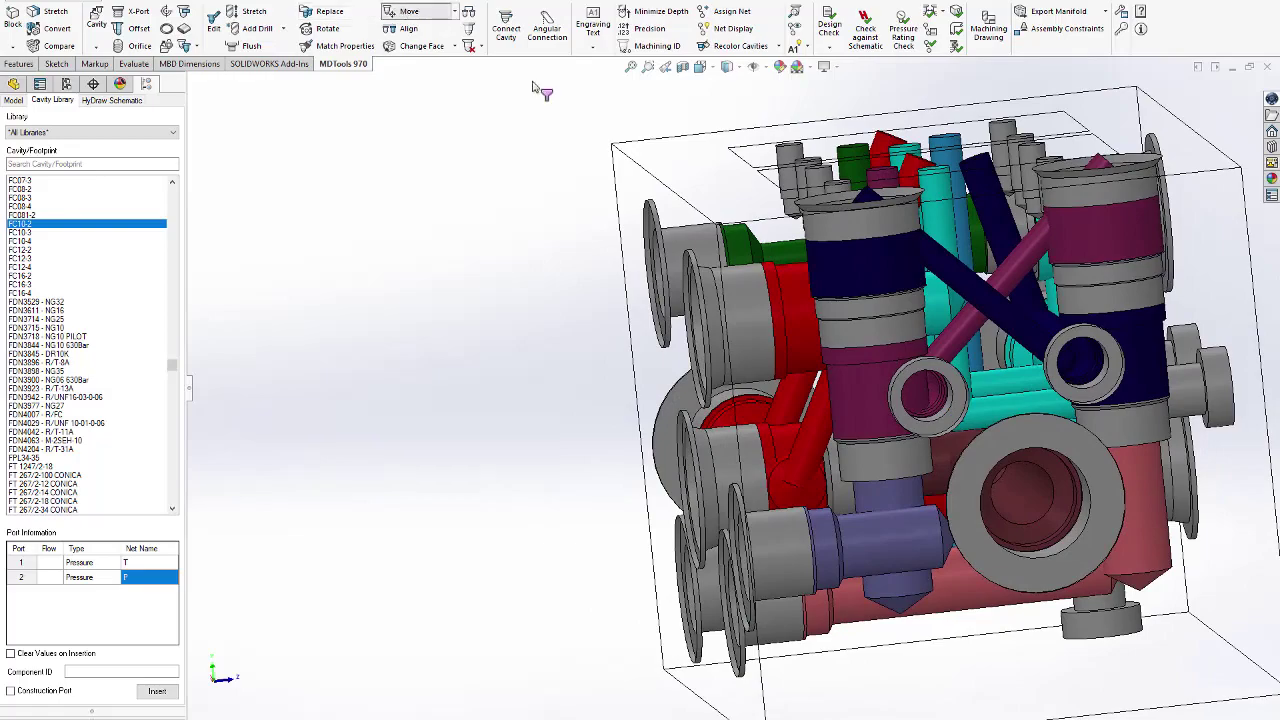
left_click(965, 395)
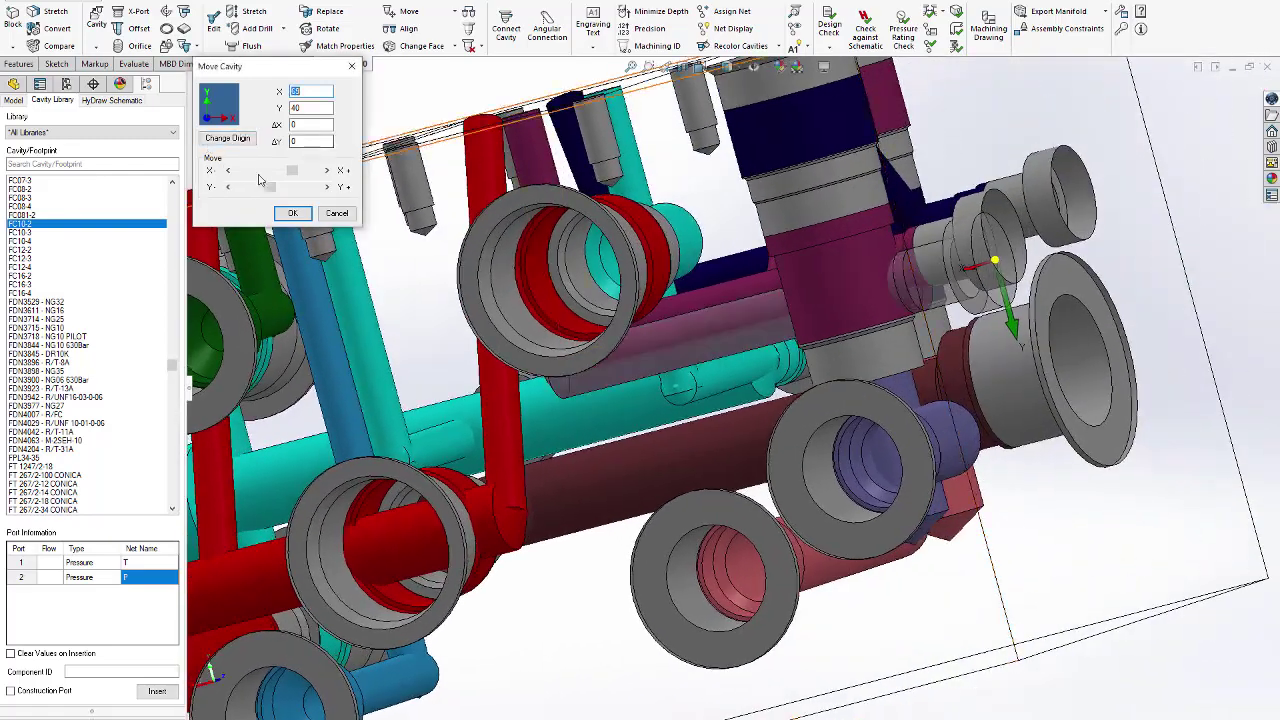
left_click(229, 188)
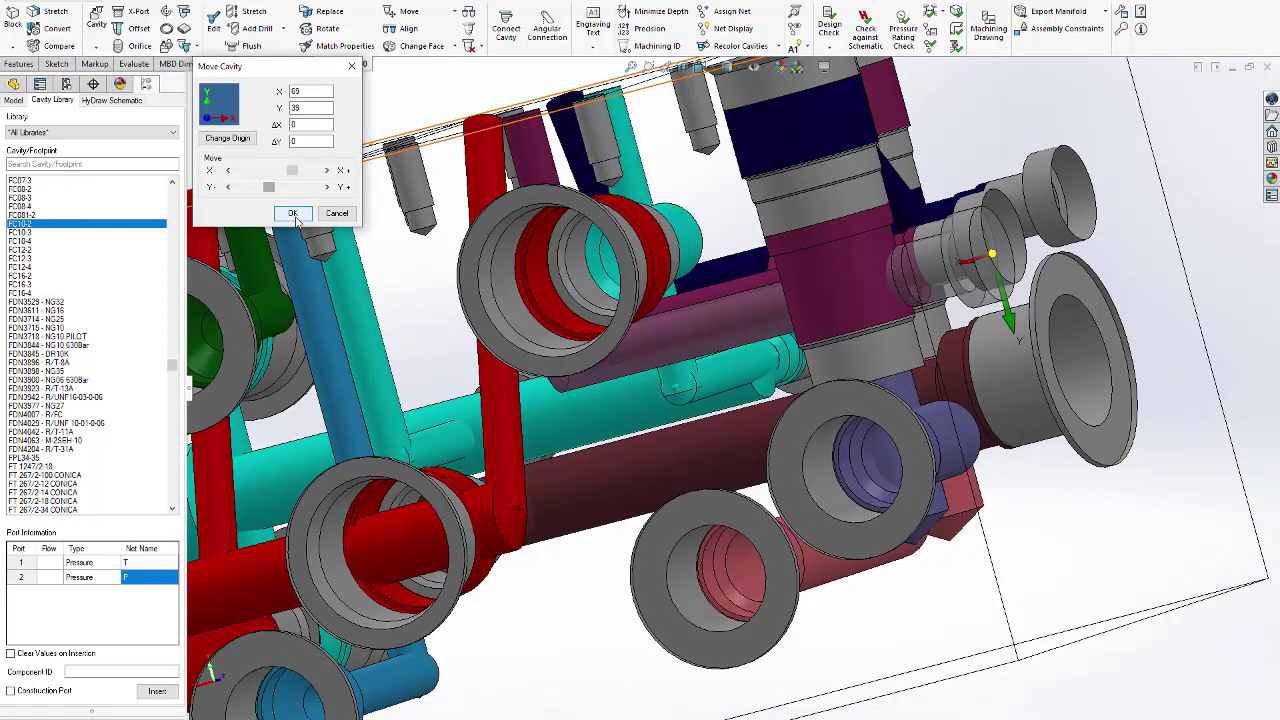
left_click(293, 214)
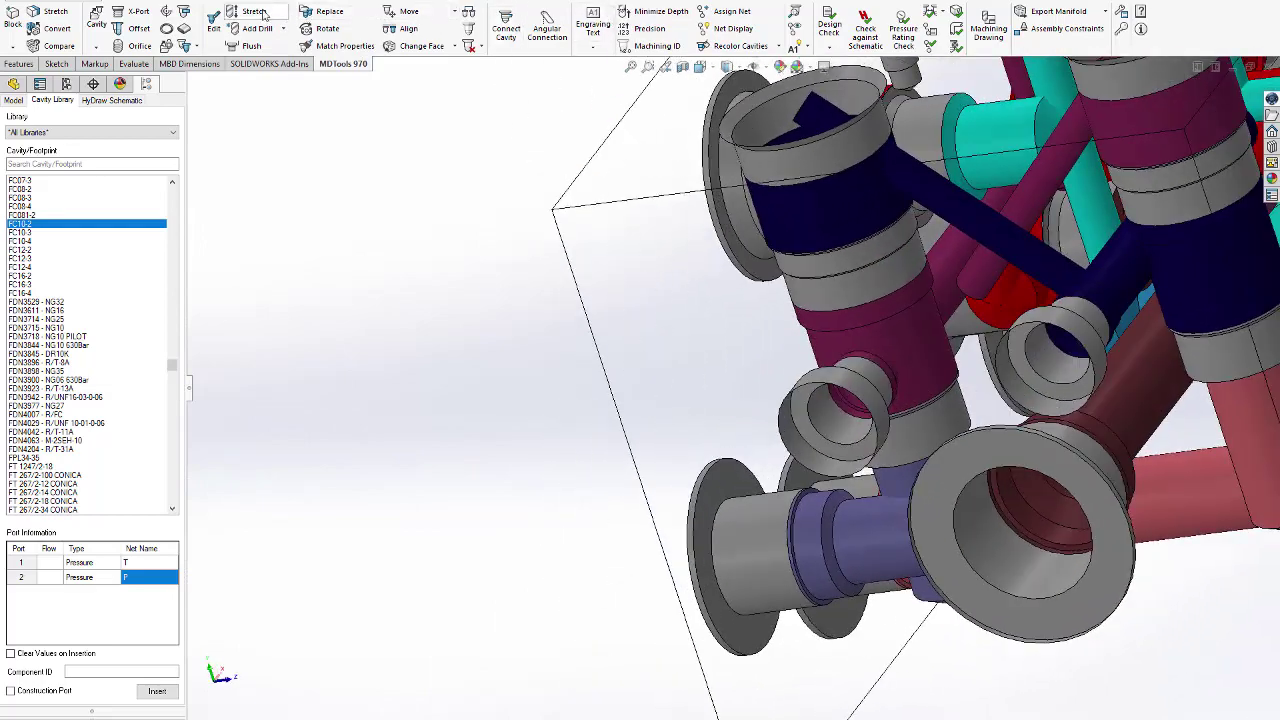
Stretch and incline the angled B1 drill that runs between the two CB cavities so that it meets the plug's passage.
left_click(254, 12)
left_click(945, 277)
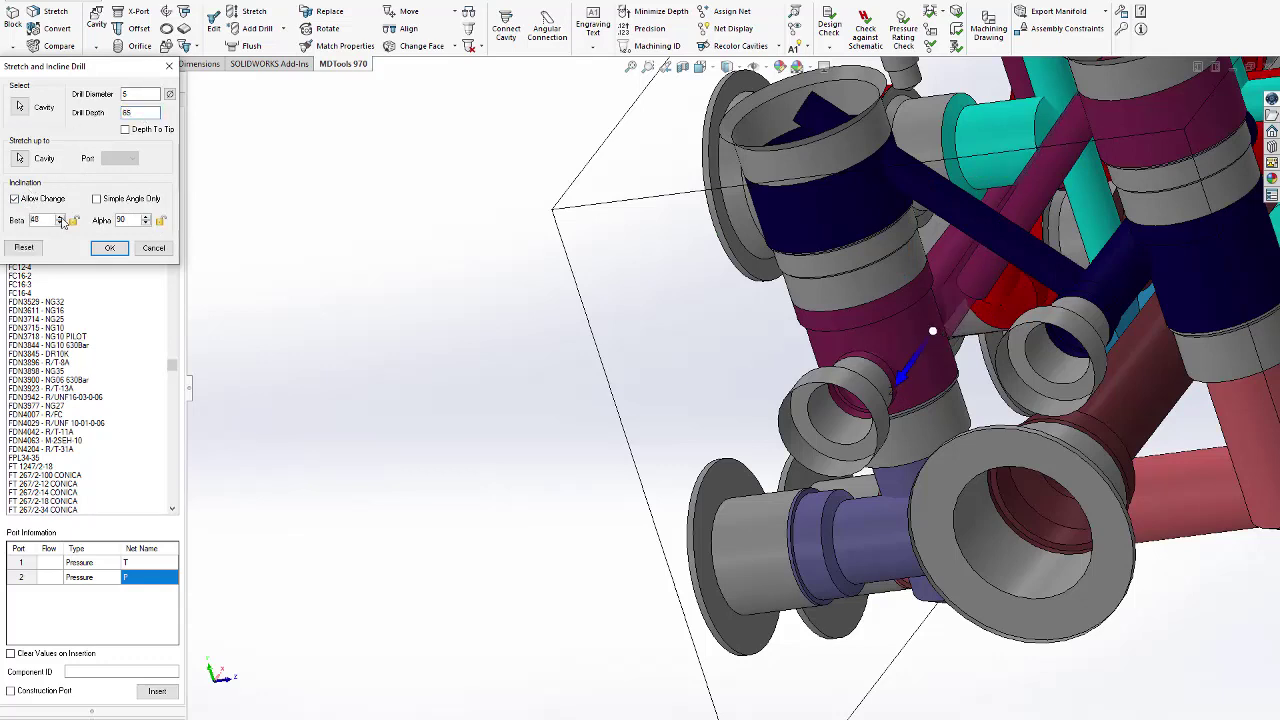
left_click(112, 251)
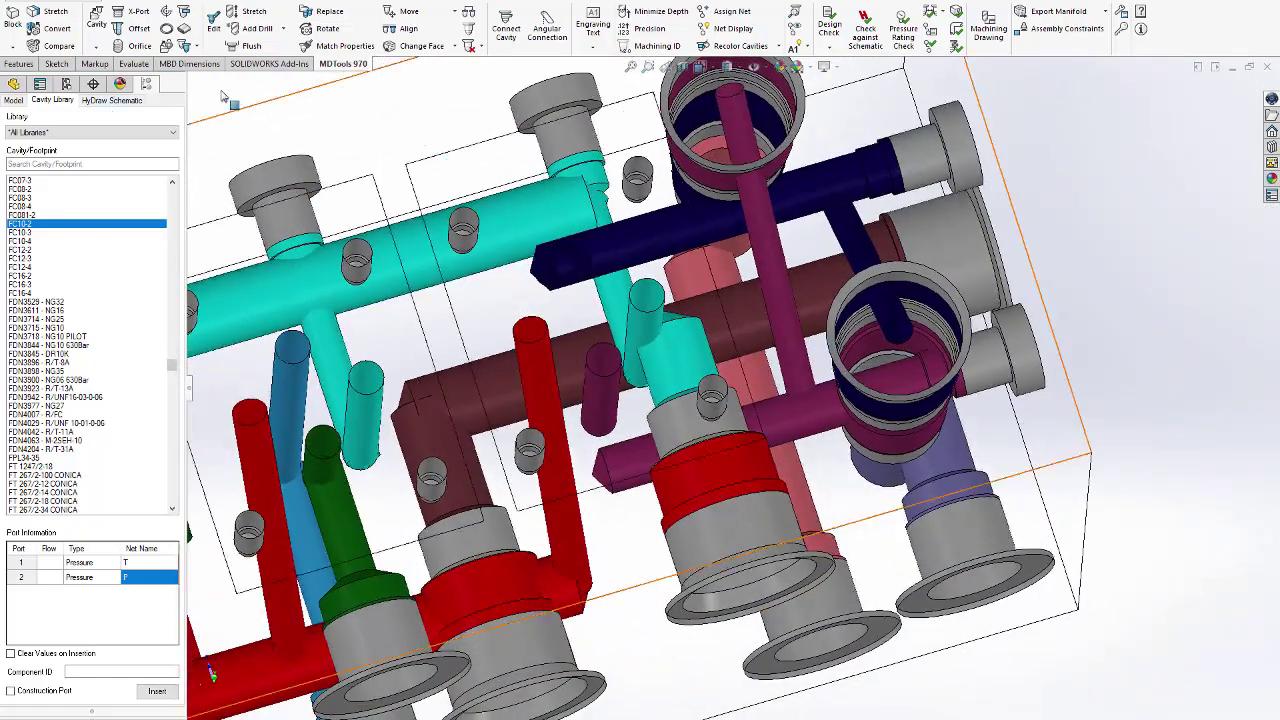
Stretch EV1's B drill up to the B1 plug passage with a depth of 40, Beta 13 and Alpha 90.
left_click(247, 11)
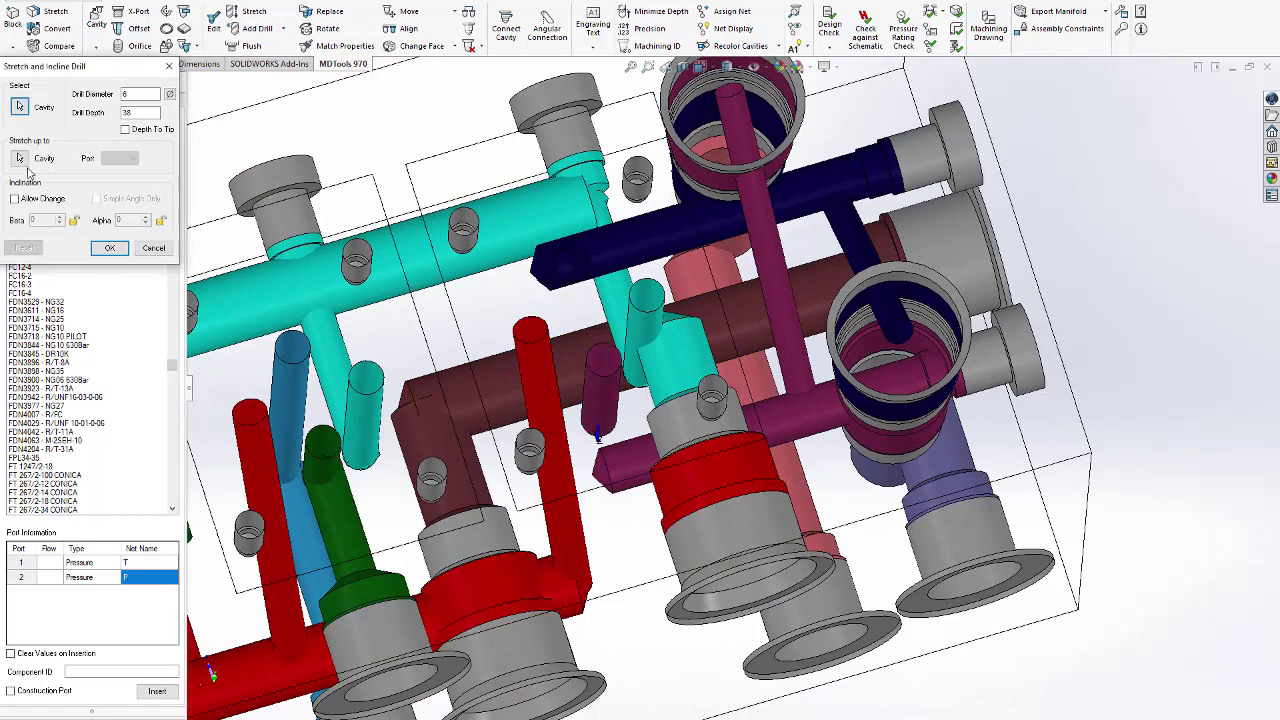
left_click(393, 378)
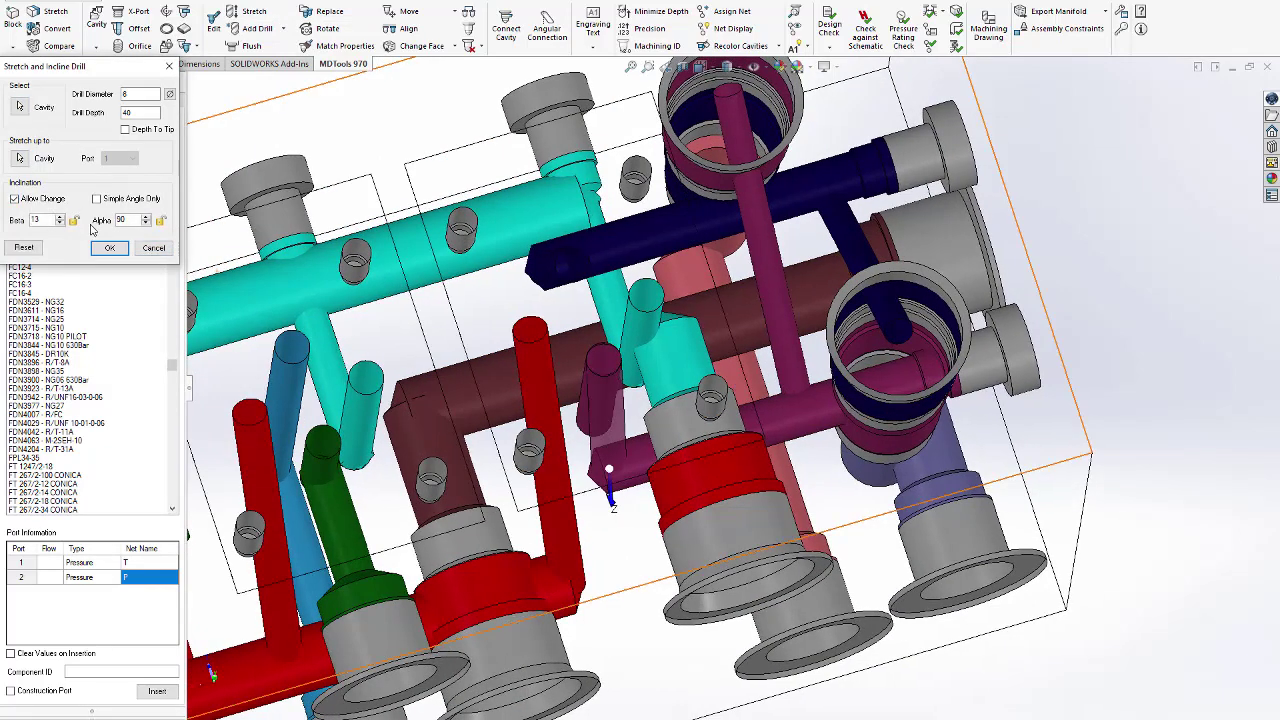
left_click(112, 249)
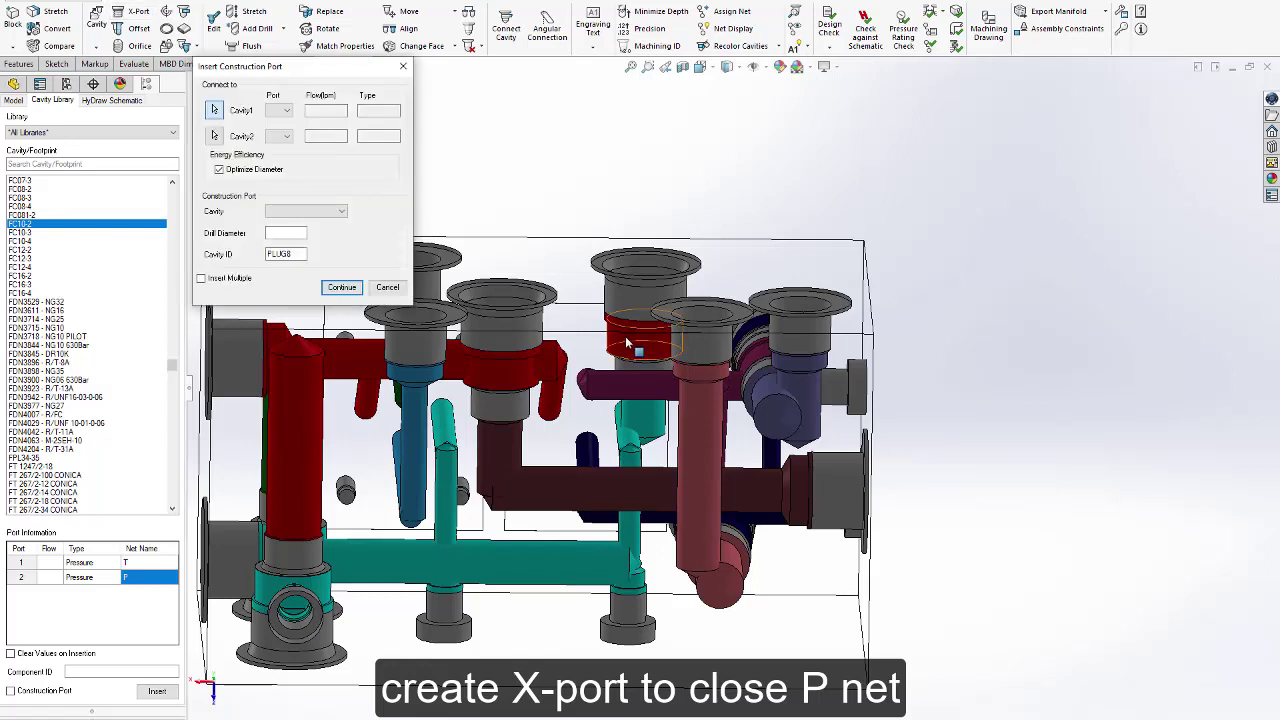
Insert an XG18 construction port with an 8.5 mm drill on the block's bottom face, connecting SV1 port 2 with the P net.
left_click(305, 211)
left_click(287, 267)
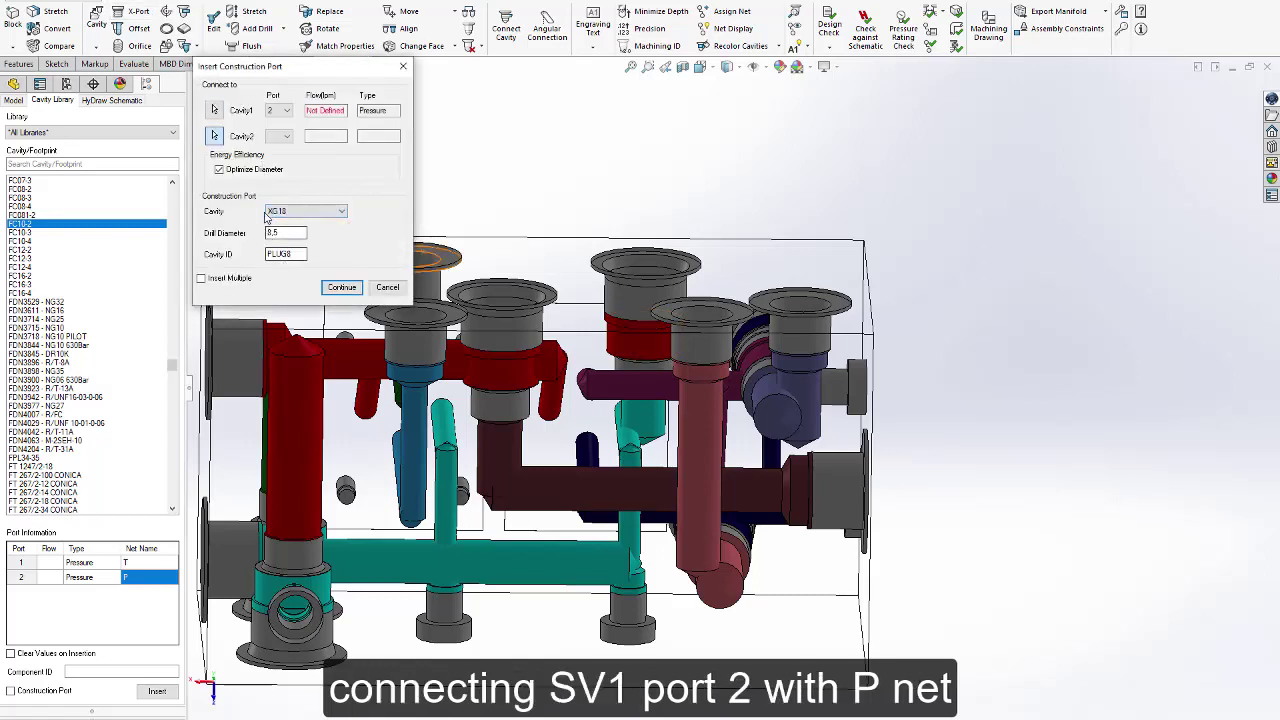
left_click(449, 300)
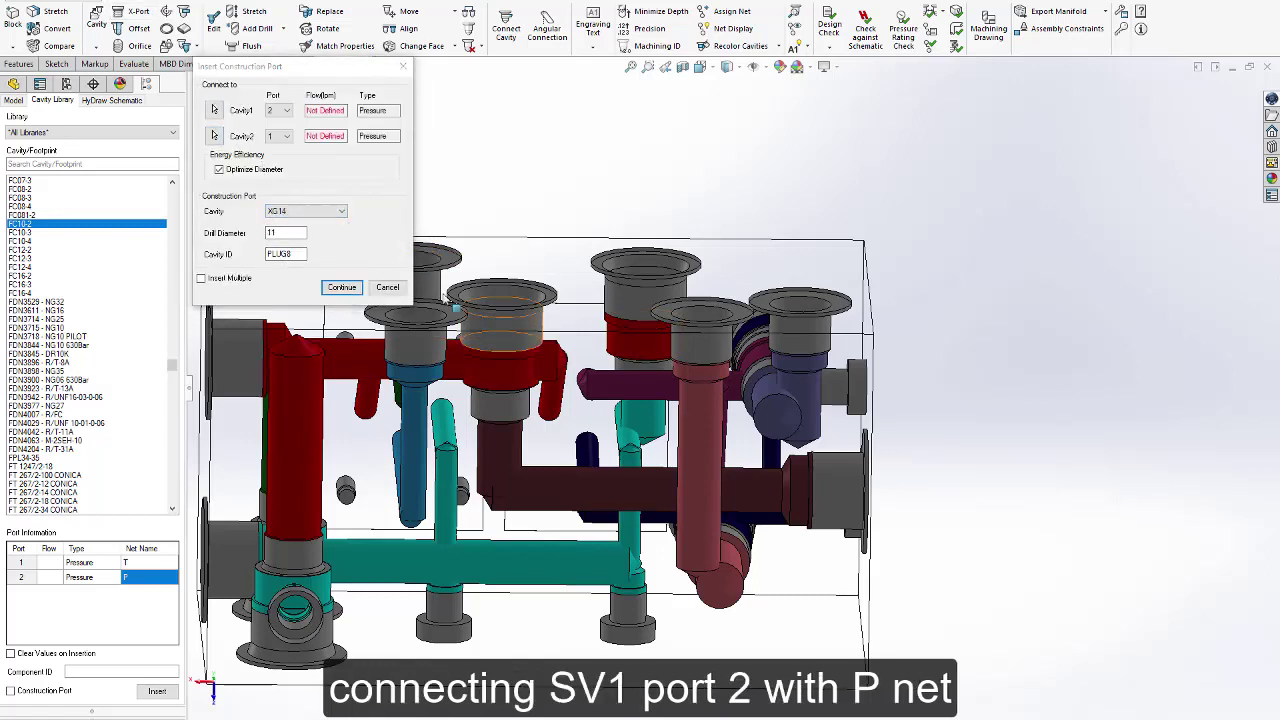
left_click(327, 213)
left_click(287, 265)
left_click(341, 287)
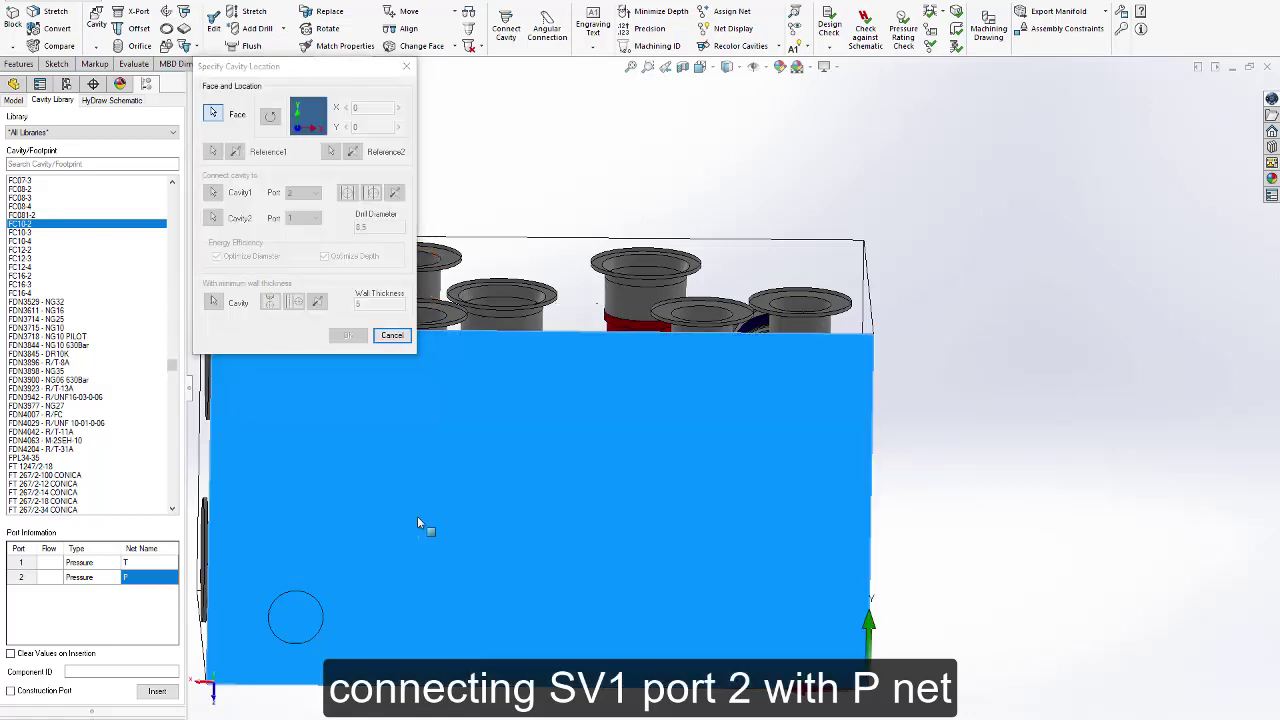
left_click(417, 523)
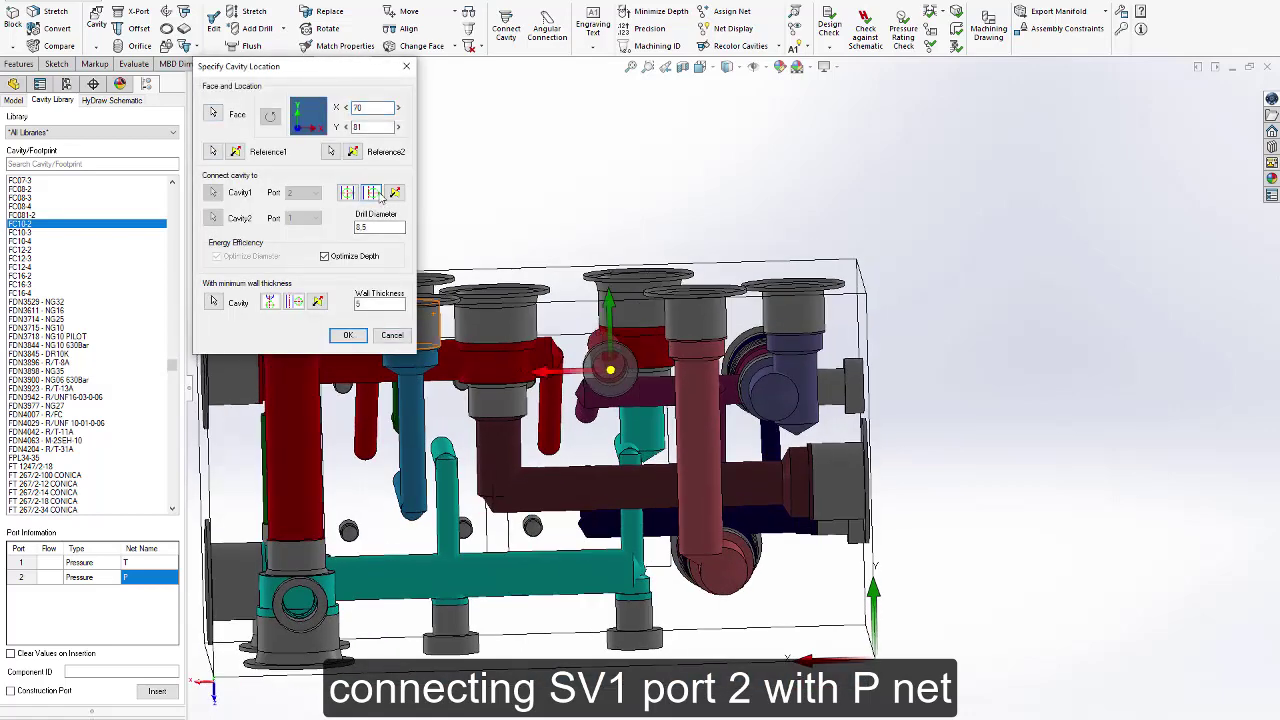
left_click(349, 337)
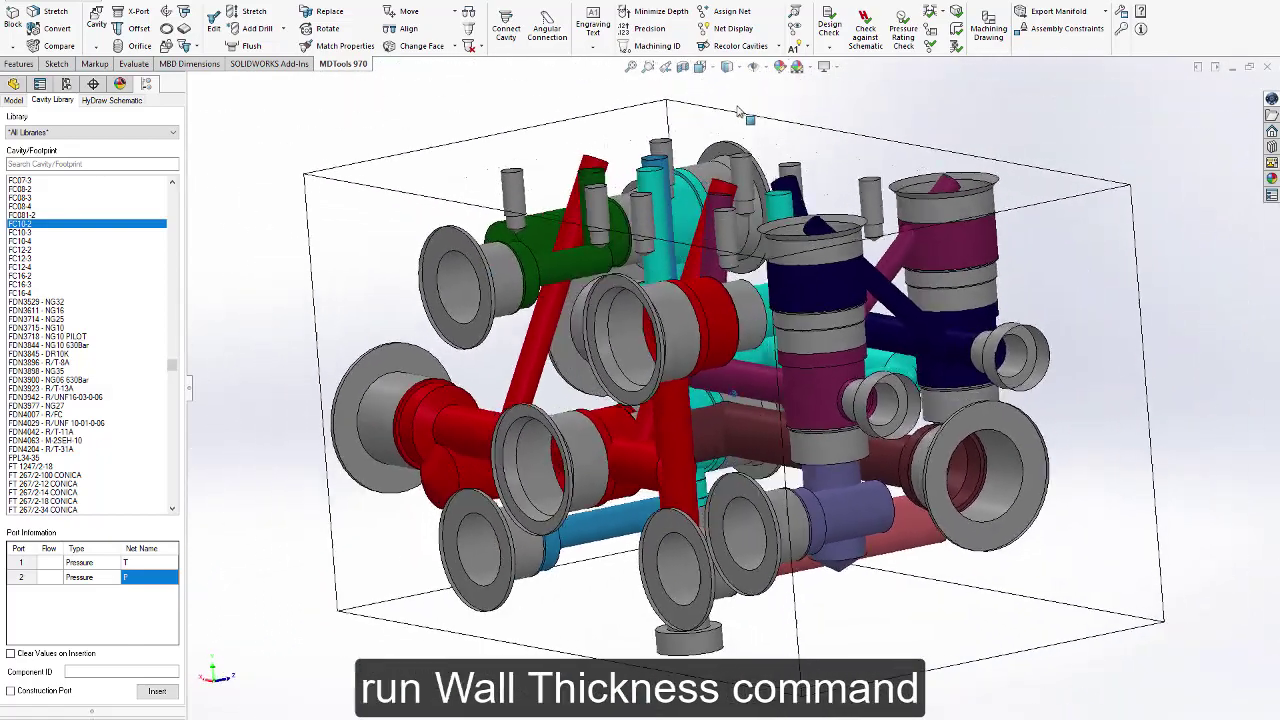
Run a wall thickness check around the selected cavity SV1 with a minimum wall thickness of 4 mm.
left_click(928, 12)
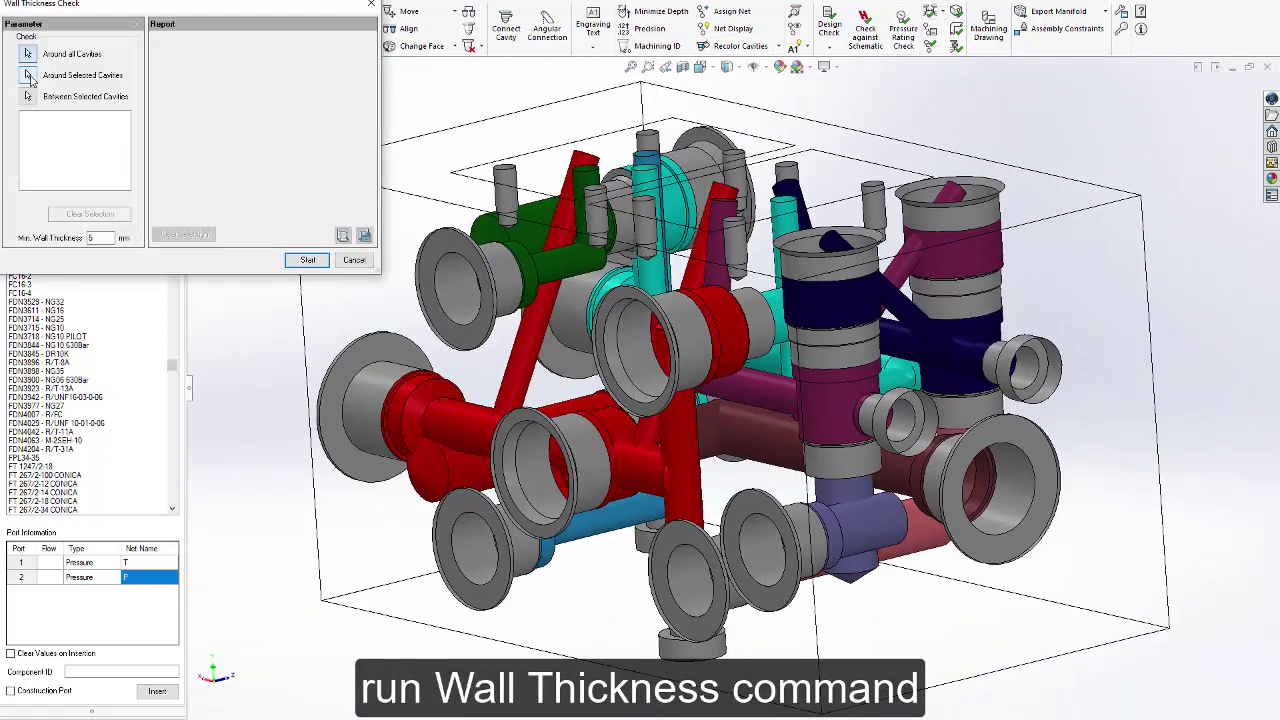
left_click(761, 342)
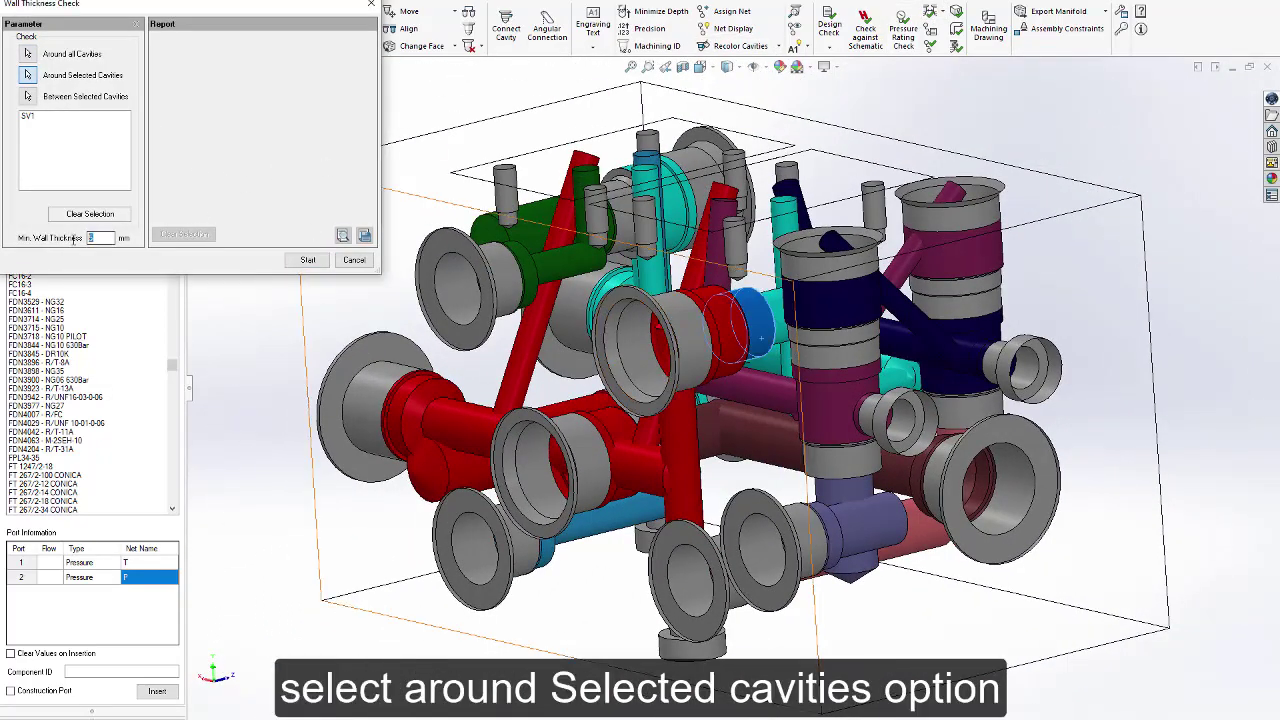
left_click(310, 260)
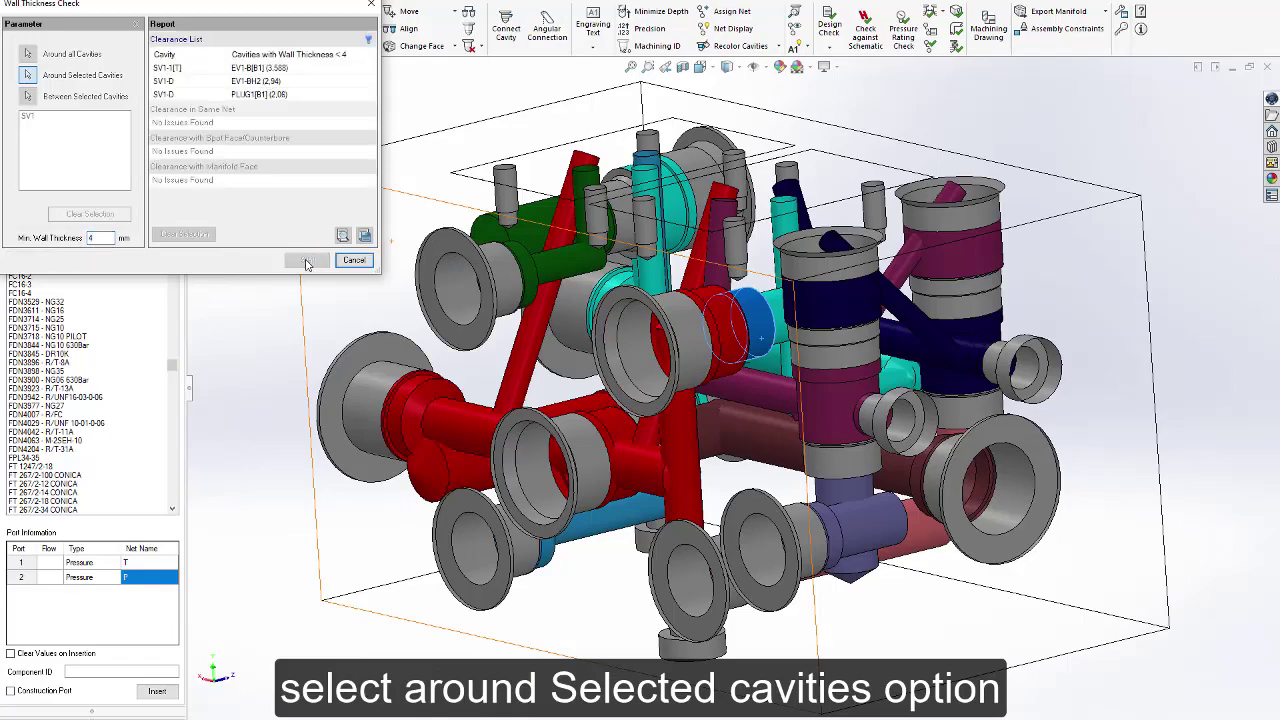
Examine each reported SV1 clearance in the block, against EV1's B drill, EV1's bolt hole and PLUG1, and close the check.
left_click(284, 68)
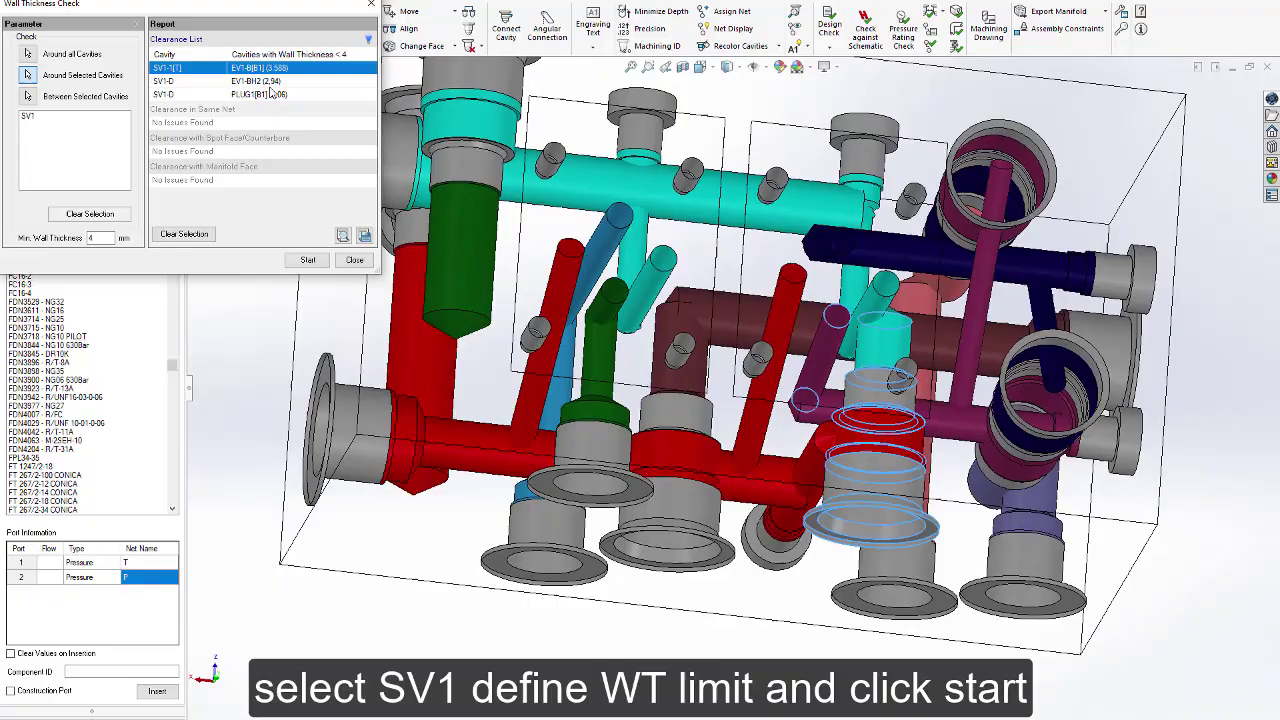
left_click(272, 82)
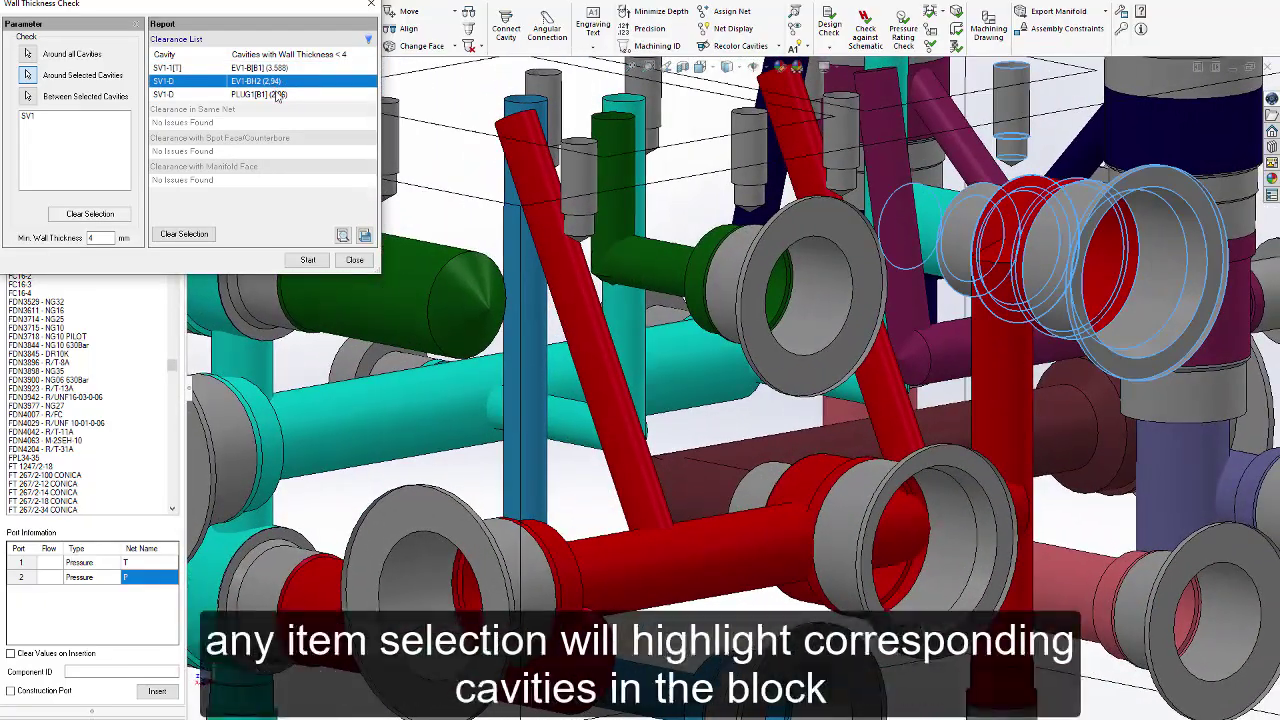
left_click(277, 94)
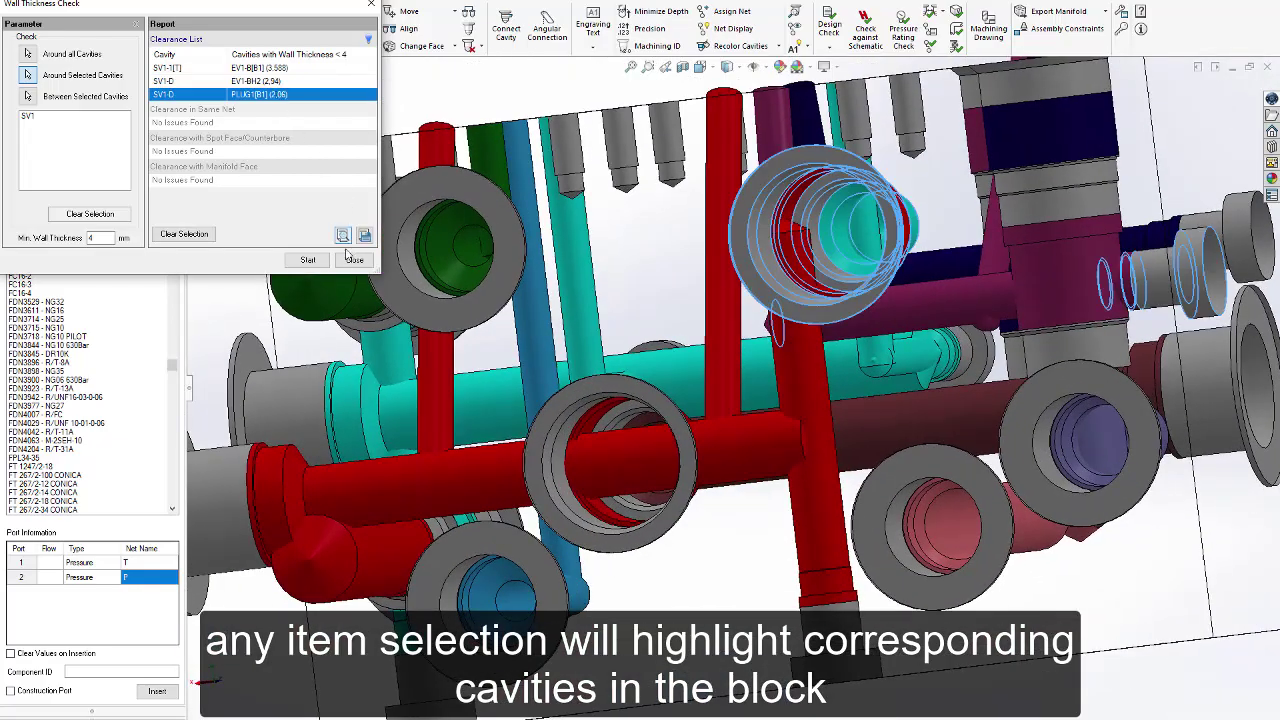
left_click(354, 259)
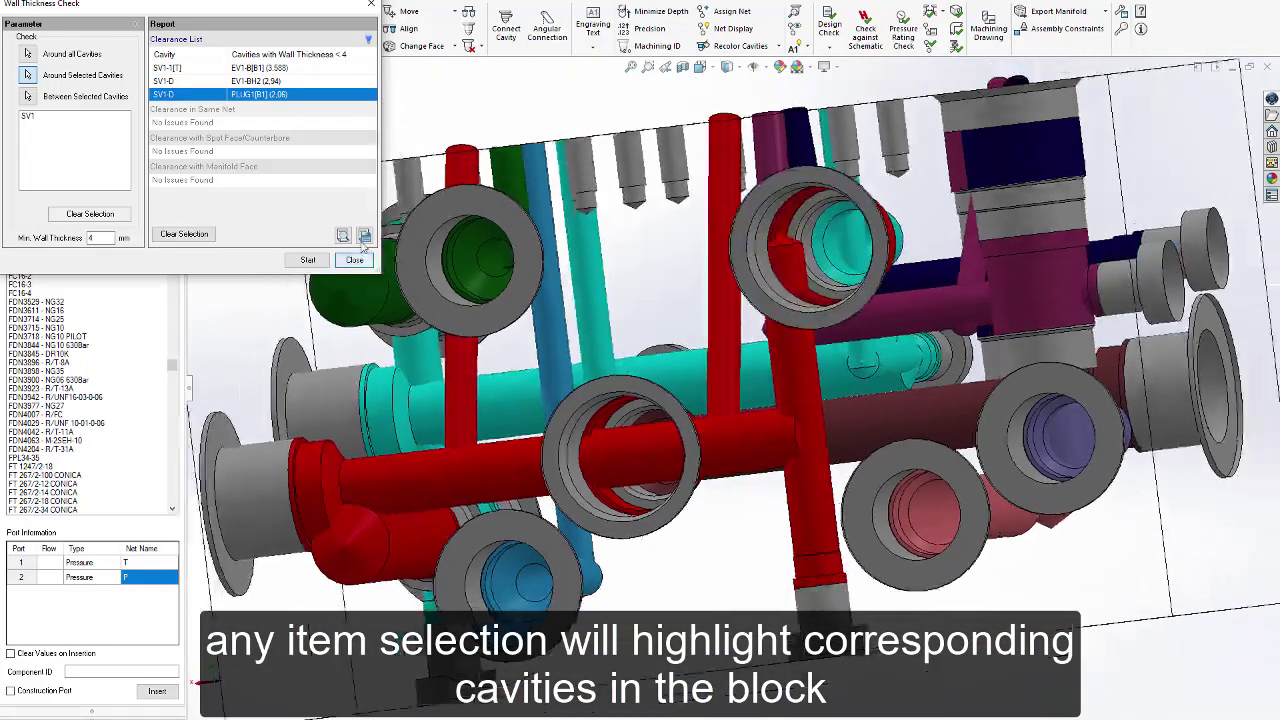
Move PLUG1 on the block's left face in positive Y to Y 42.
left_click(409, 27)
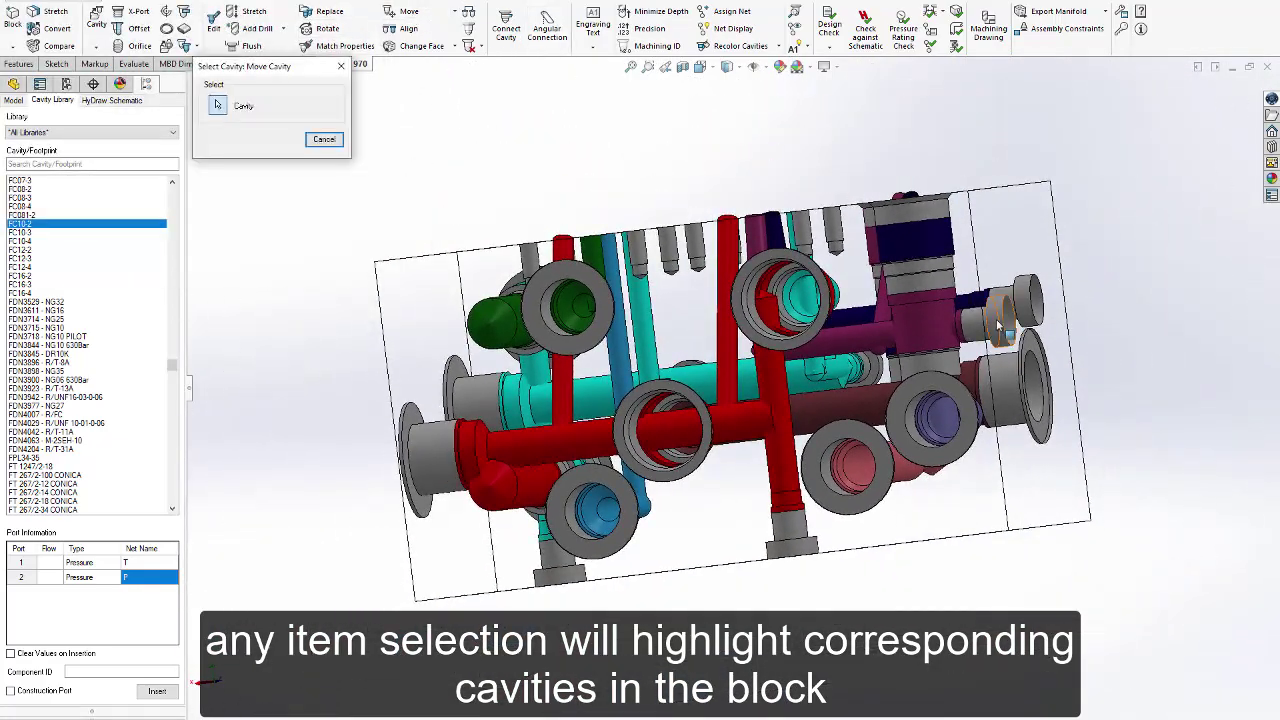
left_click(409, 11)
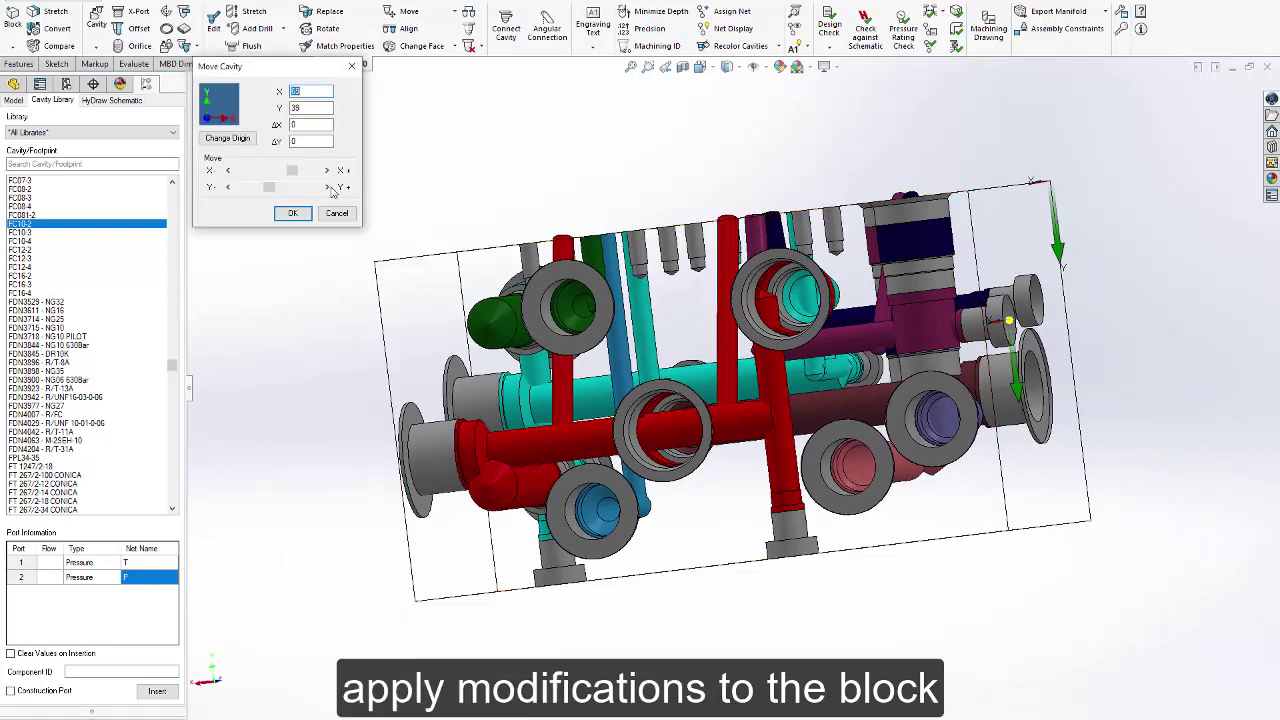
left_click(328, 187)
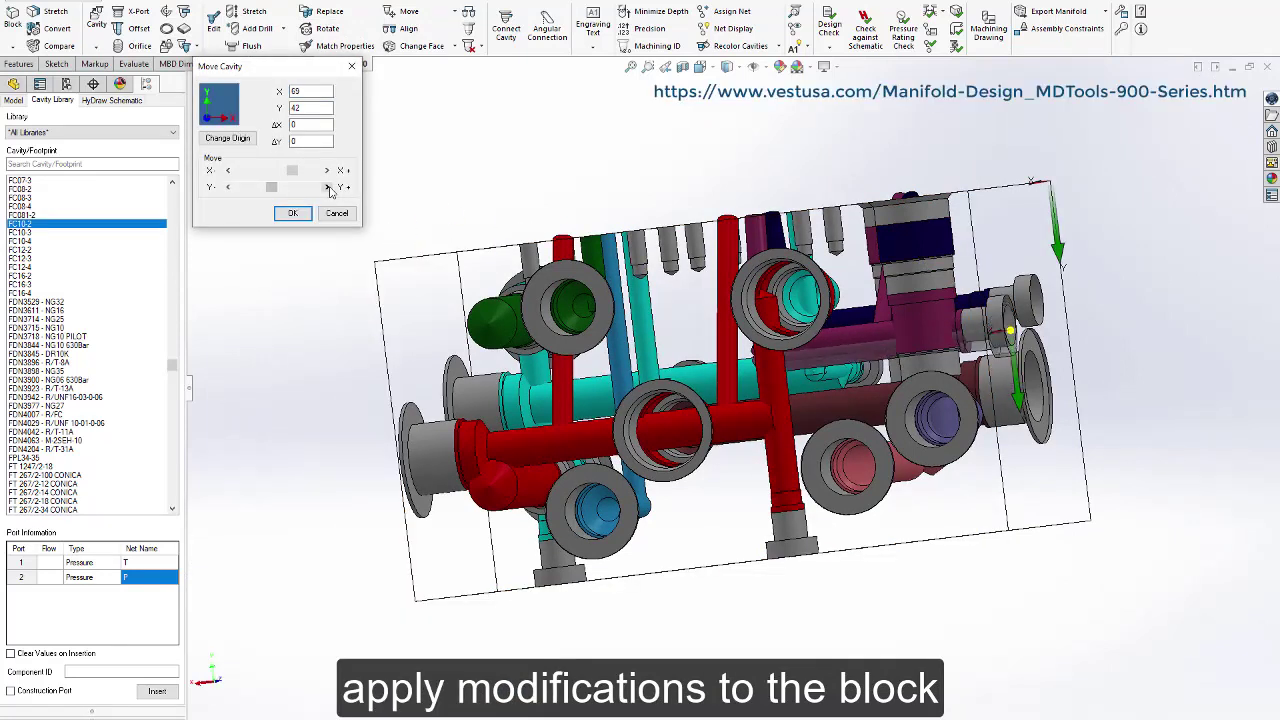
left_click(293, 216)
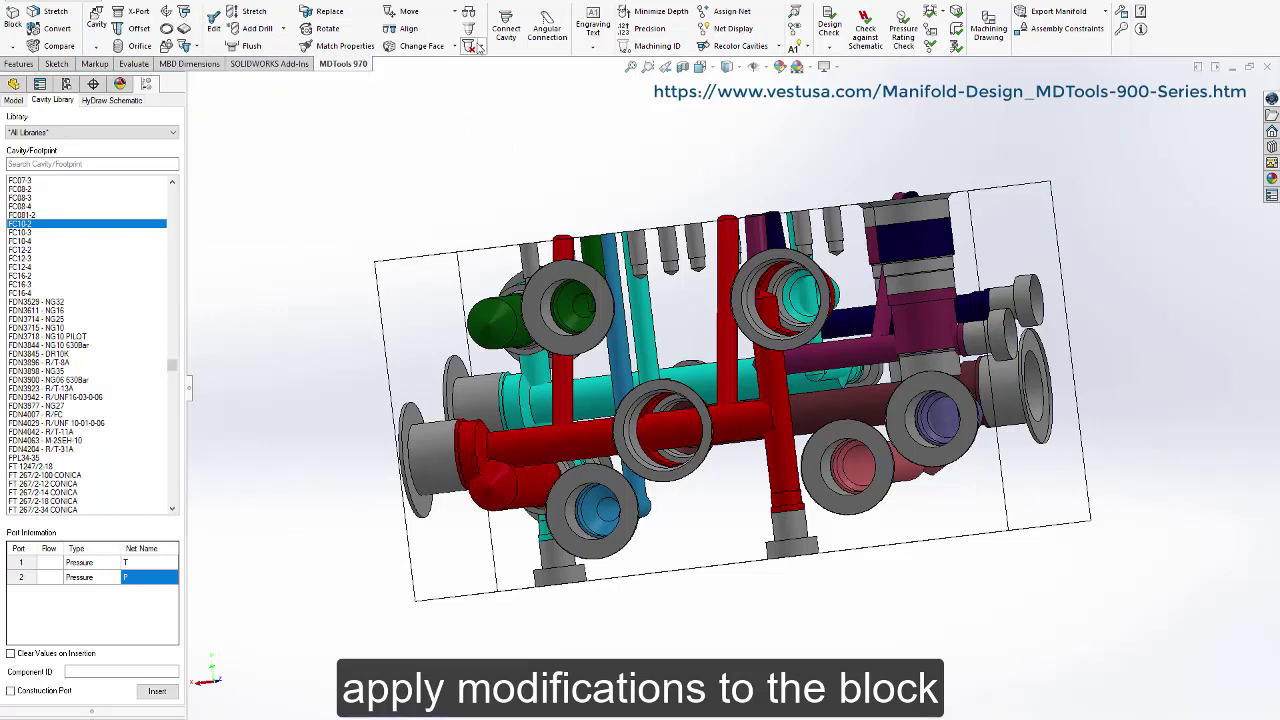
Move cavity SV1 in positive Y on the block's back face.
left_click(396, 18)
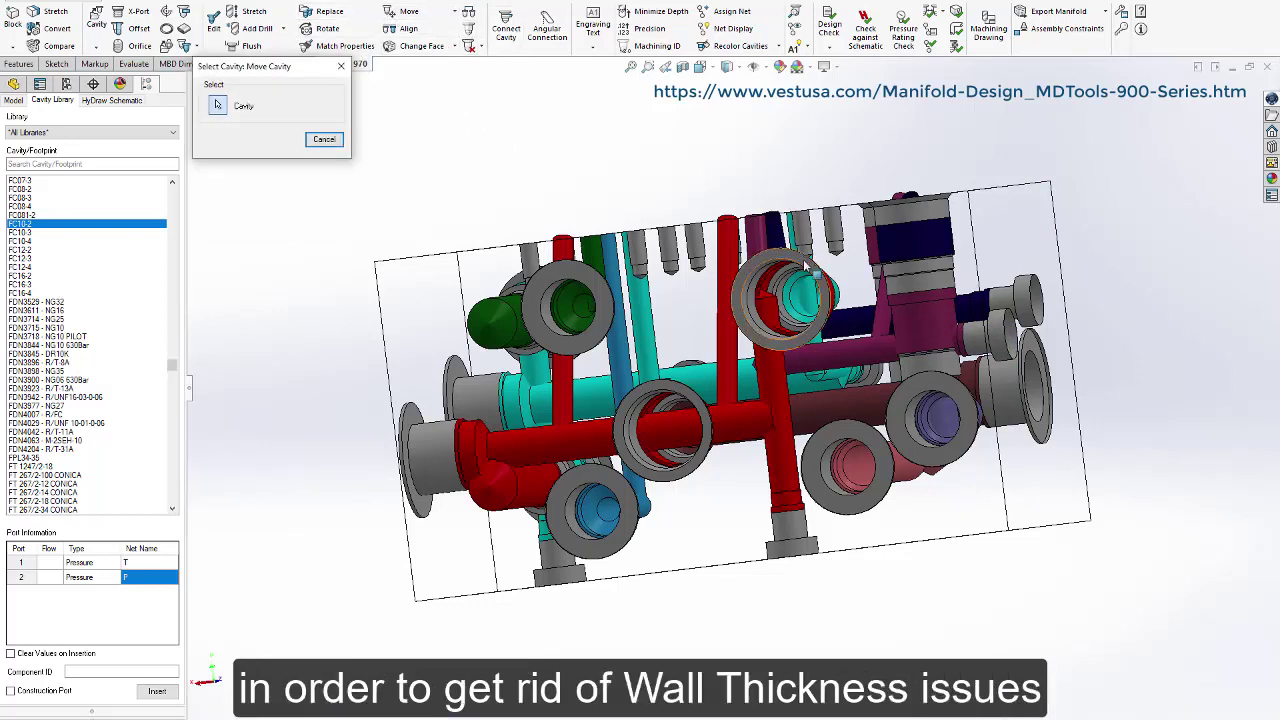
left_click(780, 295)
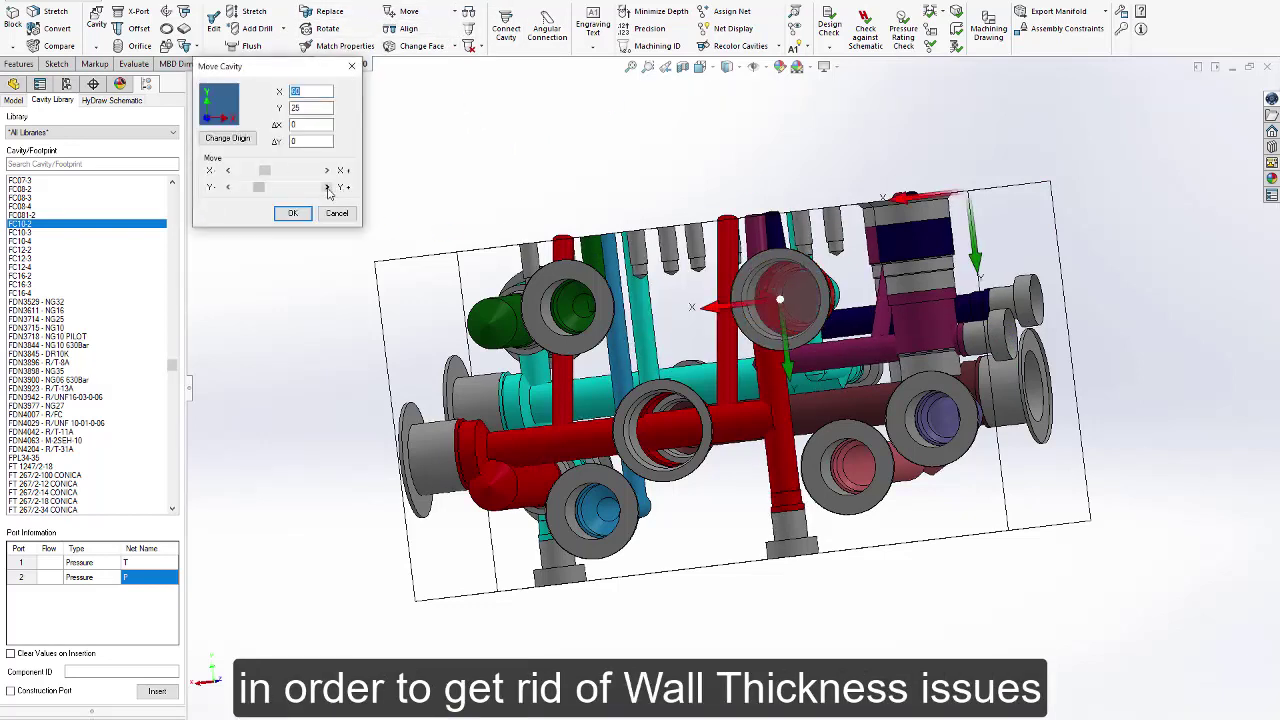
left_click(327, 188)
left_click(290, 218)
Edit the cavity dimensions of CB2 to adjust its step depth.
middle_click_drag(670, 213, 930, 280)
left_click(950, 286)
left_click(980, 237)
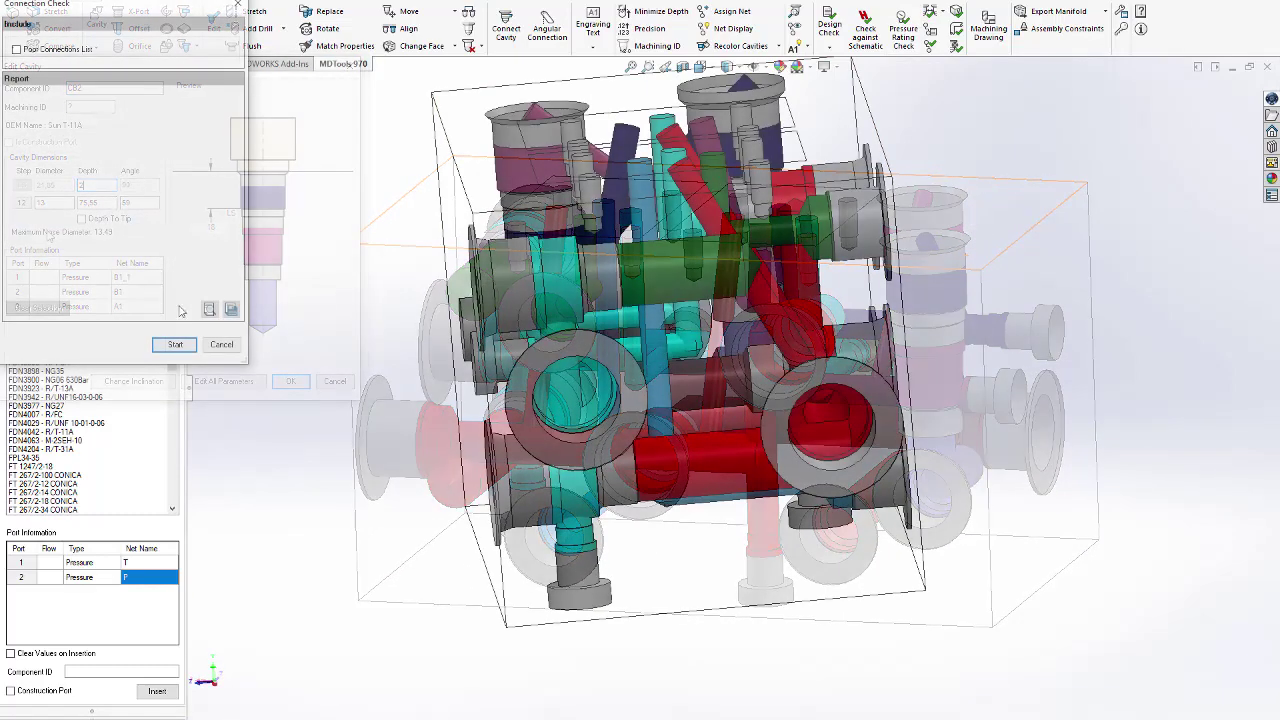
Run a connection check on the block, examine the entries for CV1-D, RV2-1 and net B2 in the model, and close the check.
left_click(172, 347)
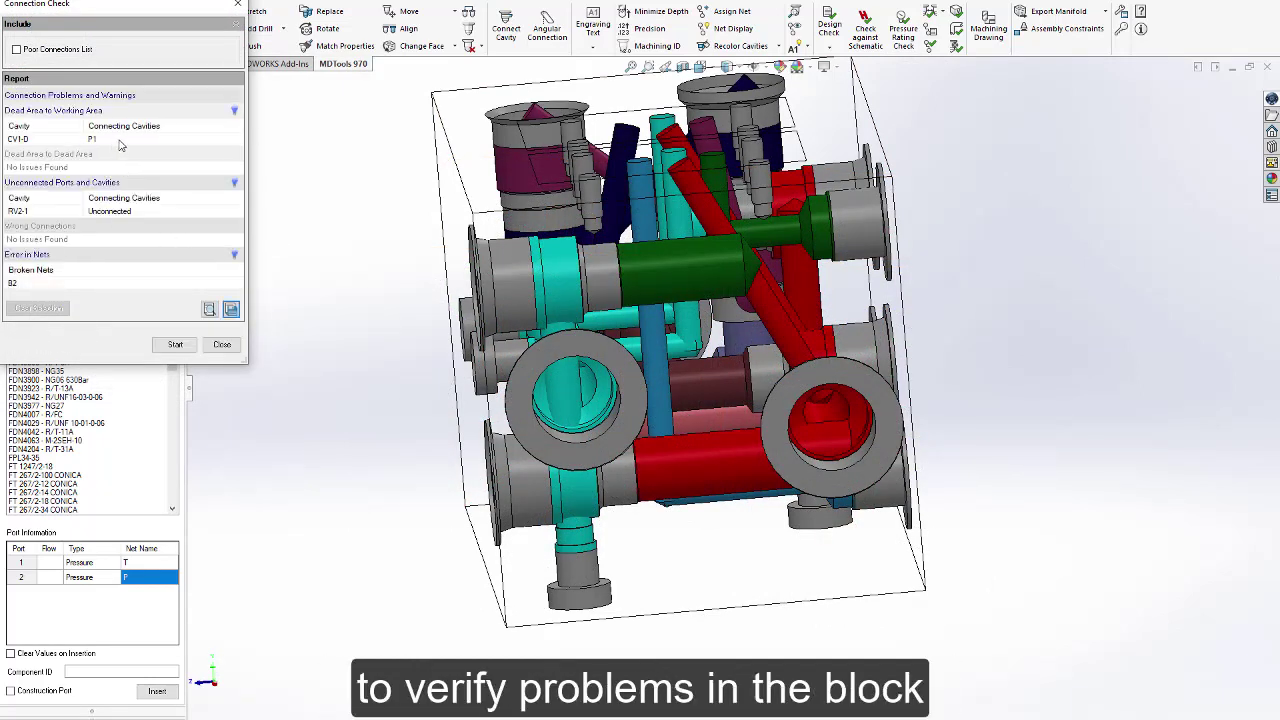
double_click(120, 141)
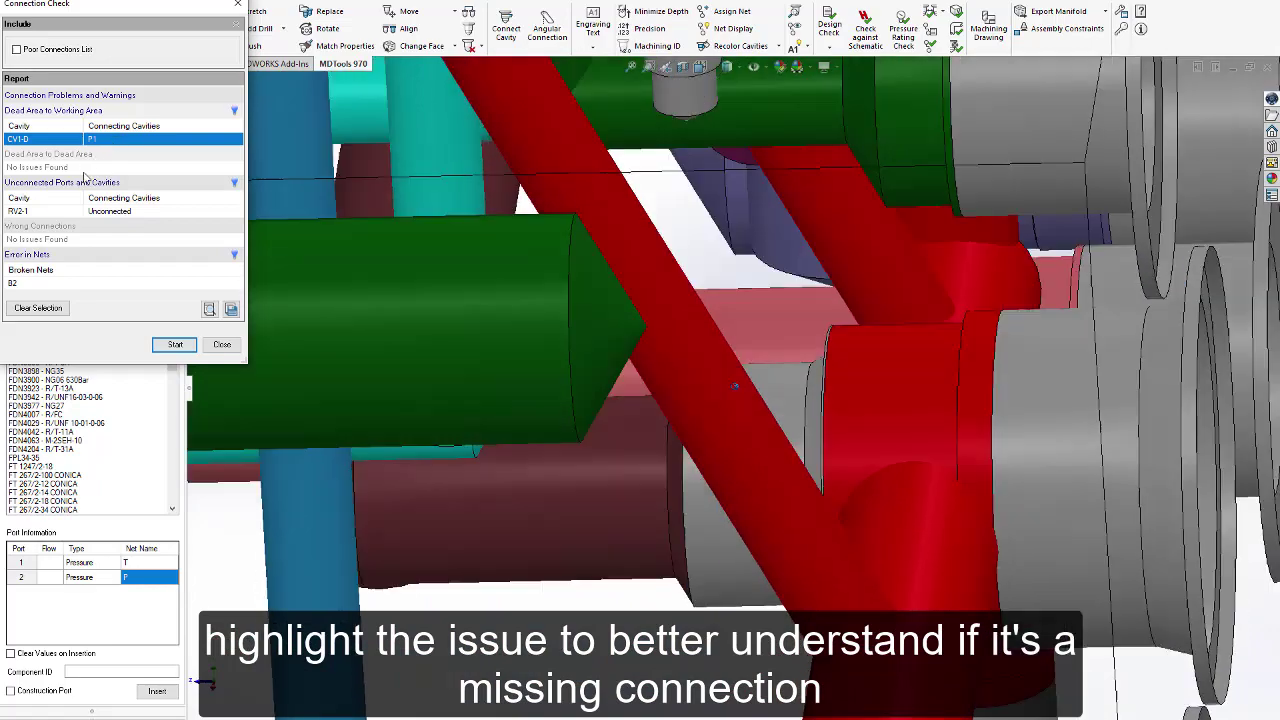
double_click(120, 211)
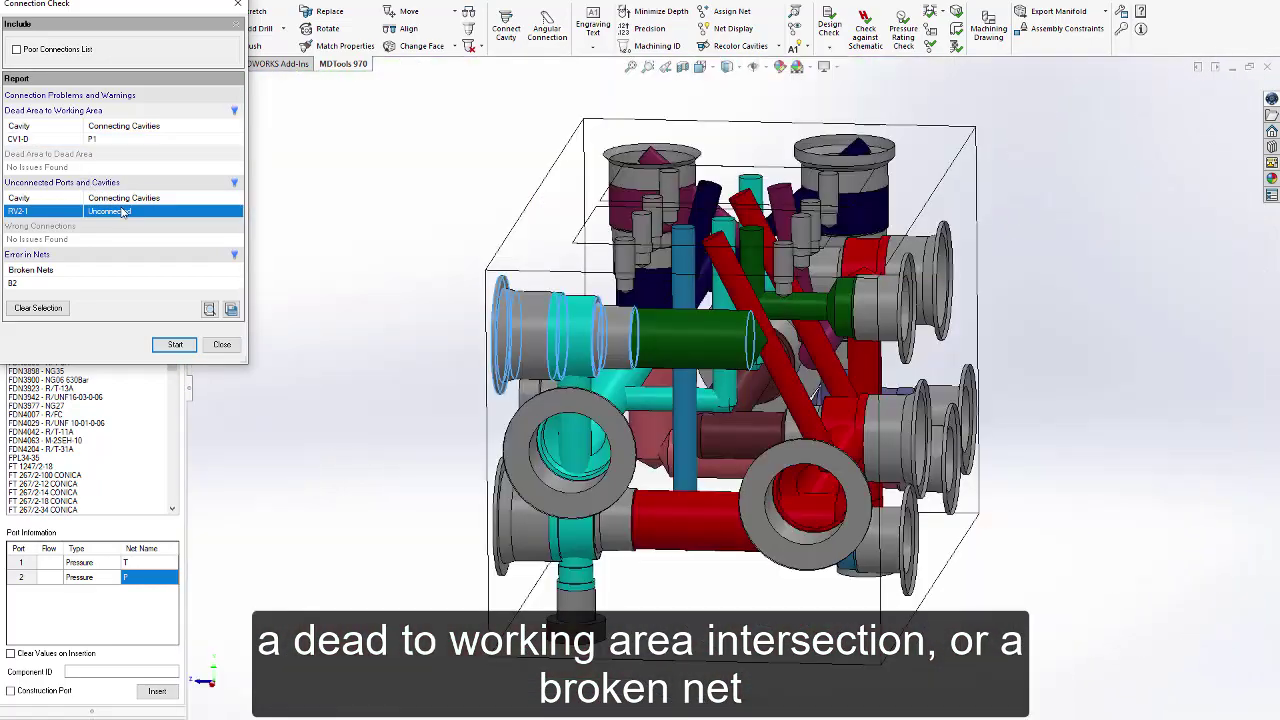
left_click(40, 286)
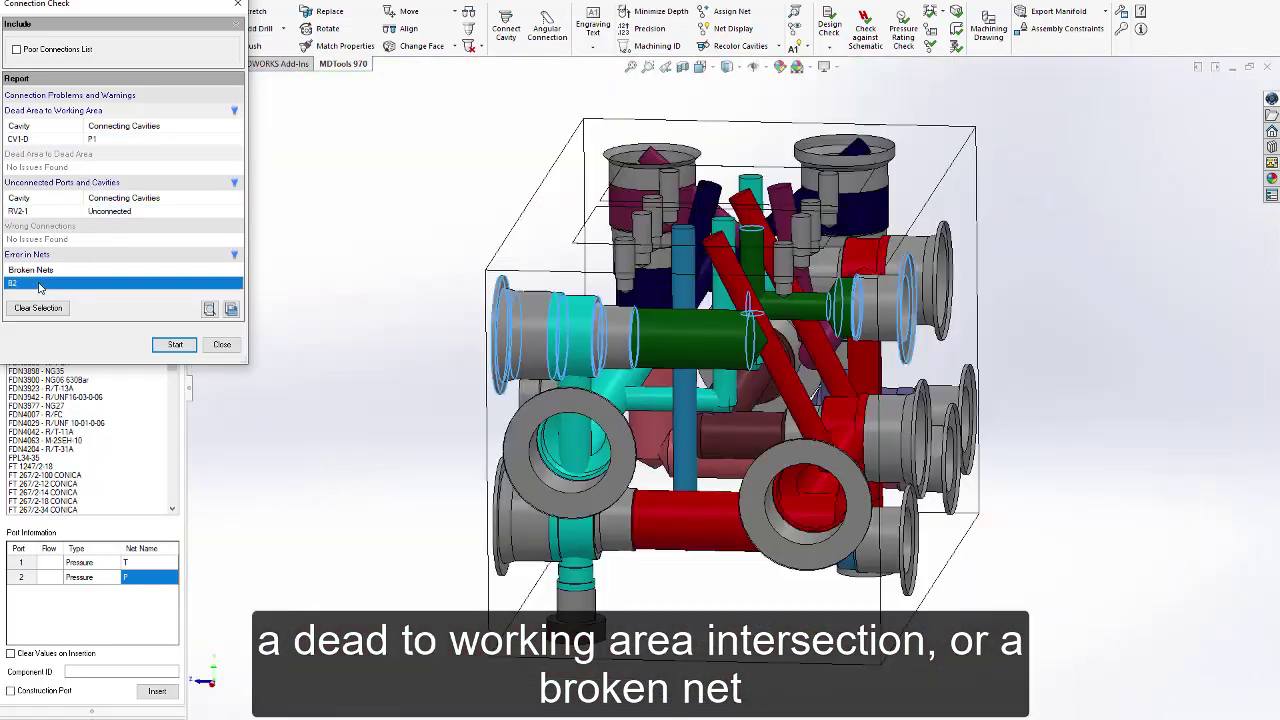
left_click(221, 344)
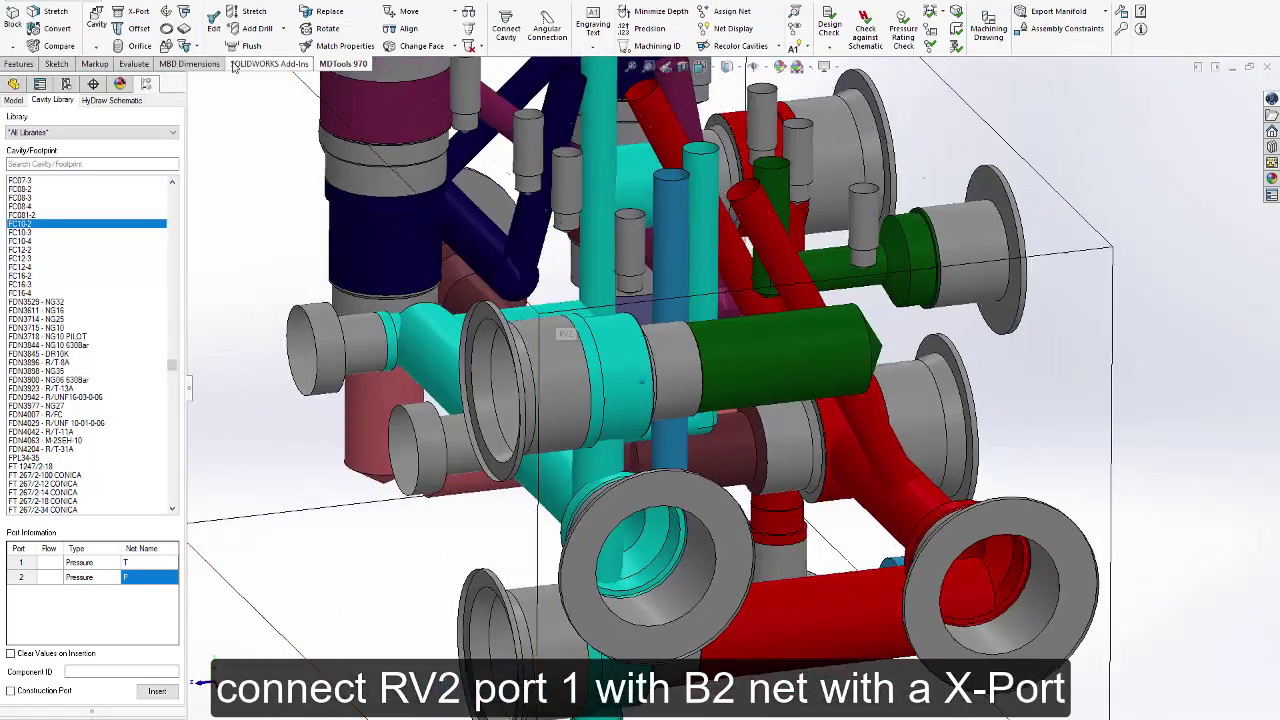
Insert an XG18 construction port with an 8.5 mm drill on the block's right face at X 80, Y 22, connecting RV2 port 1 with the B2 net.
left_click(133, 11)
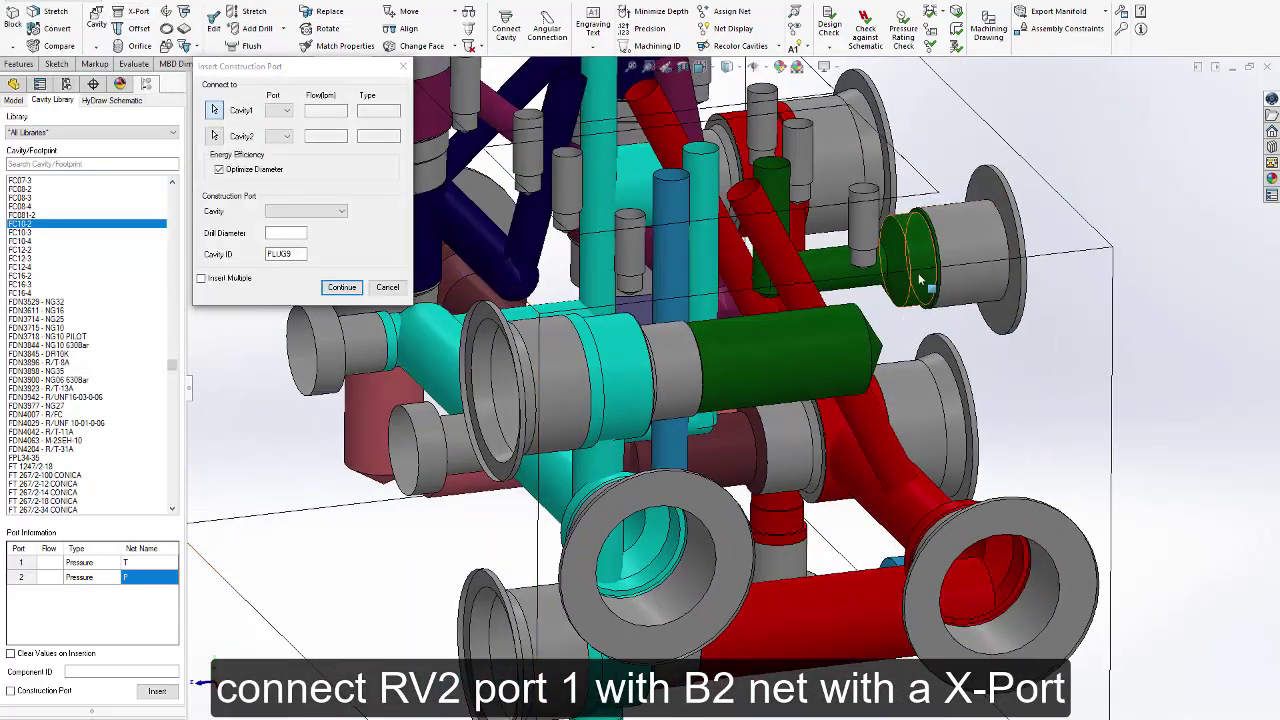
left_click(857, 343)
left_click(310, 211)
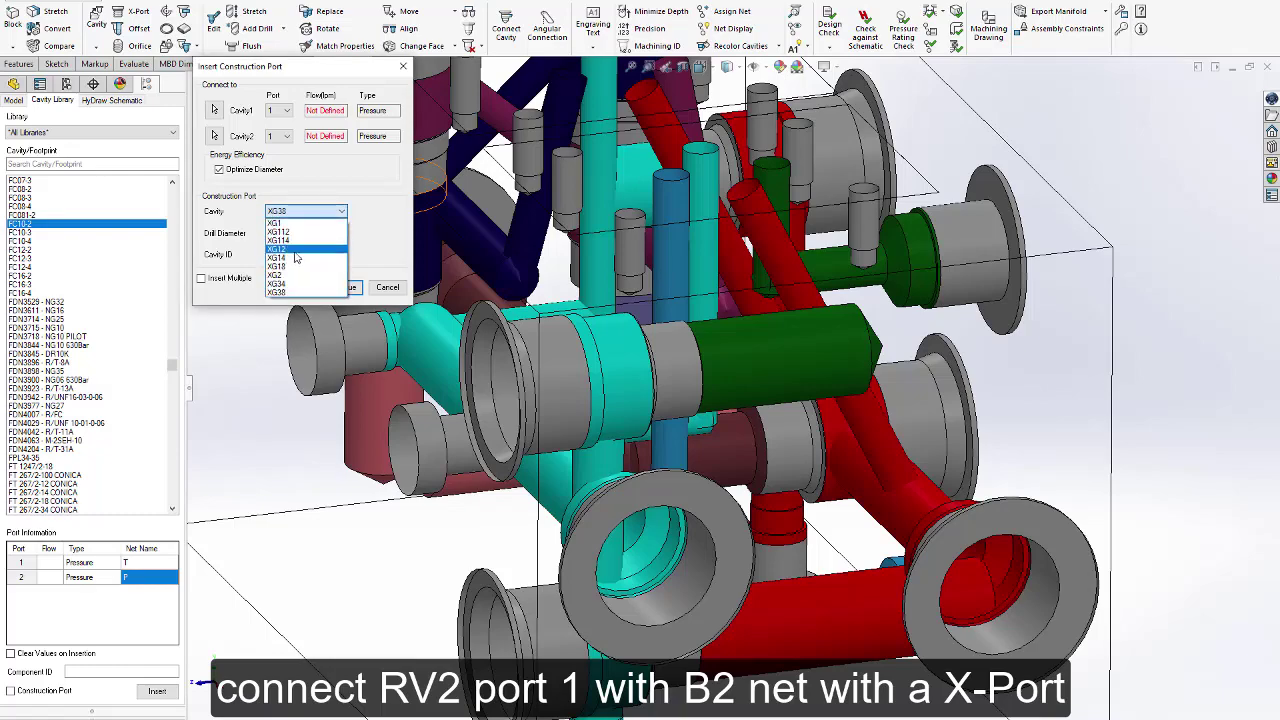
left_click(295, 268)
left_click(343, 287)
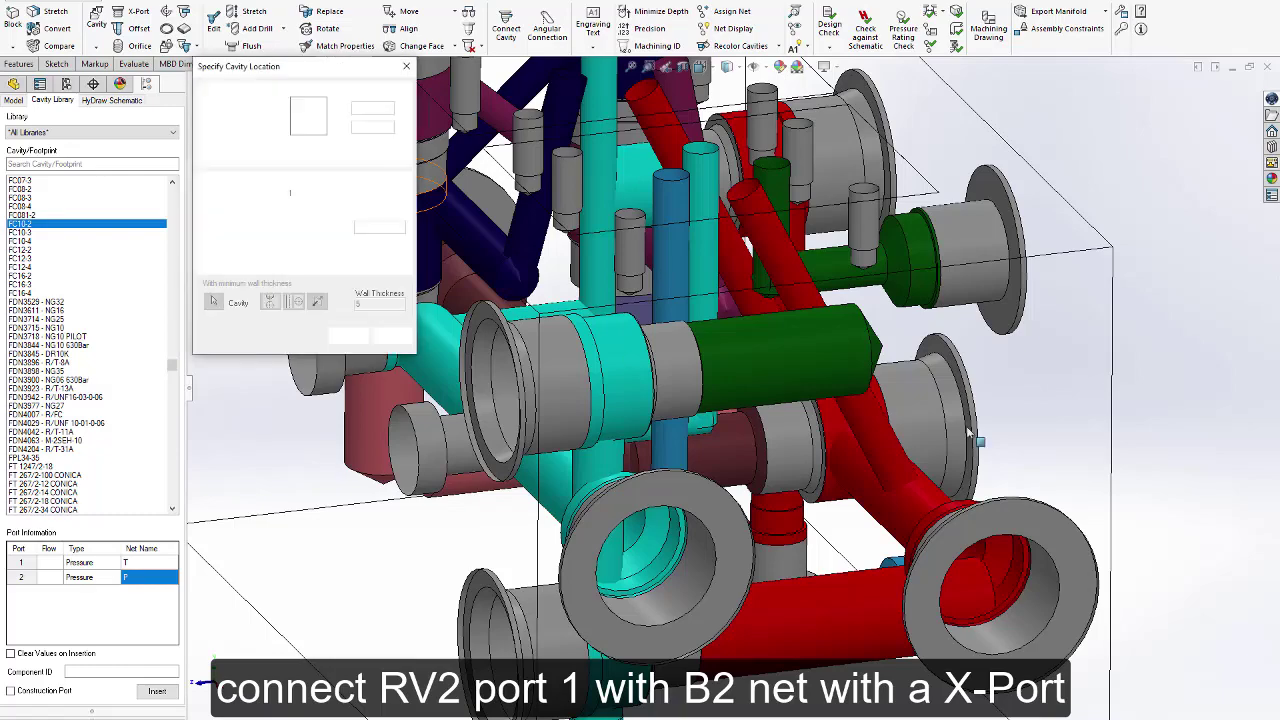
left_click(1022, 417)
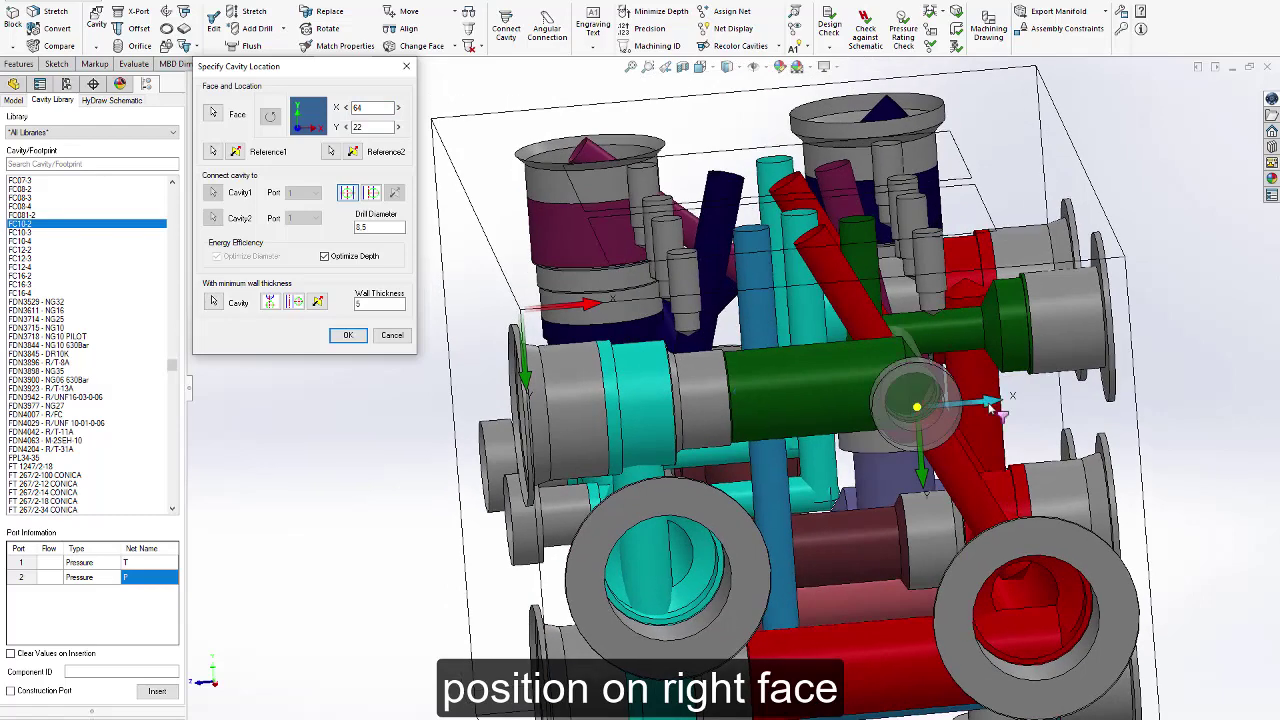
left_click_drag(993, 408, 1085, 400)
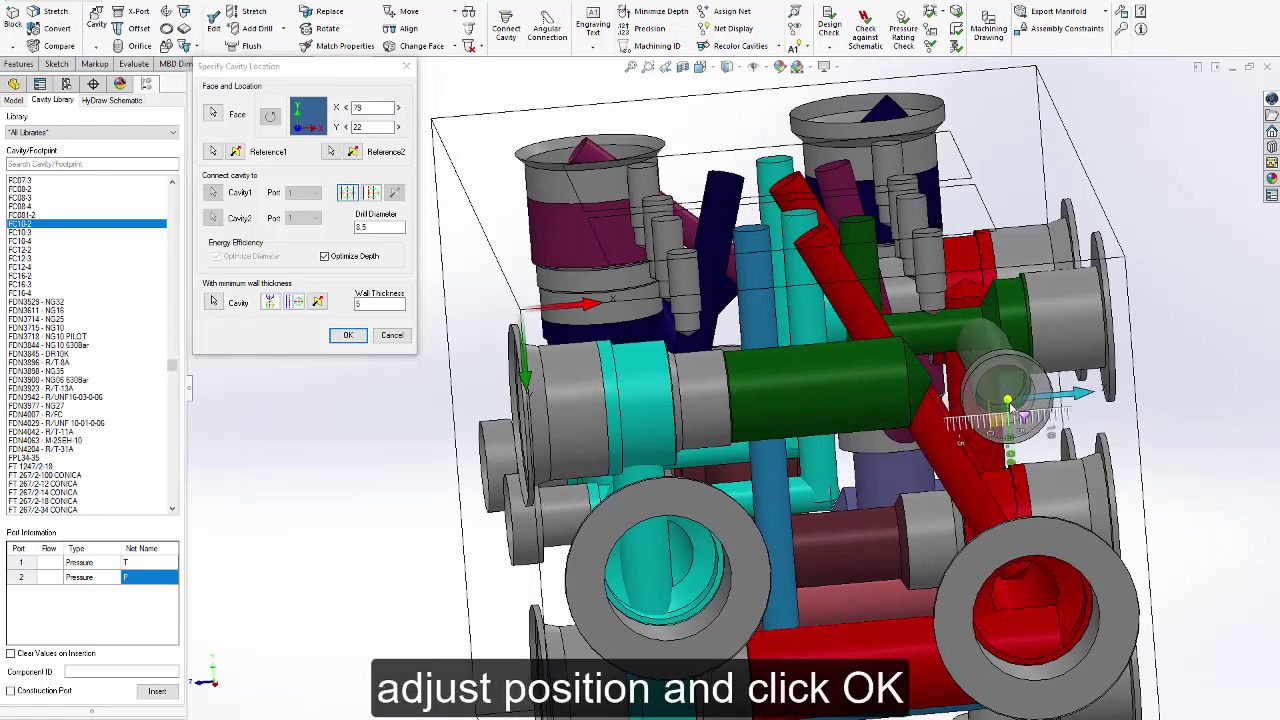
left_click(348, 335)
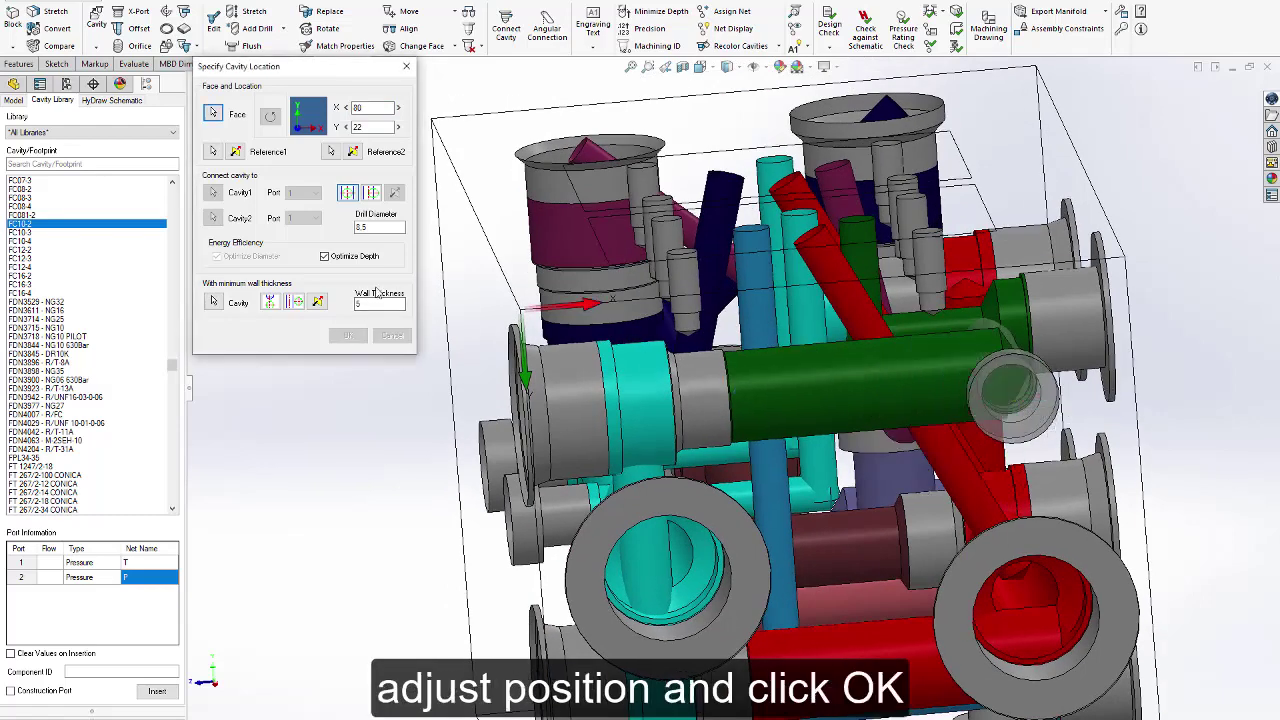
Set the diameter of RV2's drill to 12 mm.
left_click(248, 11)
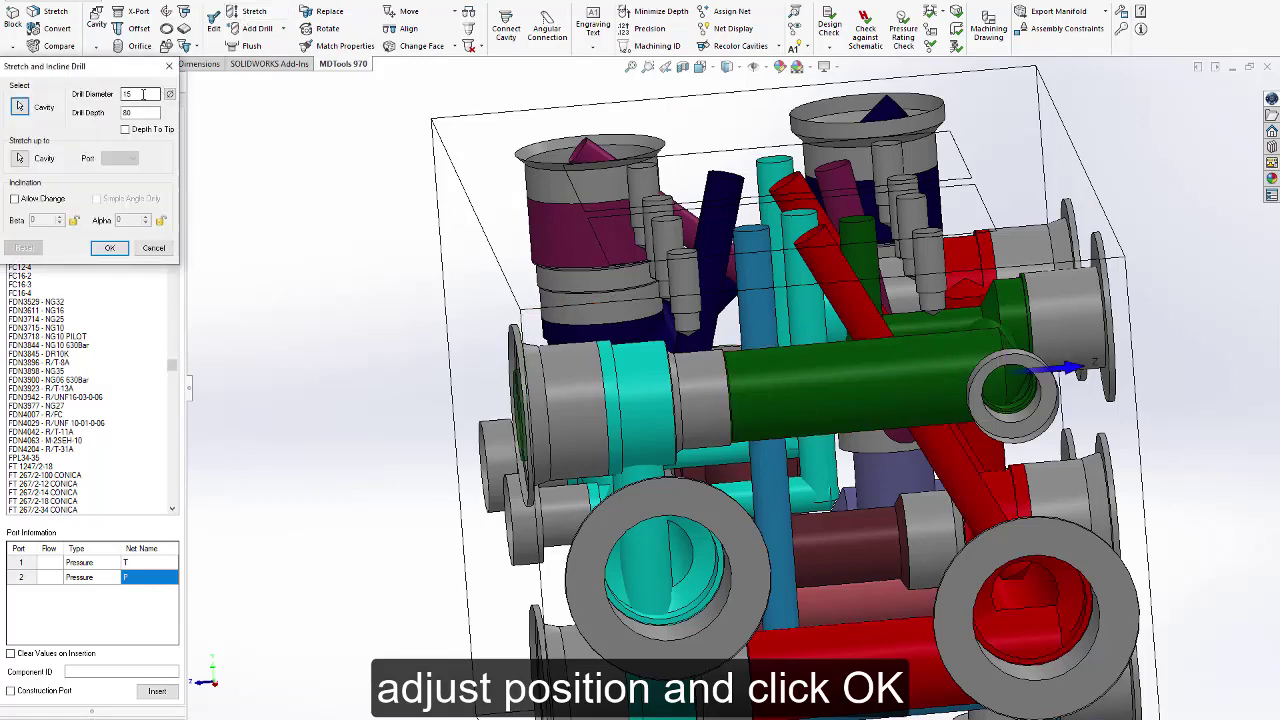
type("12")
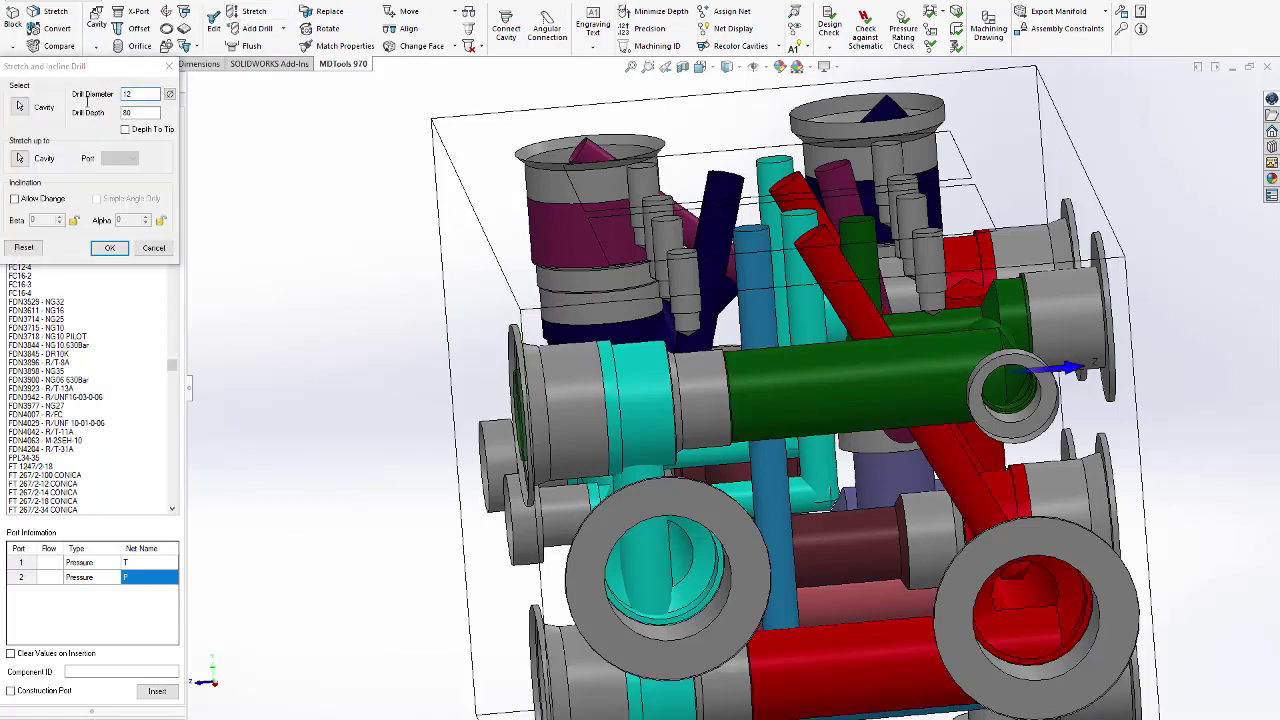
key("Return")
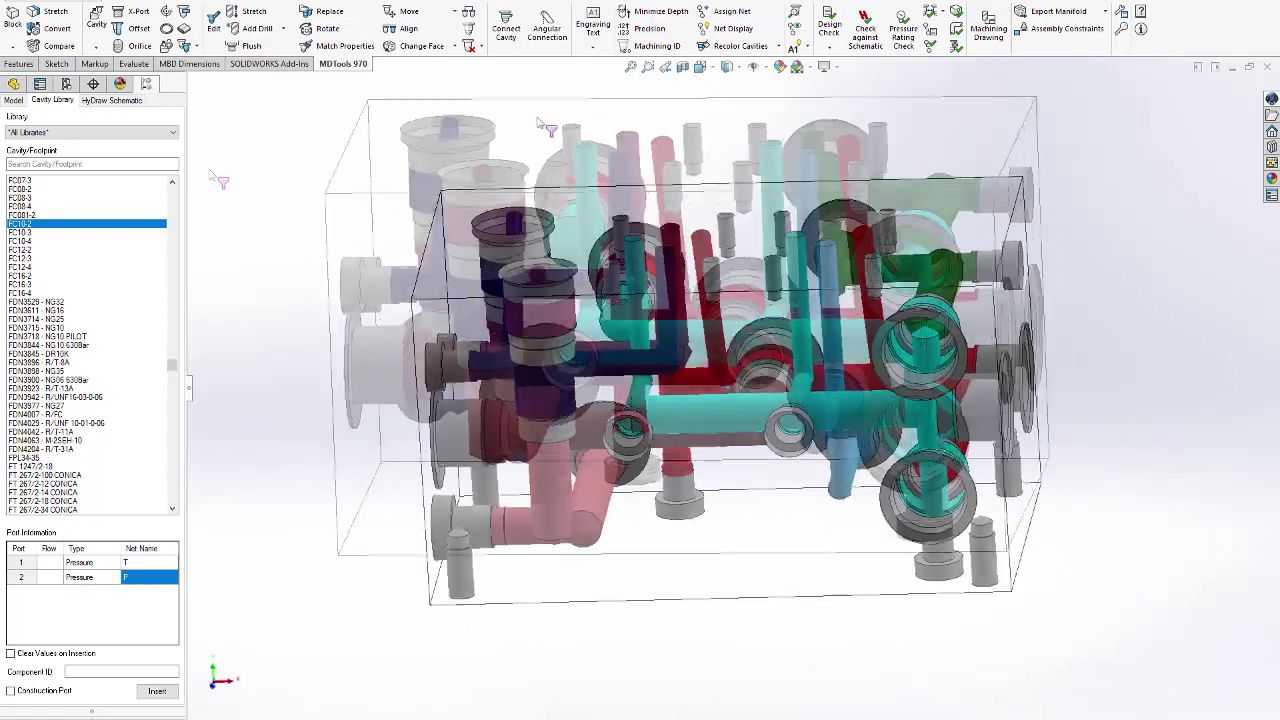
Engrave the cosmetic text CB2, attached to cavity CB2, on the block's top face at X 11, Y 91.
left_click(593, 22)
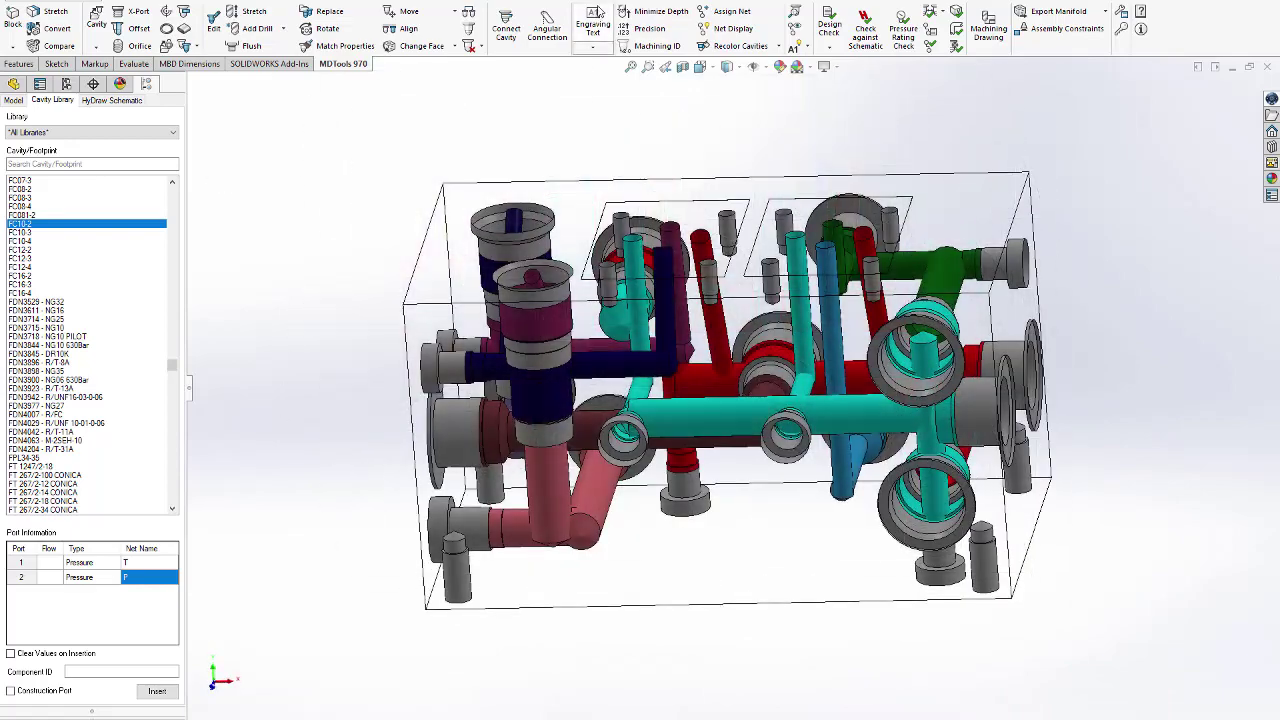
left_click(540, 222)
left_click(476, 196)
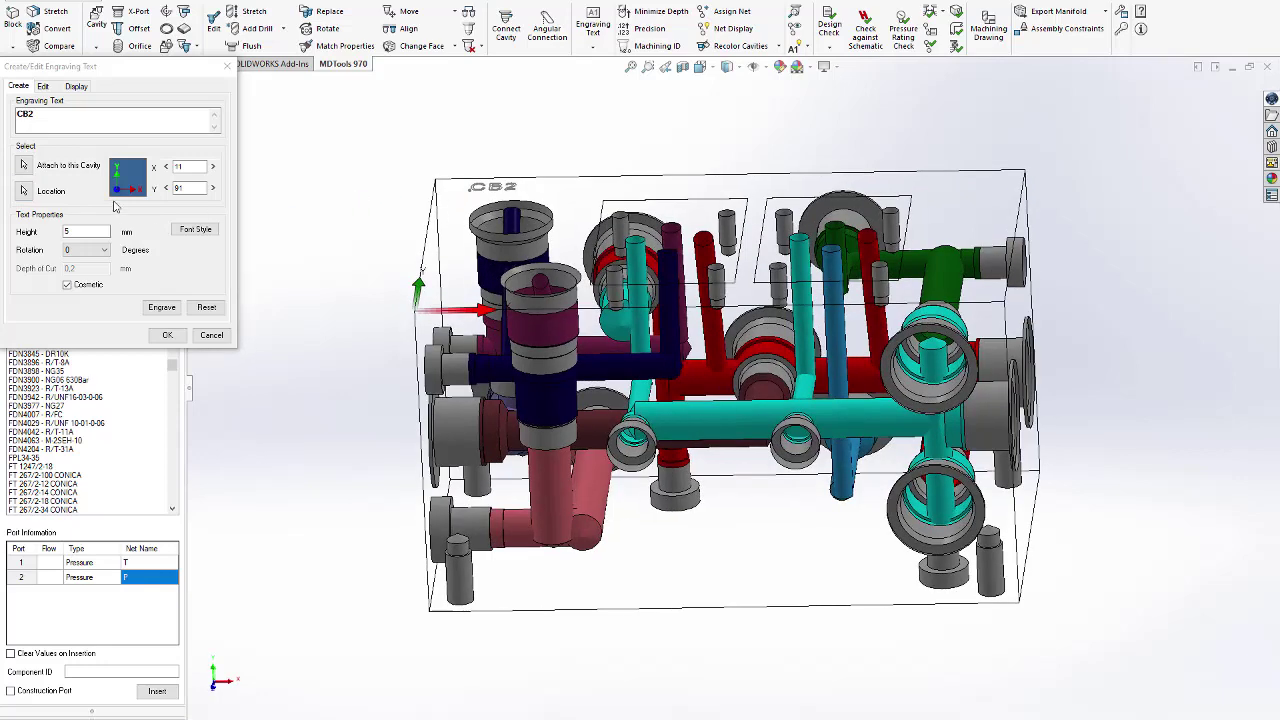
left_click(163, 307)
Engrave the cosmetic text CB1, attached to cavity CB1, on the block's top face at X 13, Y 8.
left_click(27, 165)
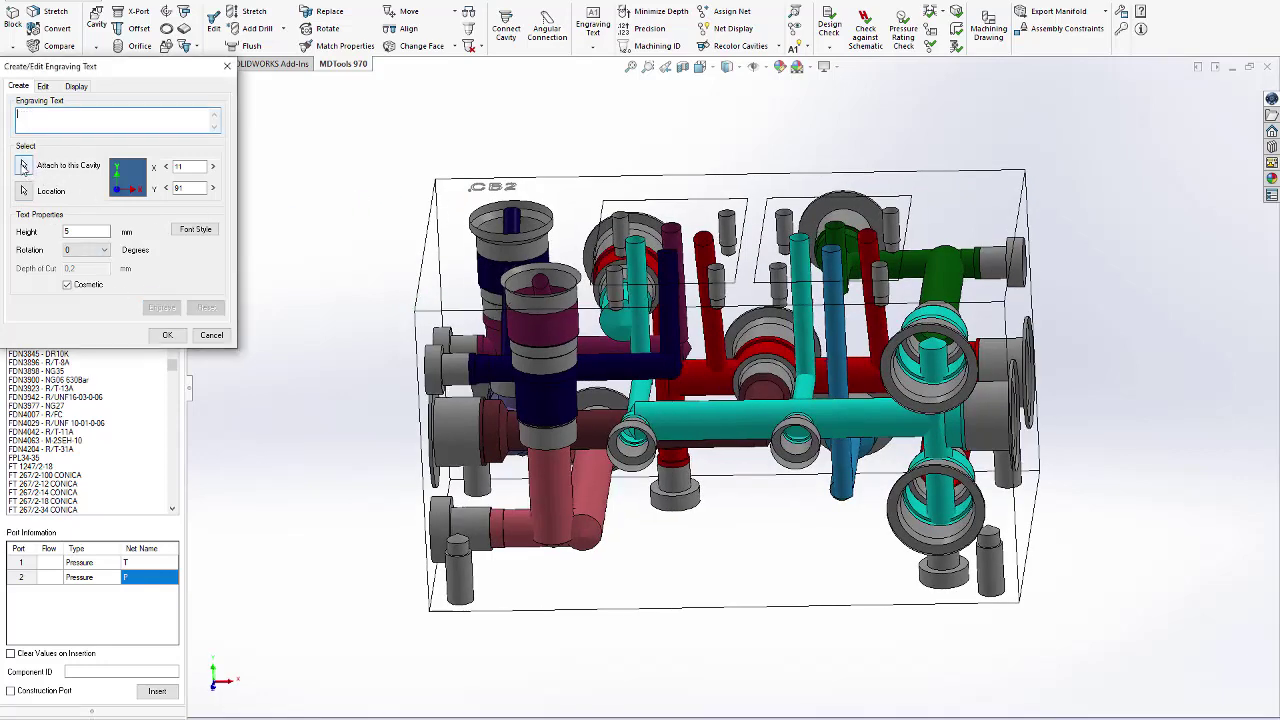
left_click(566, 287)
middle_click_drag(565, 282, 534, 428)
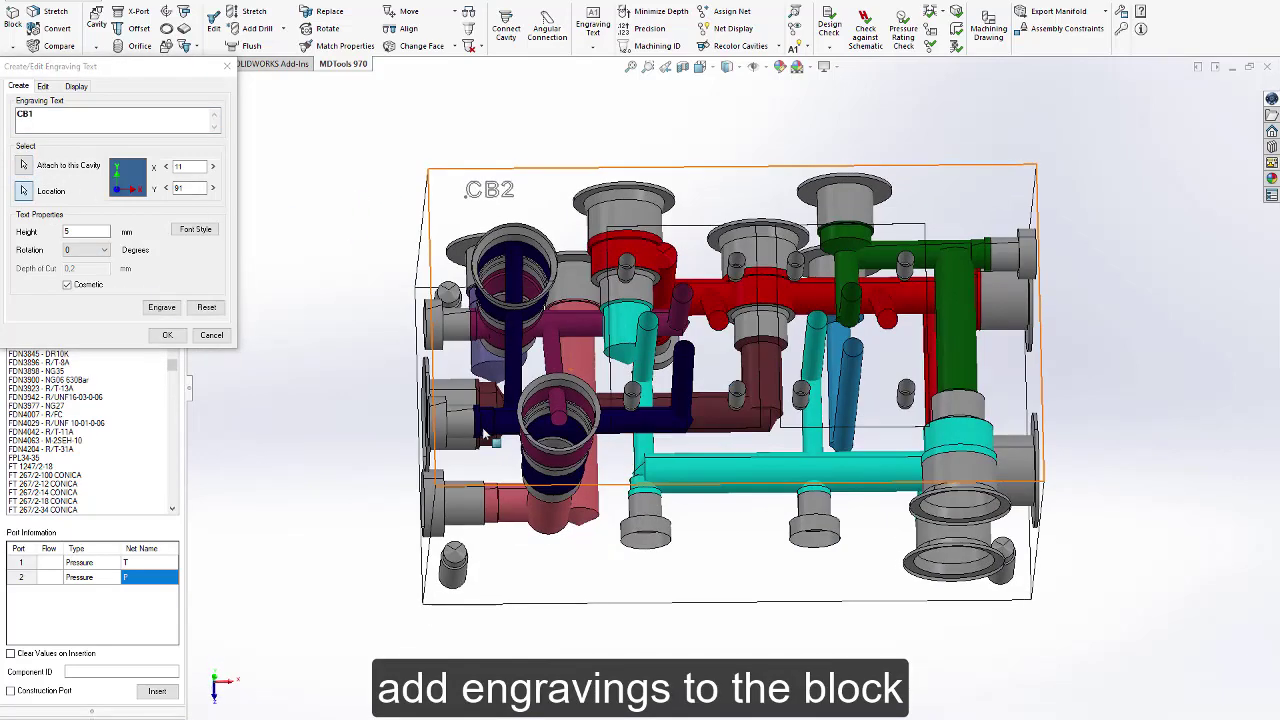
left_click(481, 461)
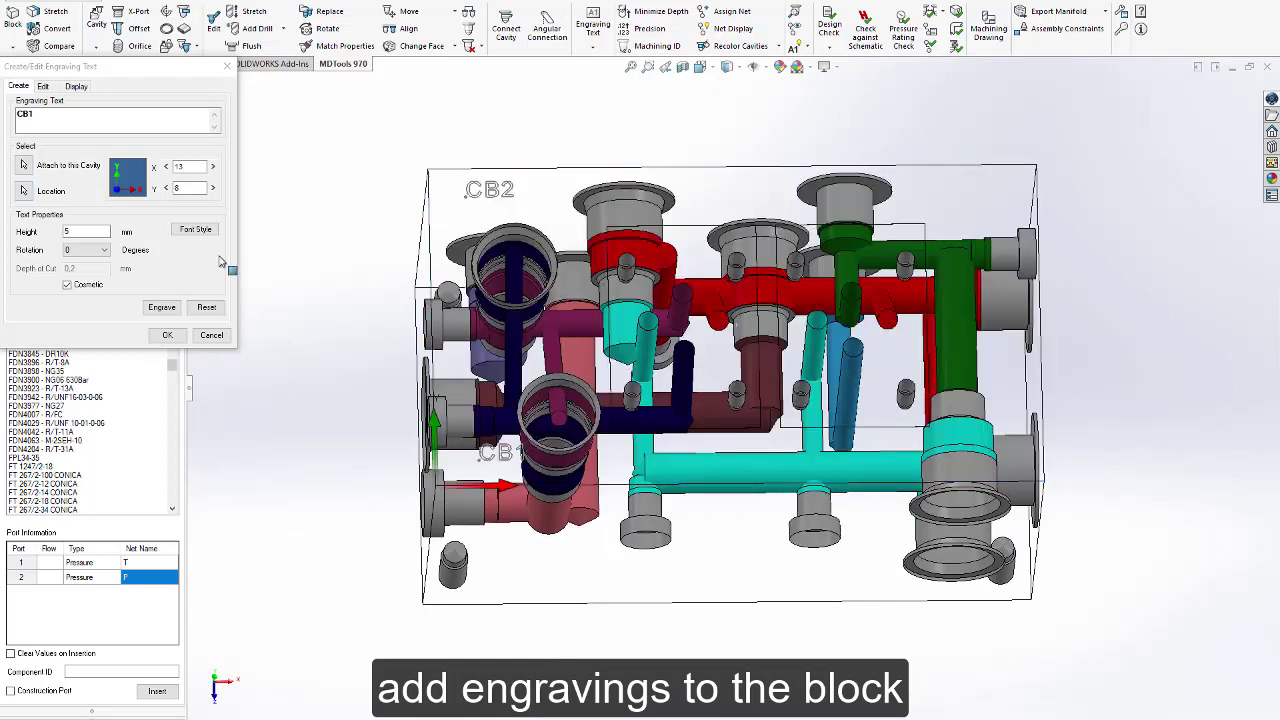
left_click(170, 305)
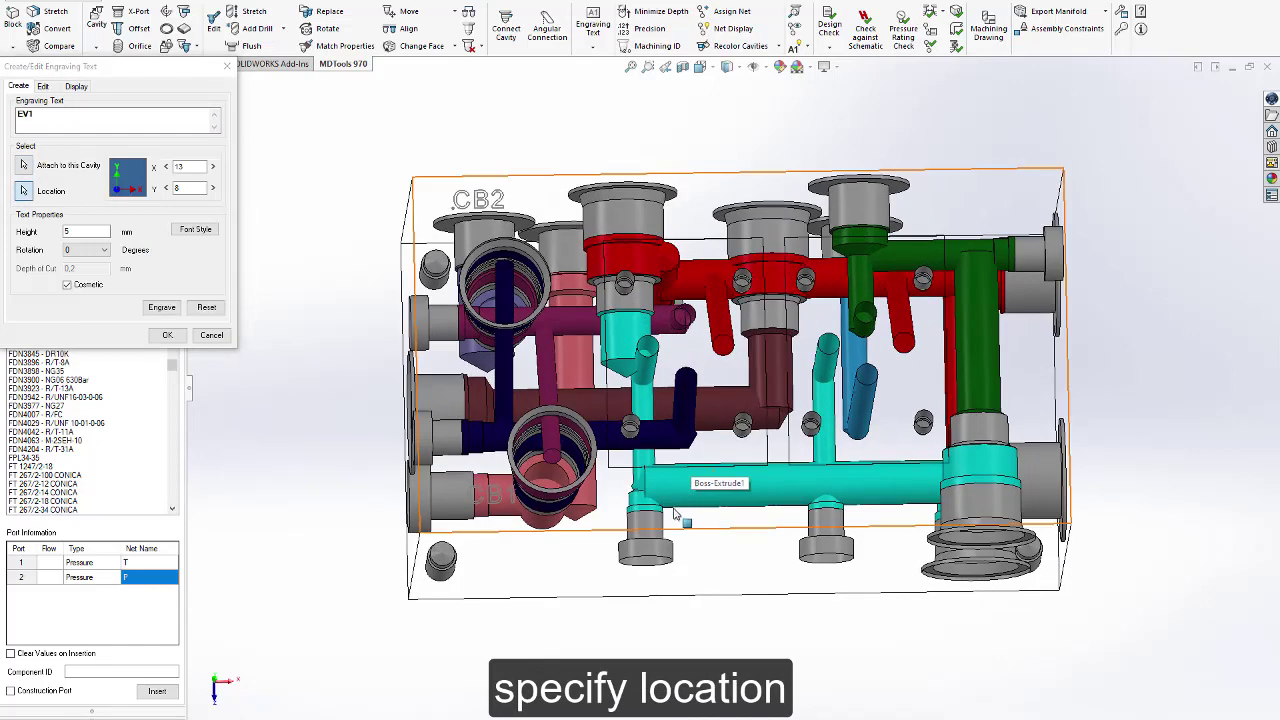
Engrave the cosmetic labels EV1 and EV2 on the block's top face near the front edge, each beside its own valve footprint.
left_click(675, 514)
left_click(512, 336)
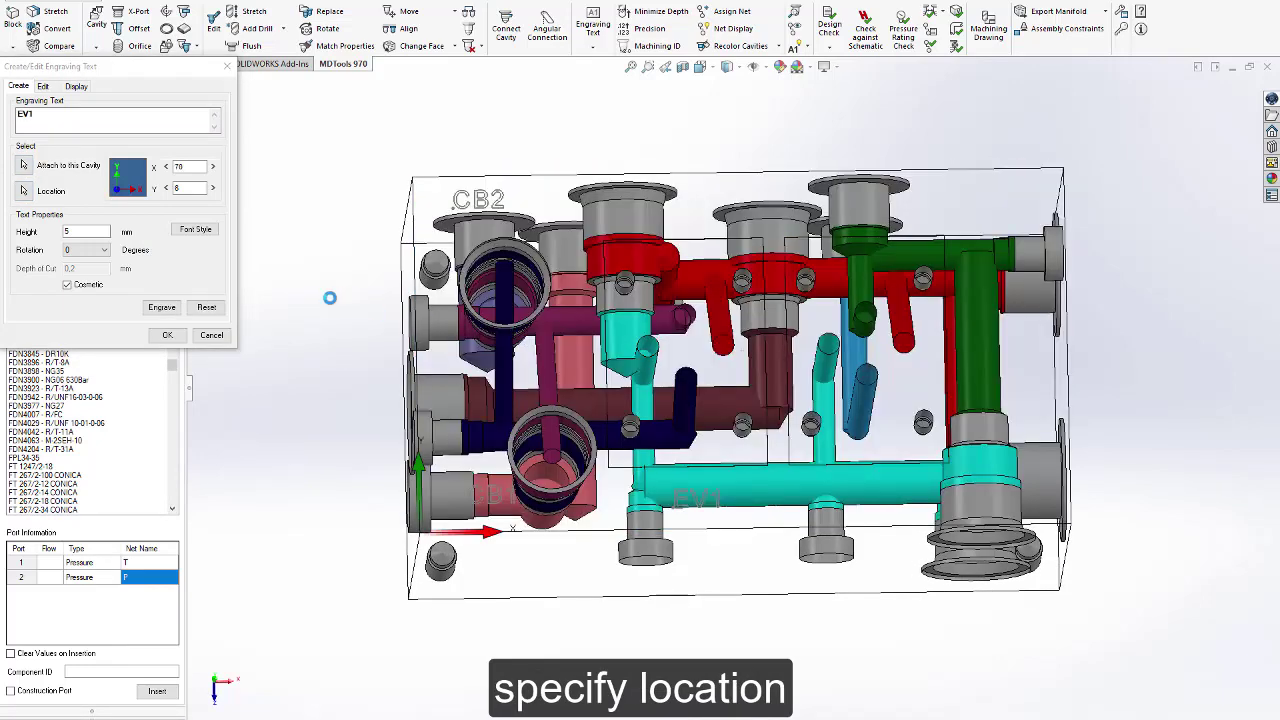
left_click(161, 306)
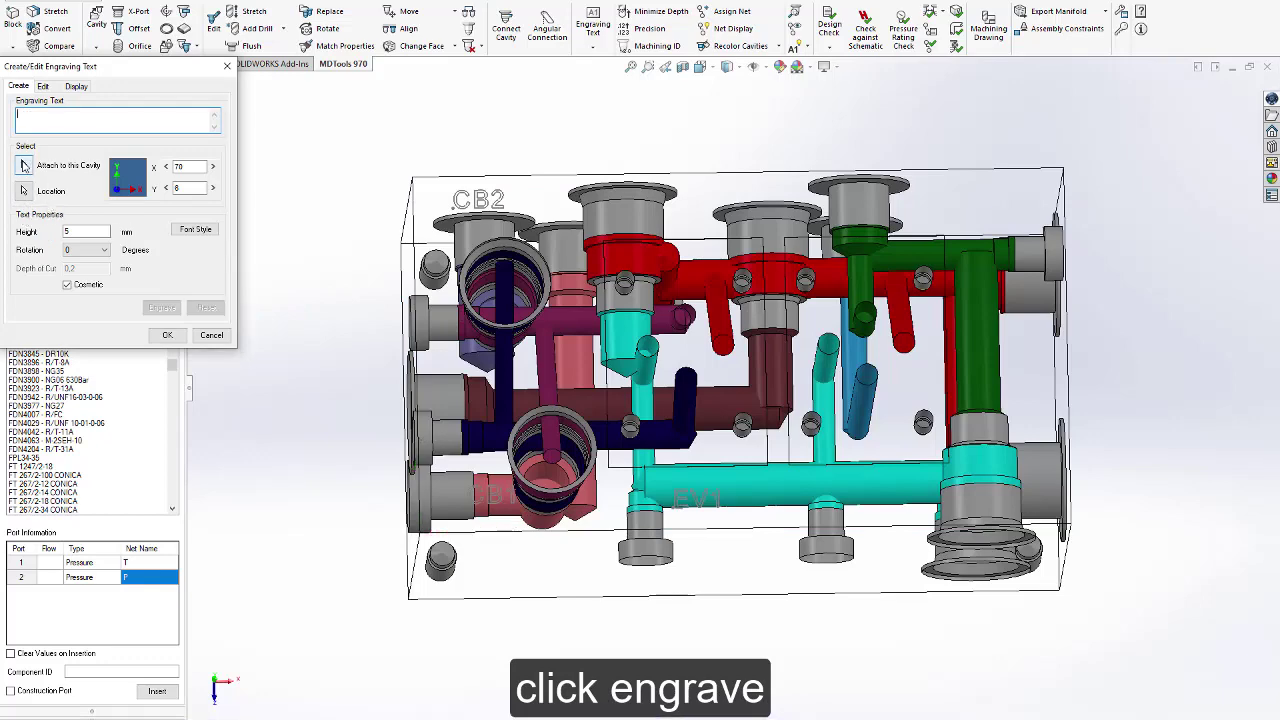
left_click(851, 508)
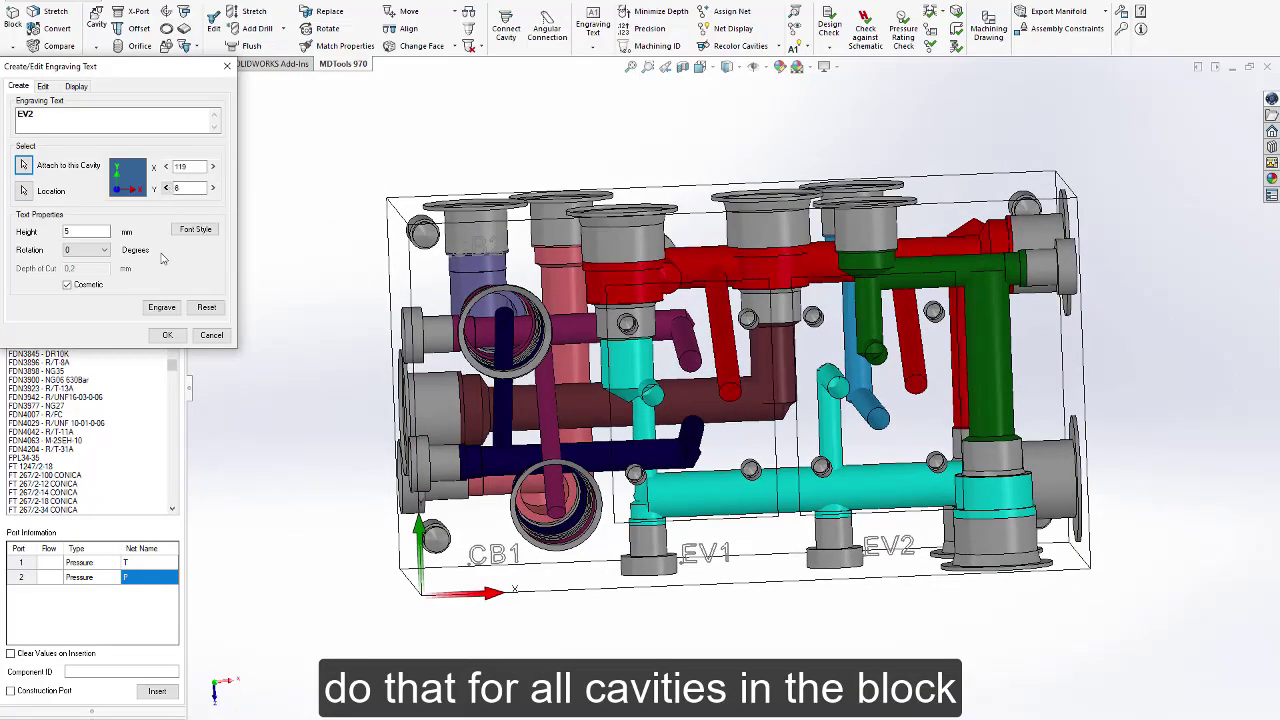
left_click(161, 307)
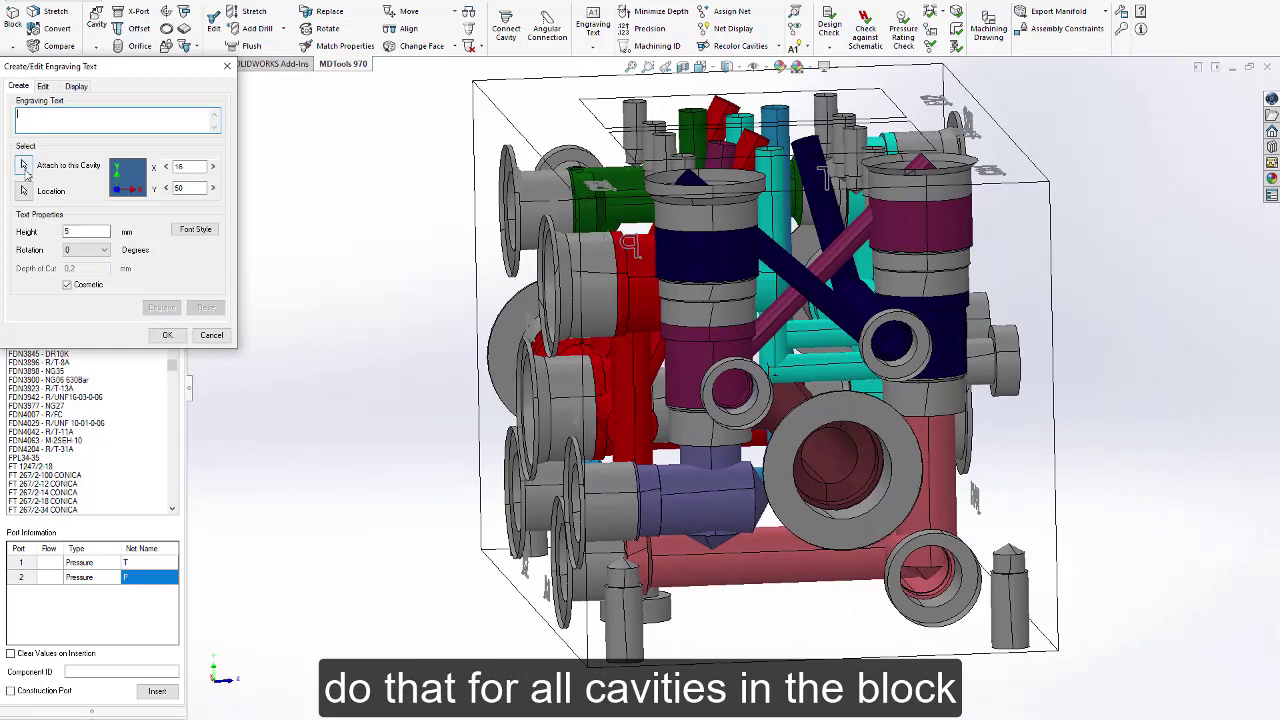
Engrave the cosmetic text P, attached to port P, on the block's left face at X 28, Y 49, and finish the engravings.
left_click(26, 171)
left_click(910, 449)
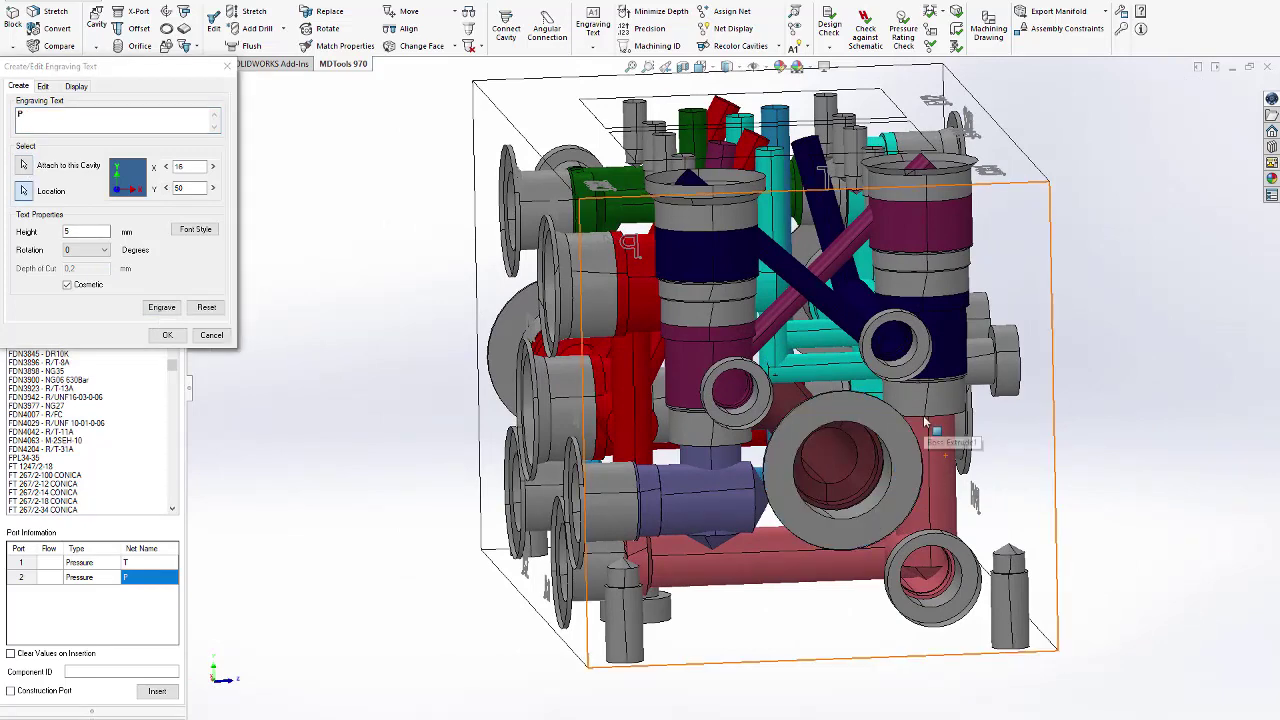
left_click(926, 425)
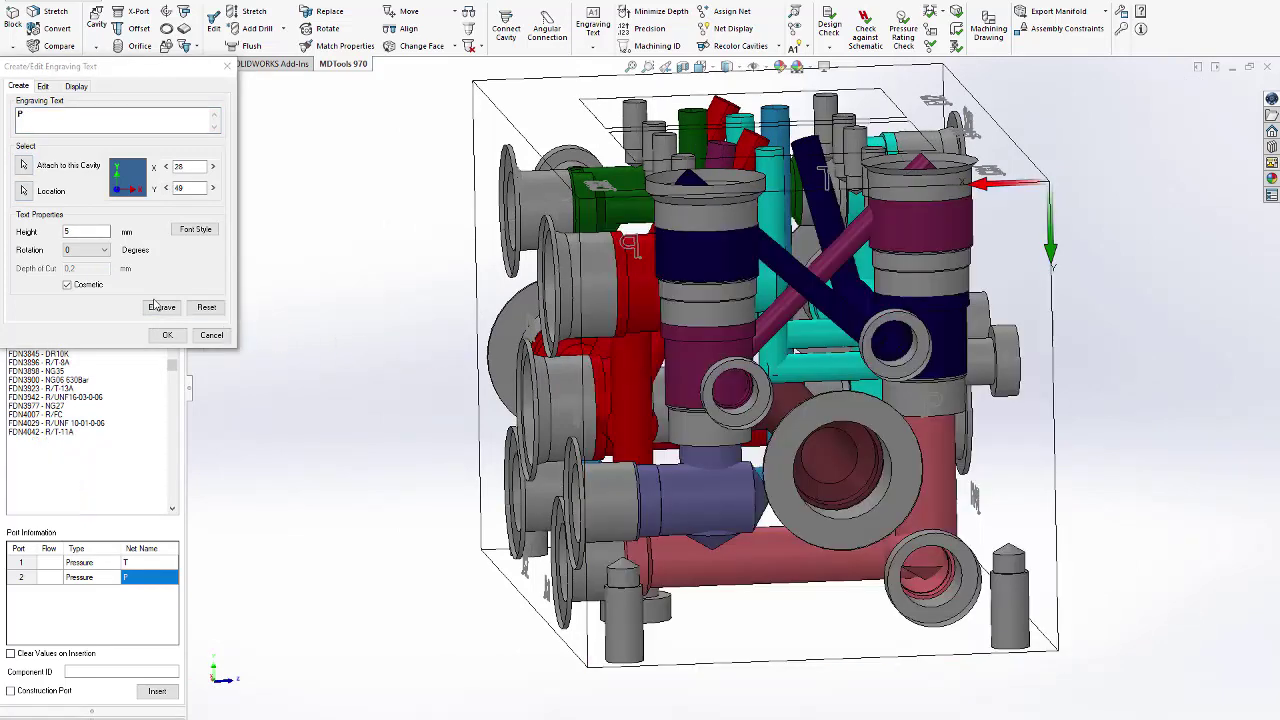
left_click(160, 308)
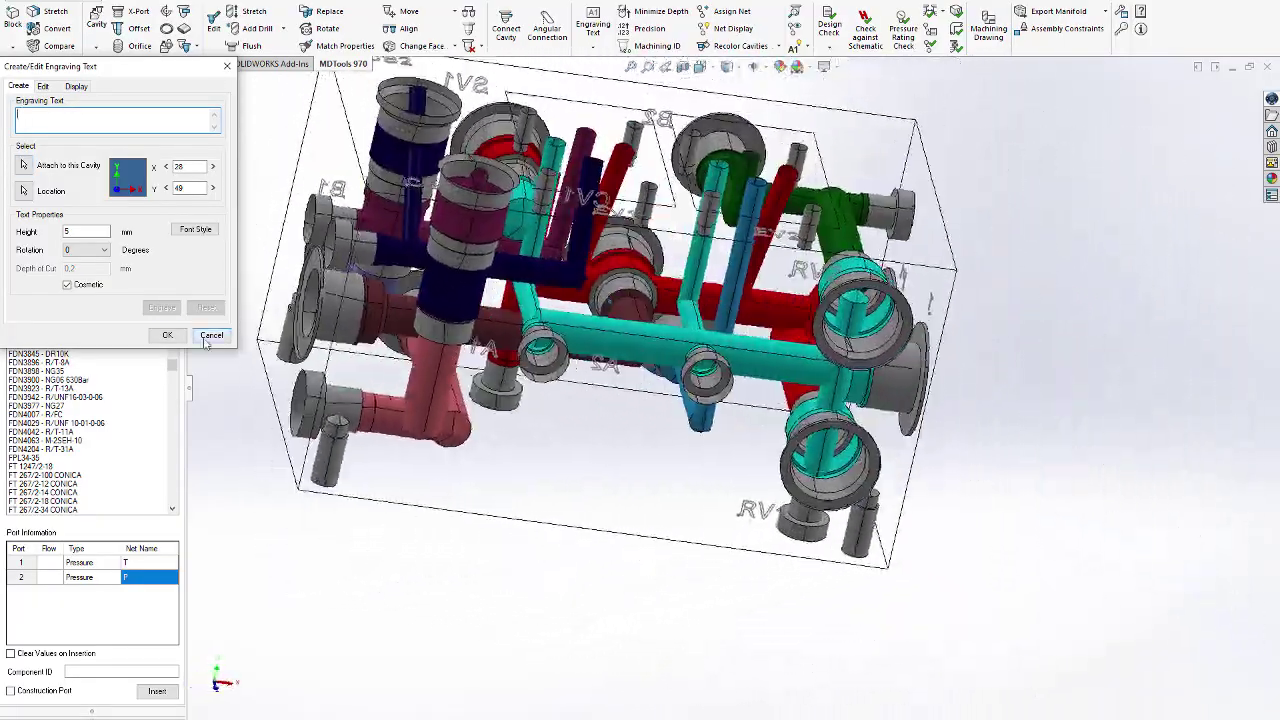
left_click(167, 335)
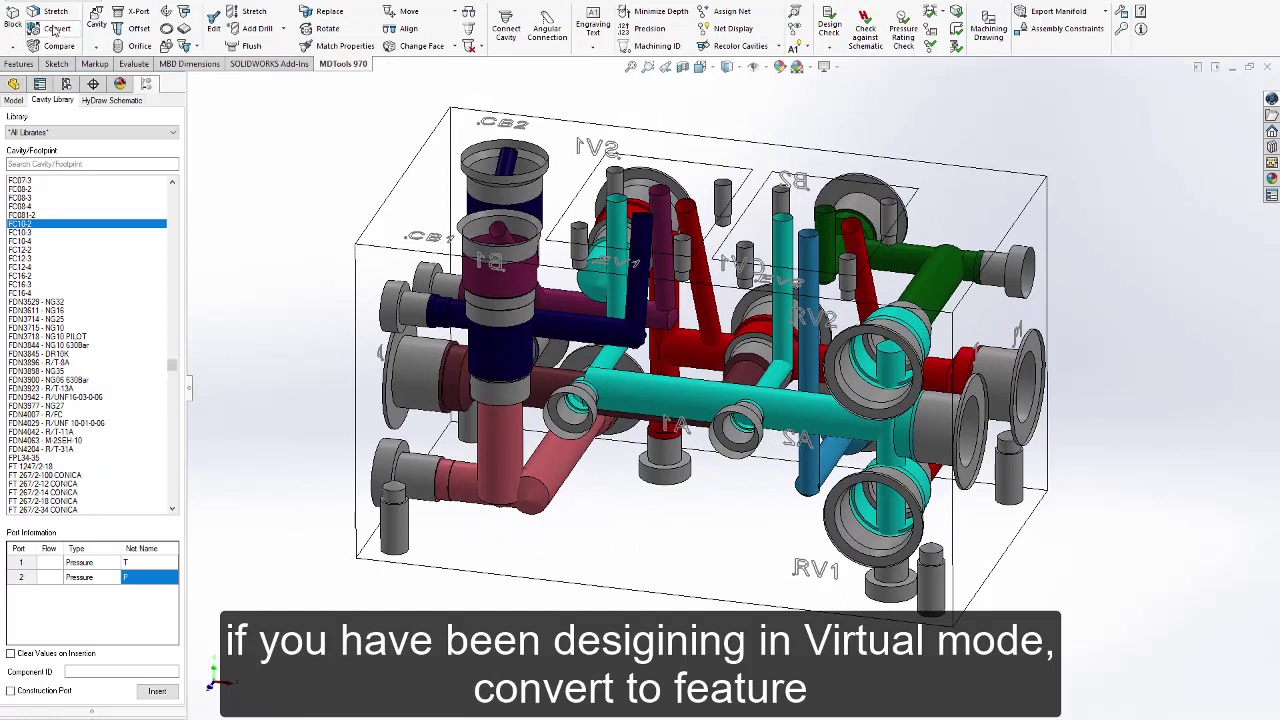
Convert the manifold block from virtual mode to feature mode.
left_click(57, 29)
left_click(686, 405)
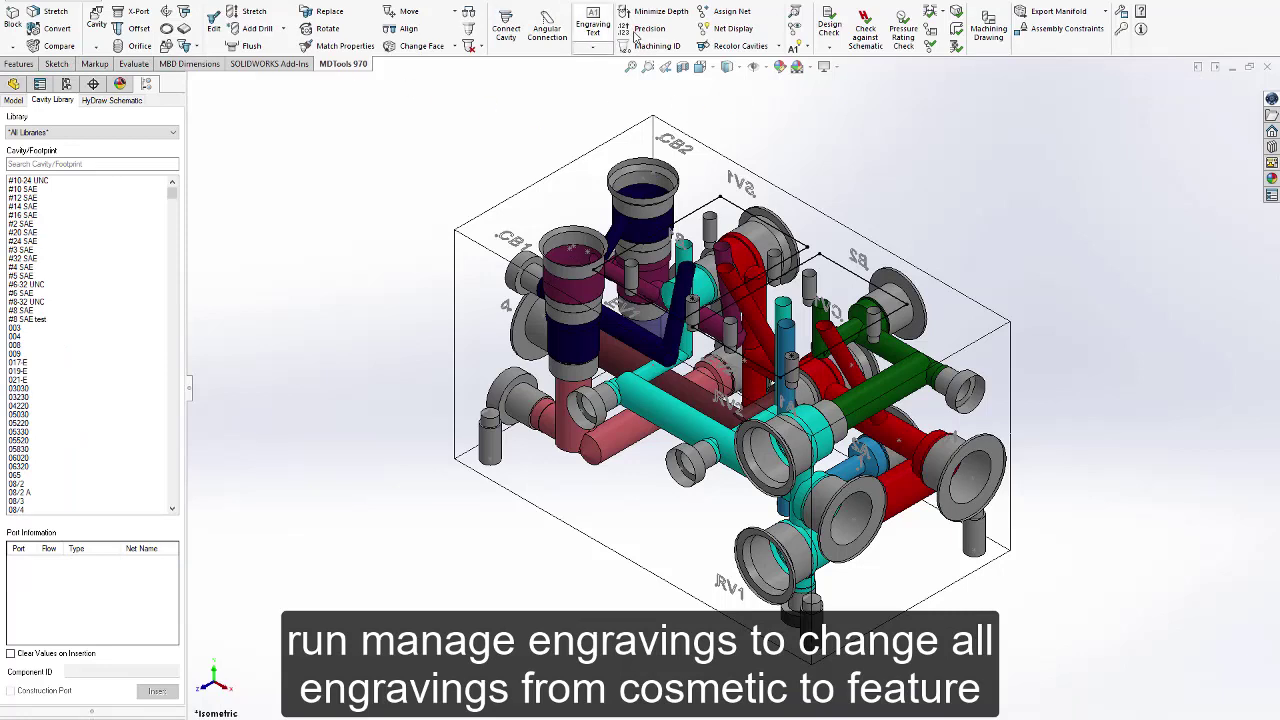
Change all of the block's engravings from cosmetic to feature.
left_click(593, 25)
left_click(43, 86)
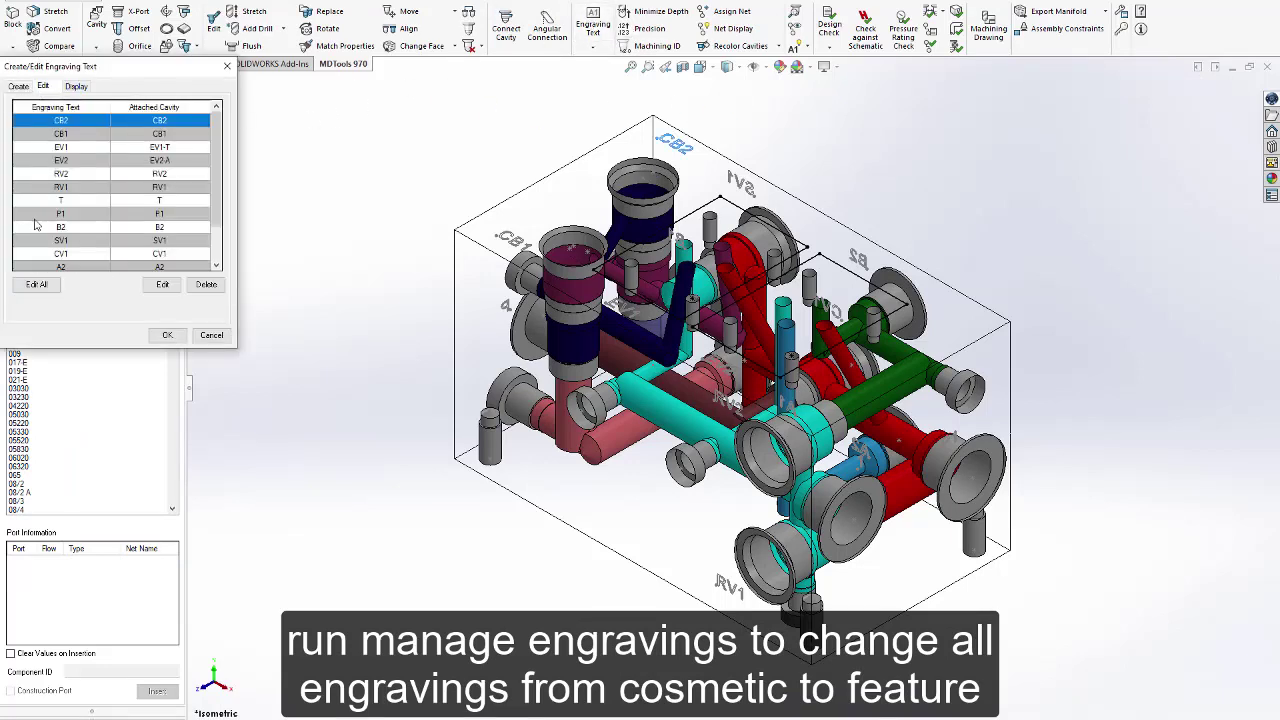
left_click(36, 285)
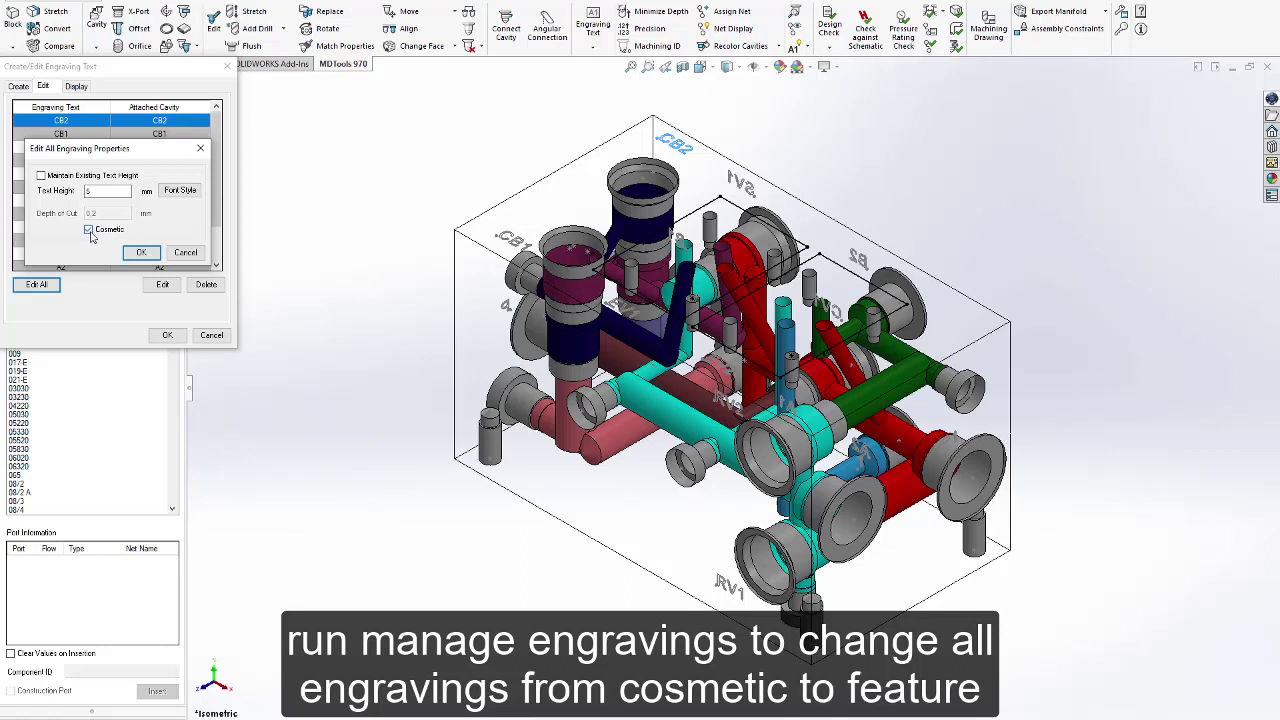
left_click(142, 253)
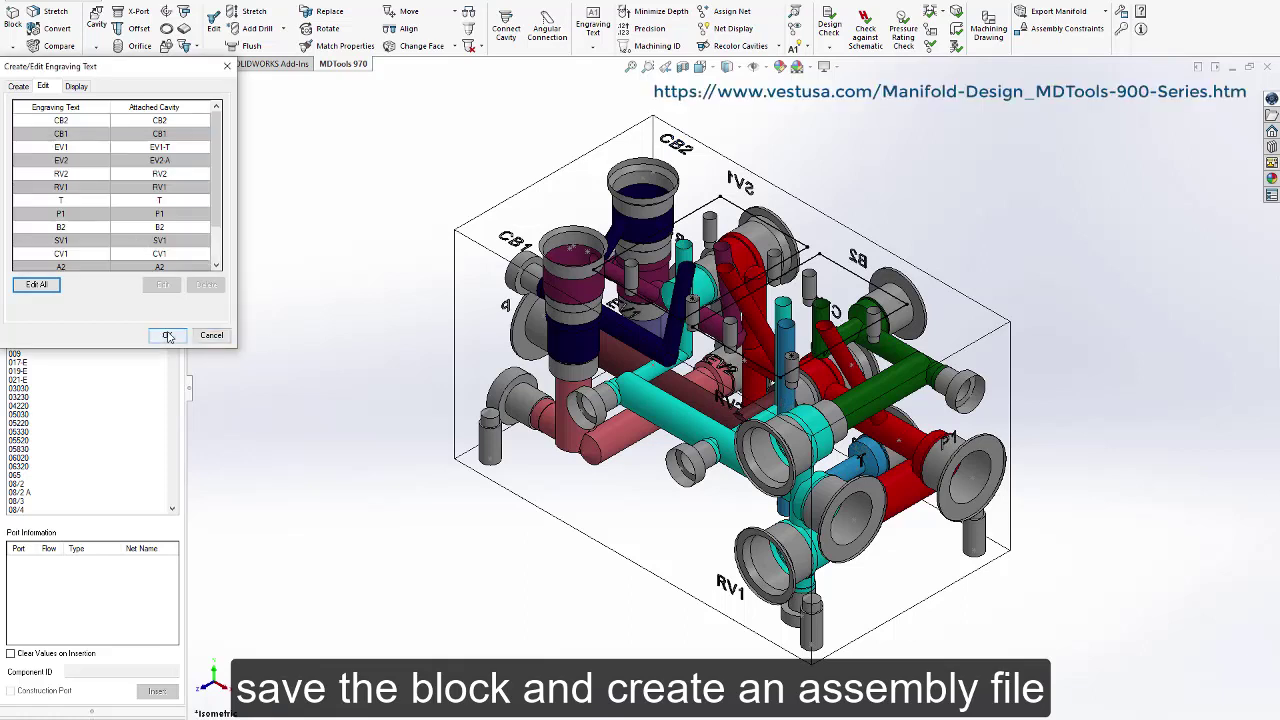
Insert the 04_block part into a new assembly and automatically assemble the plugs into its X-ports.
left_click(224, 336)
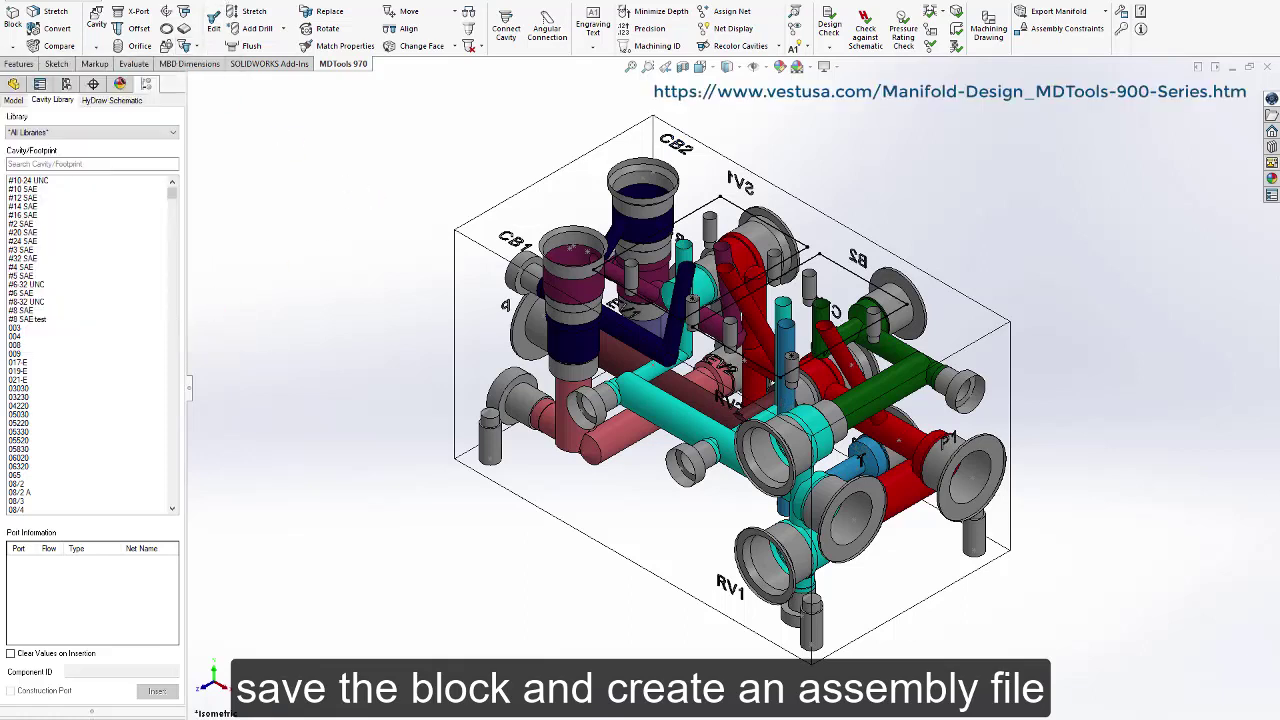
key("ctrl+n")
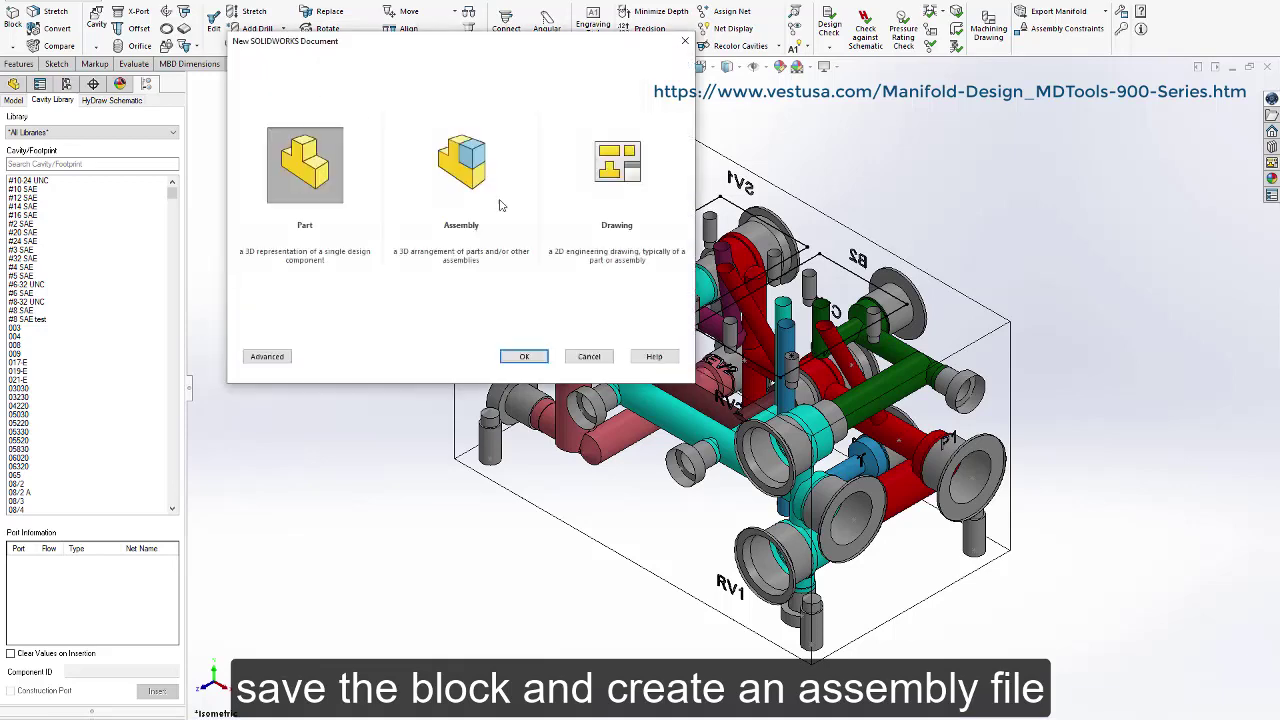
left_click(474, 177)
double_click(472, 175)
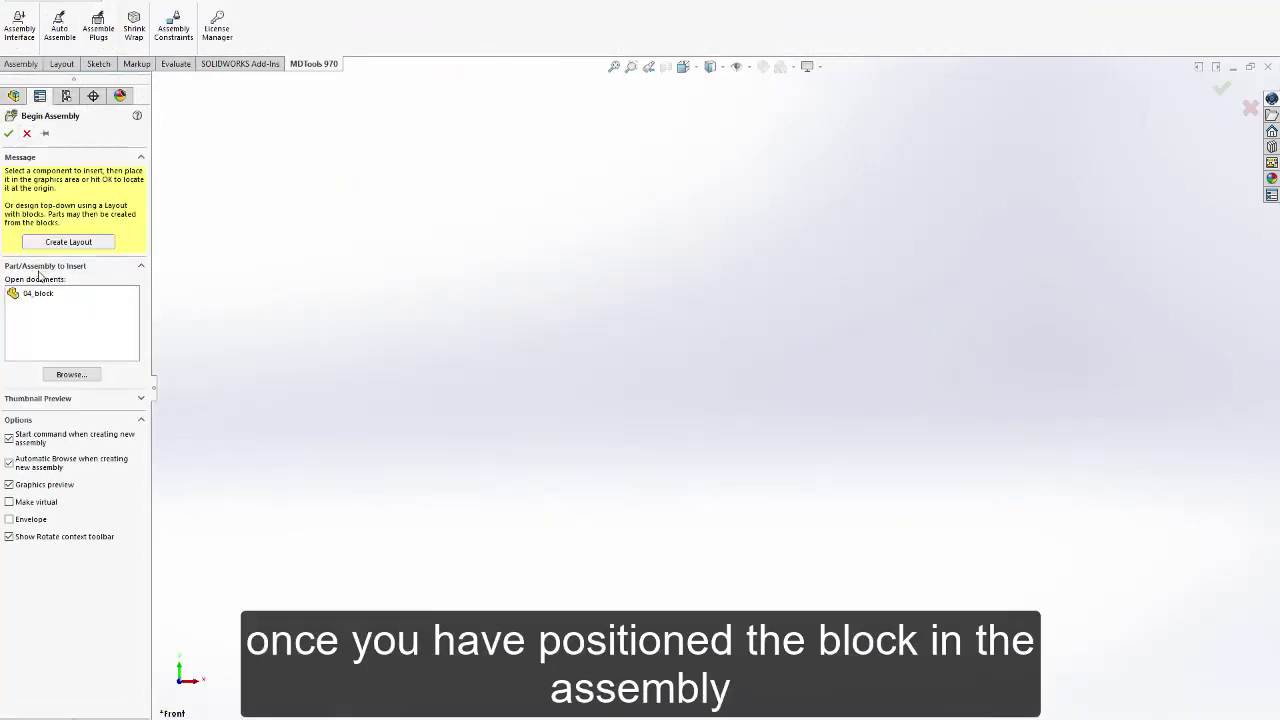
left_click(38, 293)
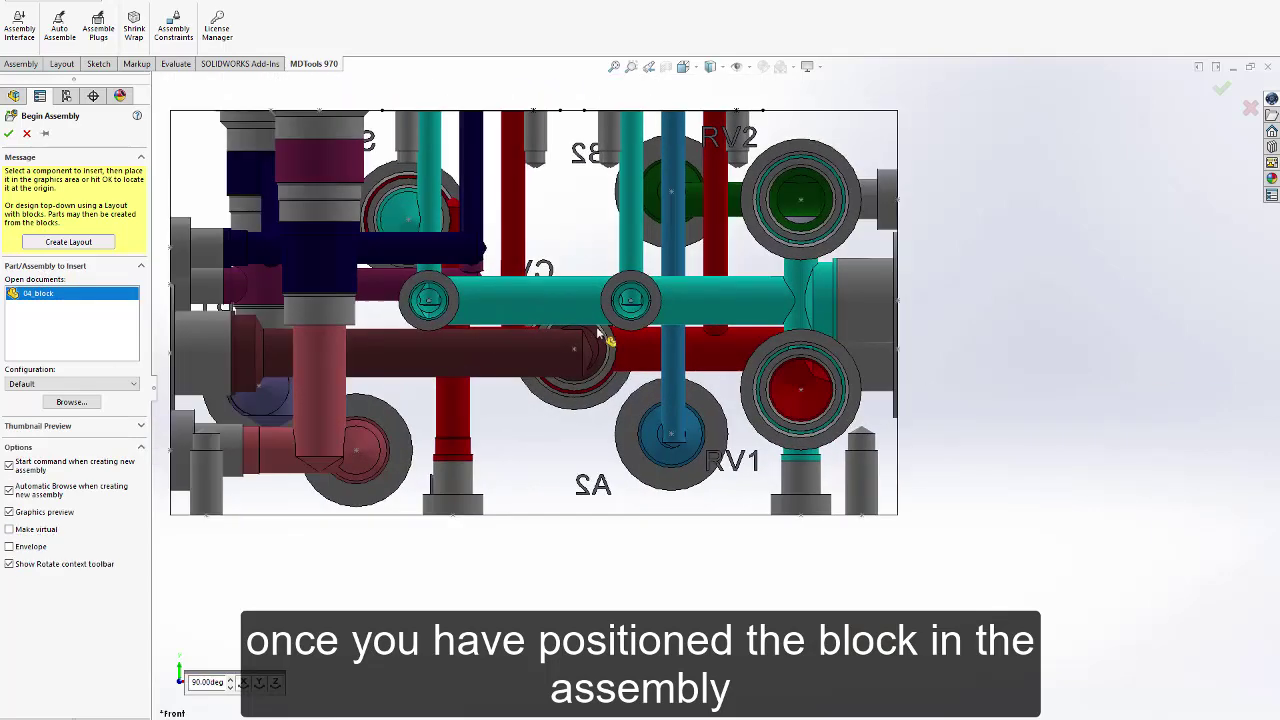
left_click(598, 333)
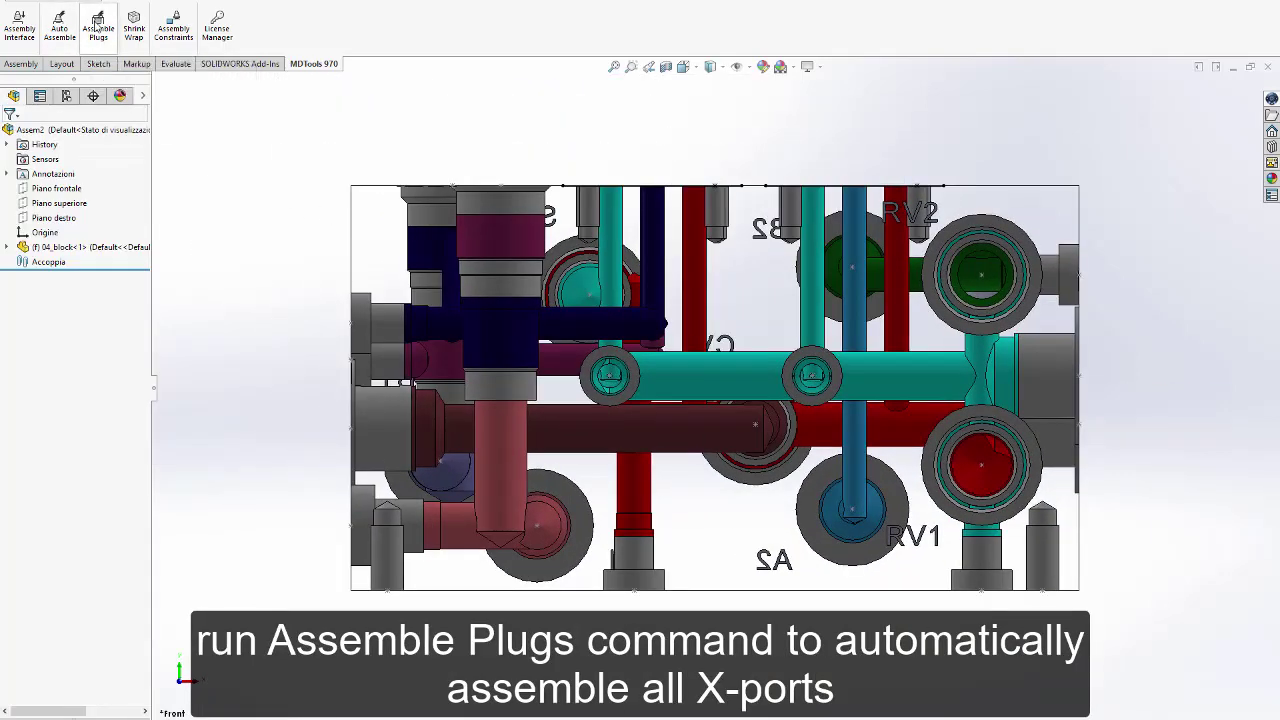
left_click(97, 30)
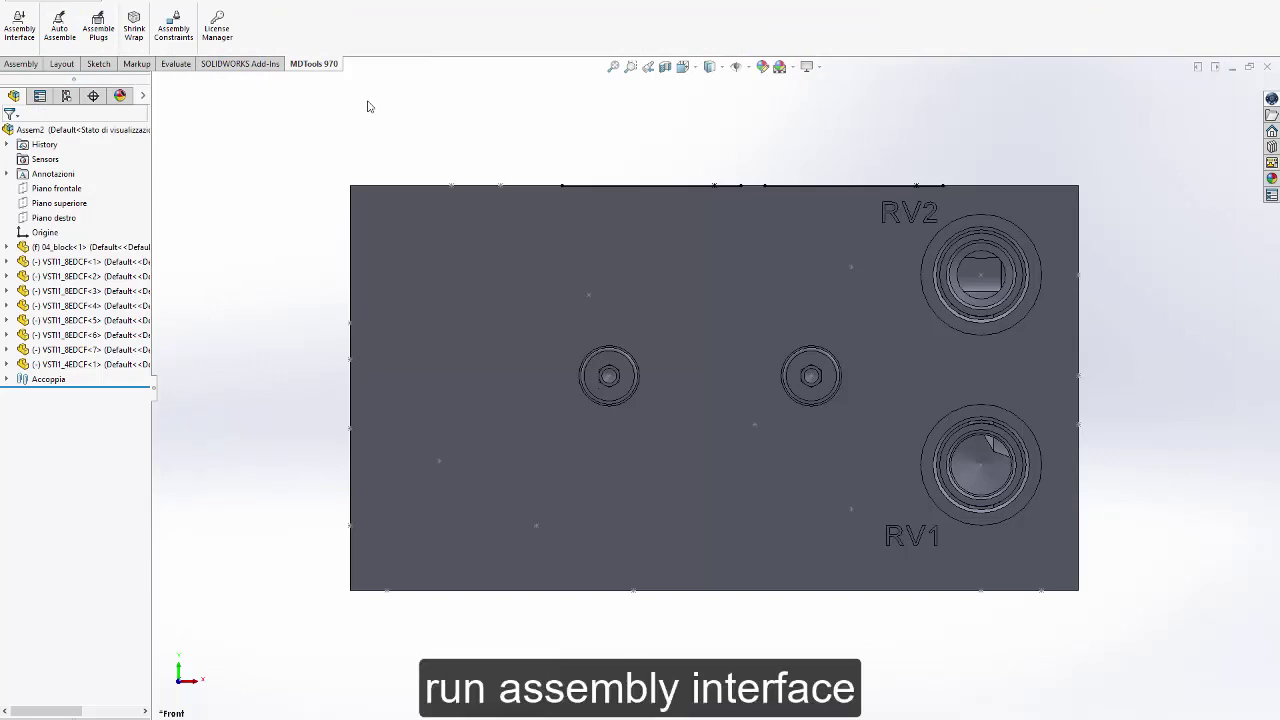
In the Assembly Interface, search the CAD model library for "w" and assign the cartridge valve WS10ZR-01-C-N-0 to cavity SV1.
left_click(19, 22)
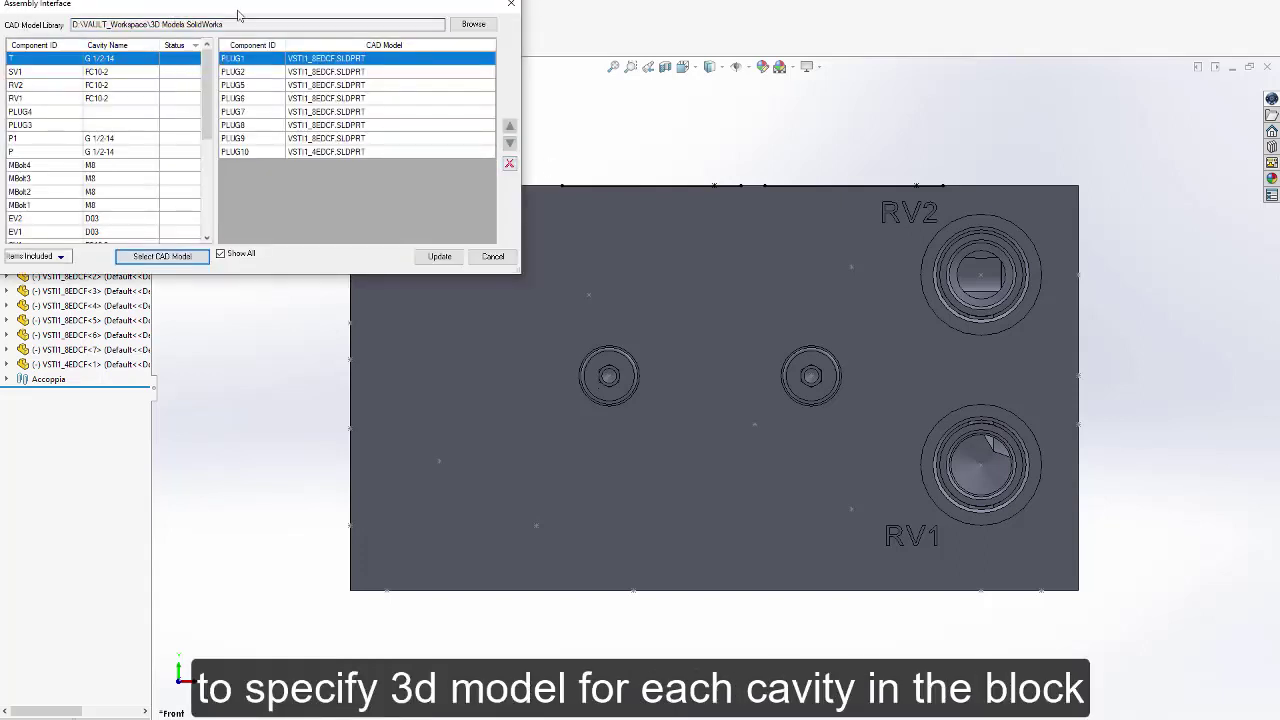
left_click_drag(238, 14, 426, 24)
left_click(309, 84)
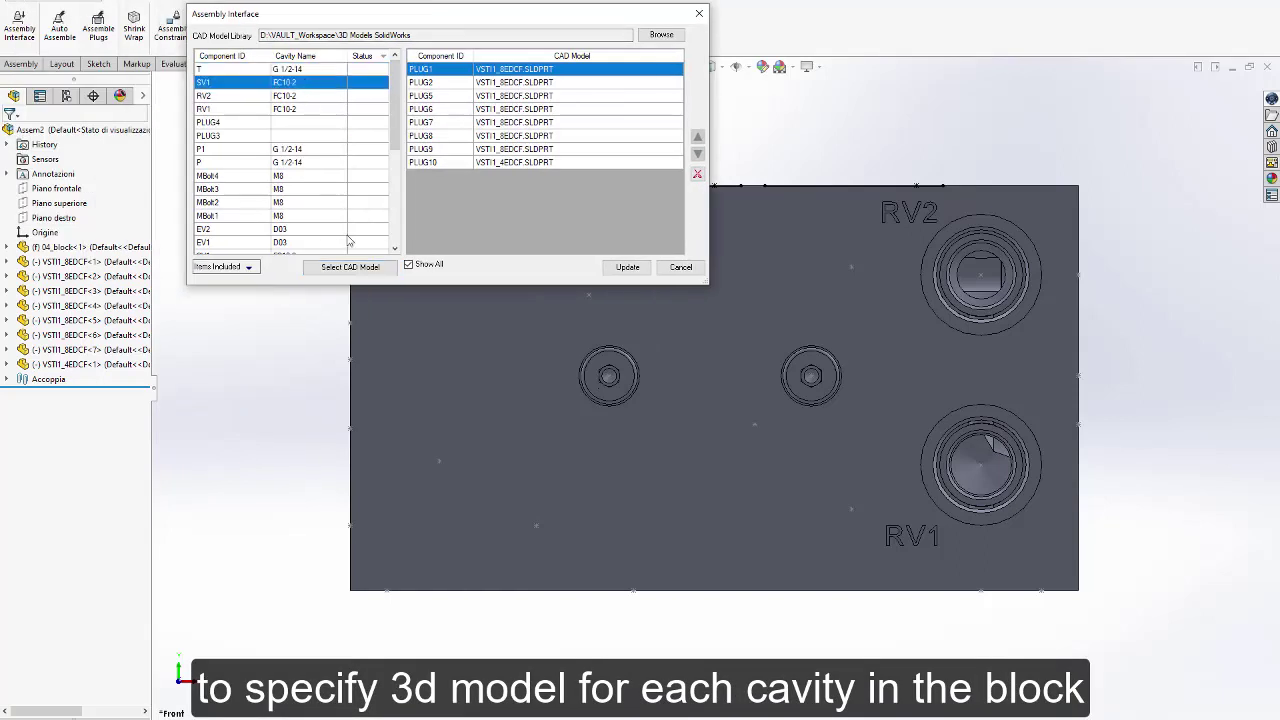
left_click(376, 267)
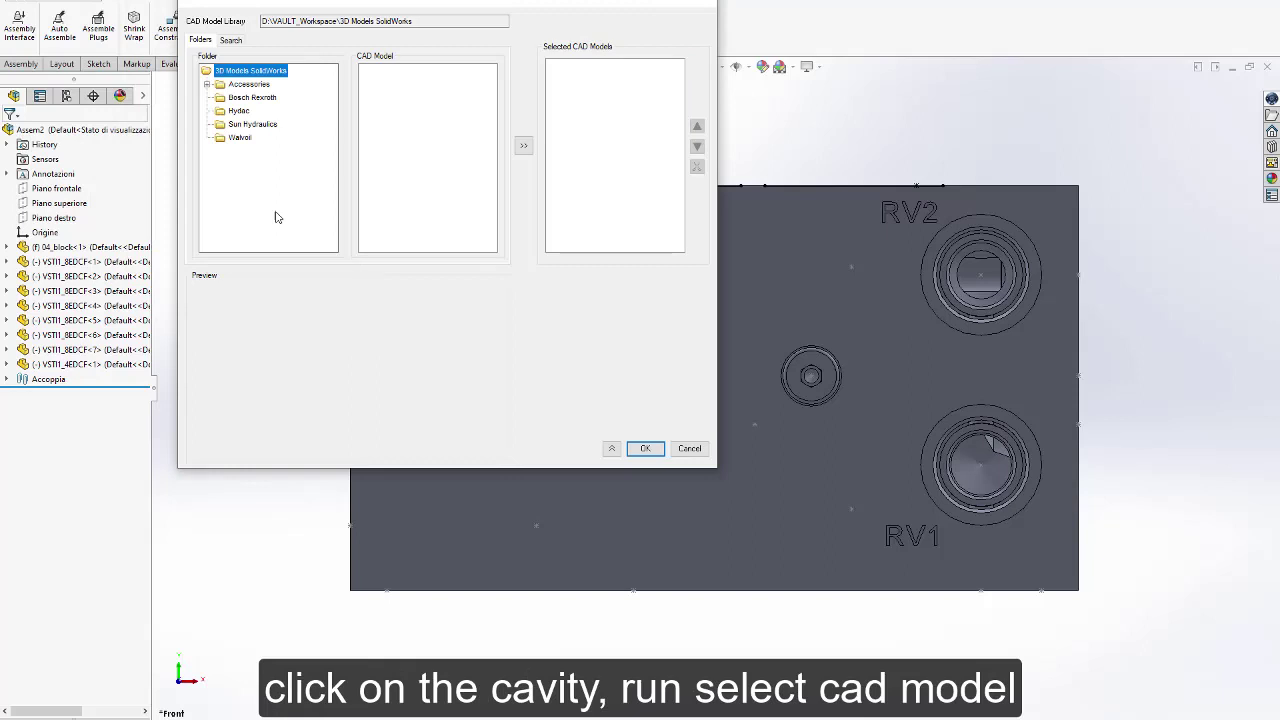
left_click(231, 41)
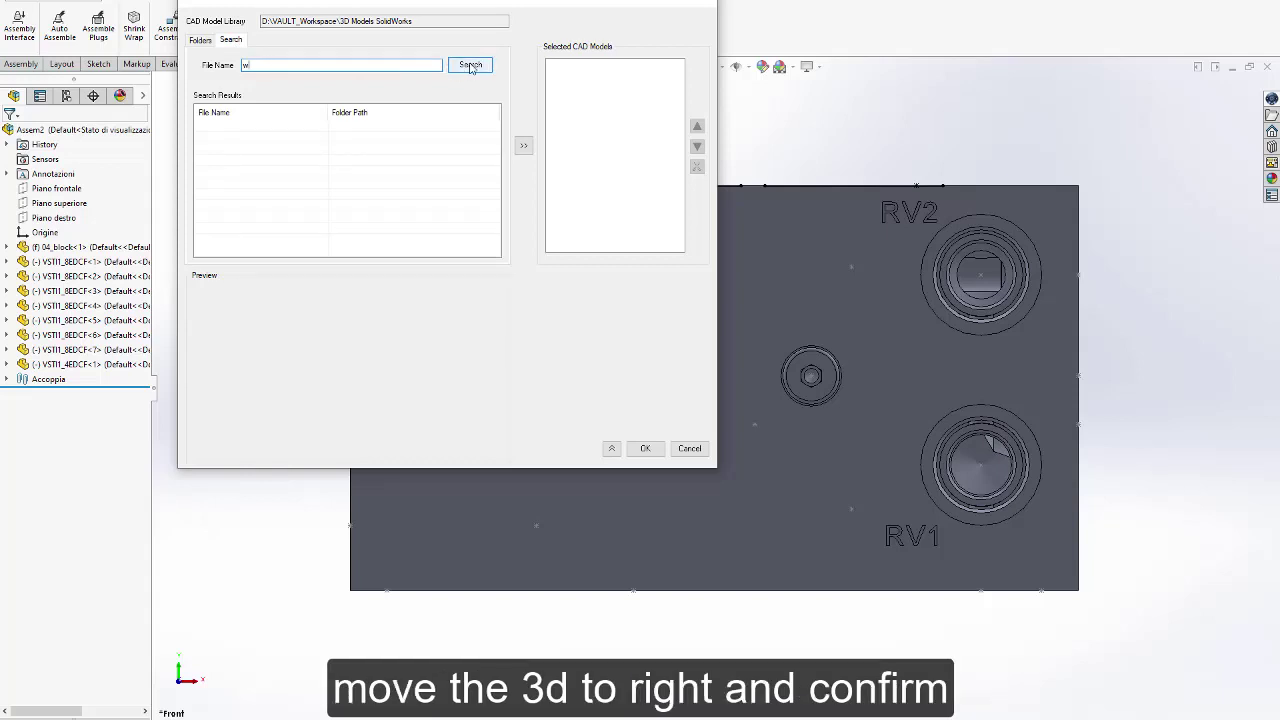
left_click(470, 65)
scroll(313, 170, "down", 5)
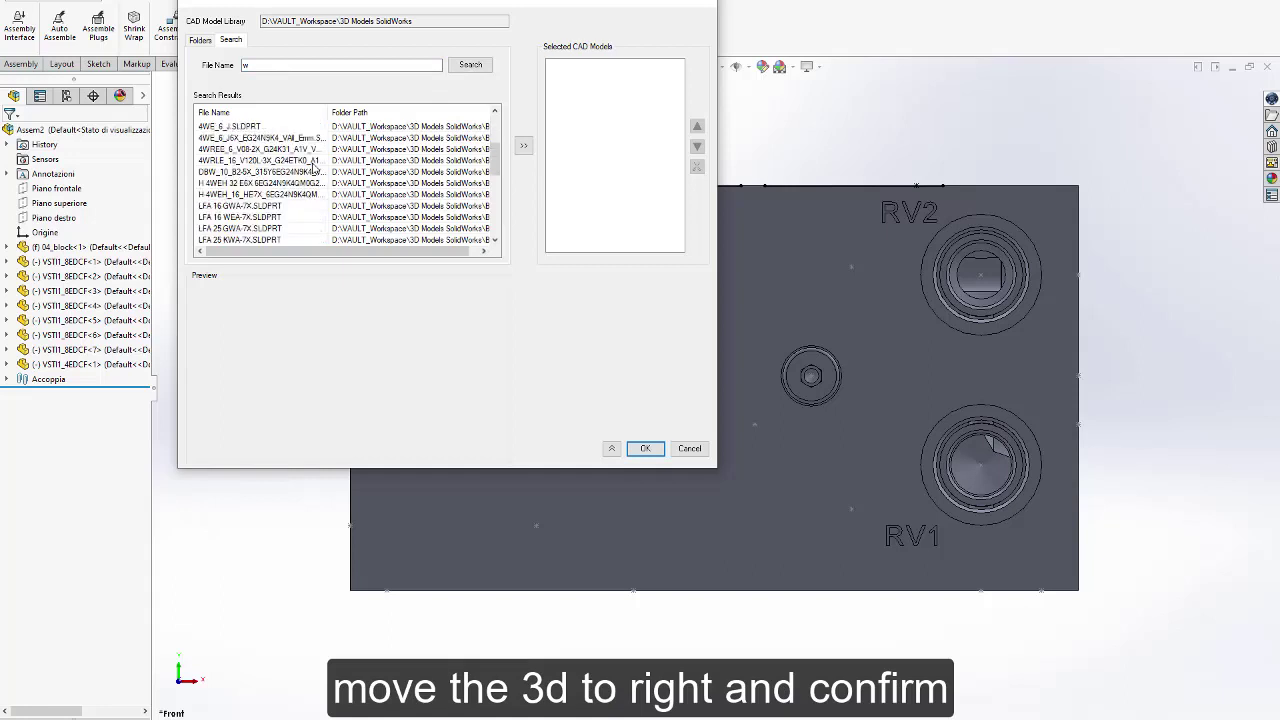
scroll(313, 170, "down", 2)
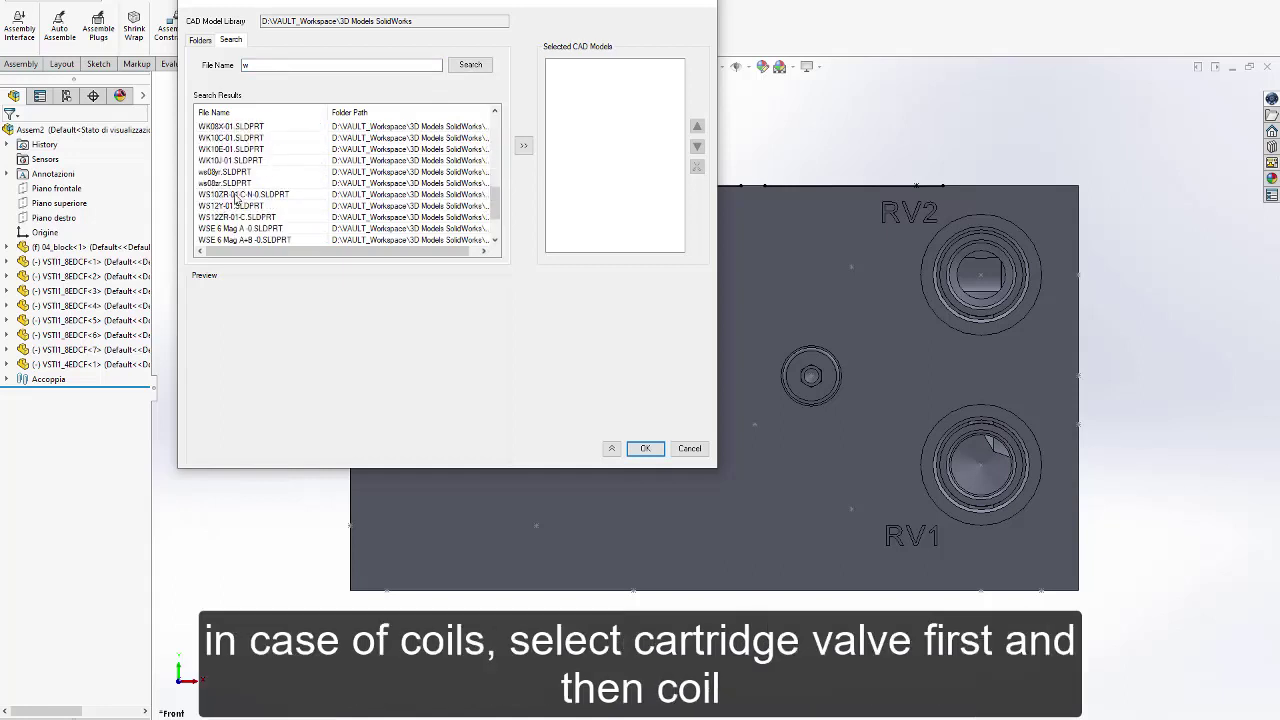
left_click(241, 194)
left_click(523, 145)
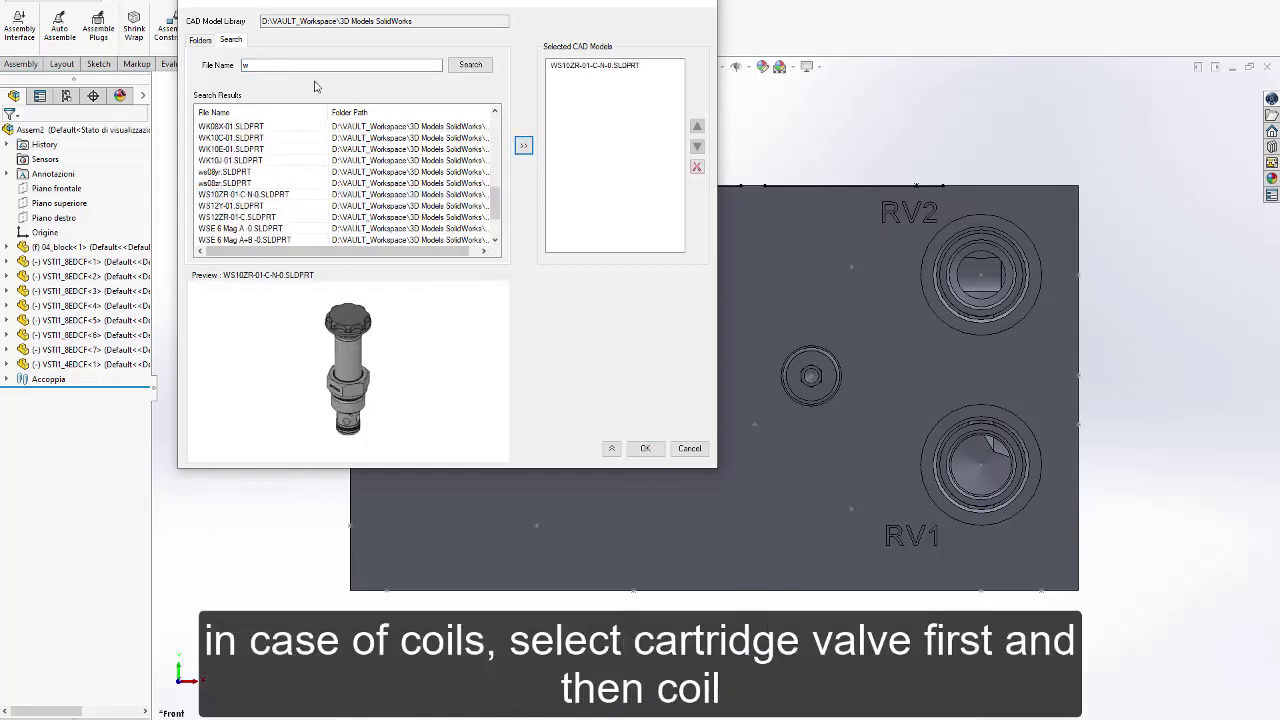
Add the coil model HYDAC-COIL-xG-40-1836 from the Hydac library folder to cavity SV1, after the cartridge valve.
left_click(200, 40)
left_click(238, 110)
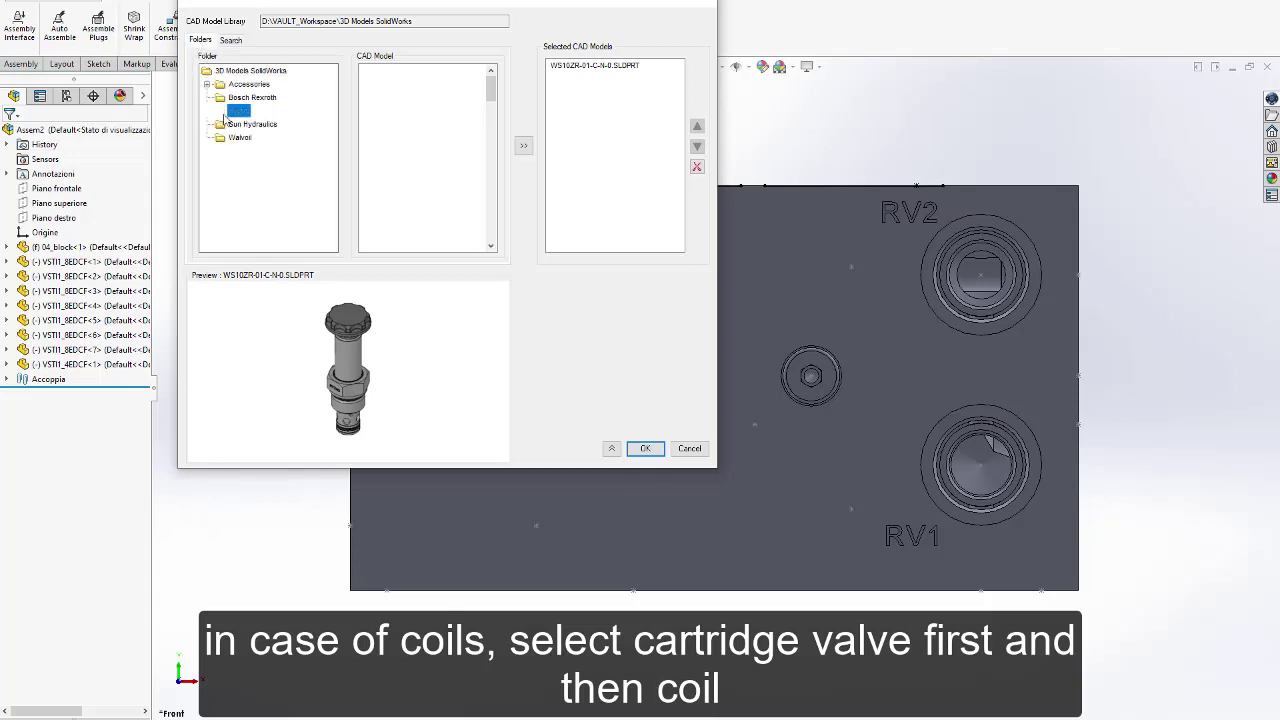
left_click_drag(491, 90, 494, 113)
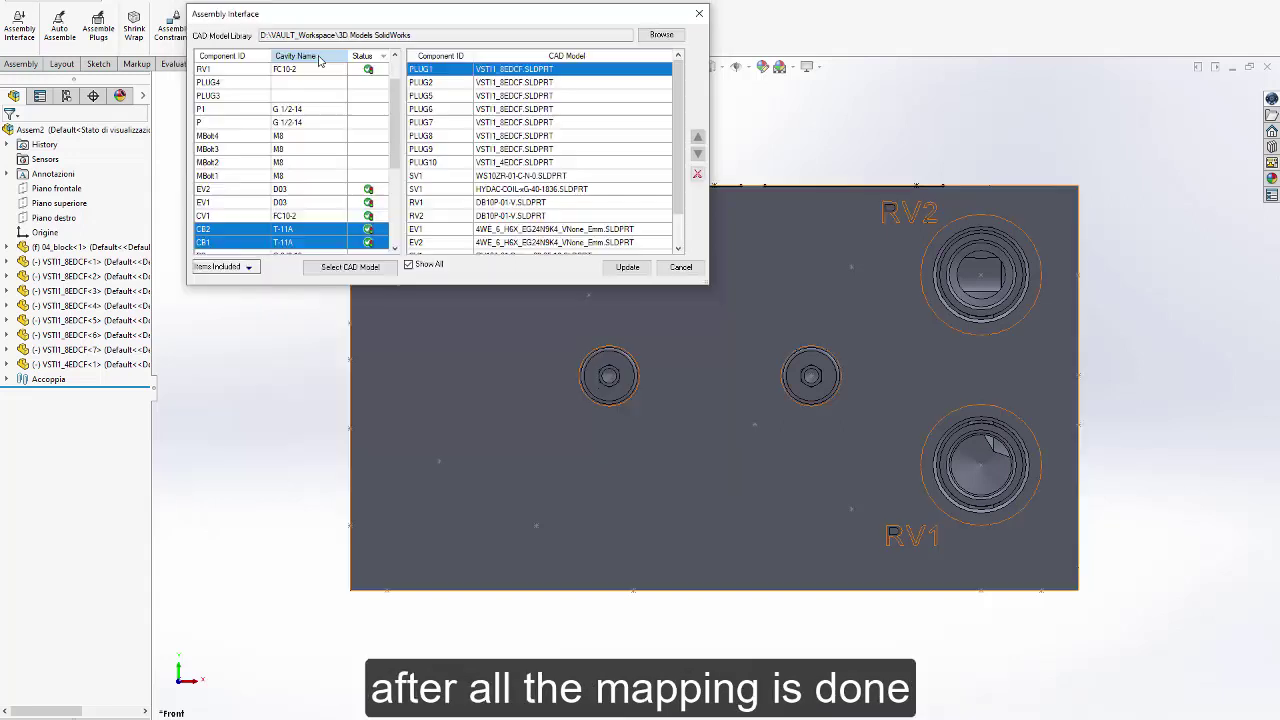
Review the component mapping sorted by cavity name, and update the assembly with all the mapped valve models.
left_click(319, 58)
scroll(346, 140, "down", 3)
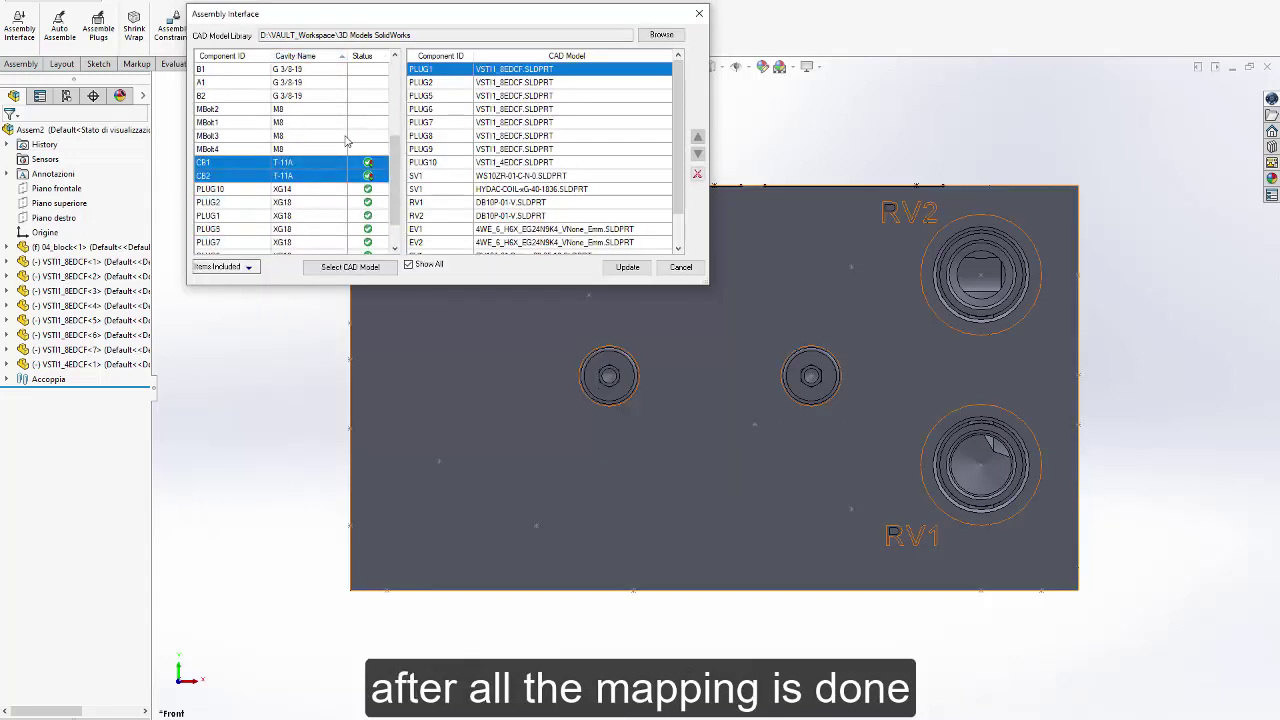
scroll(346, 140, "up", 3)
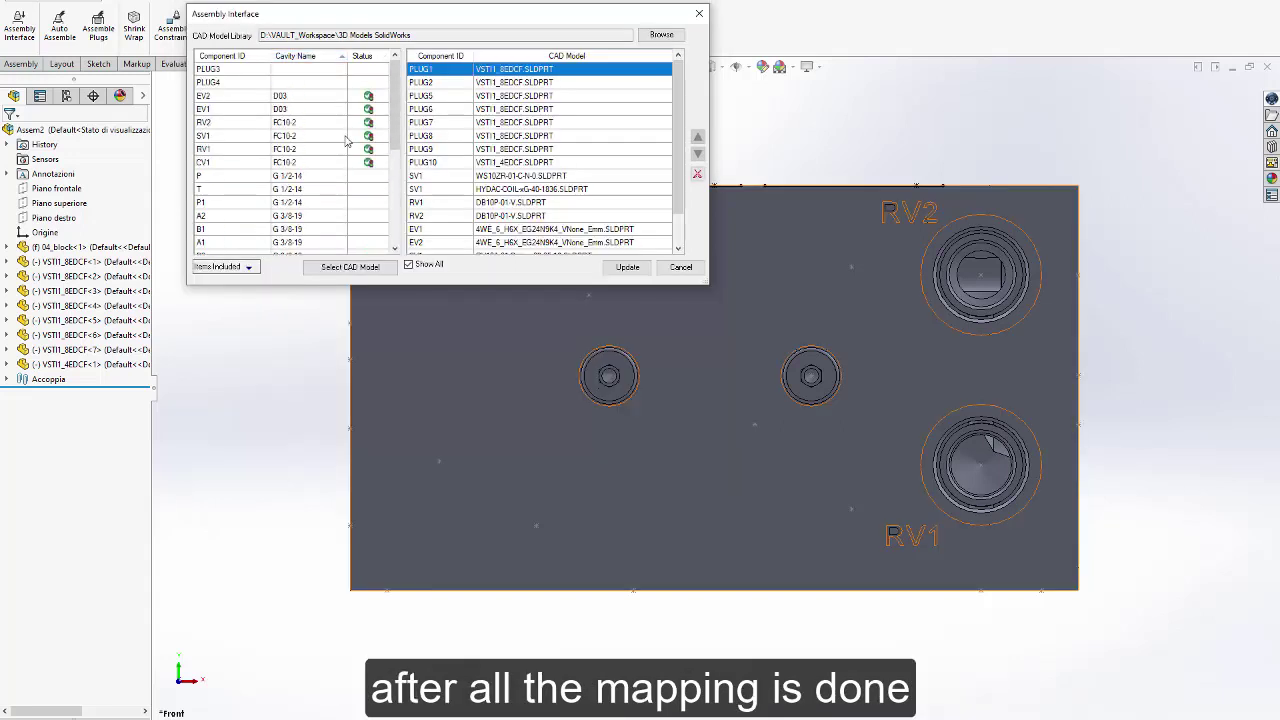
left_click(627, 267)
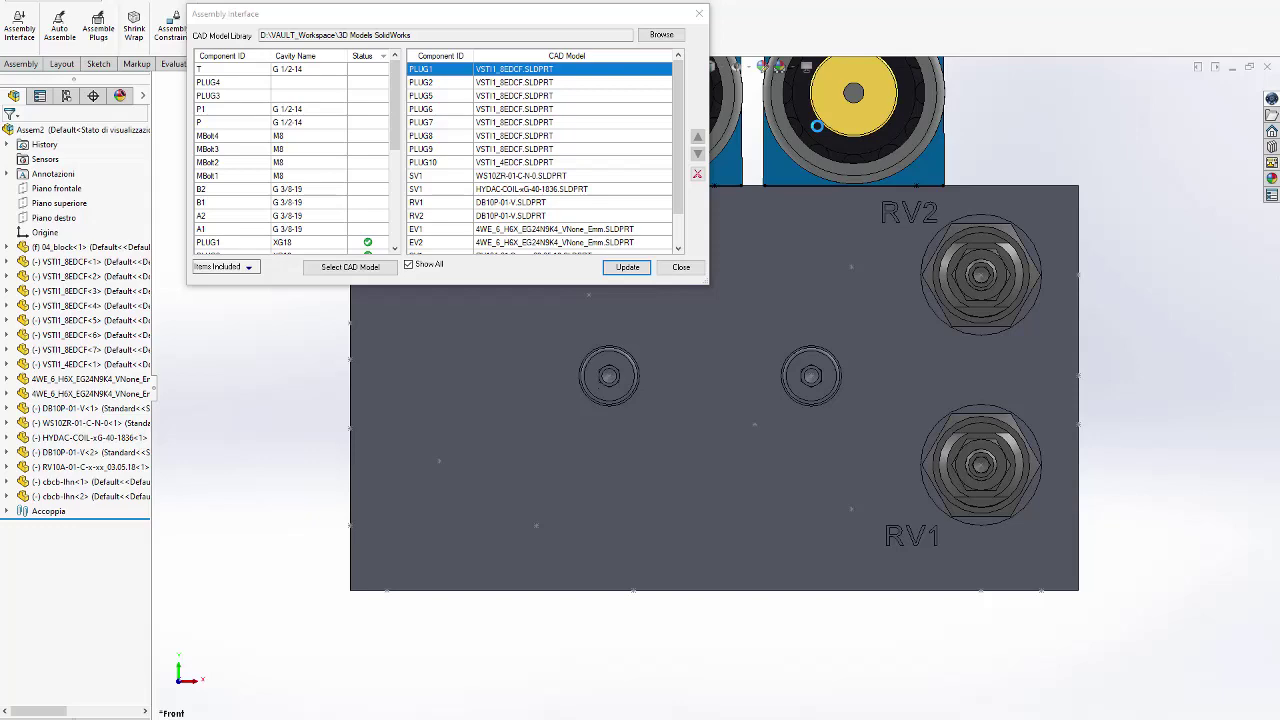
left_click(681, 267)
Examine the assembled manifold from all sides, checking the valves, coil, cartridges, plugs and engraved labels on each face.
key("ctrl+7")
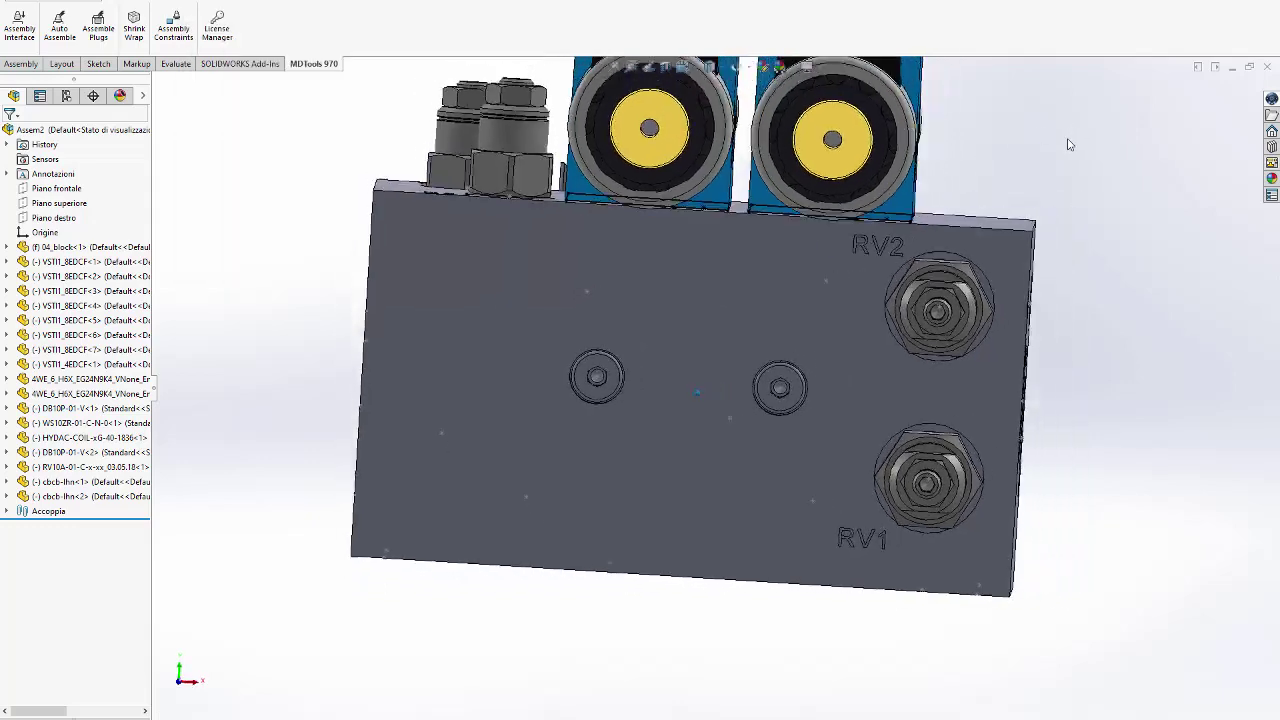
key("Left")
key("Left")
key("Left")
key("Left")
key("Left")
key("Left")
key("Left")
key("Left")
key("Left")
key("Left")
key("Left")
key("Left")
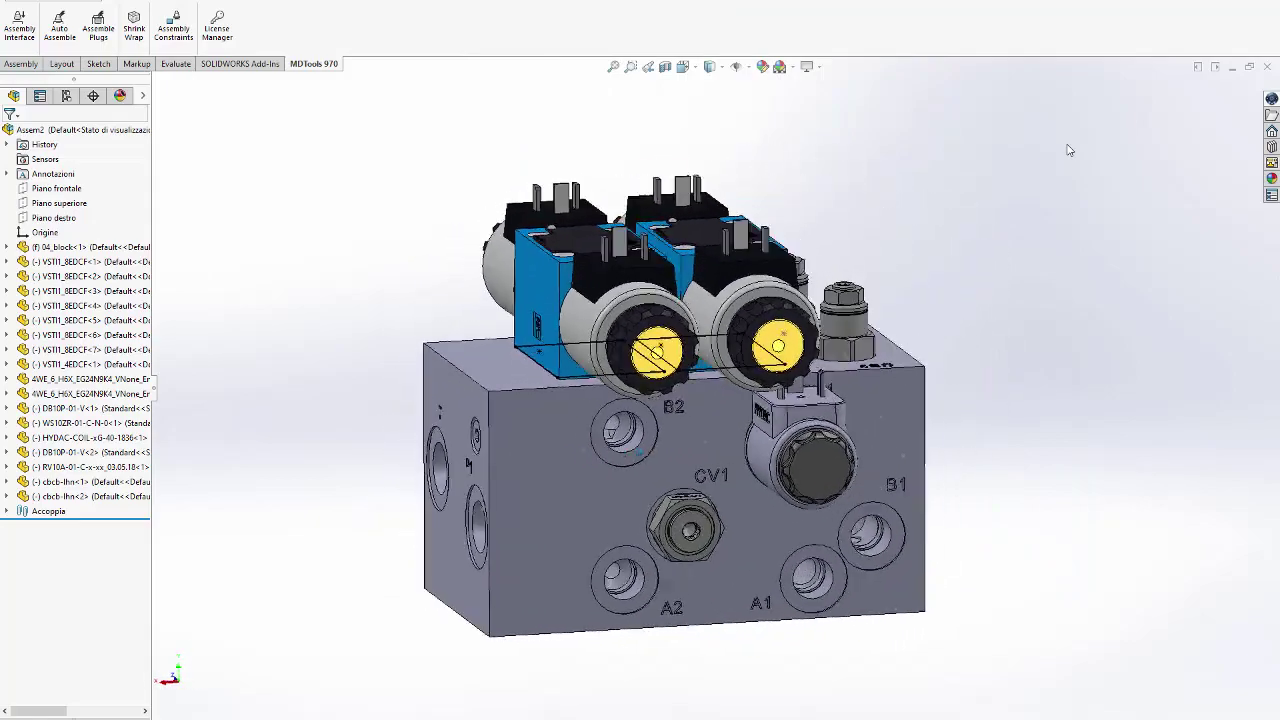
key("Left")
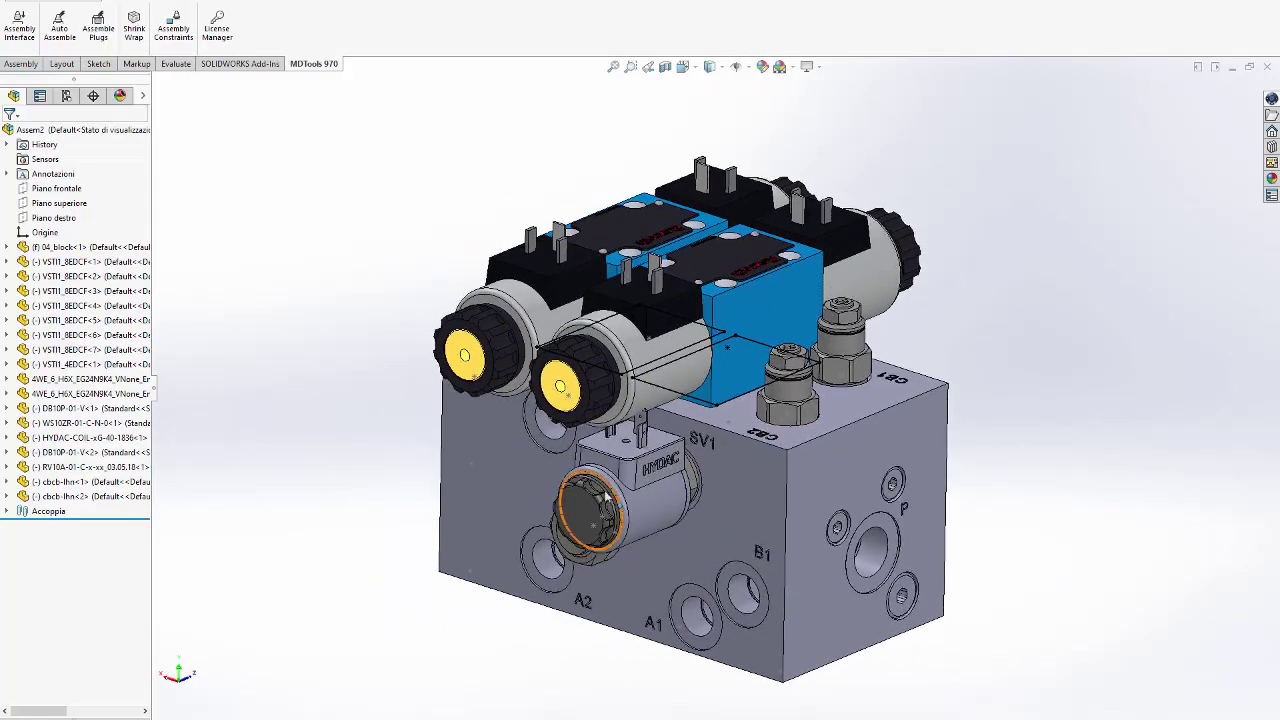
left_click_drag(669, 507, 655, 560)
left_click(1035, 358)
key("Up")
key("Up")
key("Up")
key("Up")
key("Up")
key("Up")
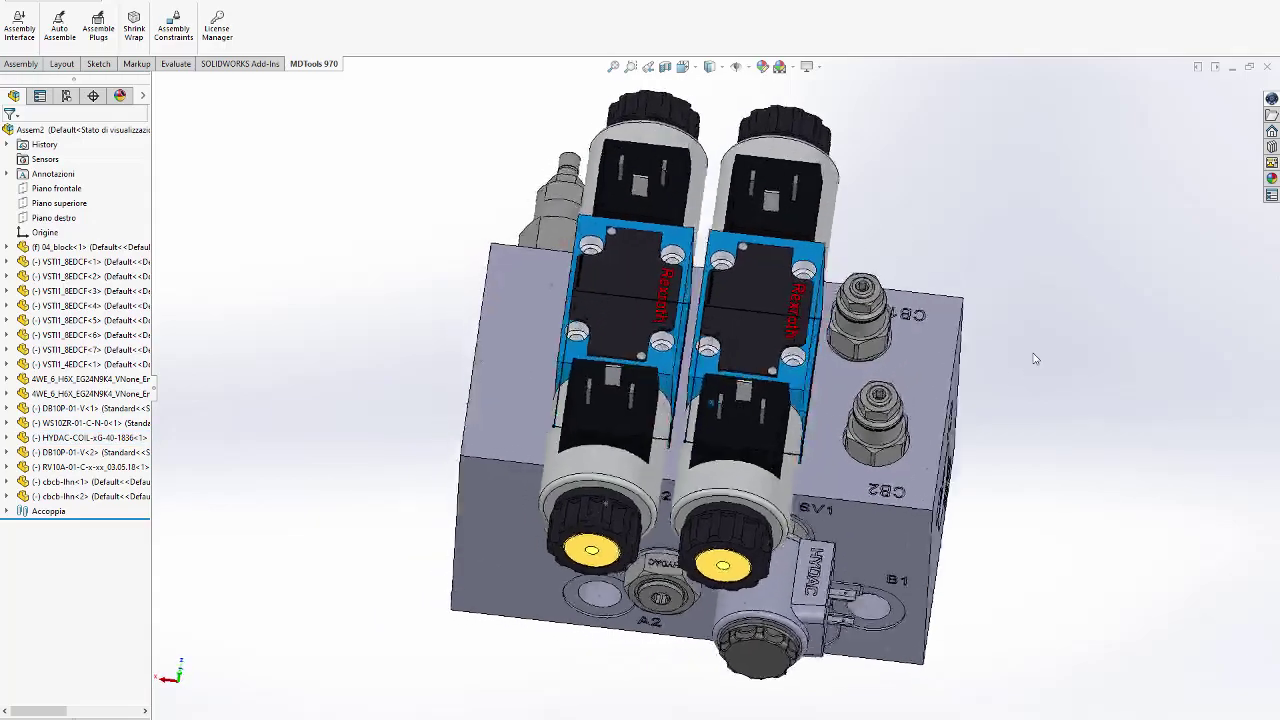
key("Down")
key("Down")
key("Down")
key("Down")
key("Left")
key("Left")
key("Left")
key("Left")
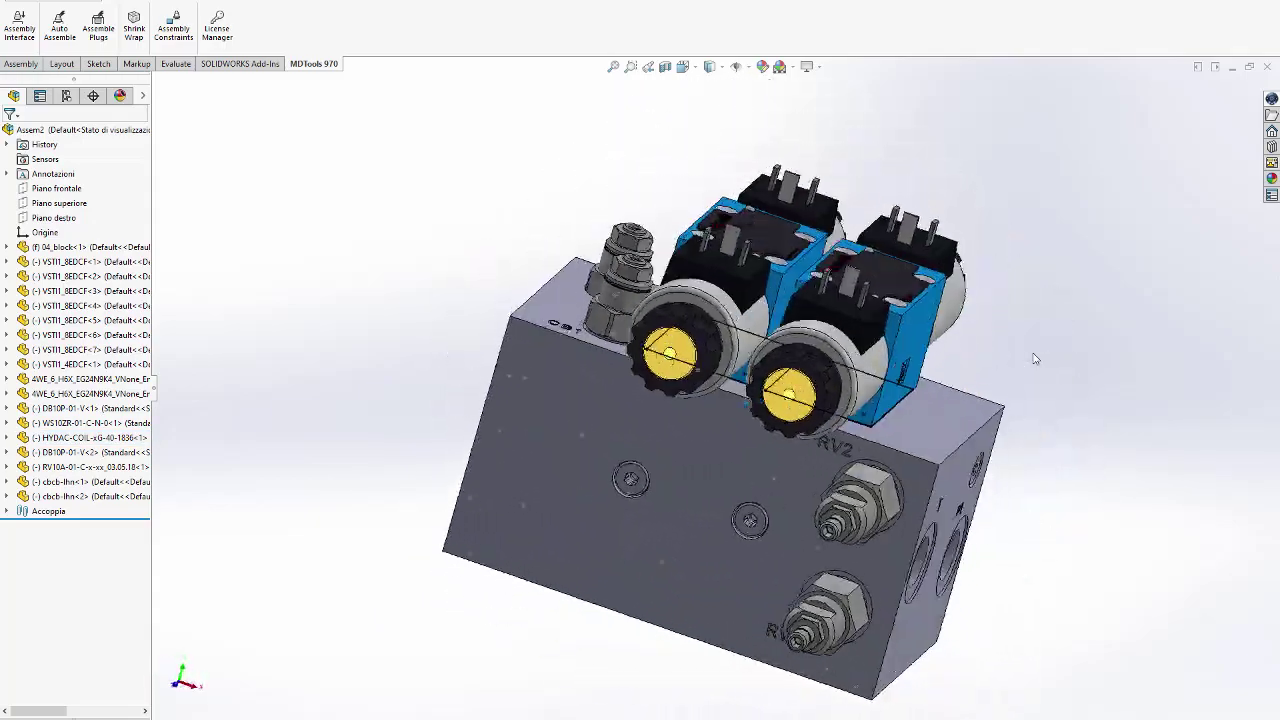
key("Left")
key("Left")
key("Left")
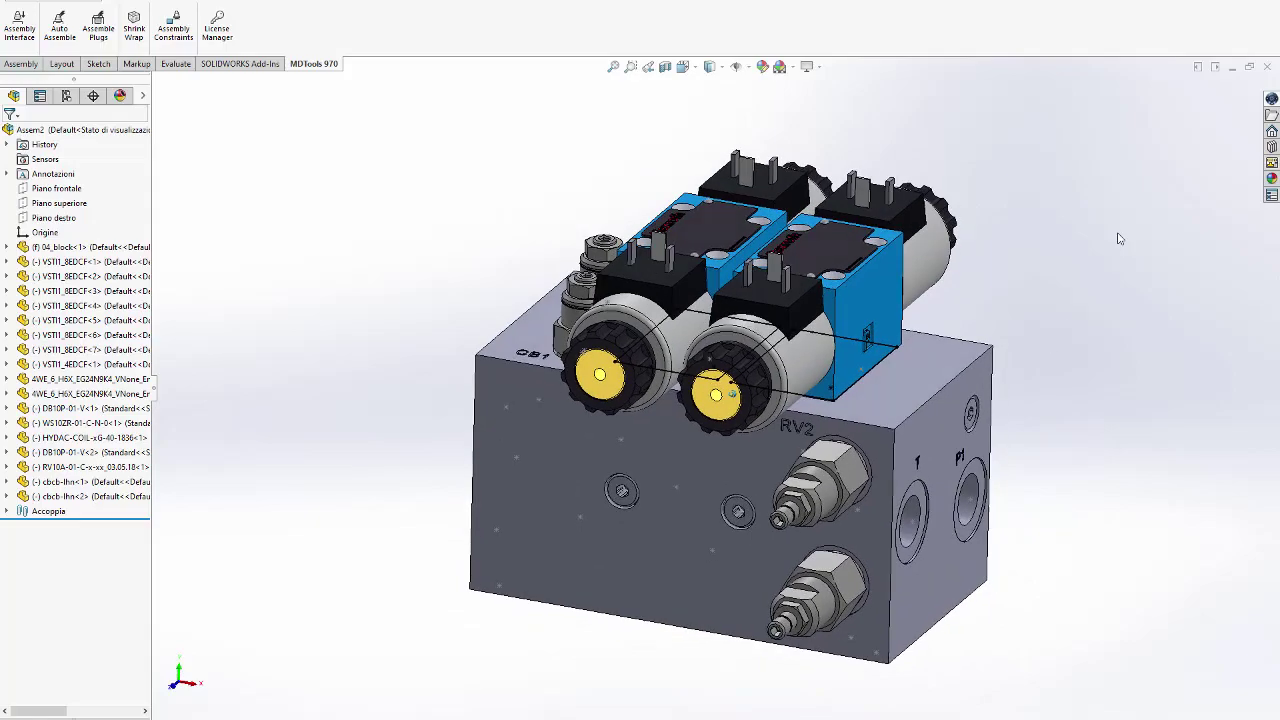